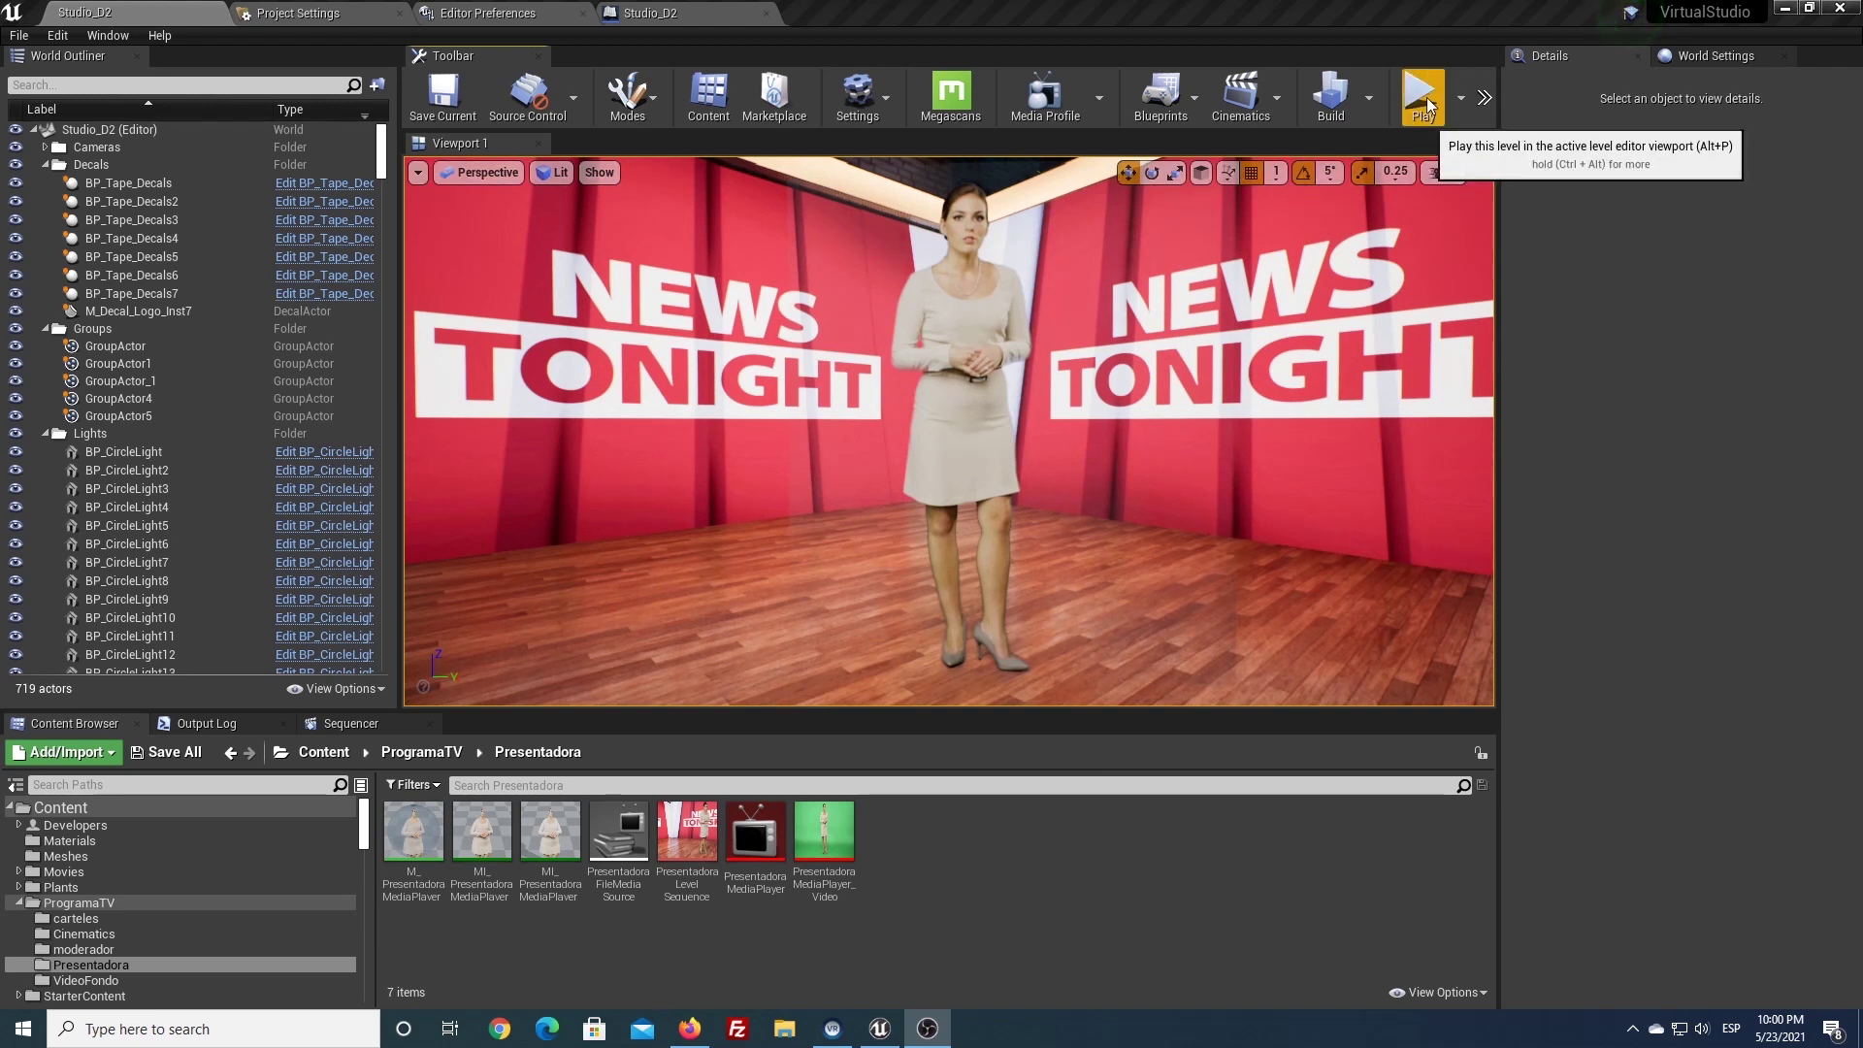
Open the Studio_D2 Level Blueprint and pan along its BeginPlay chain
{"action": "left_click", "coordinate": [1182, 101]}
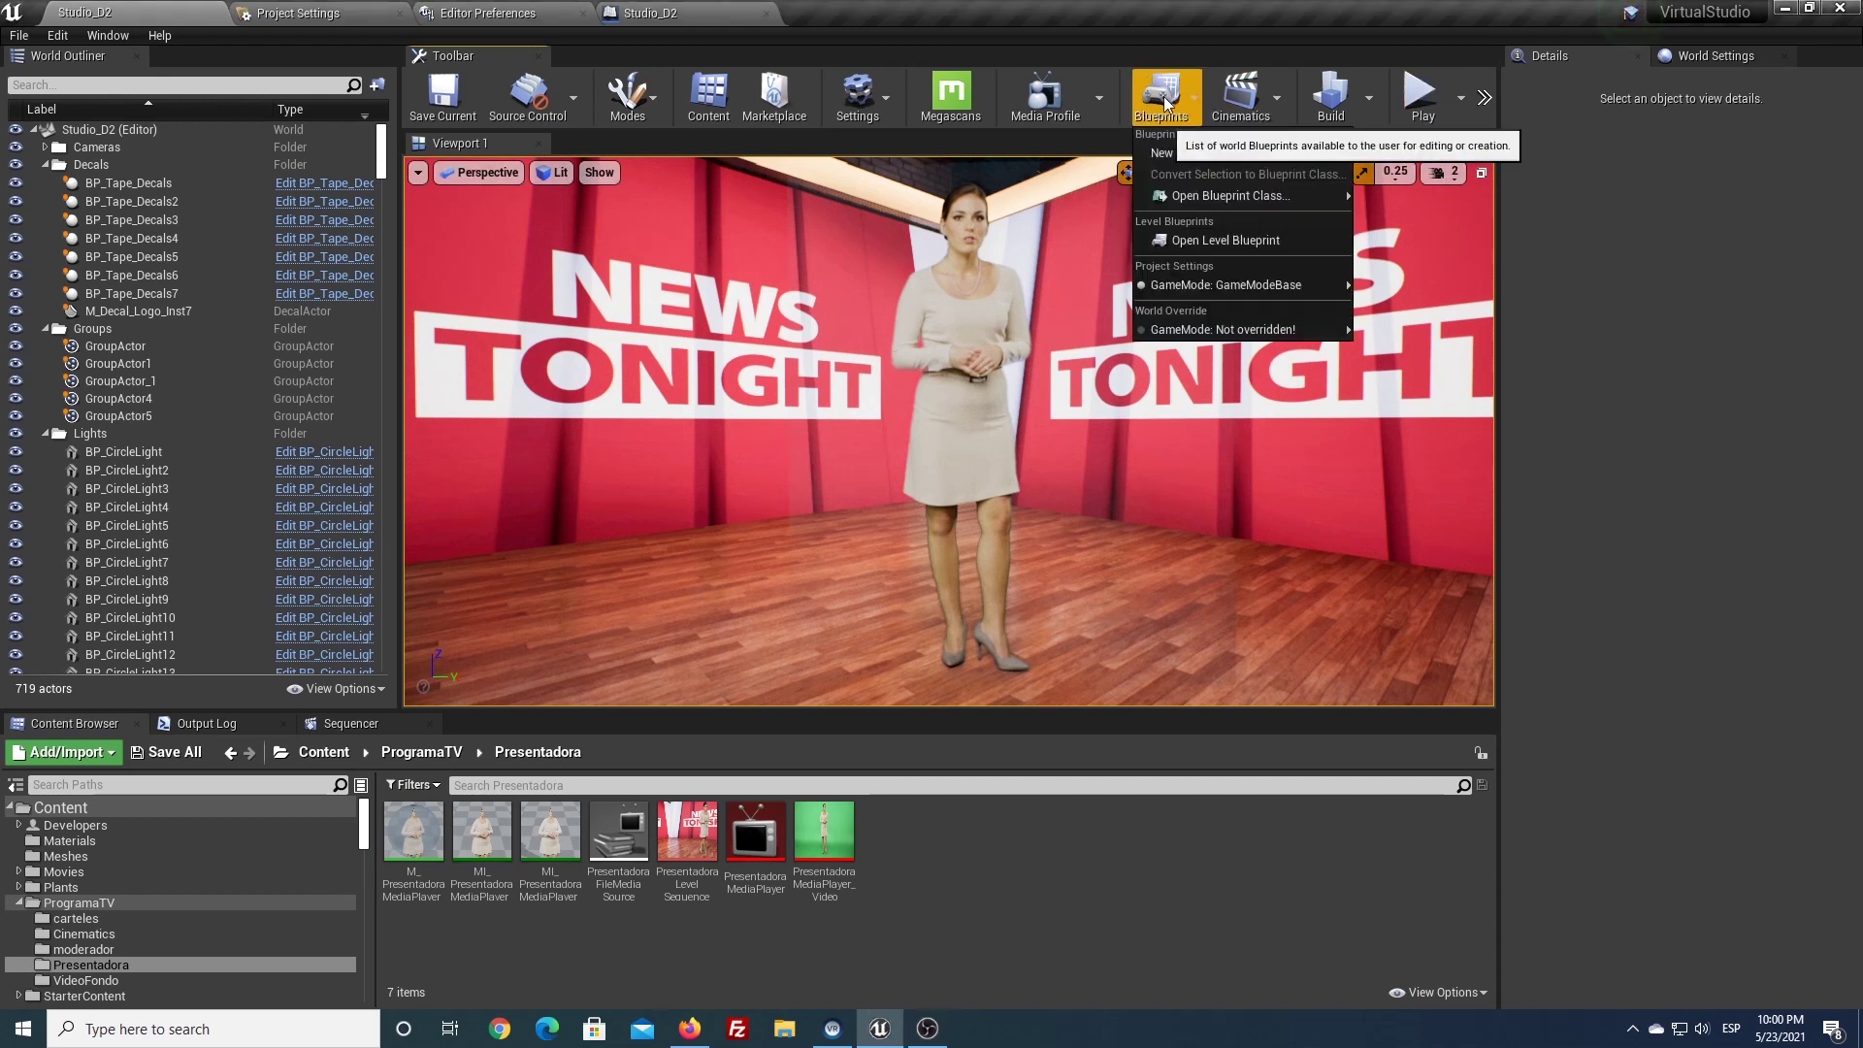
{"action": "left_click", "coordinate": [1202, 242]}
{"action": "scroll", "coordinate": [563, 551], "scroll_direction": "down", "scroll_amount": 4}
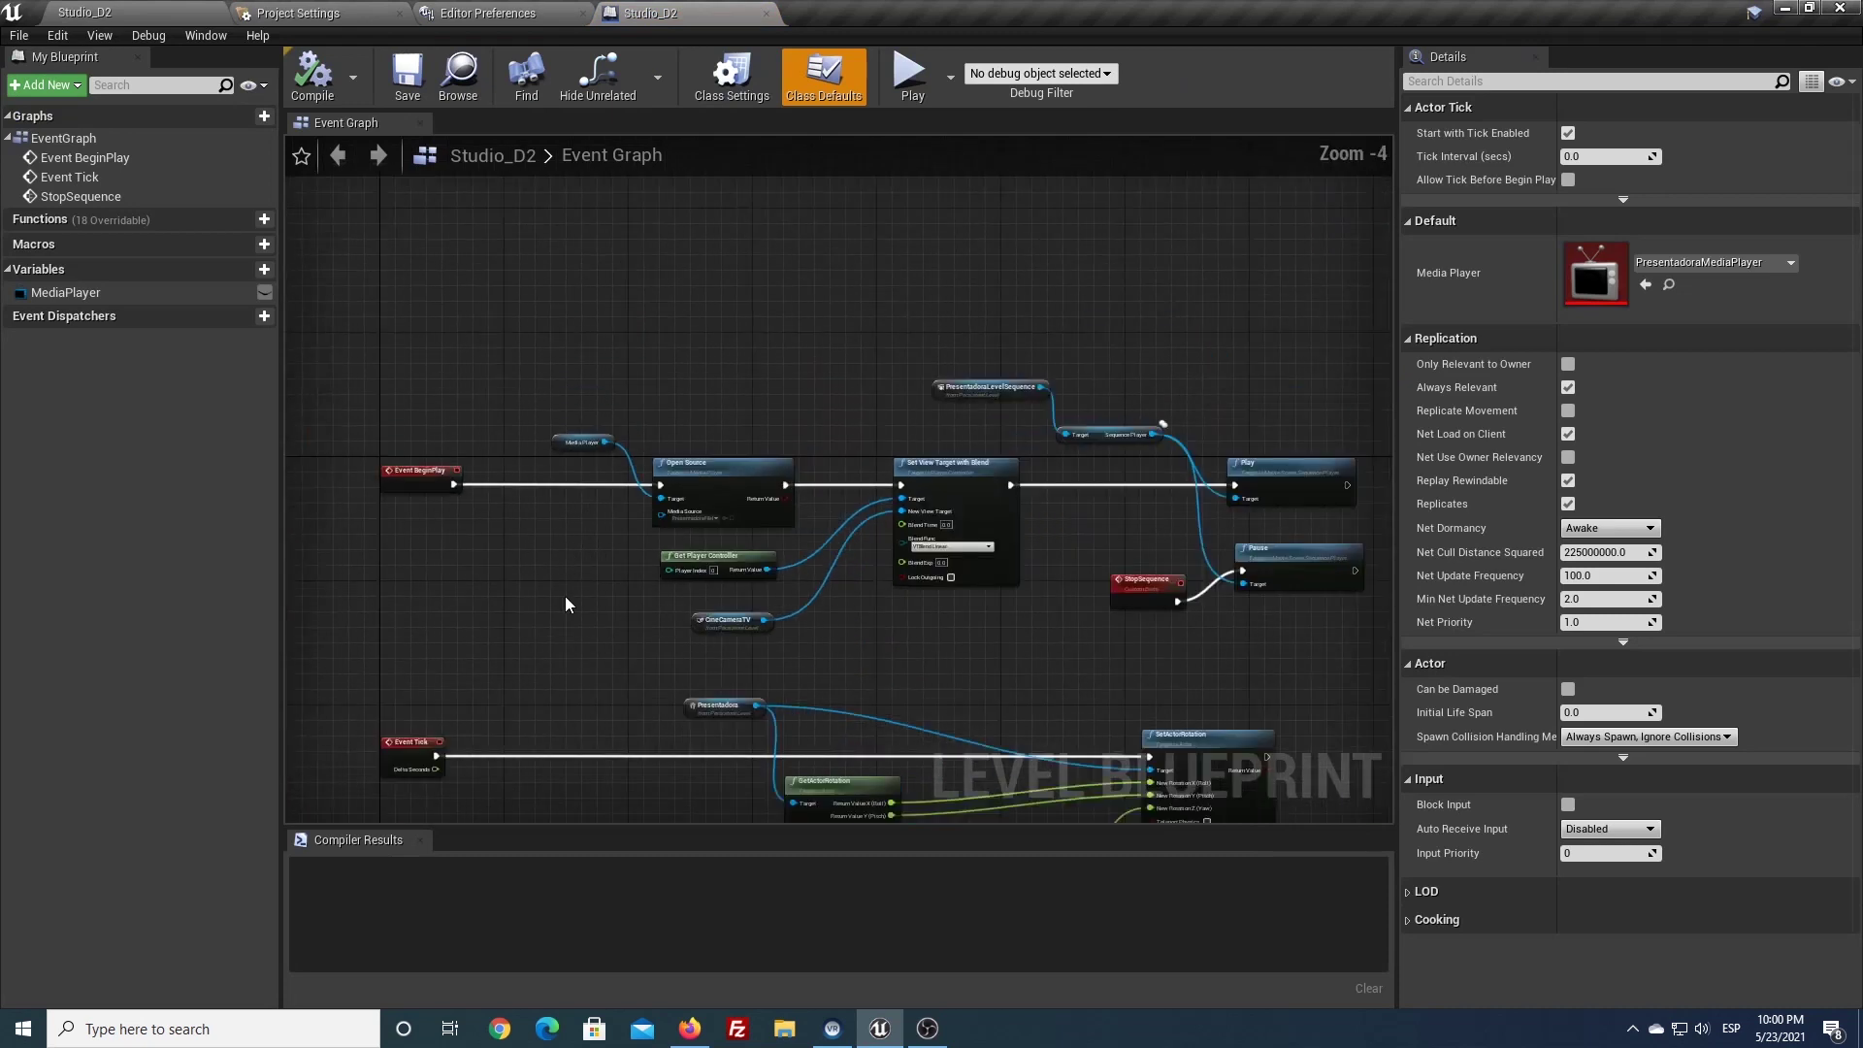
{"action": "scroll", "coordinate": [537, 497], "scroll_direction": "up", "scroll_amount": 3}
{"action": "left_click_drag", "start_coordinate": [558, 522], "coordinate": [560, 524]}
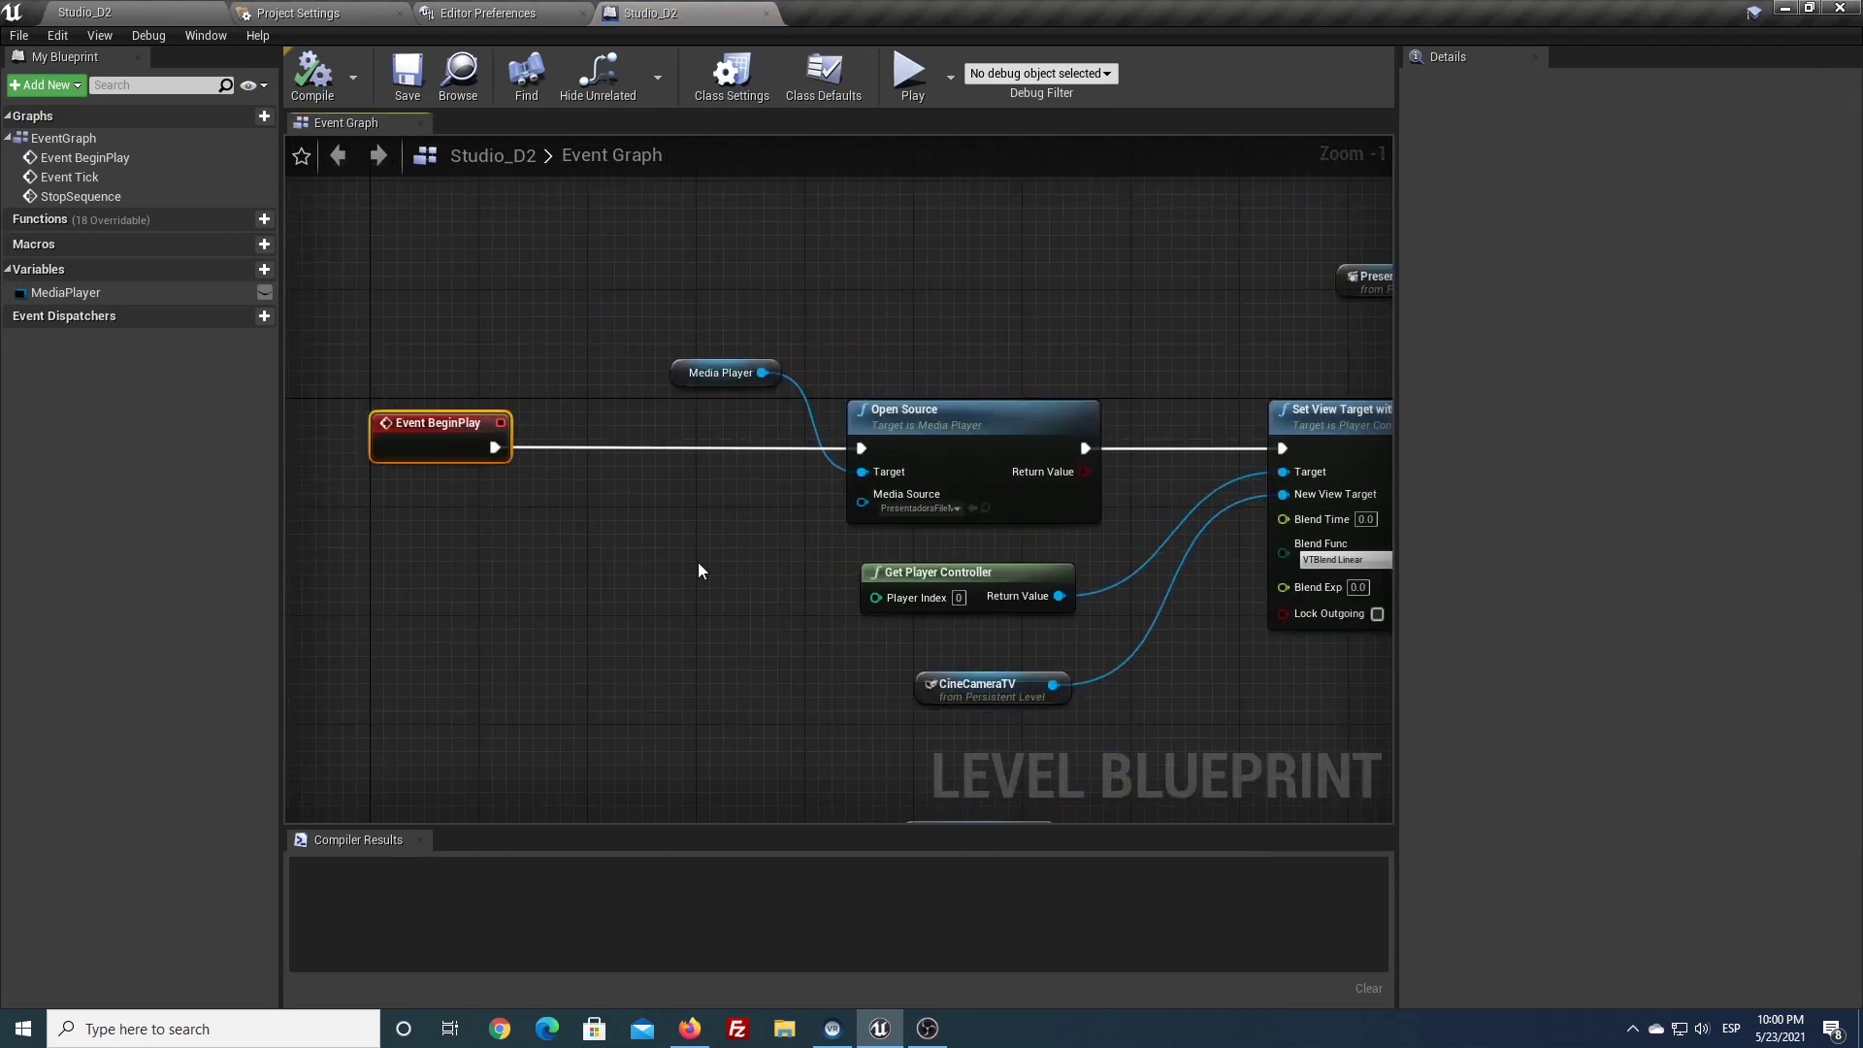
{"action": "right_click_drag", "start_coordinate": [689, 491], "coordinate": [466, 507]}
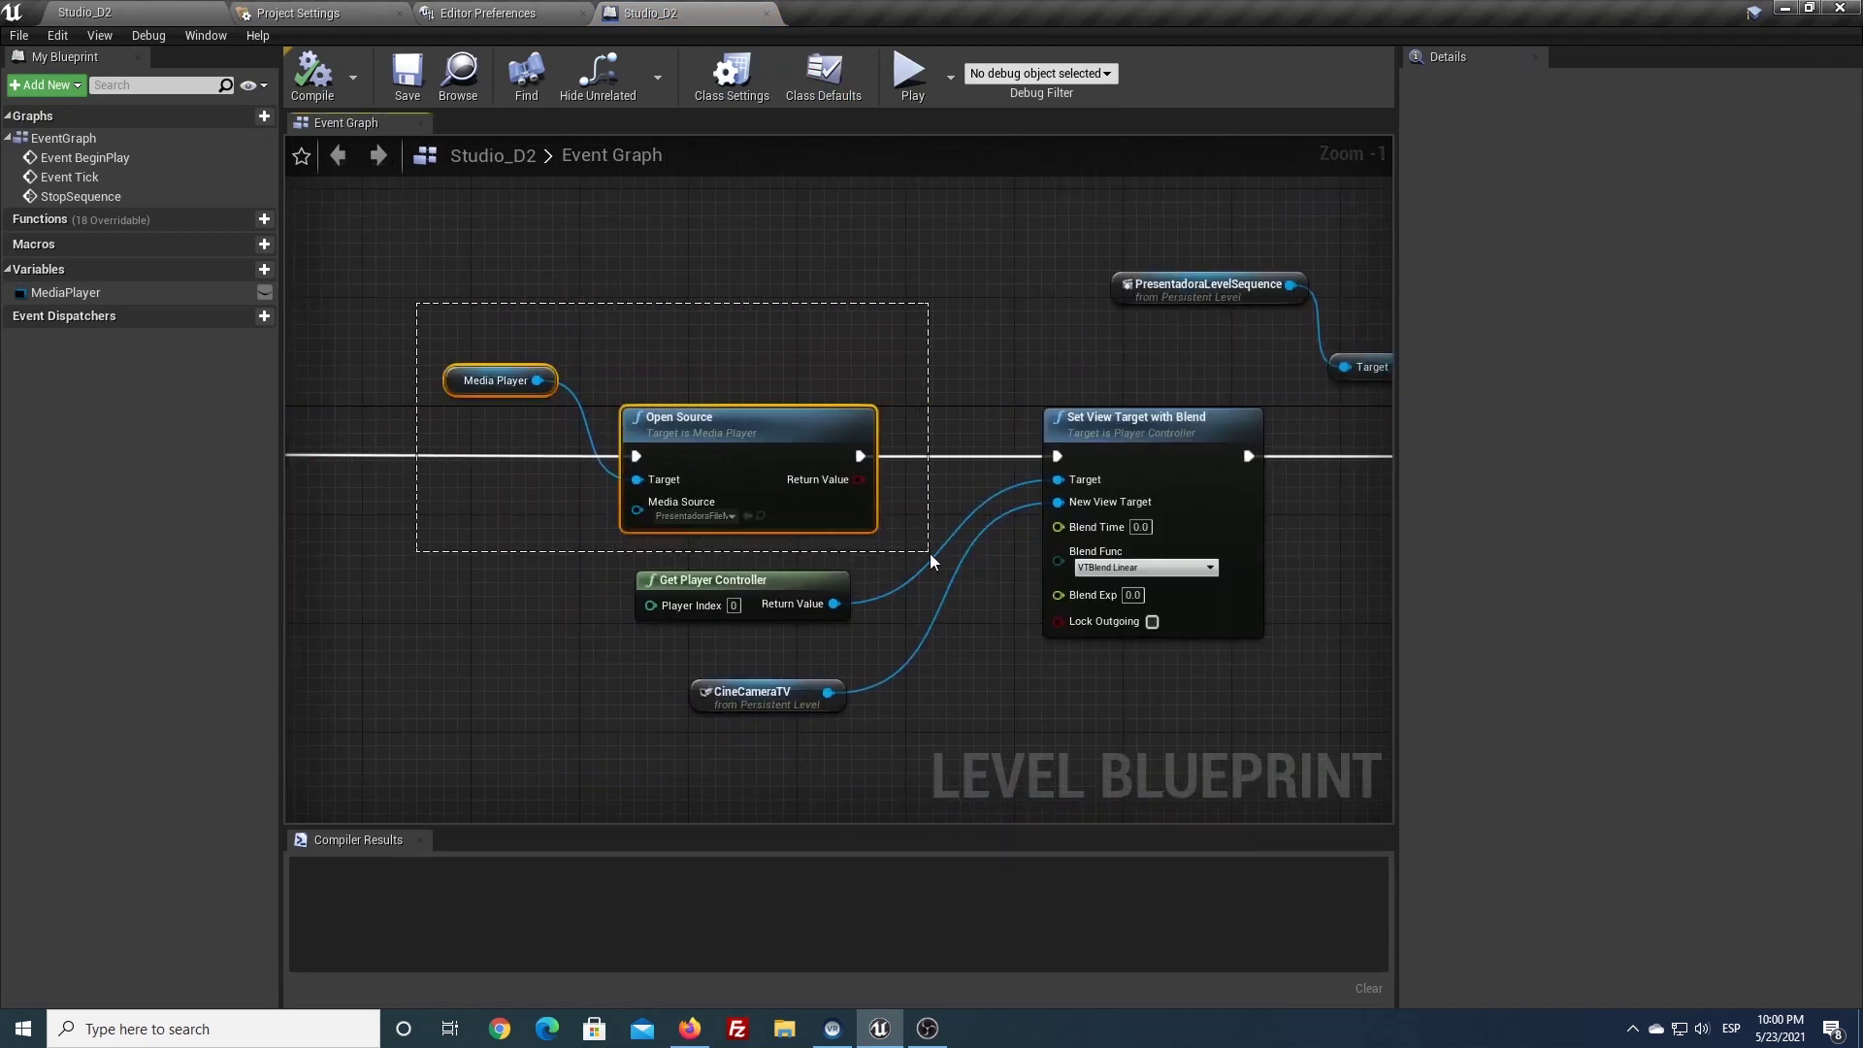
Inspect the Media Player, Open Source, Set View Target with Blend and sequence Play/Pause nodes
{"action": "left_click_drag", "start_coordinate": [898, 528], "coordinate": [930, 554]}
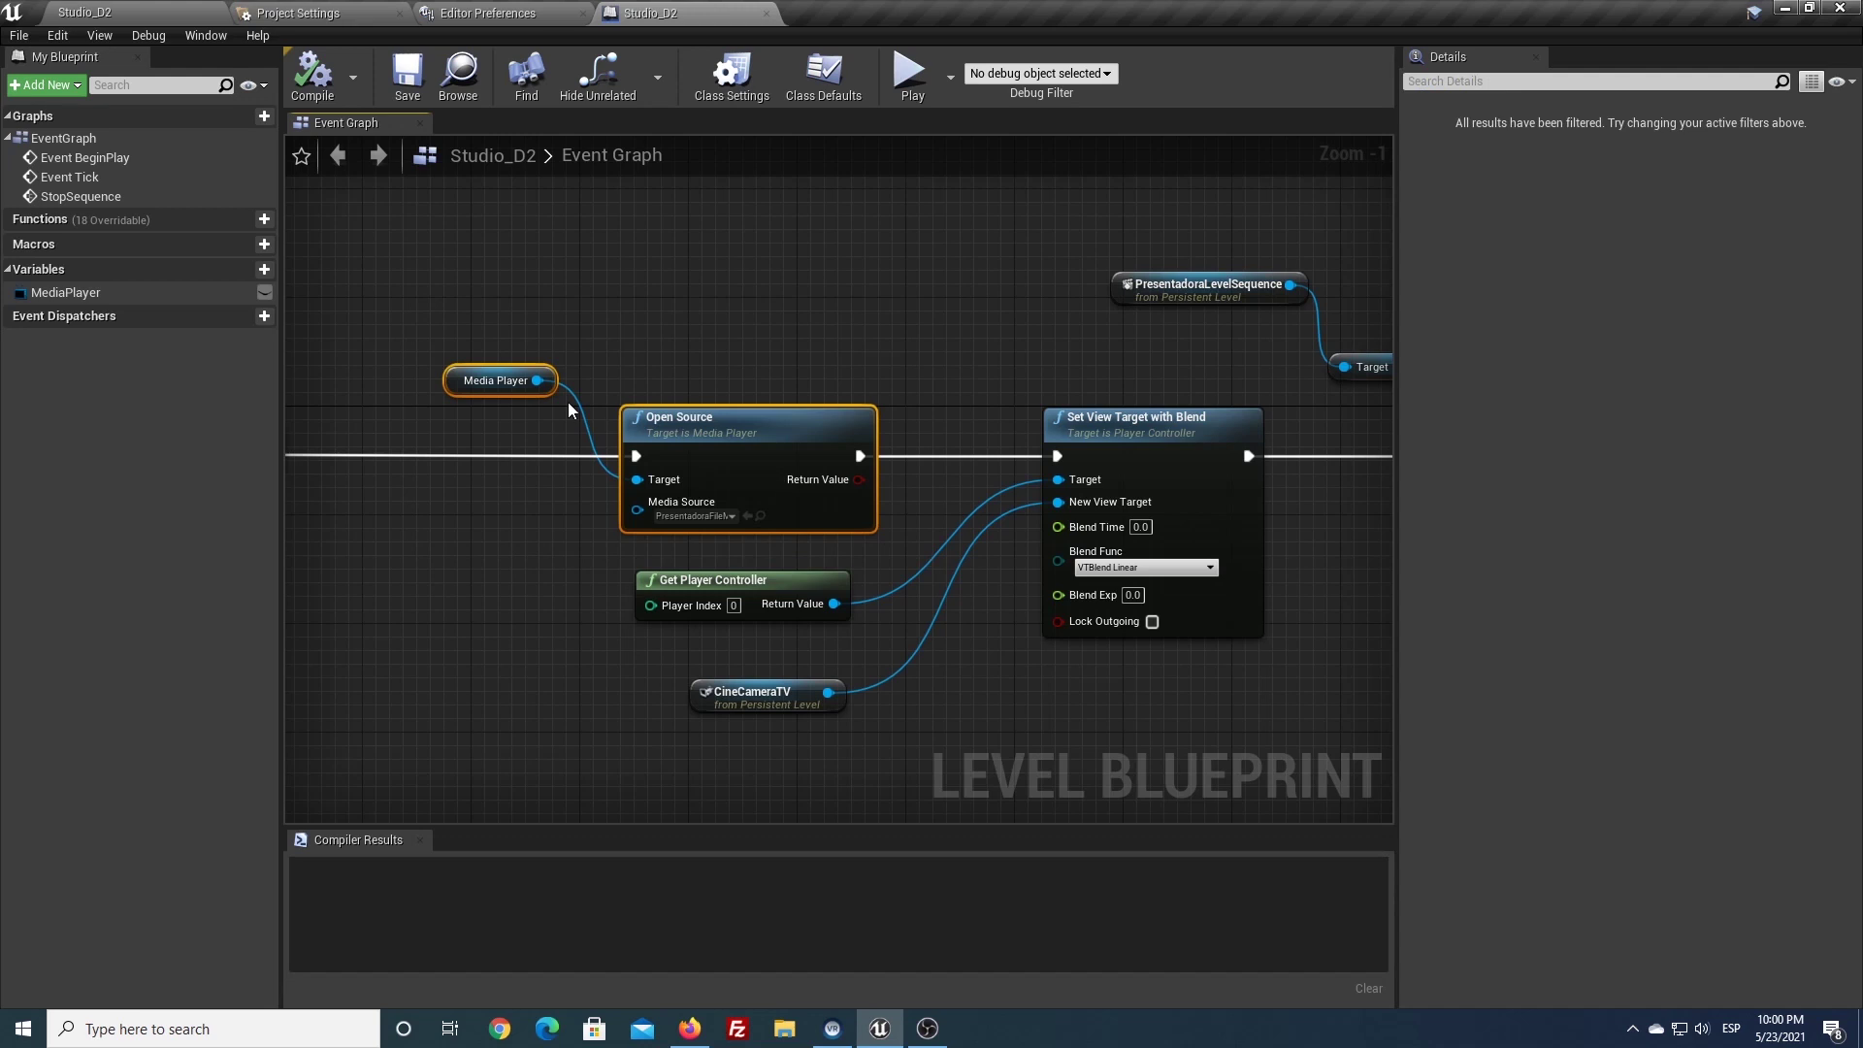
{"action": "left_click", "coordinate": [497, 383]}
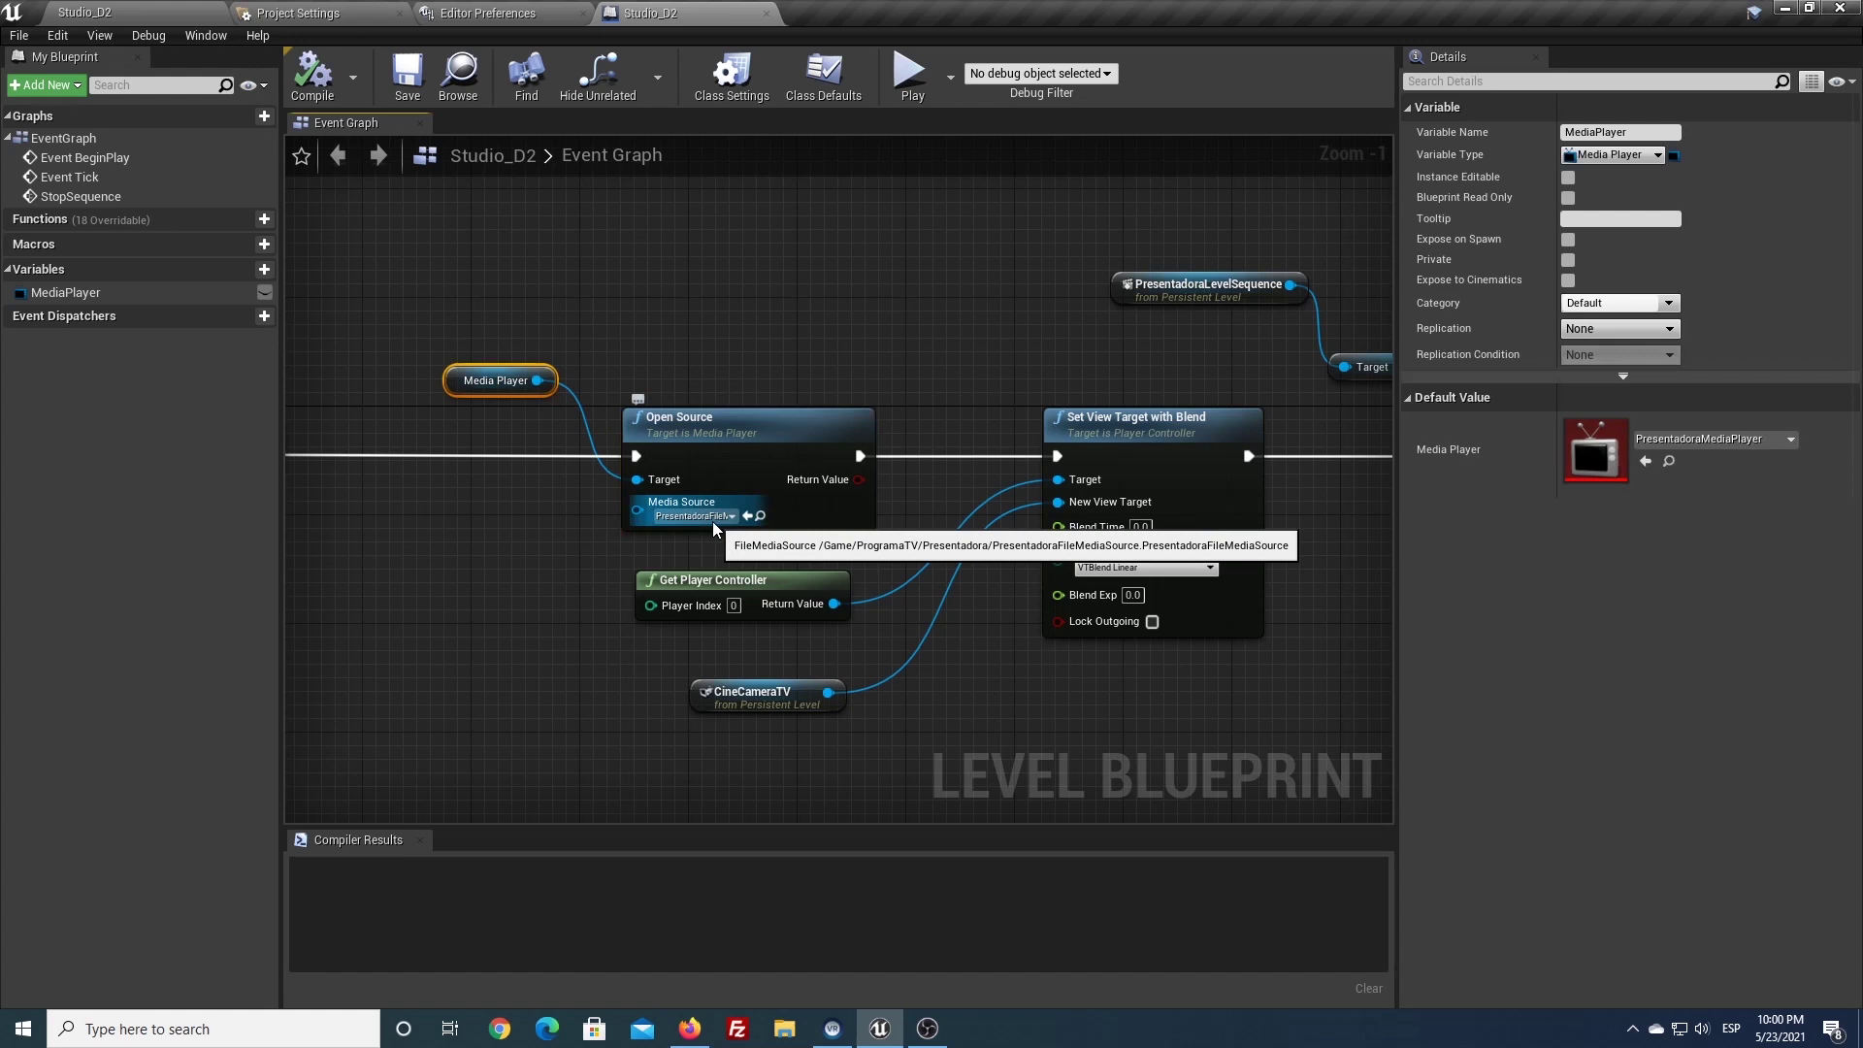
{"action": "right_click_drag", "start_coordinate": [969, 399], "coordinate": [760, 365]}
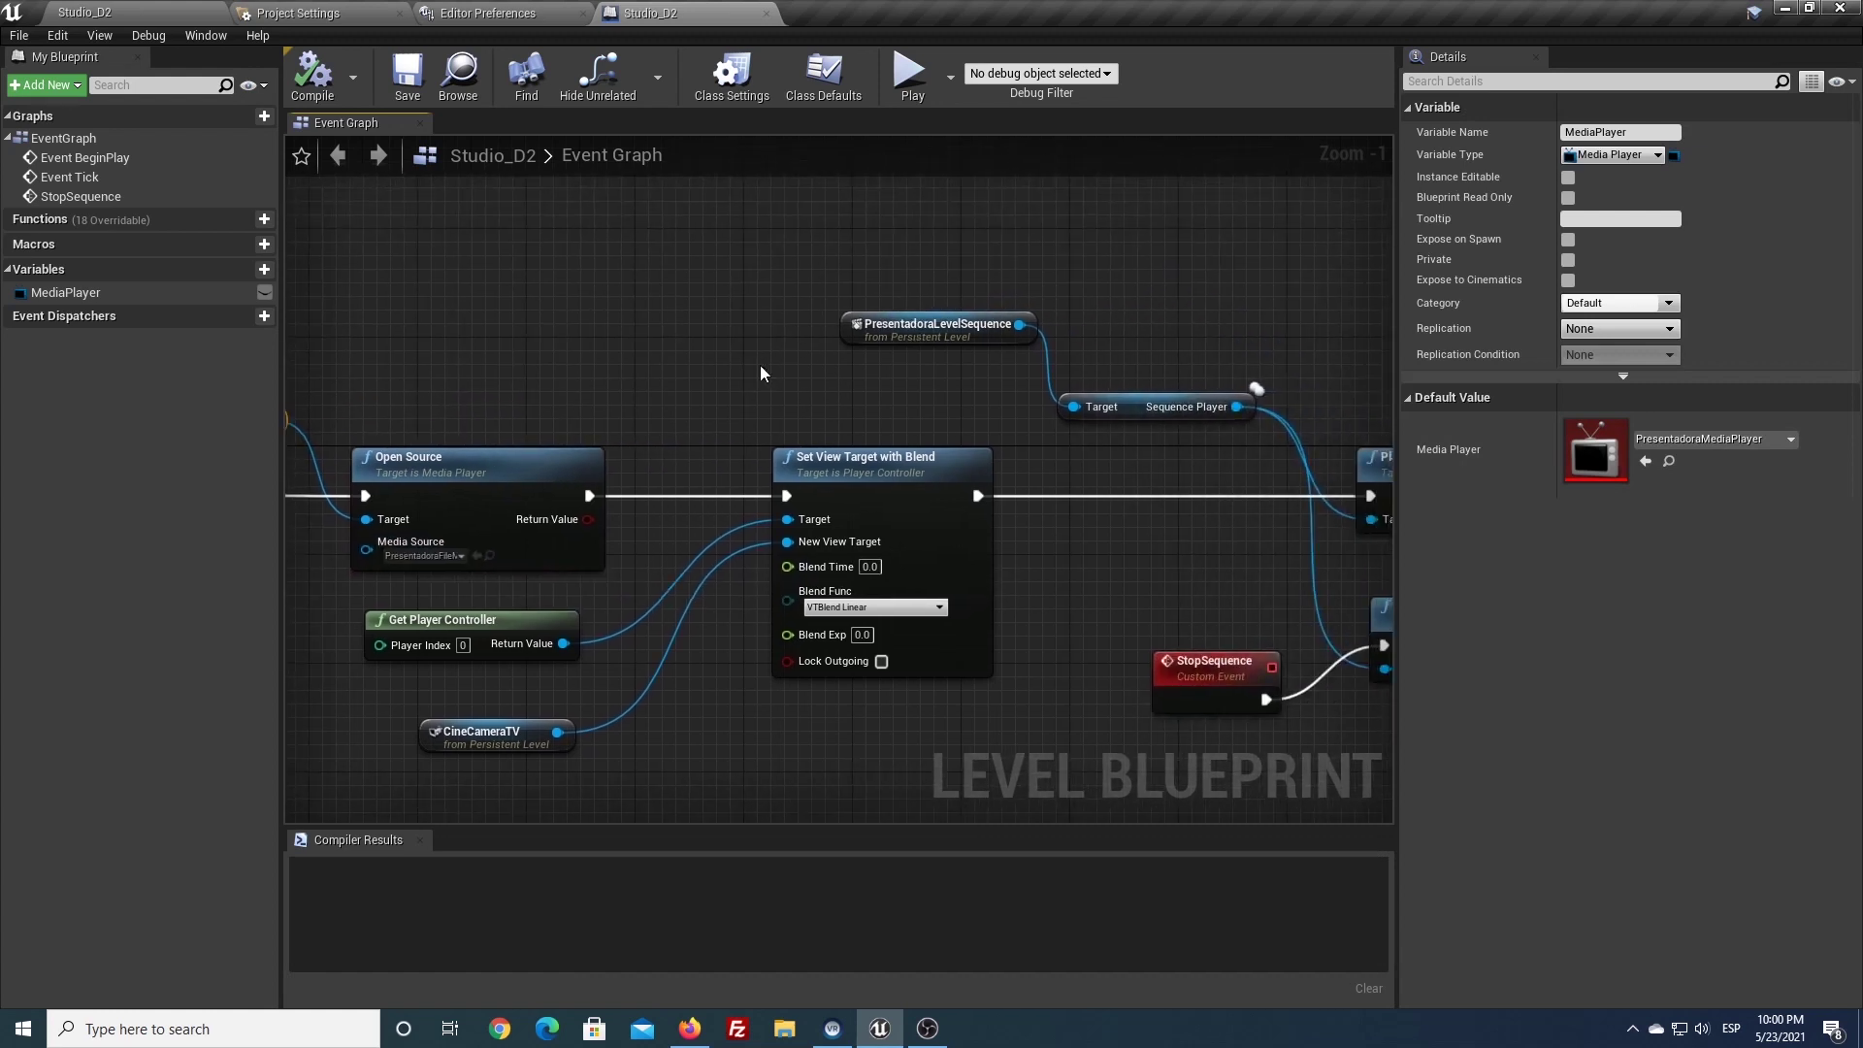
{"action": "left_click", "coordinate": [951, 621]}
{"action": "right_click_drag", "start_coordinate": [1079, 597], "coordinate": [721, 580]}
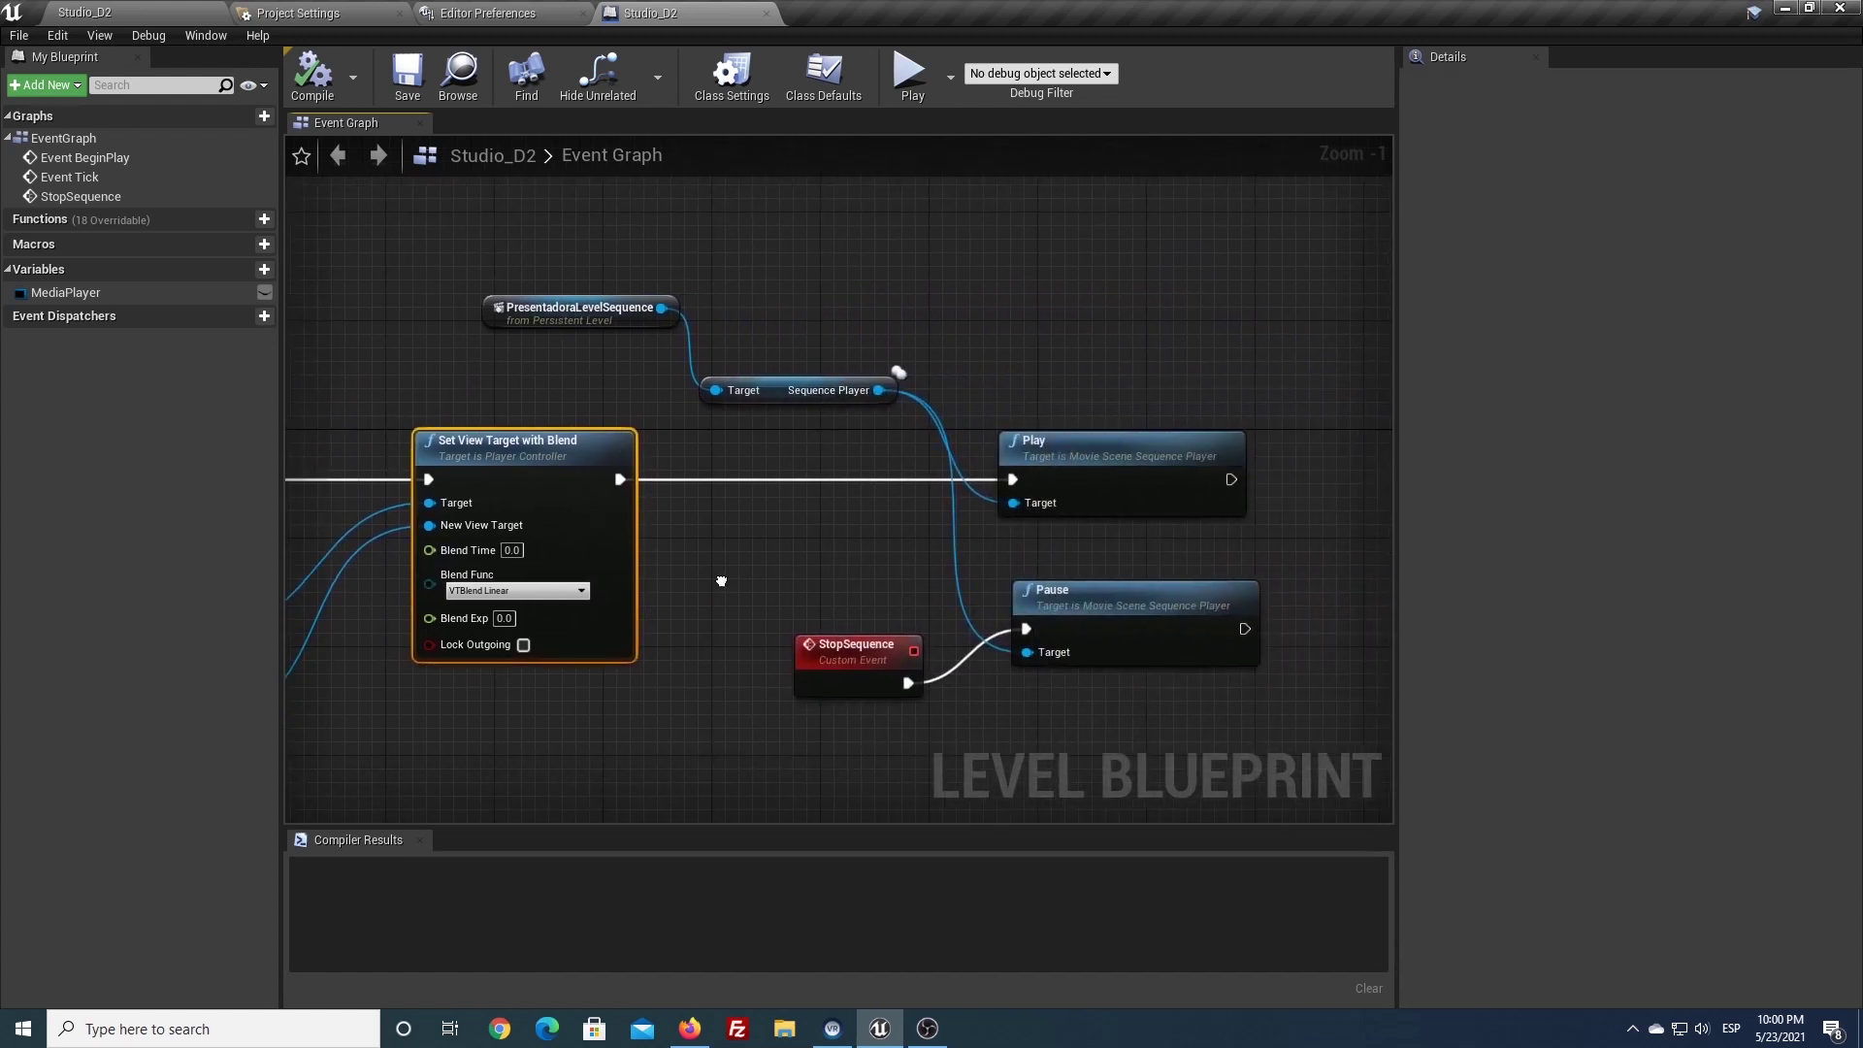
{"action": "left_click", "coordinate": [574, 312]}
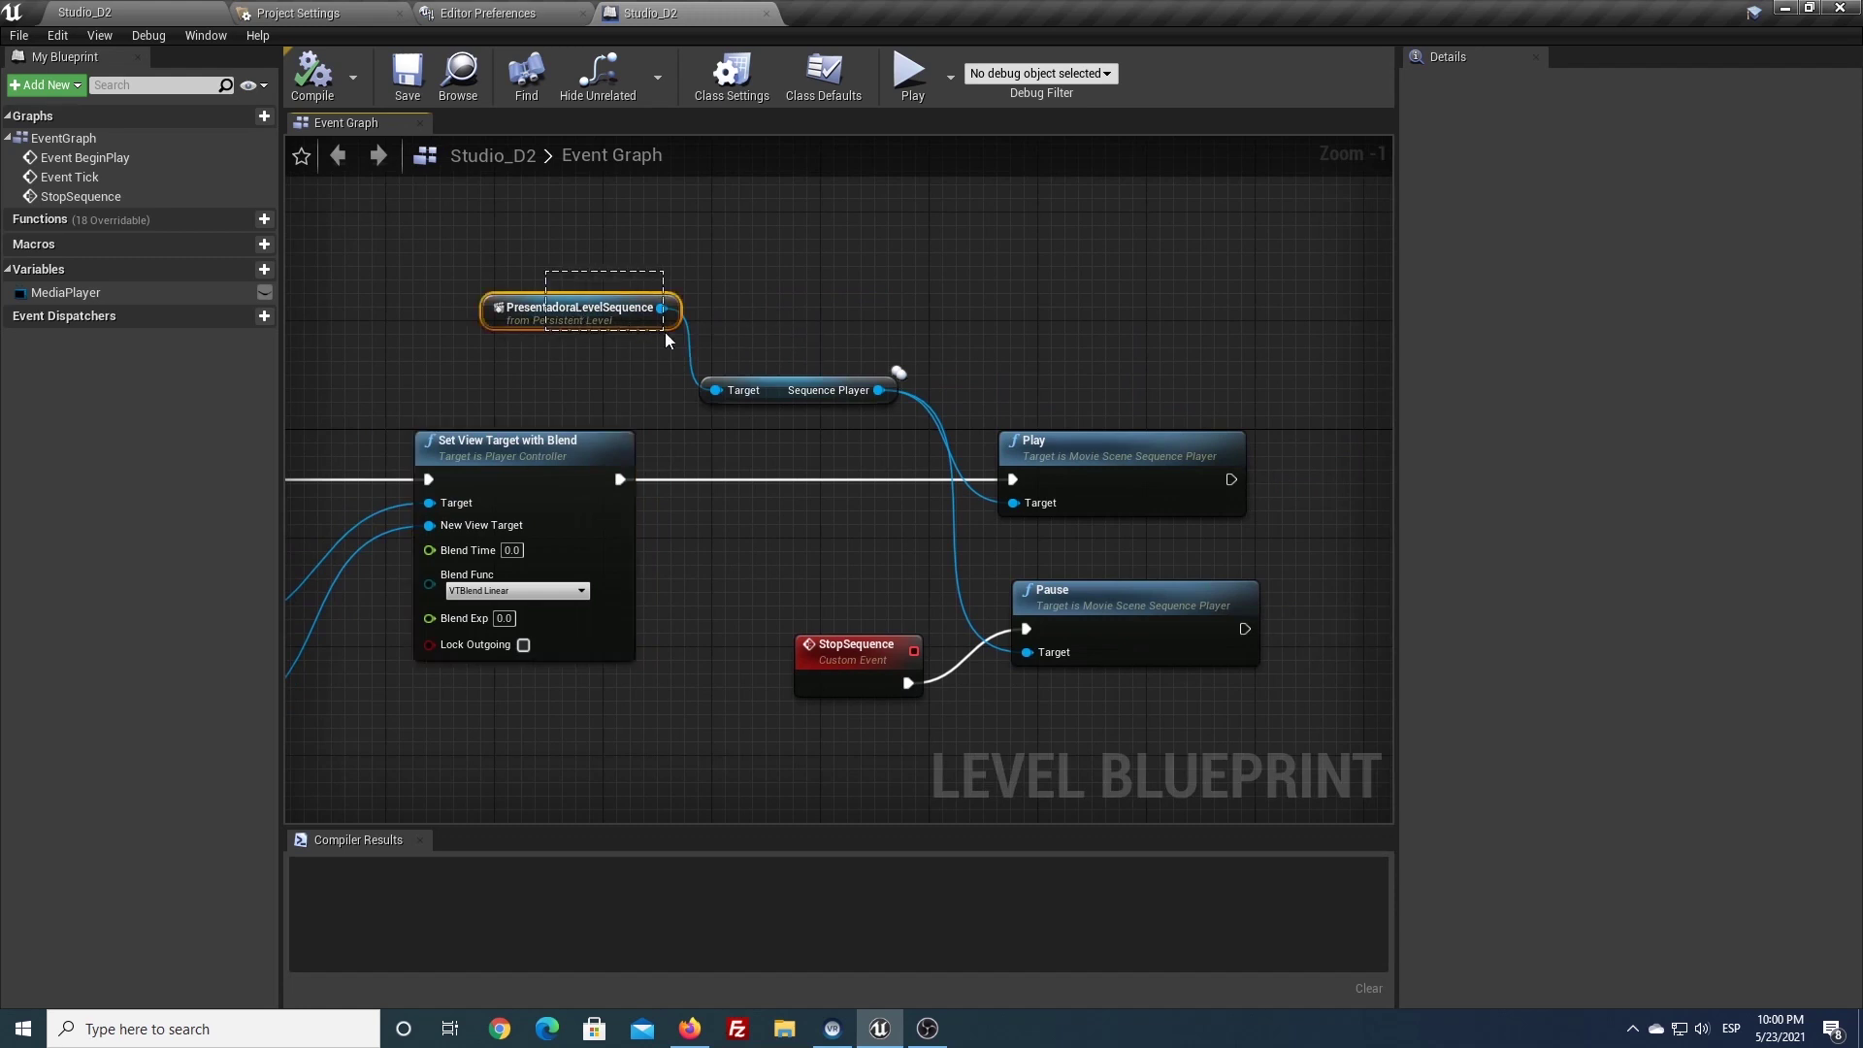
{"action": "right_click_drag", "start_coordinate": [697, 641], "coordinate": [821, 533]}
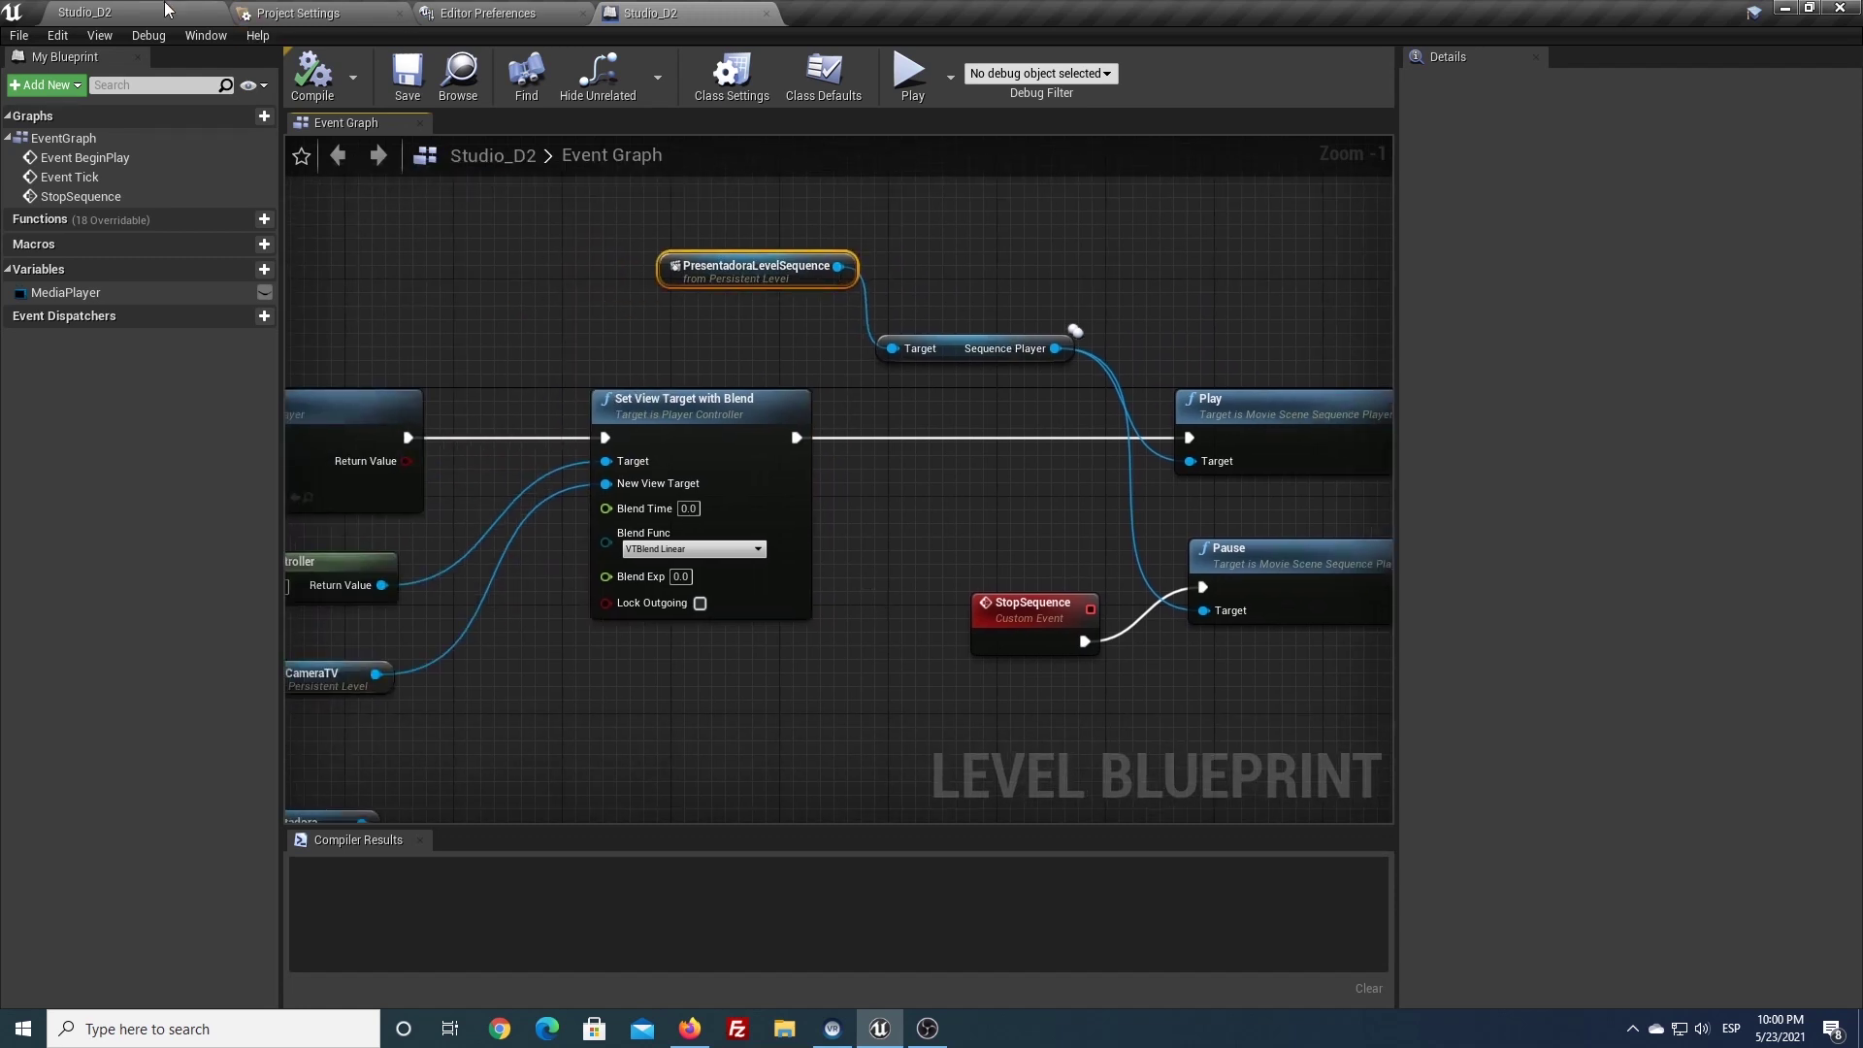
{"action": "left_click", "coordinate": [165, 9]}
Run Studio_D2 in Play in Editor to watch the presenter and camera cuts, then stop
{"action": "left_click", "coordinate": [1415, 97]}
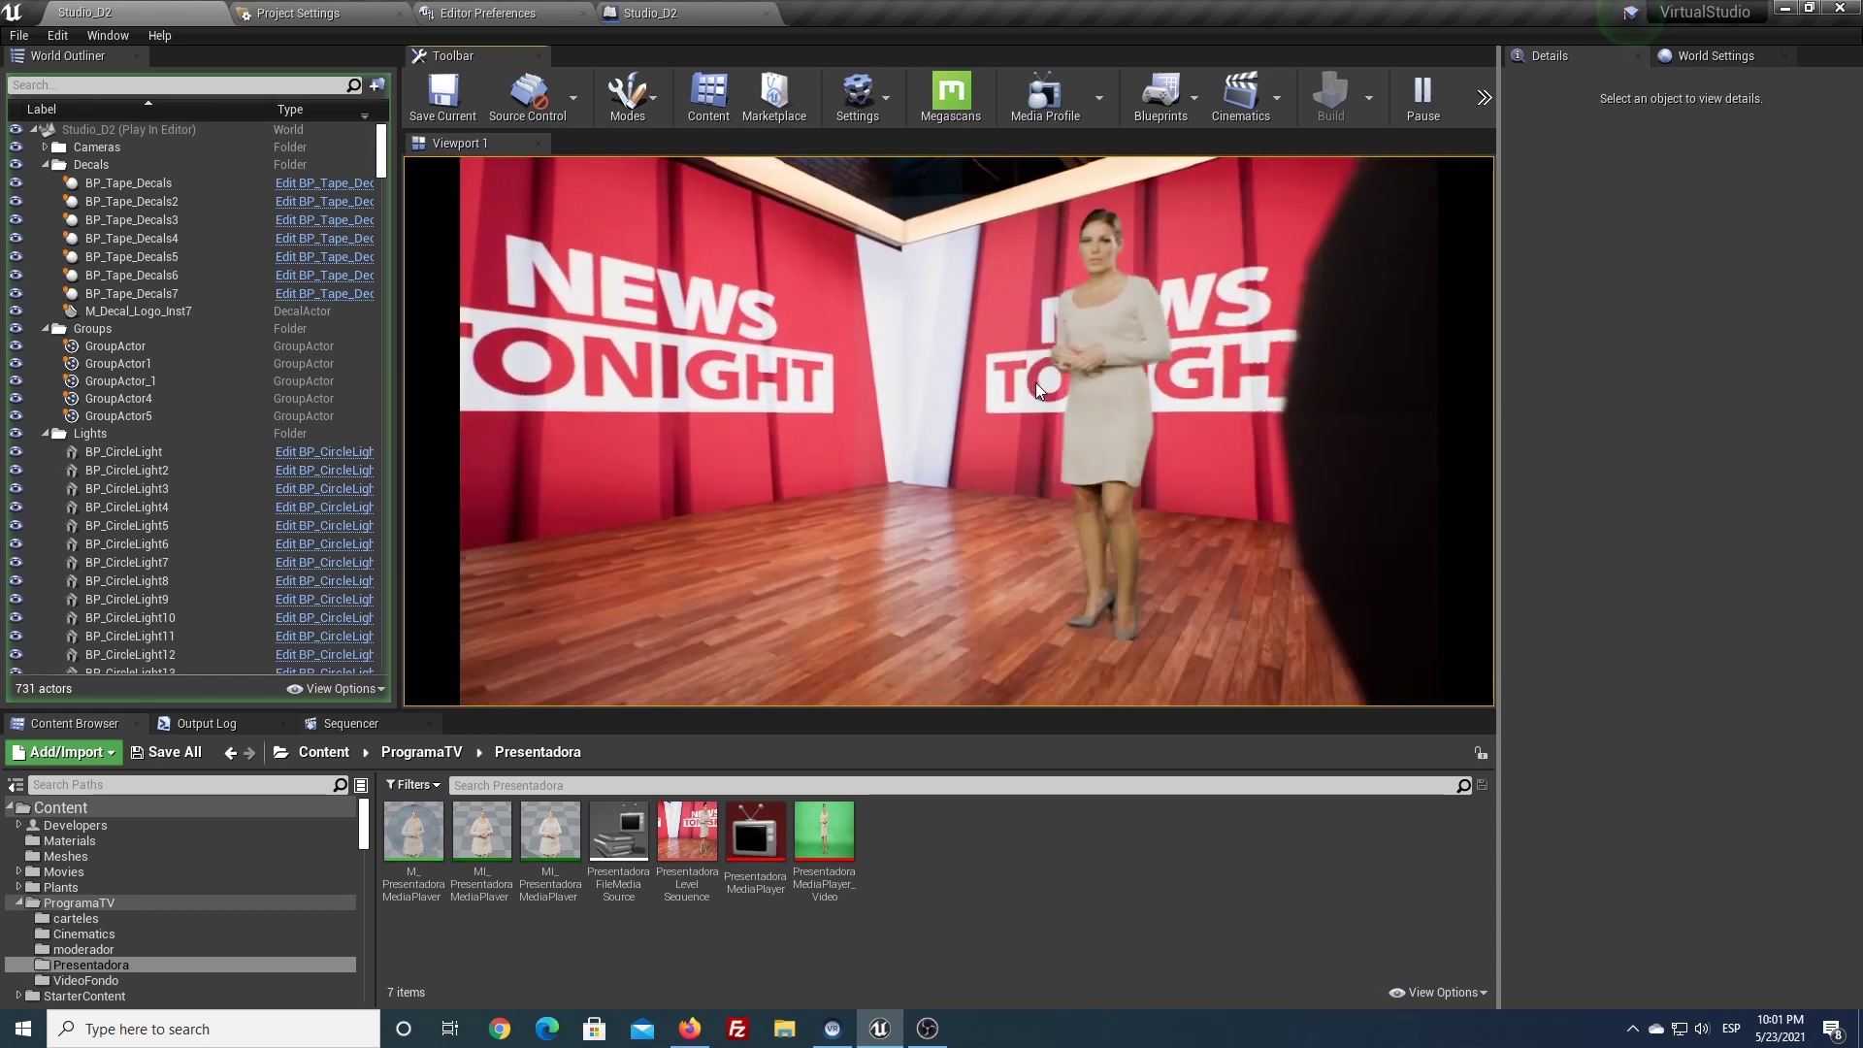
{"action": "key", "text": "Escape"}
Move Open Source aside, wire BeginPlay directly to Set View Target with Blend, and compile
{"action": "left_click", "coordinate": [1148, 102]}
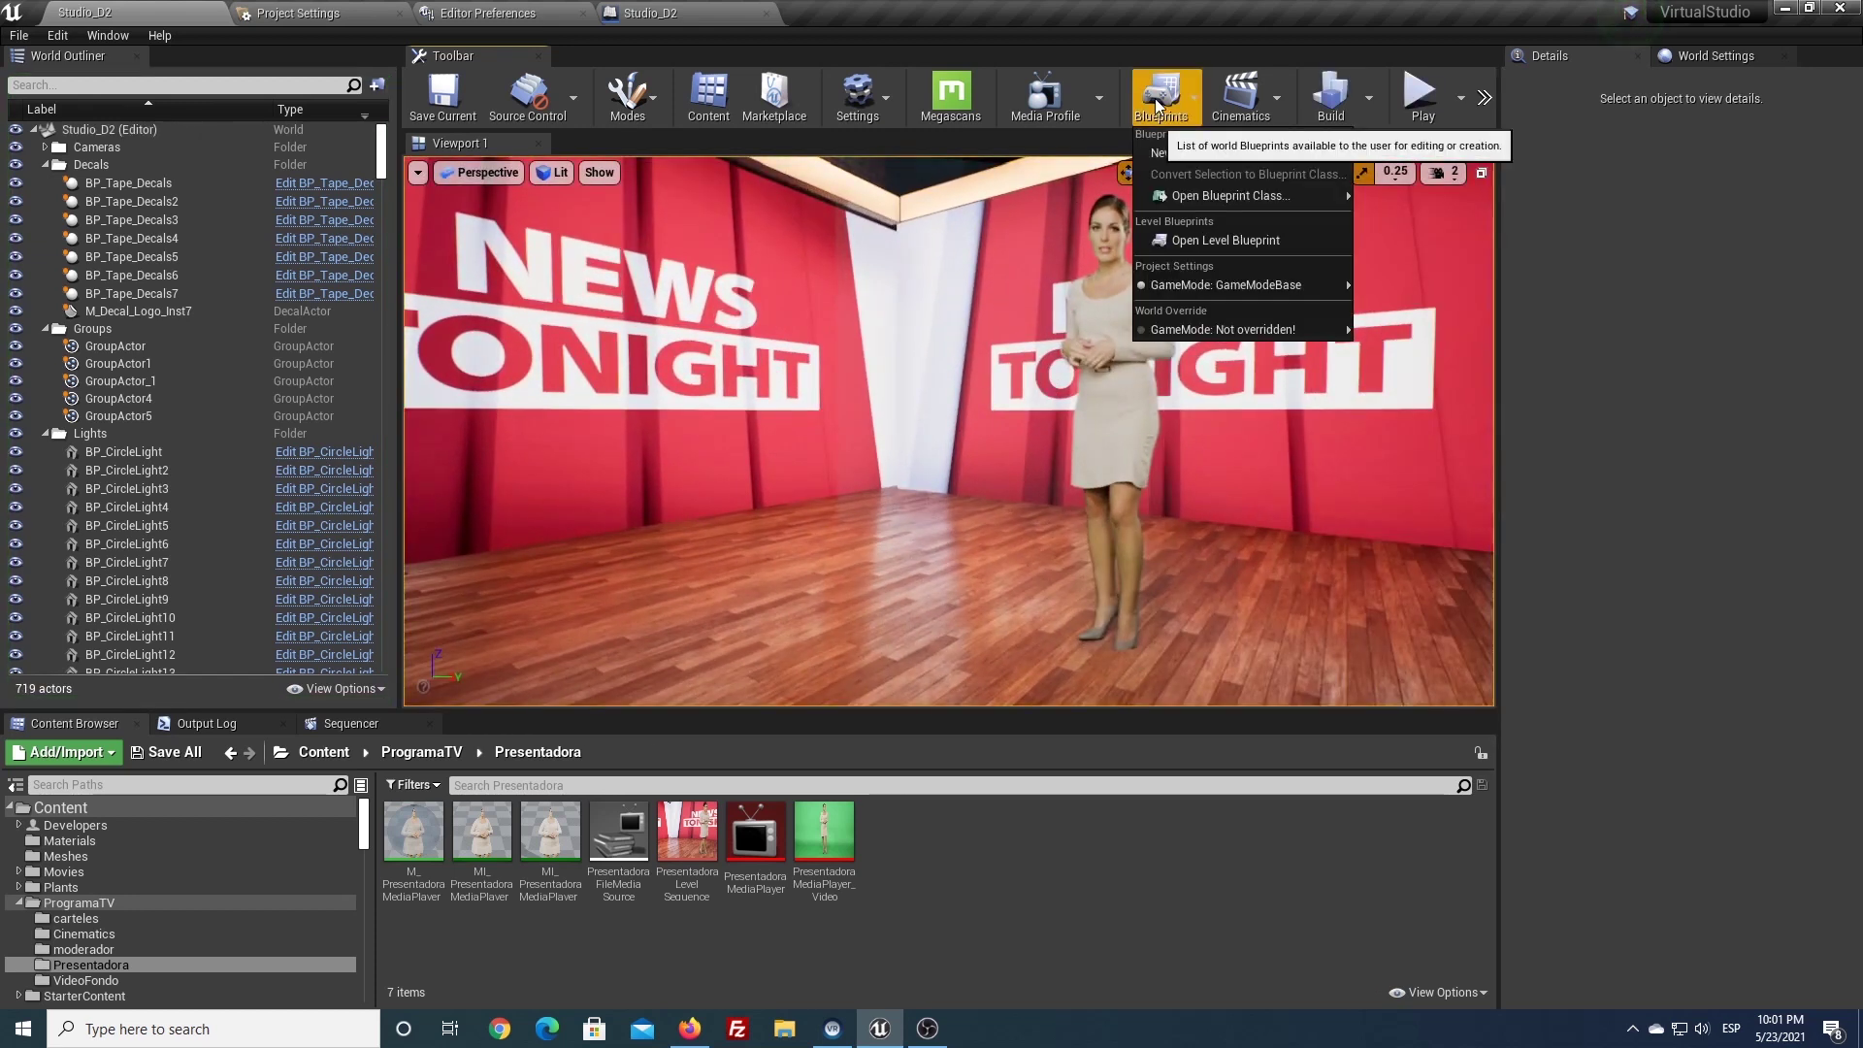
{"action": "left_click", "coordinate": [1191, 257]}
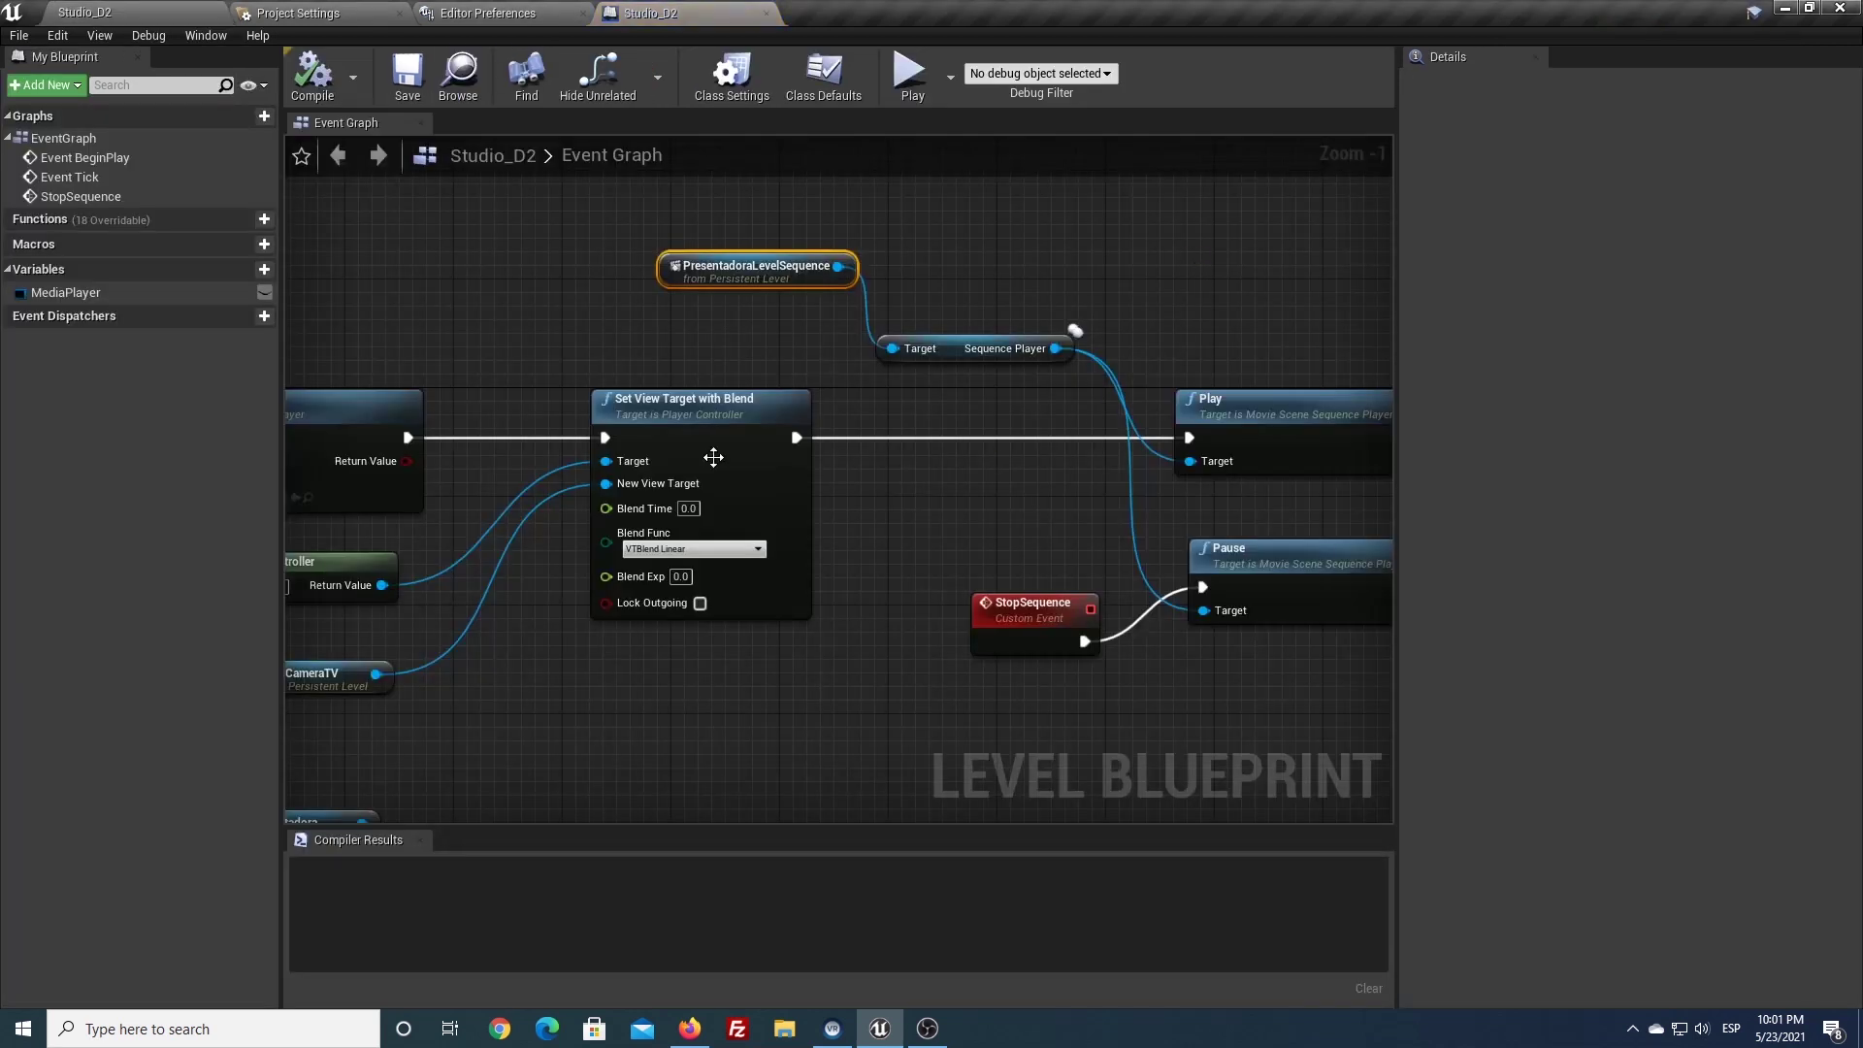
{"action": "right_click_drag", "start_coordinate": [714, 457], "coordinate": [1267, 426]}
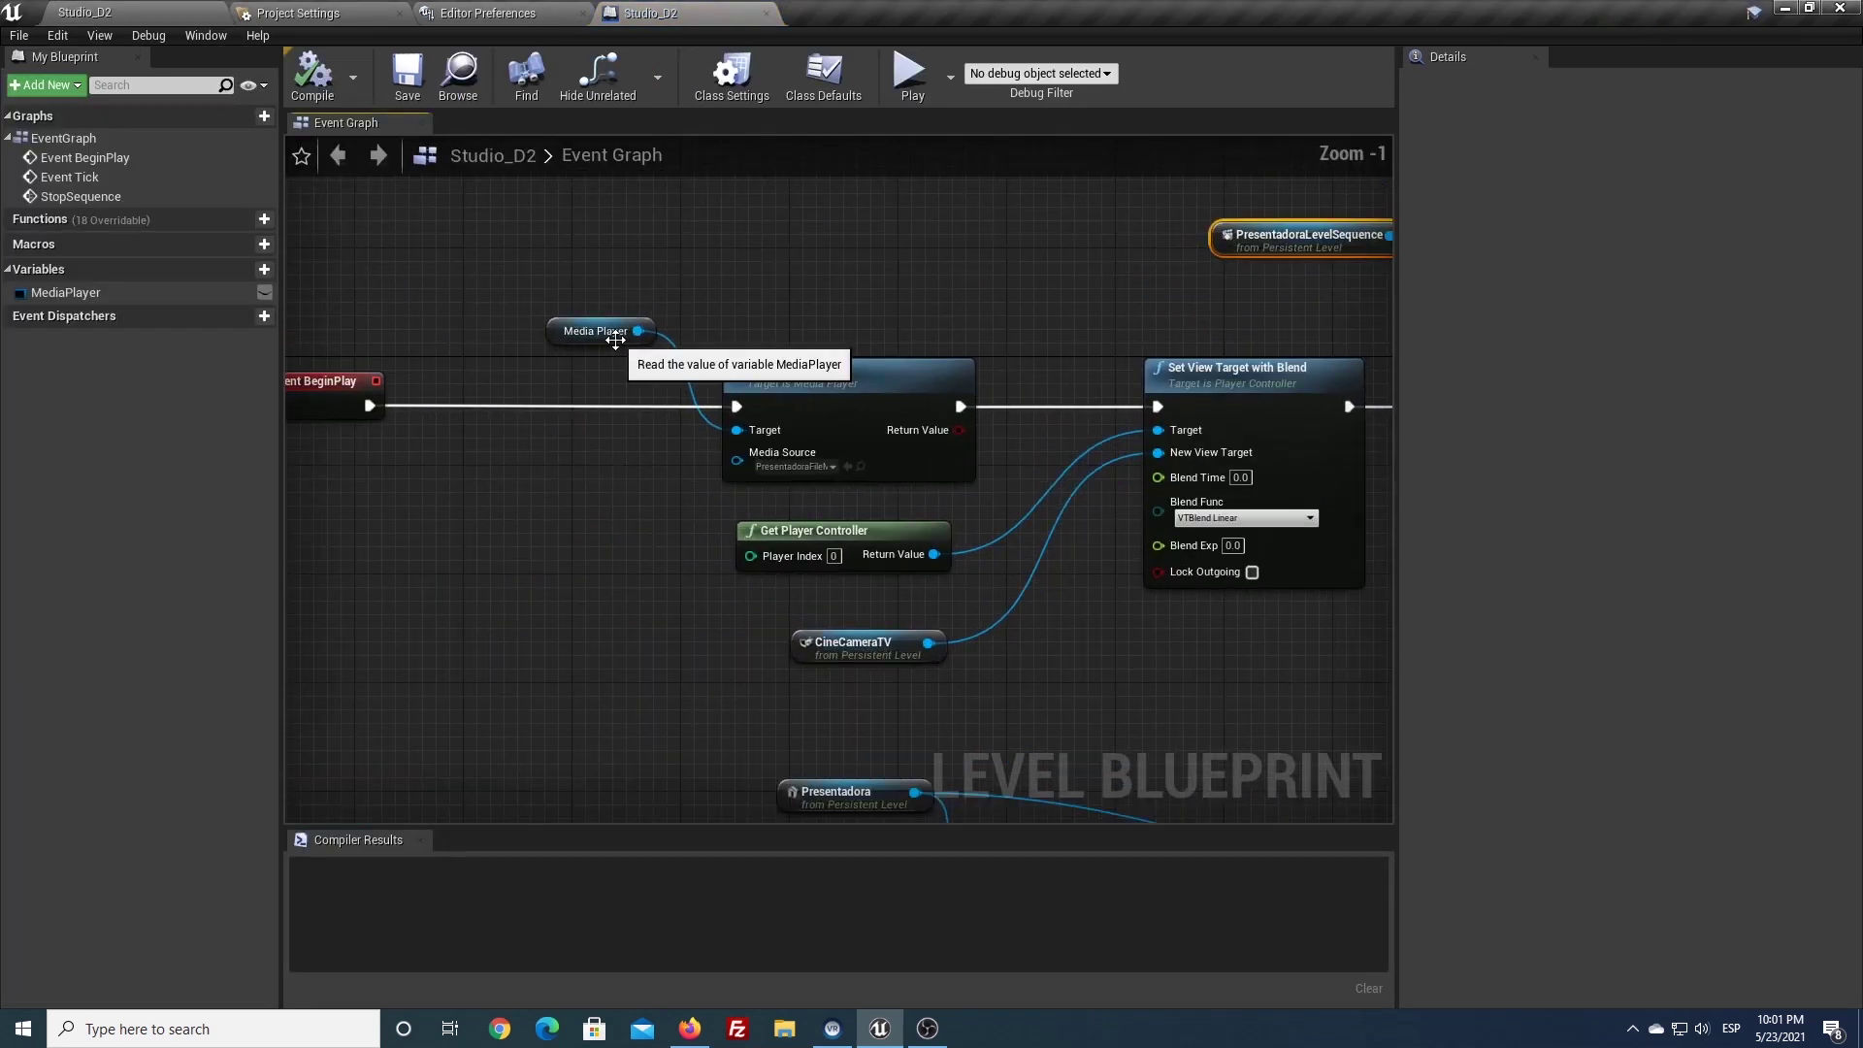
{"action": "left_click_drag", "start_coordinate": [585, 267], "coordinate": [866, 463]}
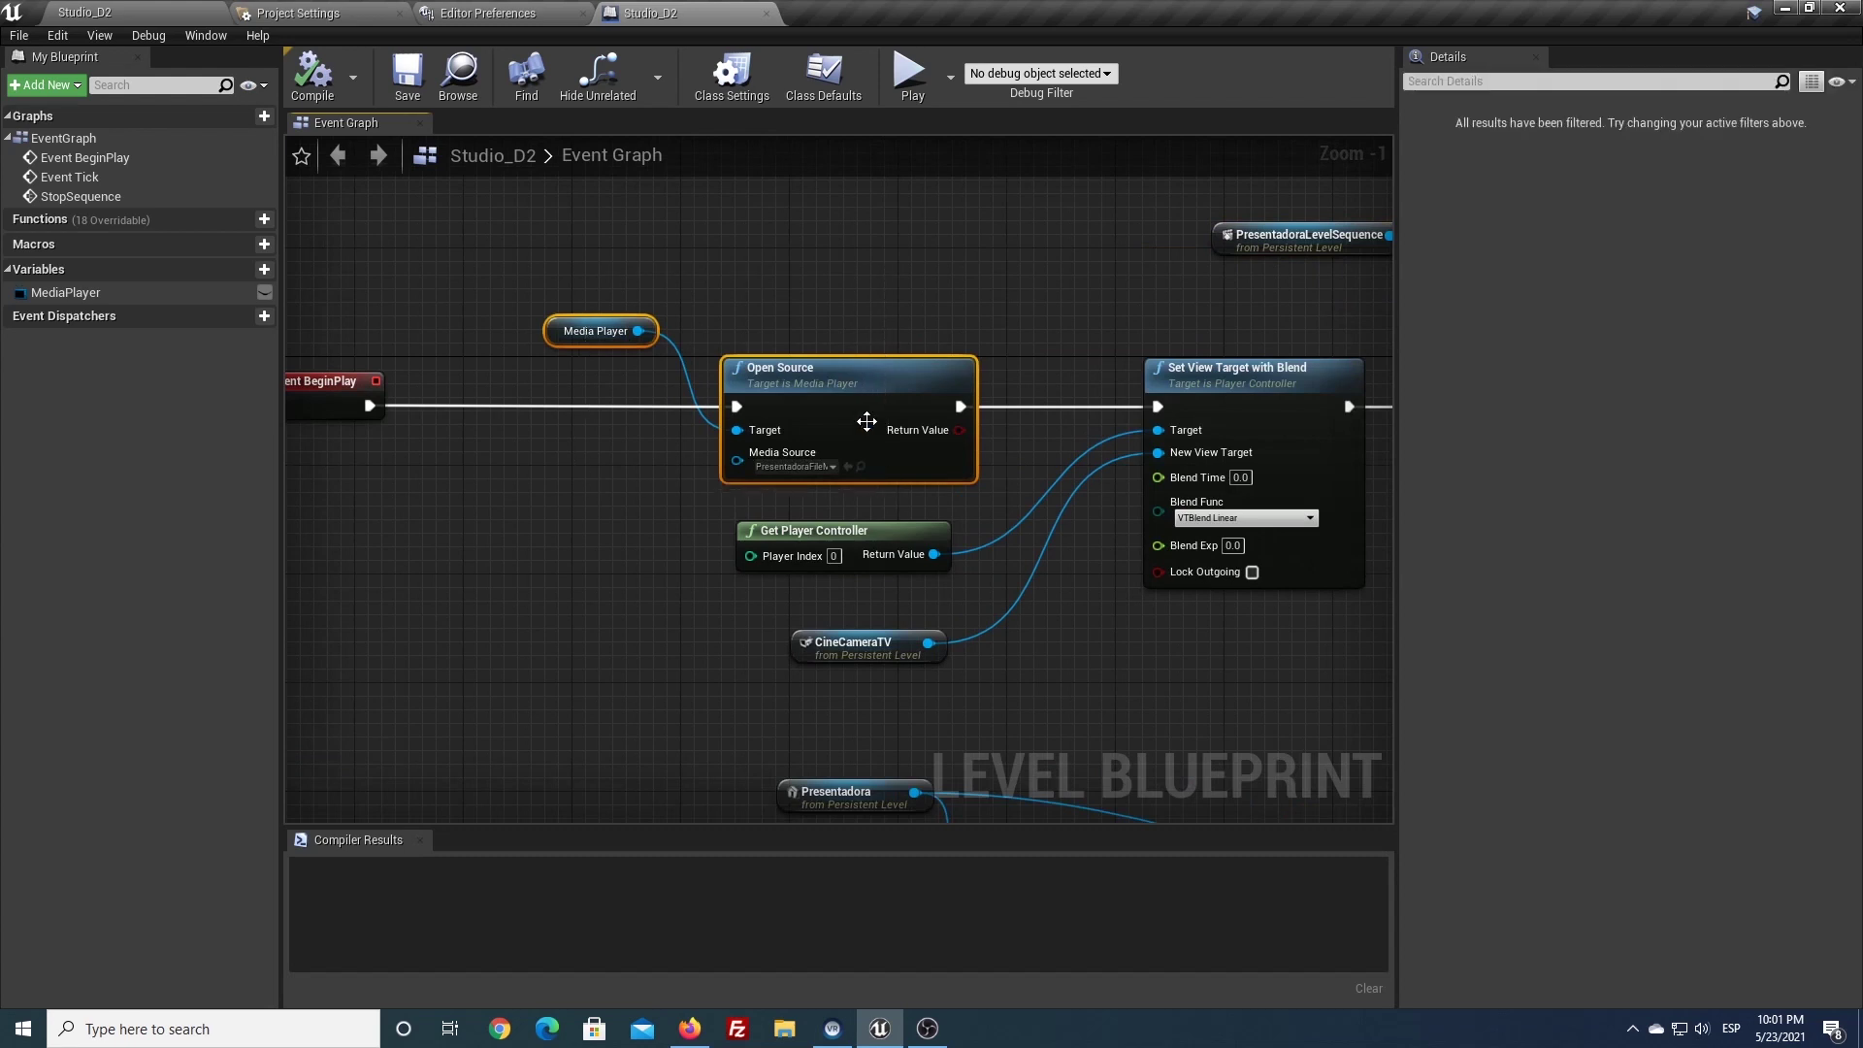
{"action": "left_click_drag", "start_coordinate": [854, 375], "coordinate": [841, 266]}
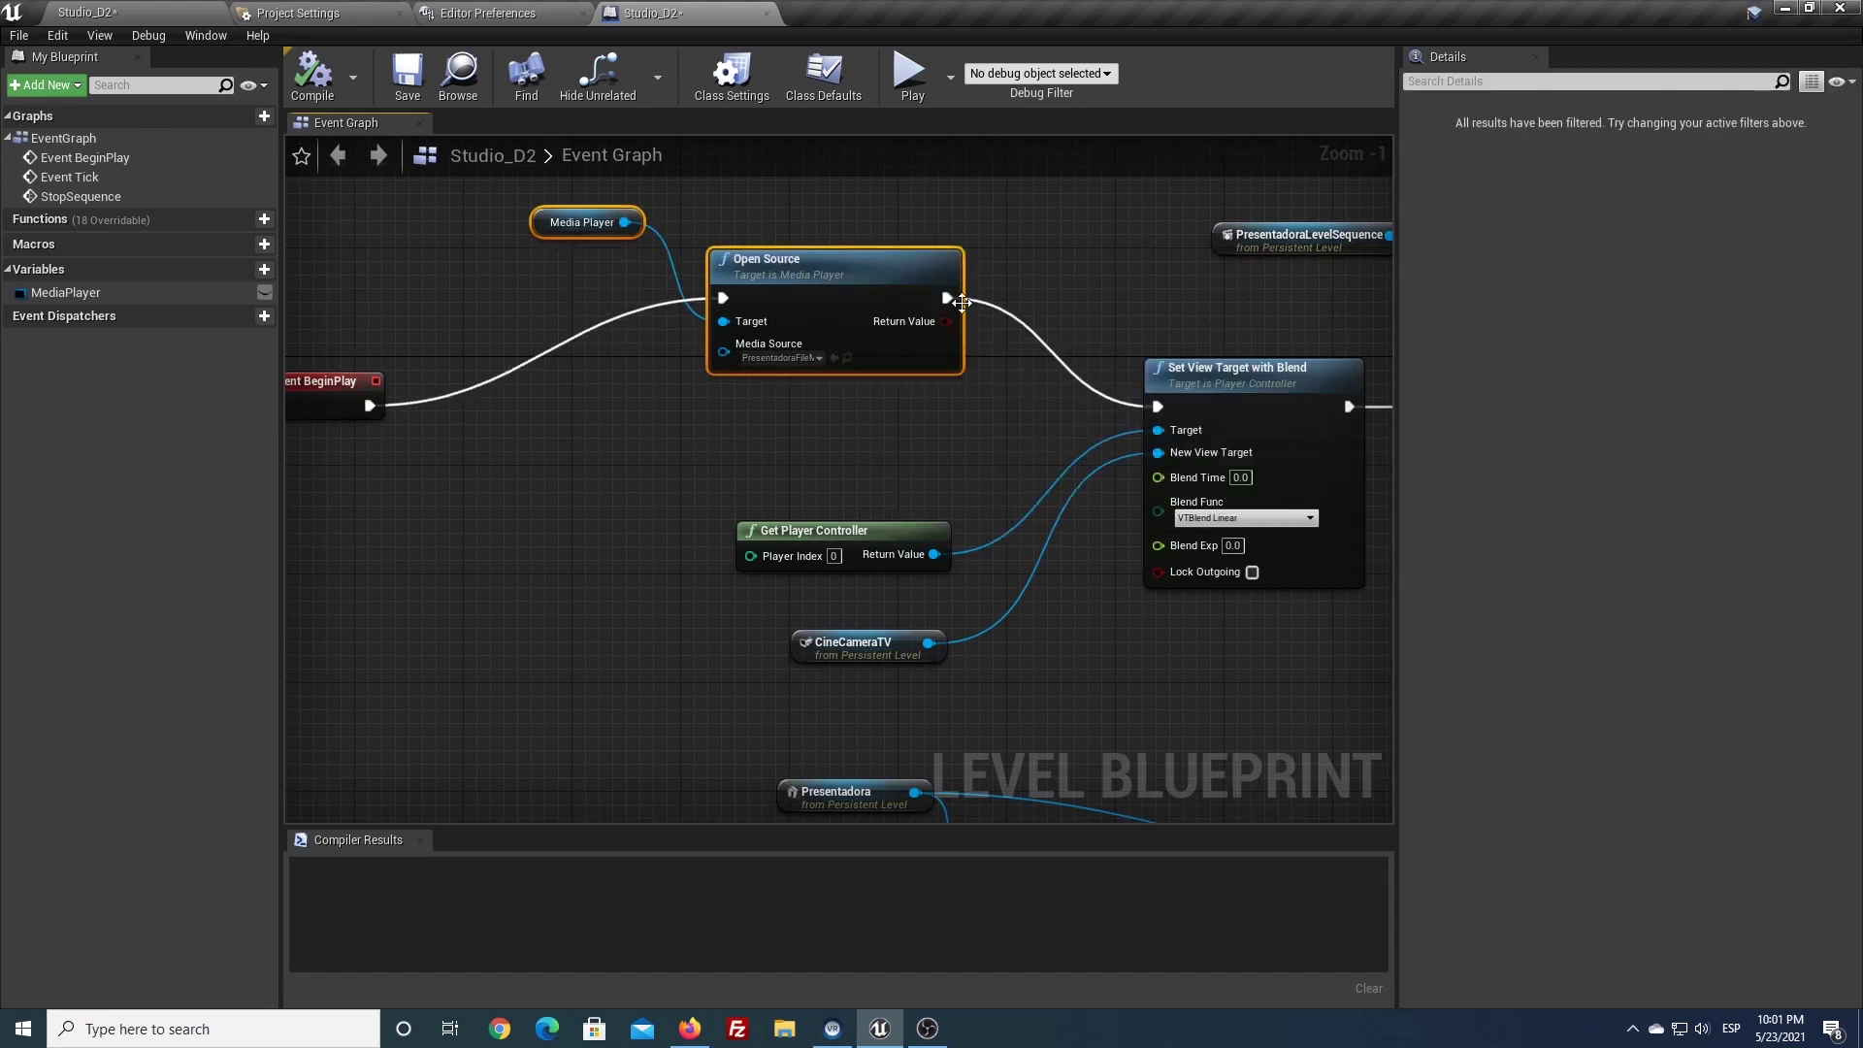
{"action": "left_click_drag", "start_coordinate": [372, 413], "coordinate": [1160, 408]}
{"action": "left_click", "coordinate": [312, 75]}
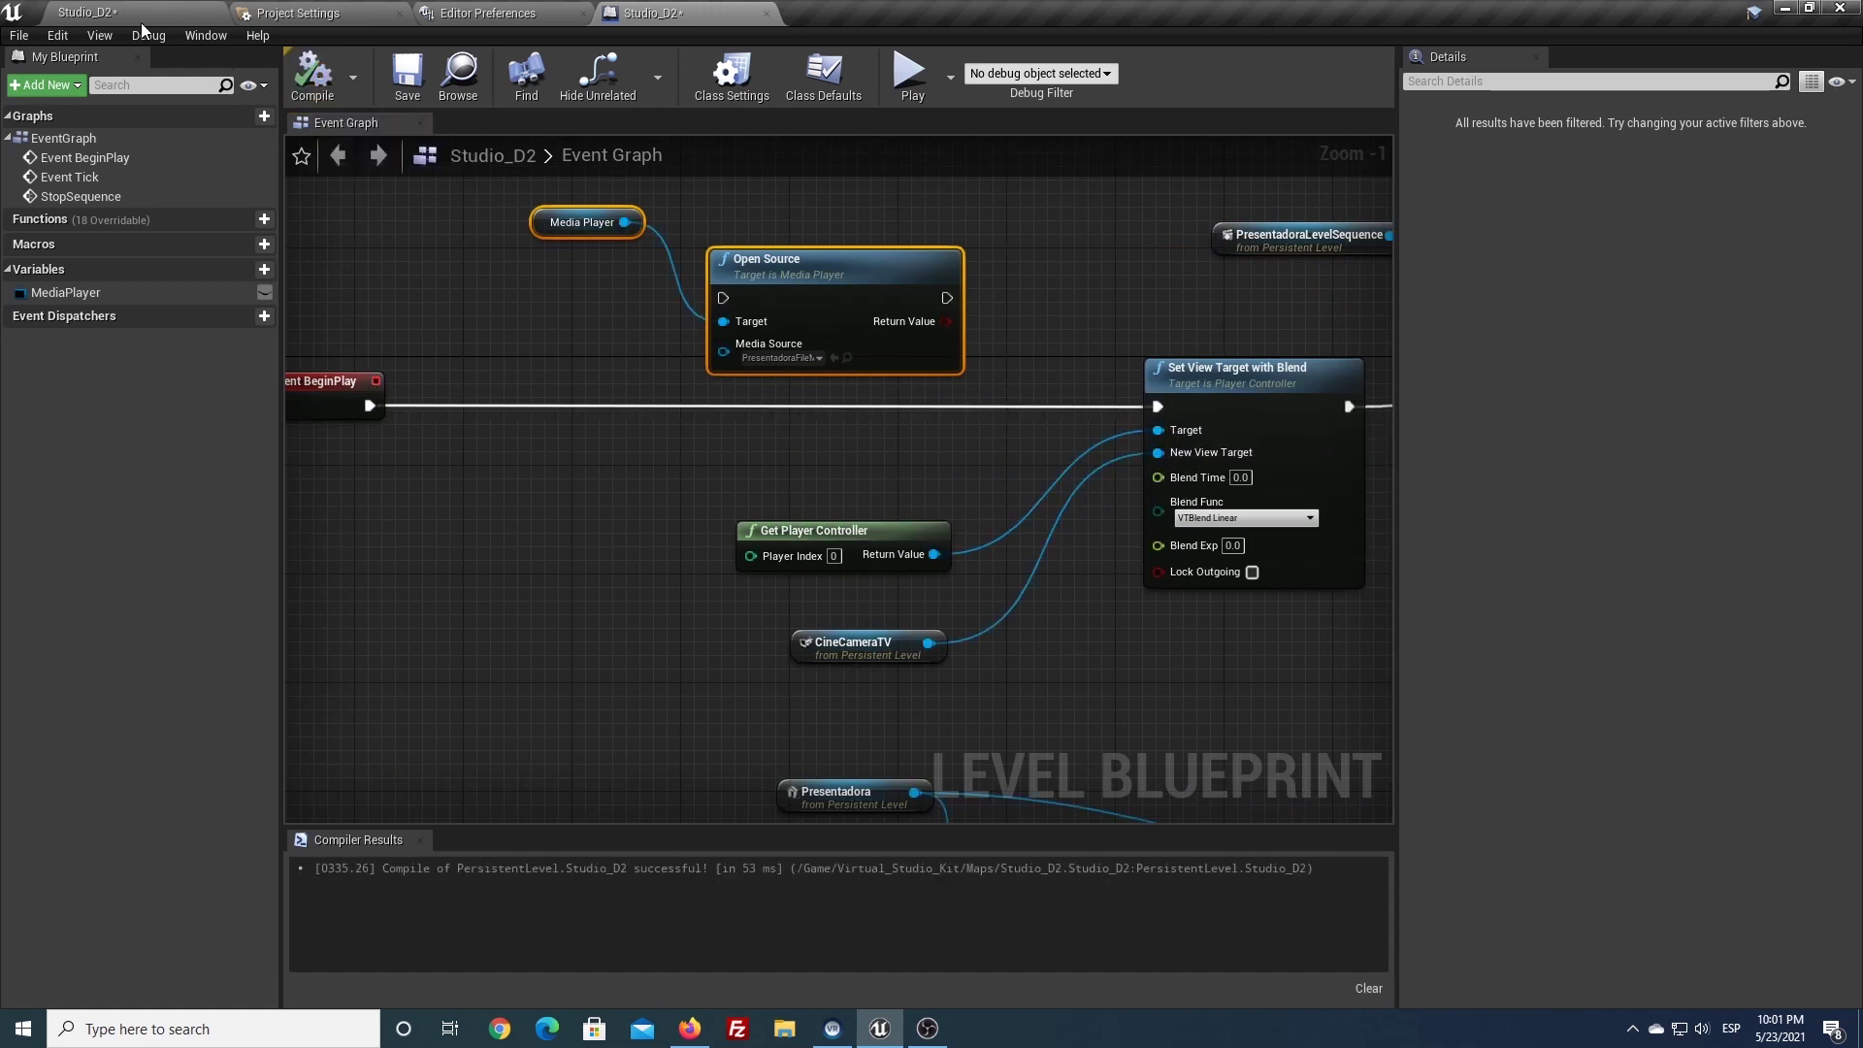
Play-test the Studio_D2 level again and stop it
{"action": "left_click", "coordinate": [142, 21]}
{"action": "left_click", "coordinate": [1423, 97]}
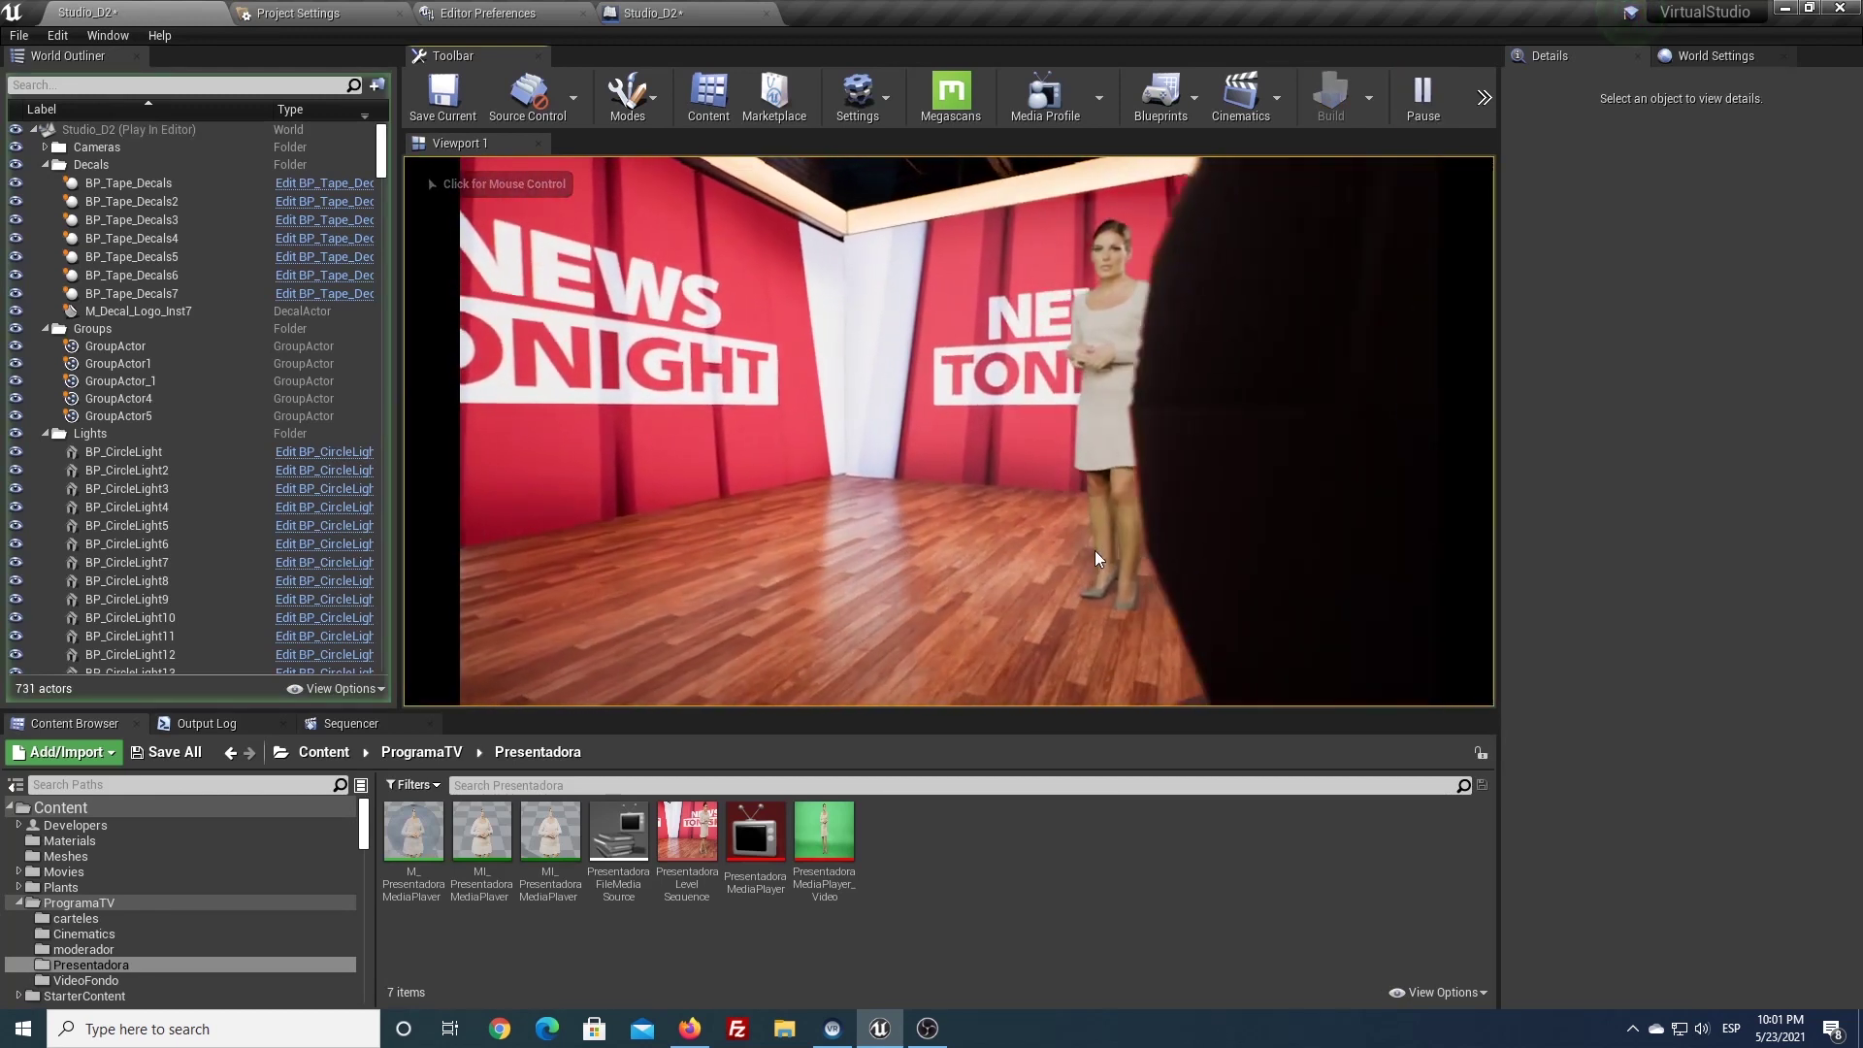
{"action": "key", "text": "Escape"}
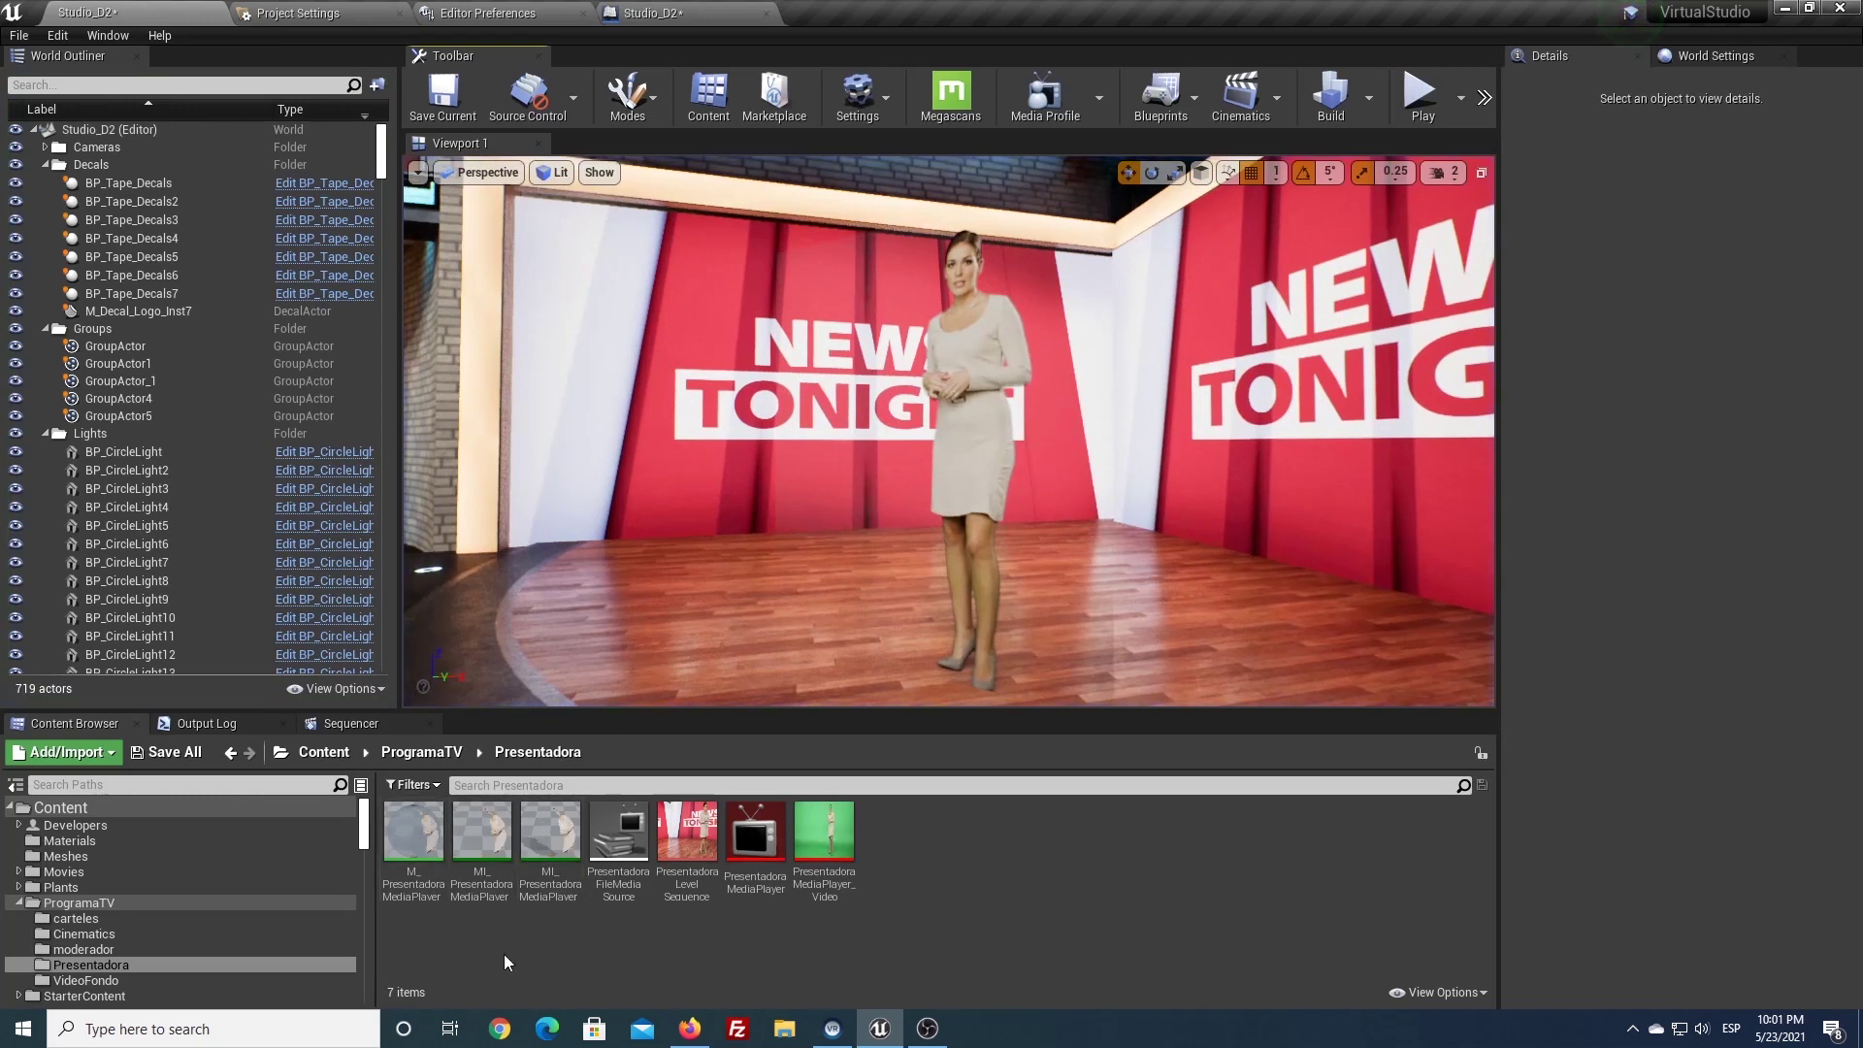
Open PresentadoraLevelSequence in the Sequencer from the Presentadora folder
{"action": "left_click", "coordinate": [342, 732]}
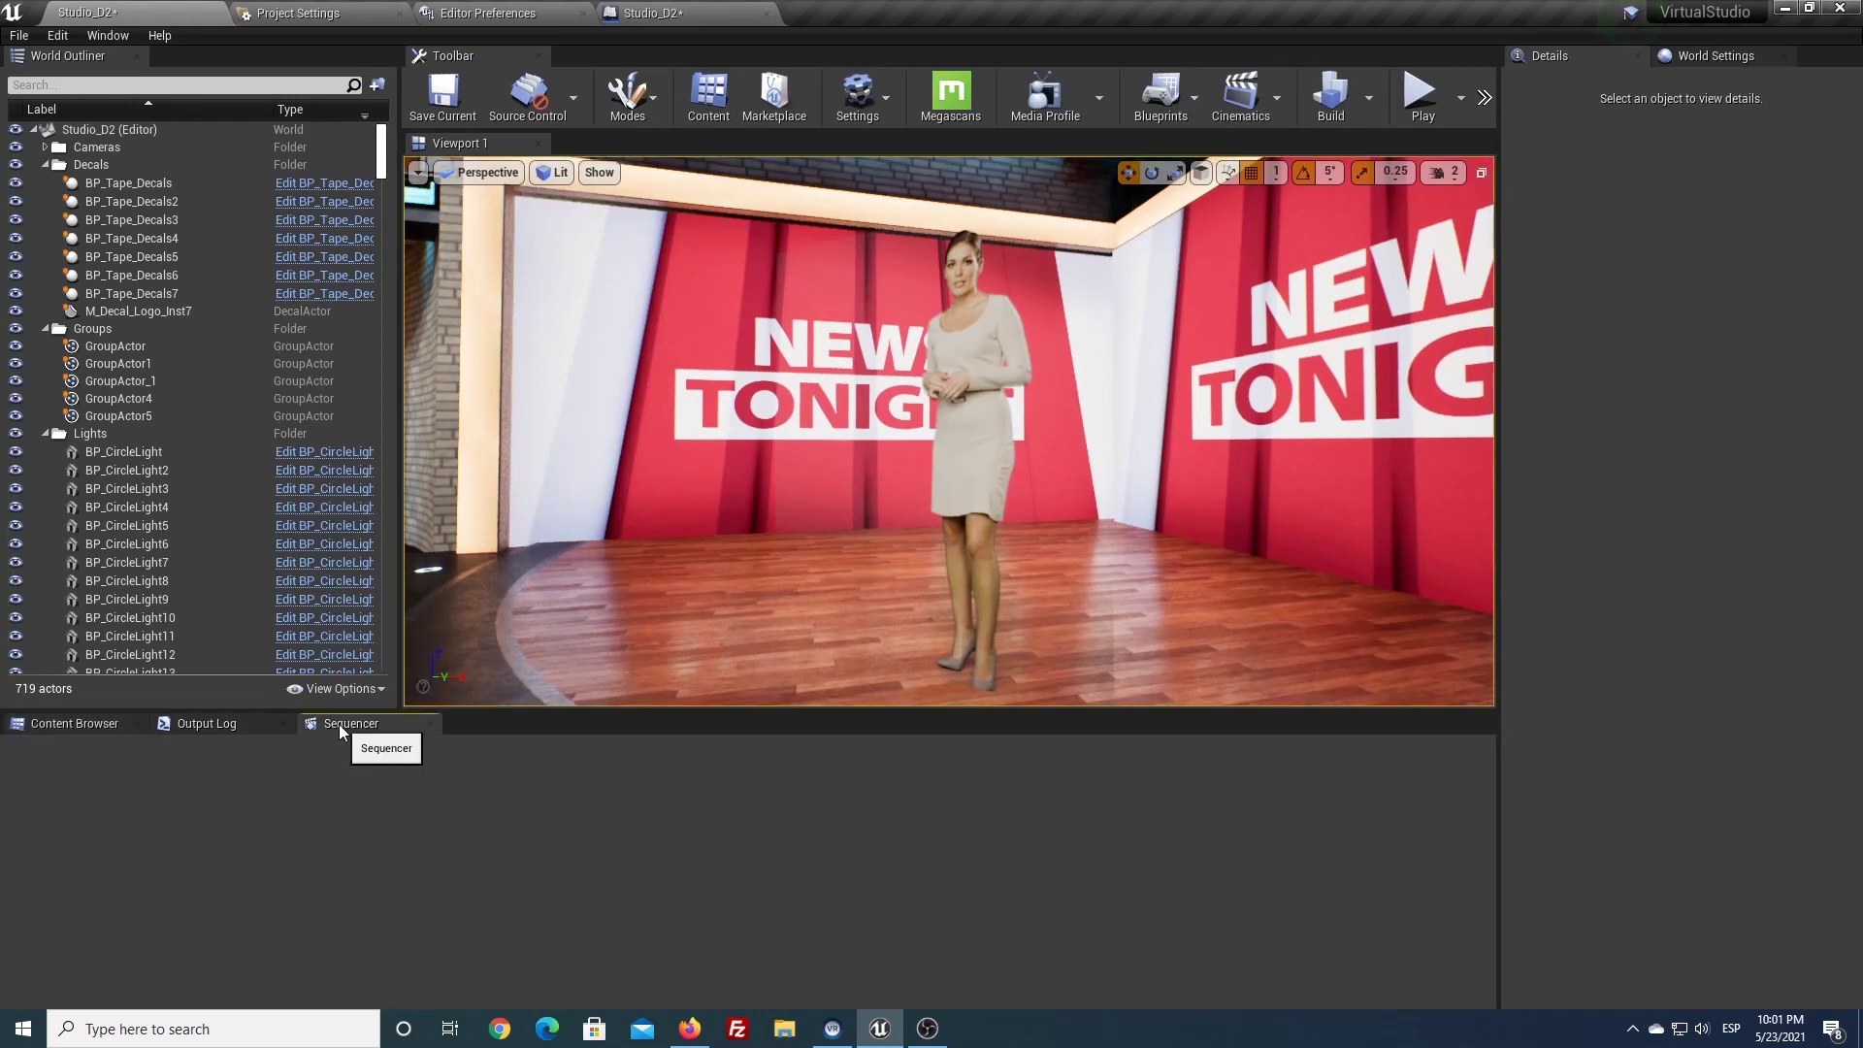
{"action": "left_click", "coordinate": [68, 724]}
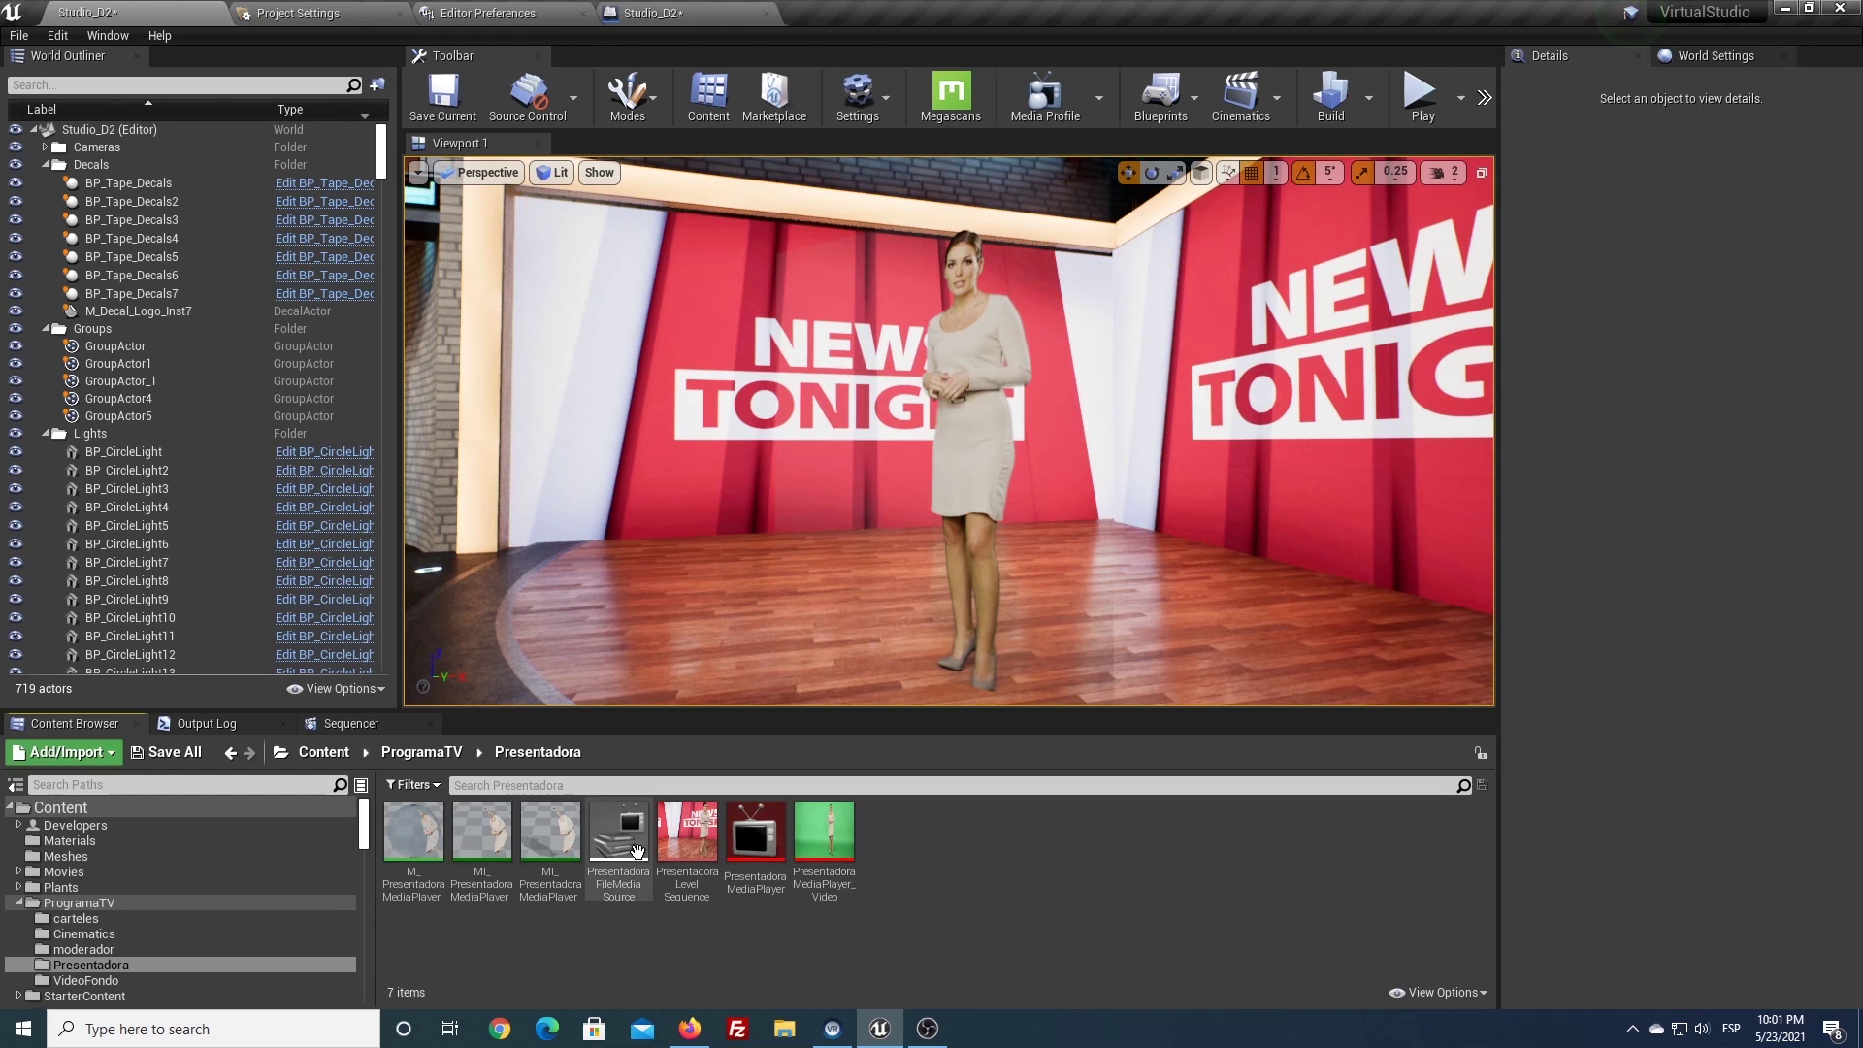
{"action": "double_click", "coordinate": [679, 837]}
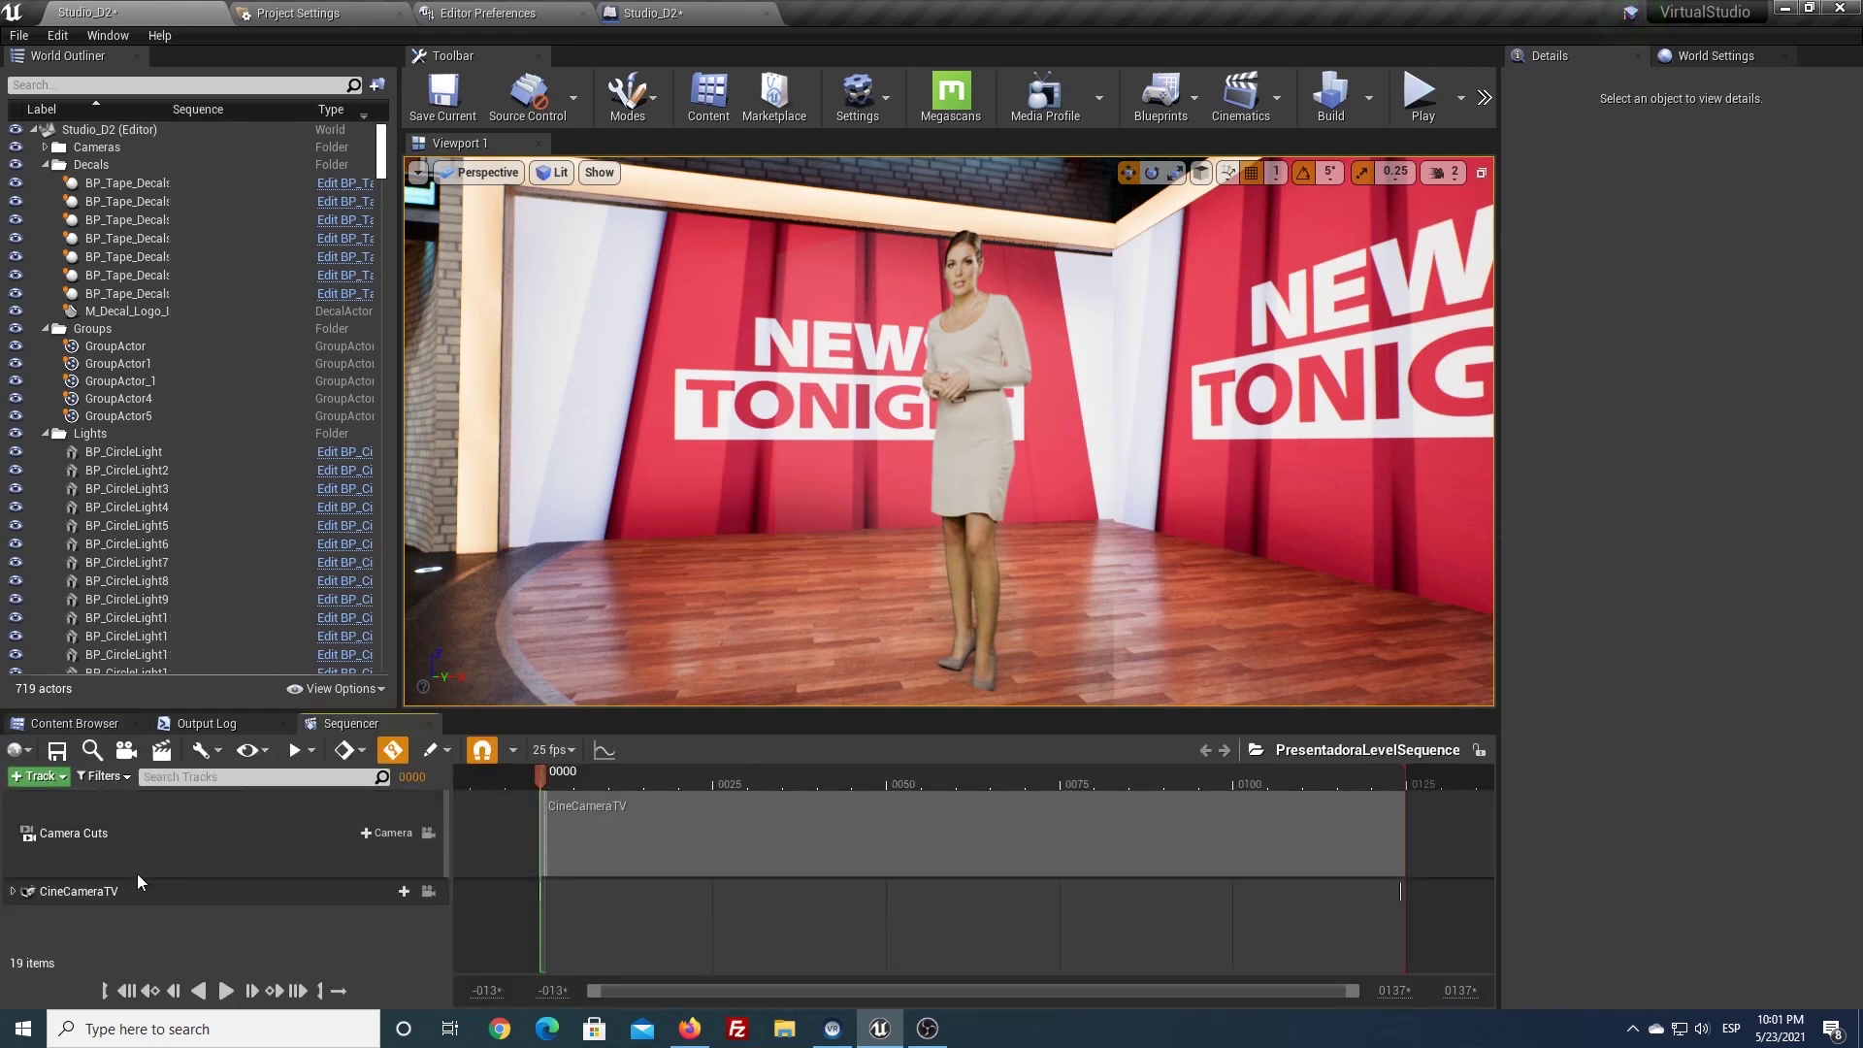
Add a Media track holding a PresentadoraFileMediaSource section
{"action": "left_click", "coordinate": [39, 778]}
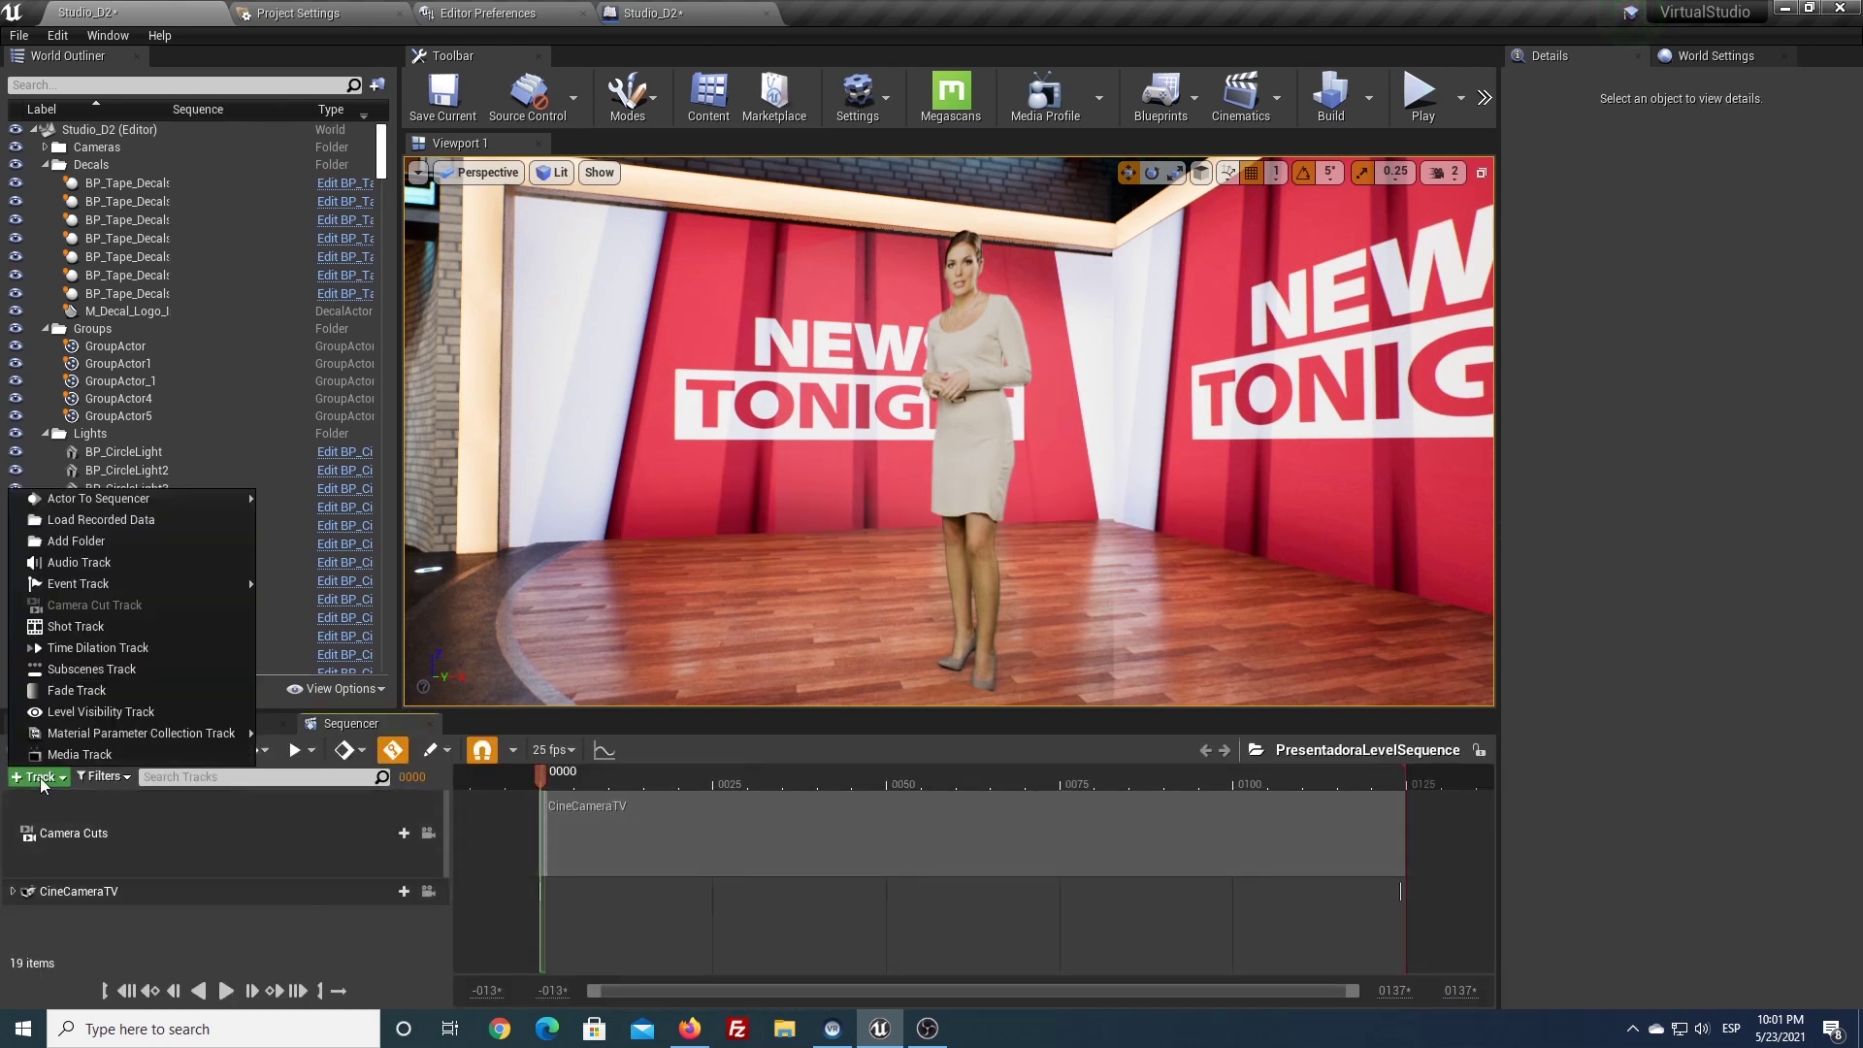
{"action": "left_click", "coordinate": [89, 757]}
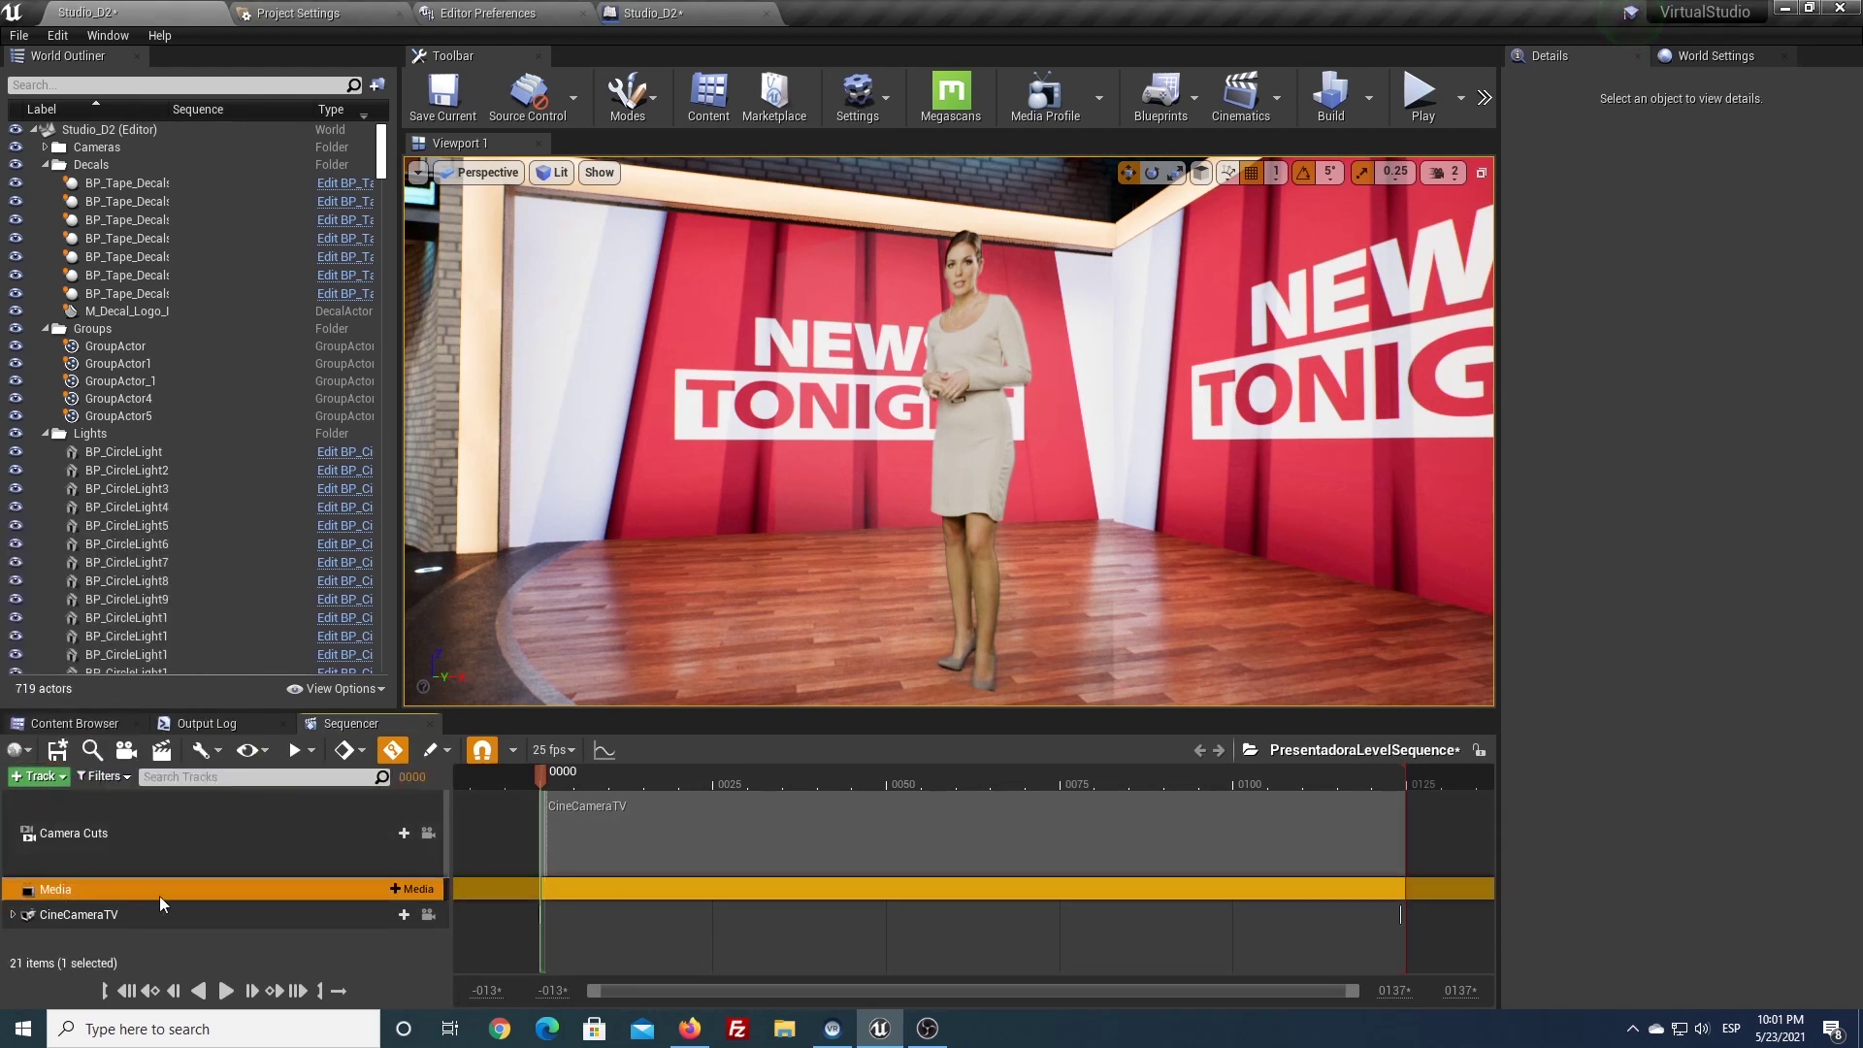
{"action": "left_click", "coordinate": [414, 891]}
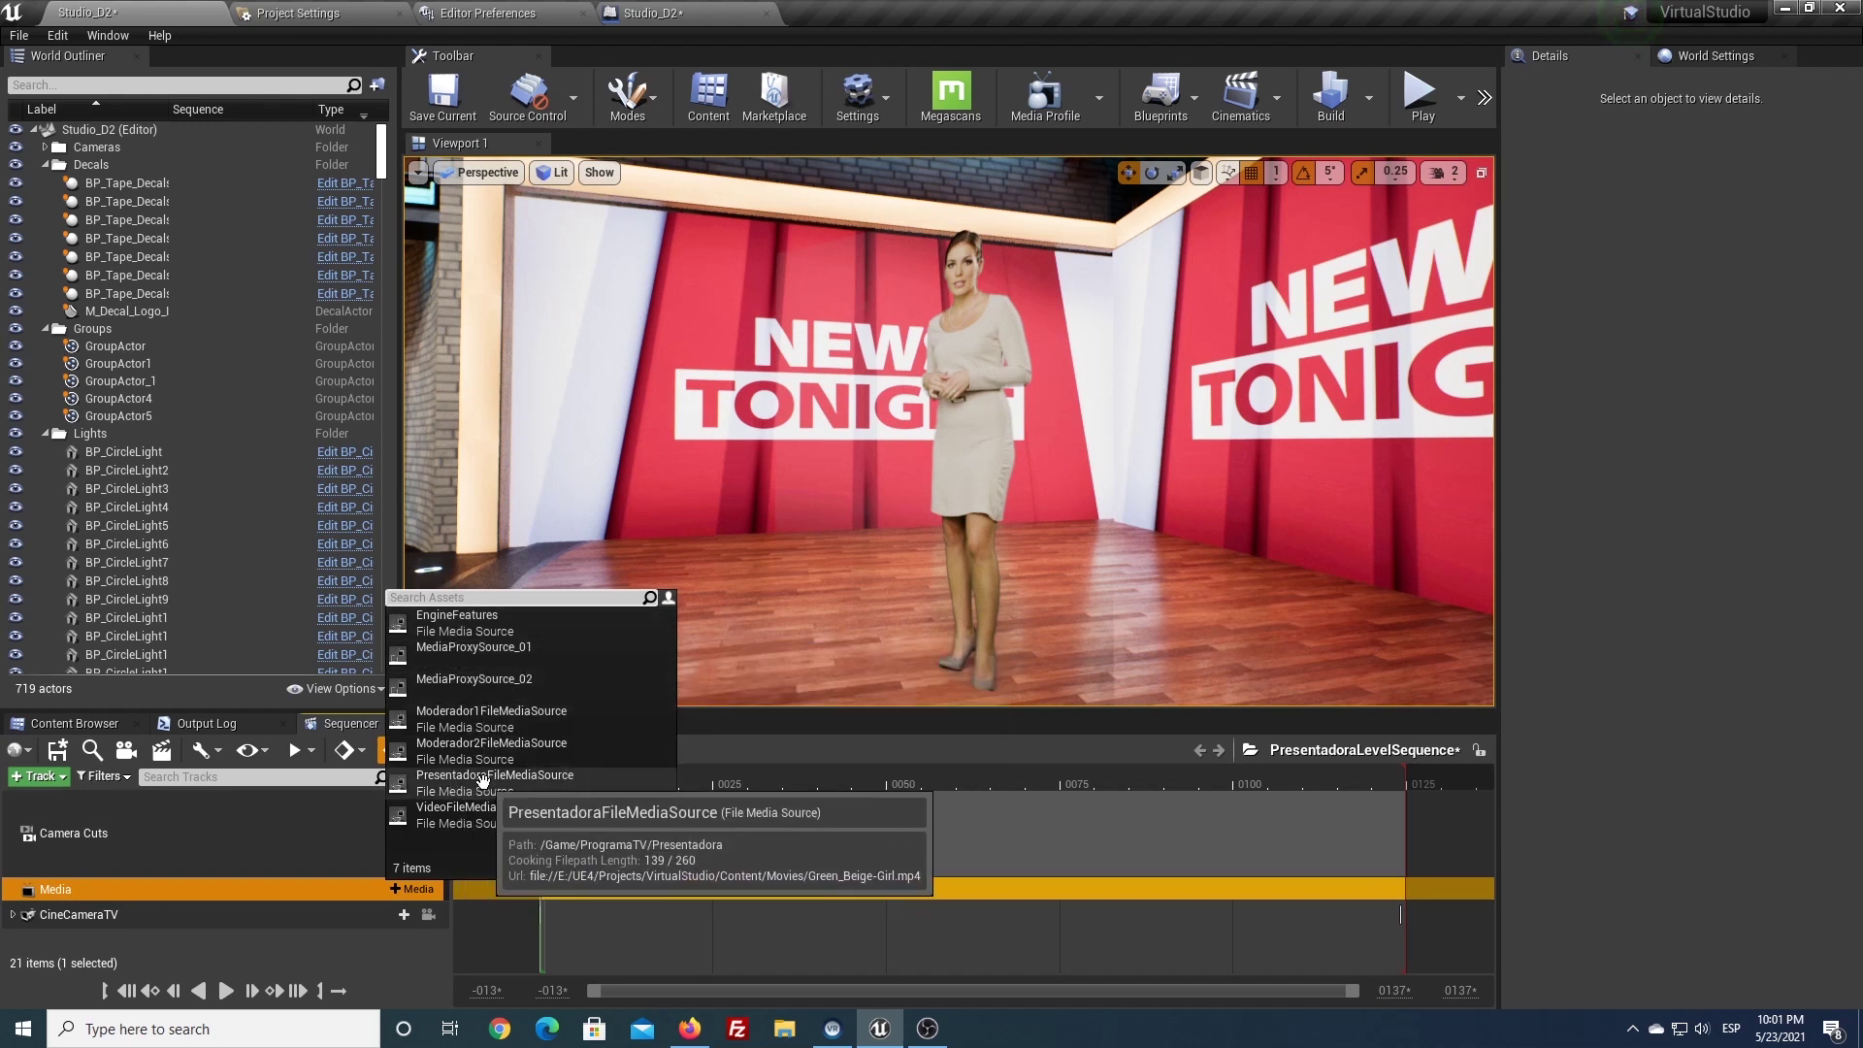
{"action": "left_click", "coordinate": [476, 776]}
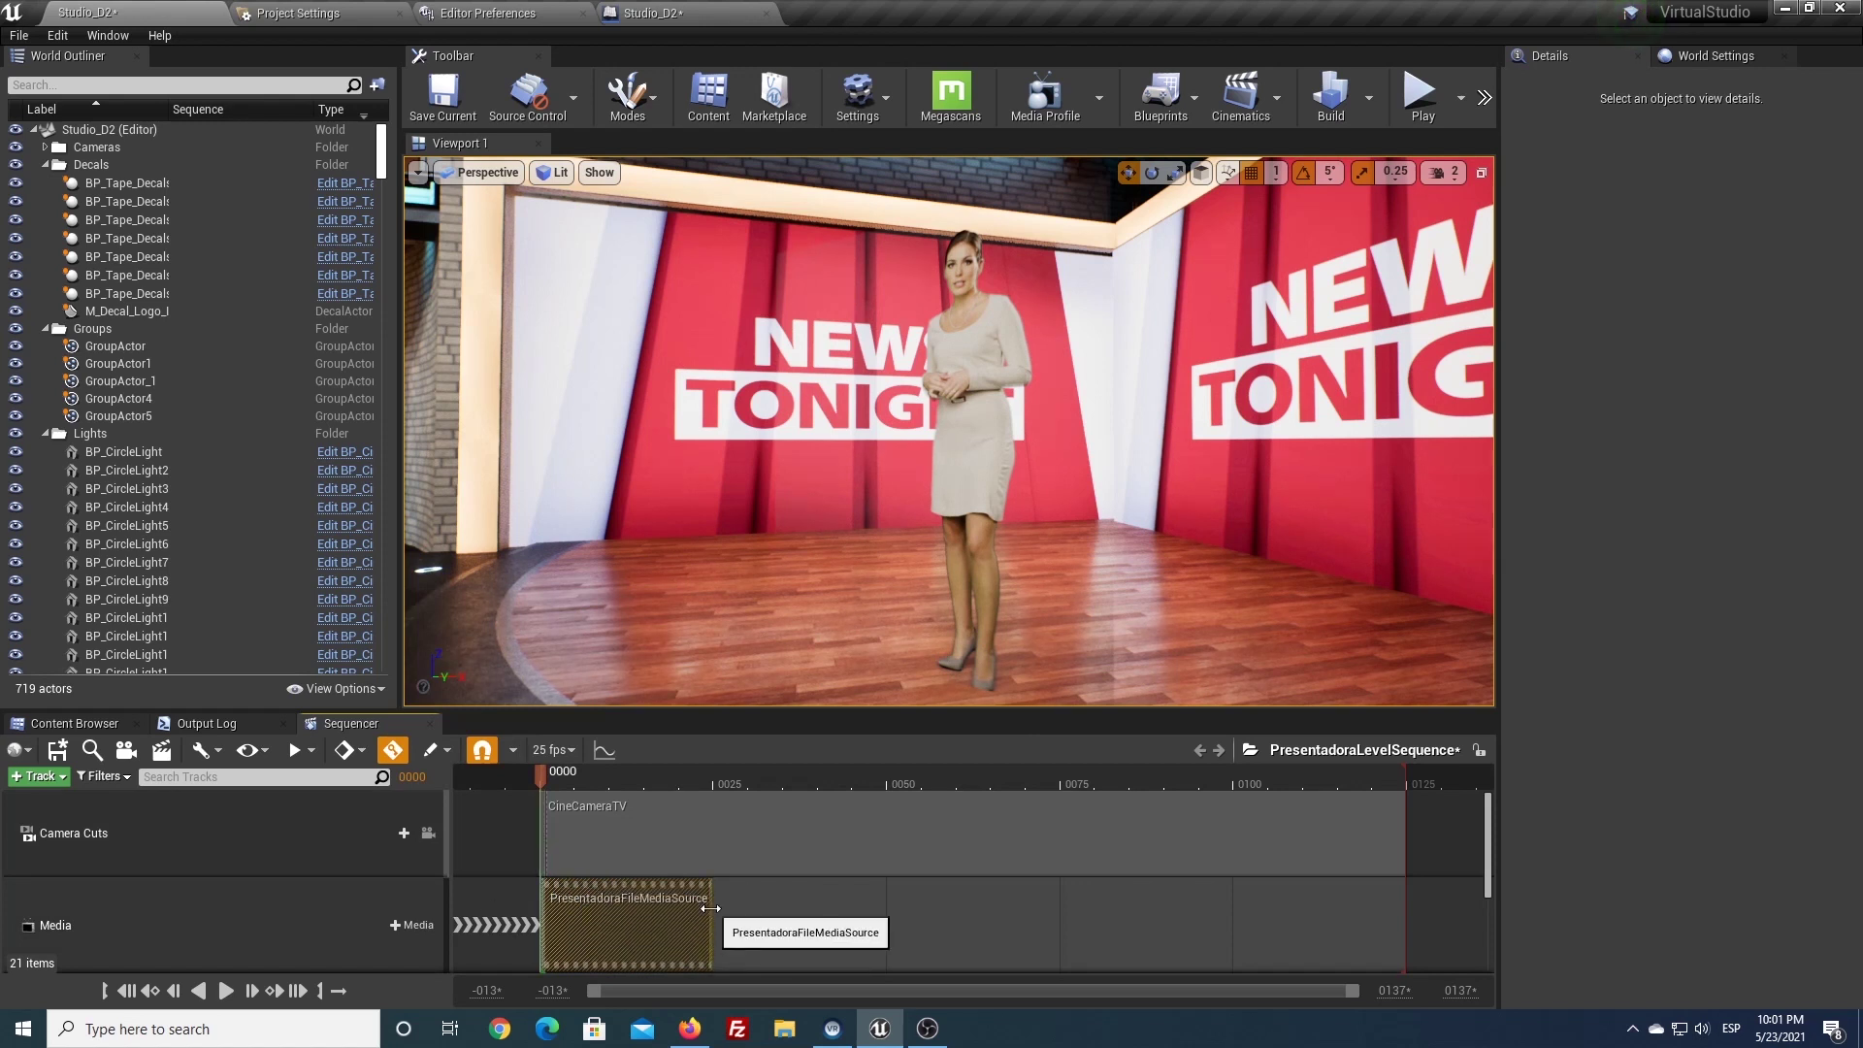
Stretch the media section to the end of the sequence
{"action": "left_click_drag", "start_coordinate": [712, 908], "coordinate": [1378, 941]}
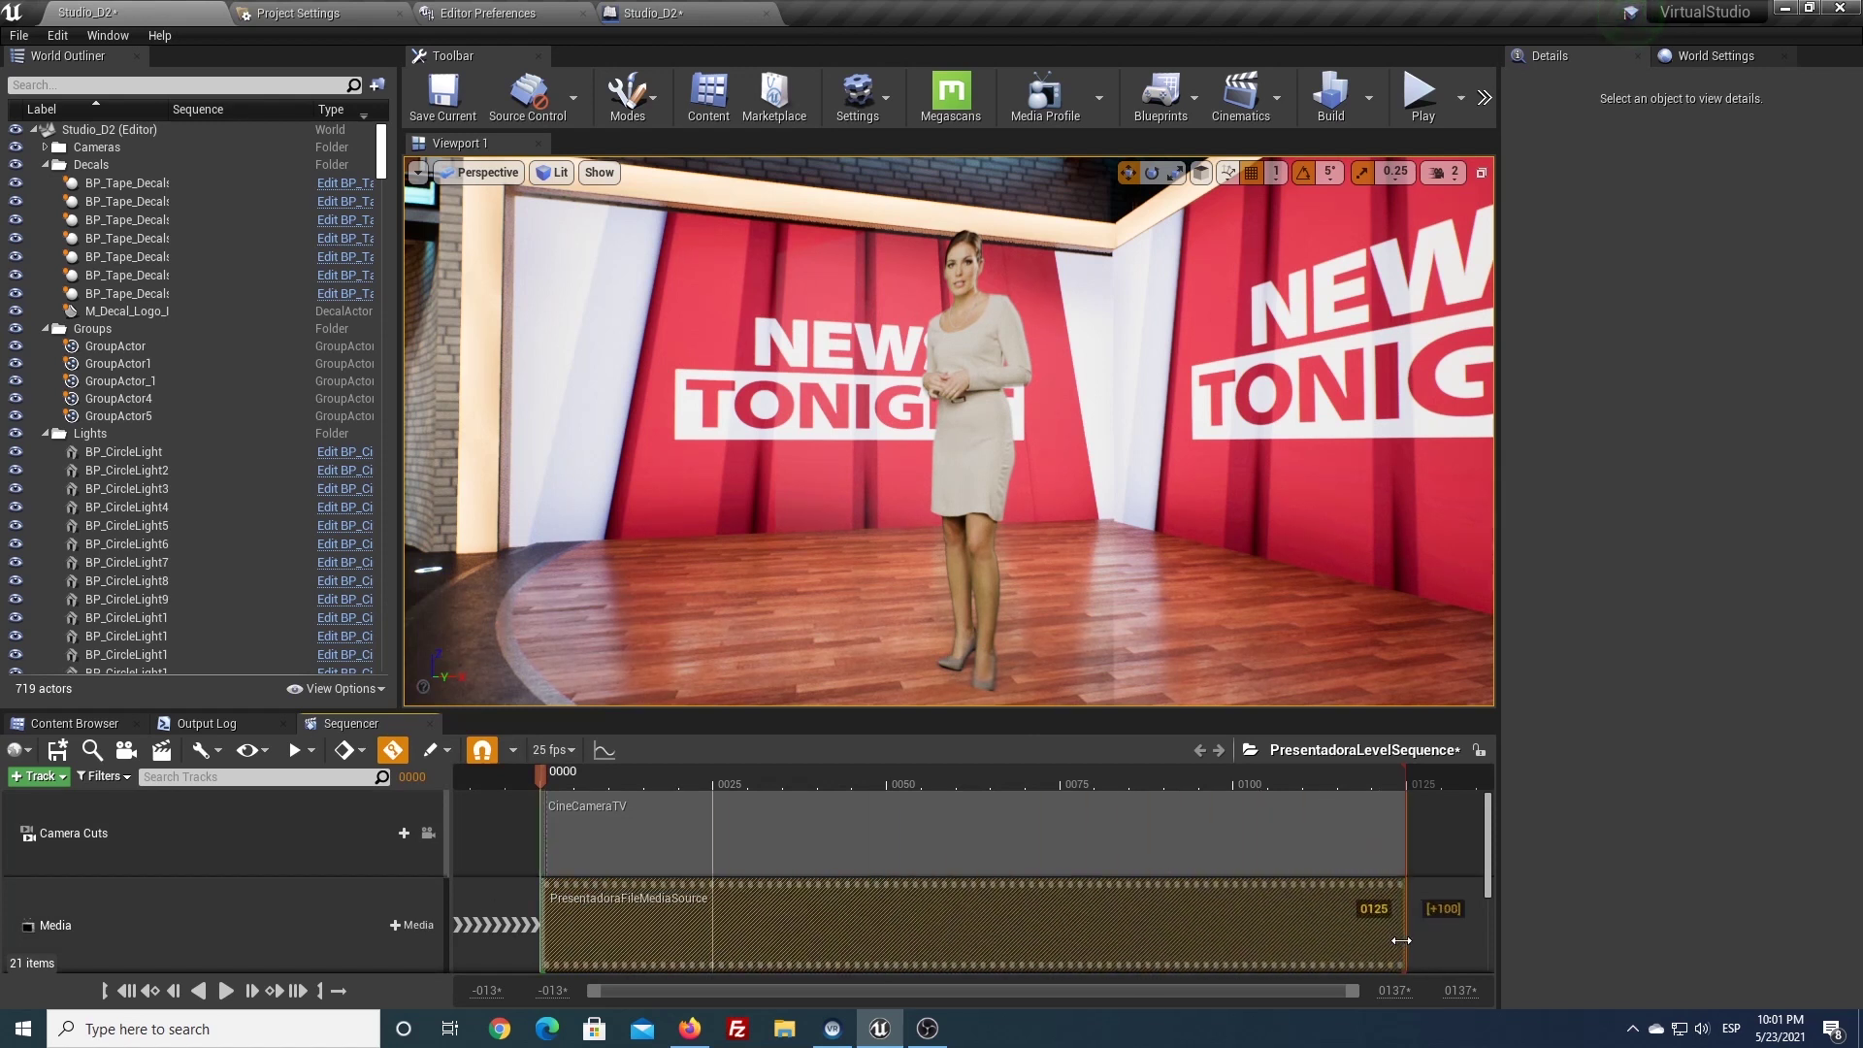
{"action": "left_click", "coordinate": [411, 927]}
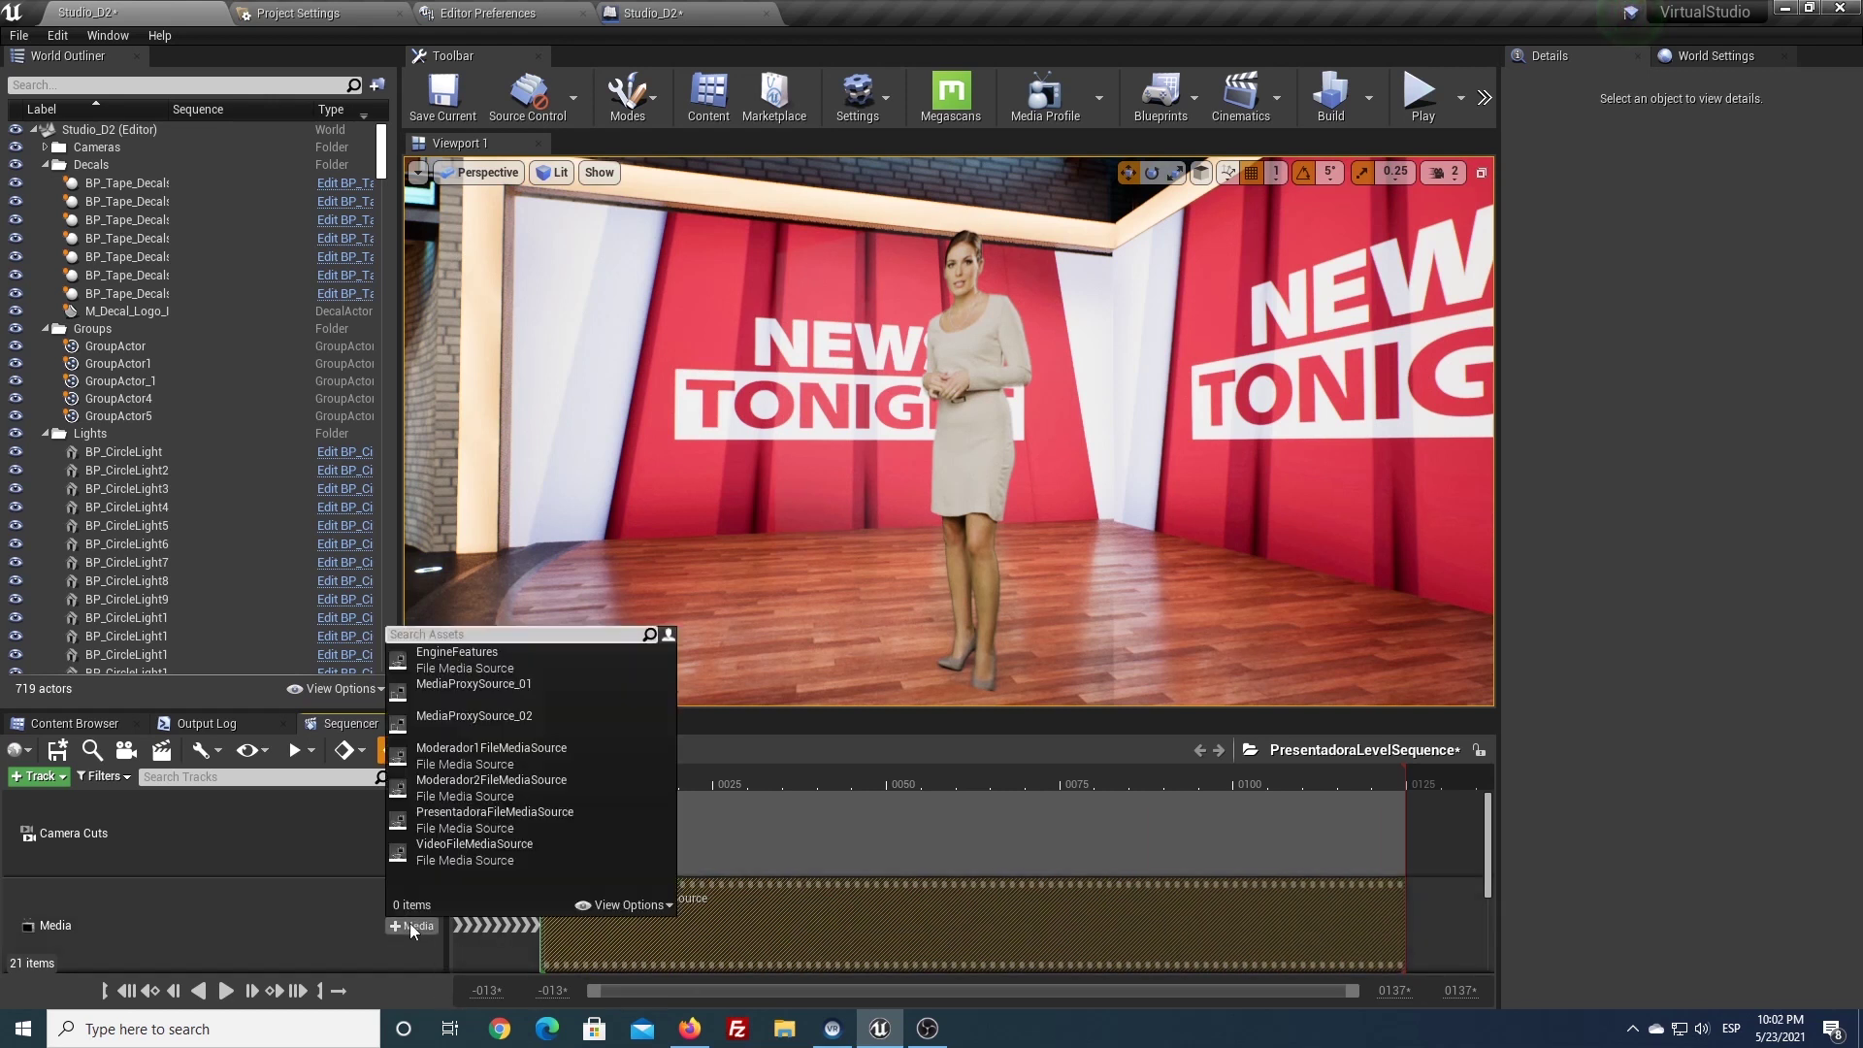
{"action": "key", "text": "Escape"}
Set the section's media texture to PresentadoraMediaPlayer_Video and scrub the preview to frame 0051
{"action": "right_click", "coordinate": [607, 912]}
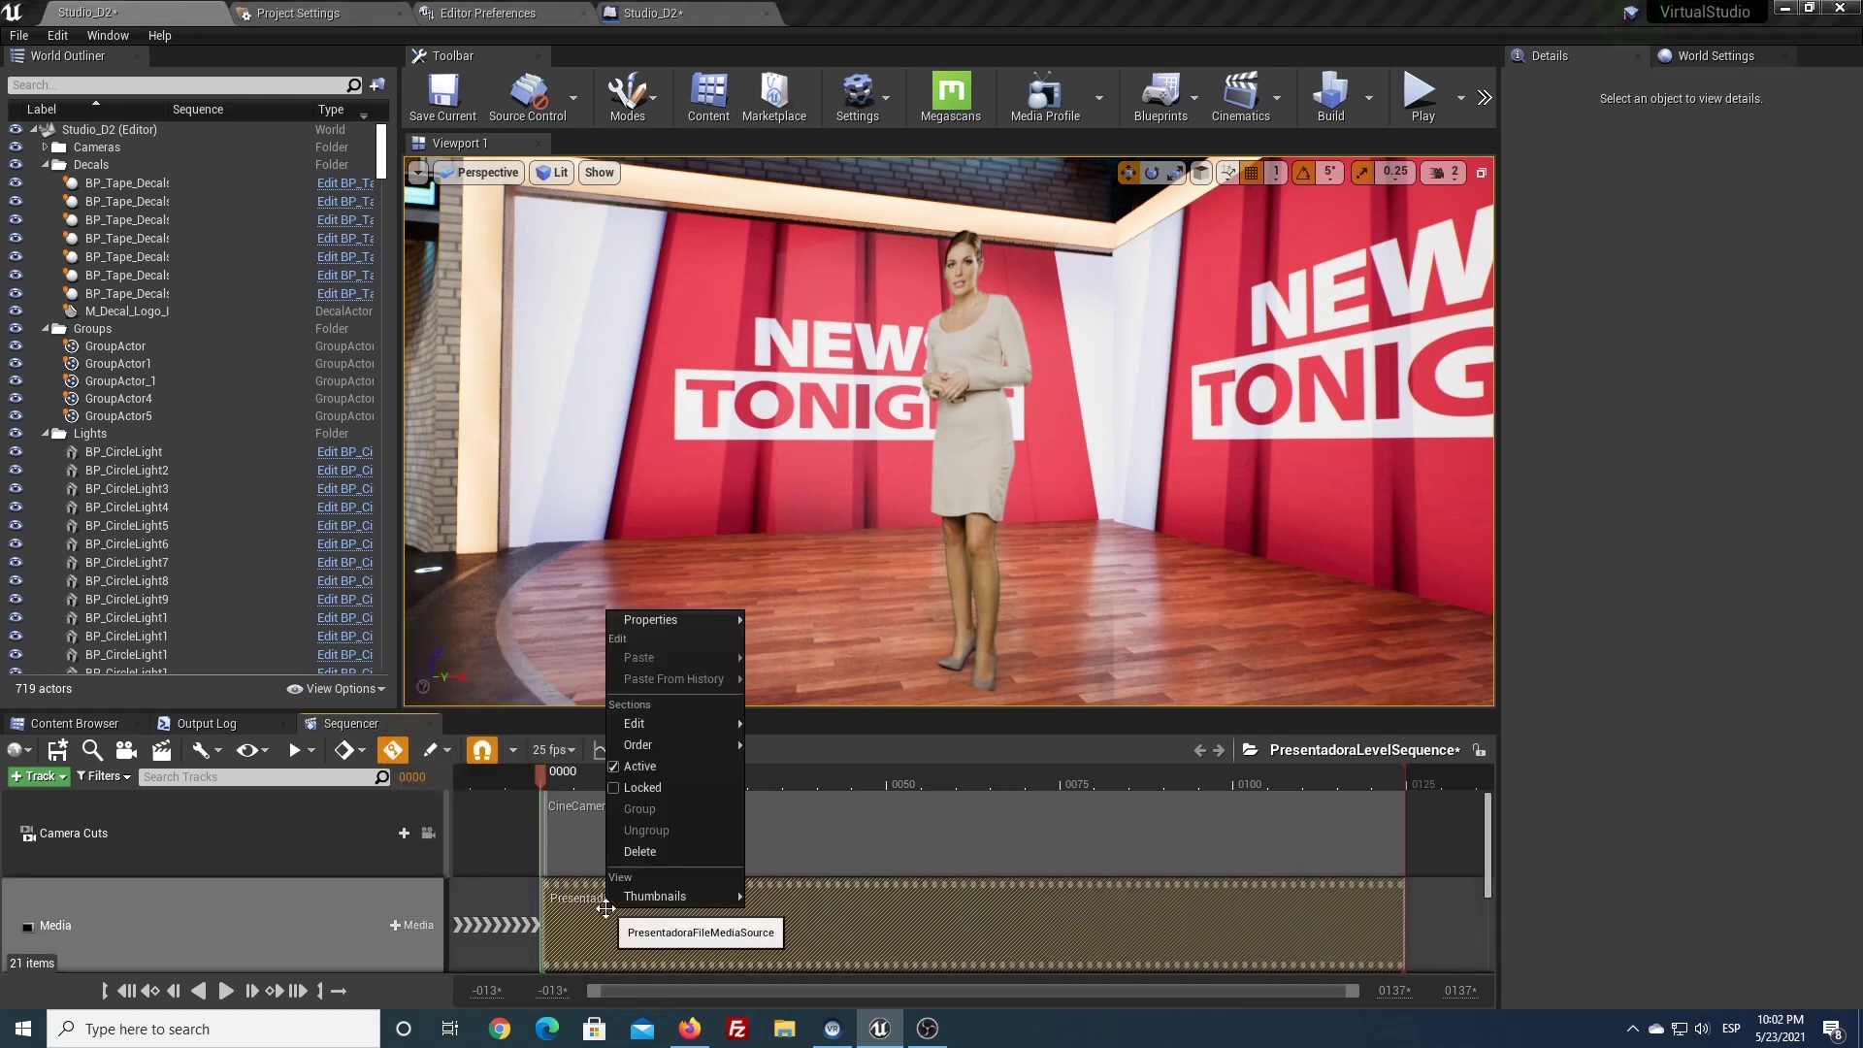
{"action": "mouse_move", "coordinate": [656, 896]}
{"action": "mouse_move", "coordinate": [670, 622]}
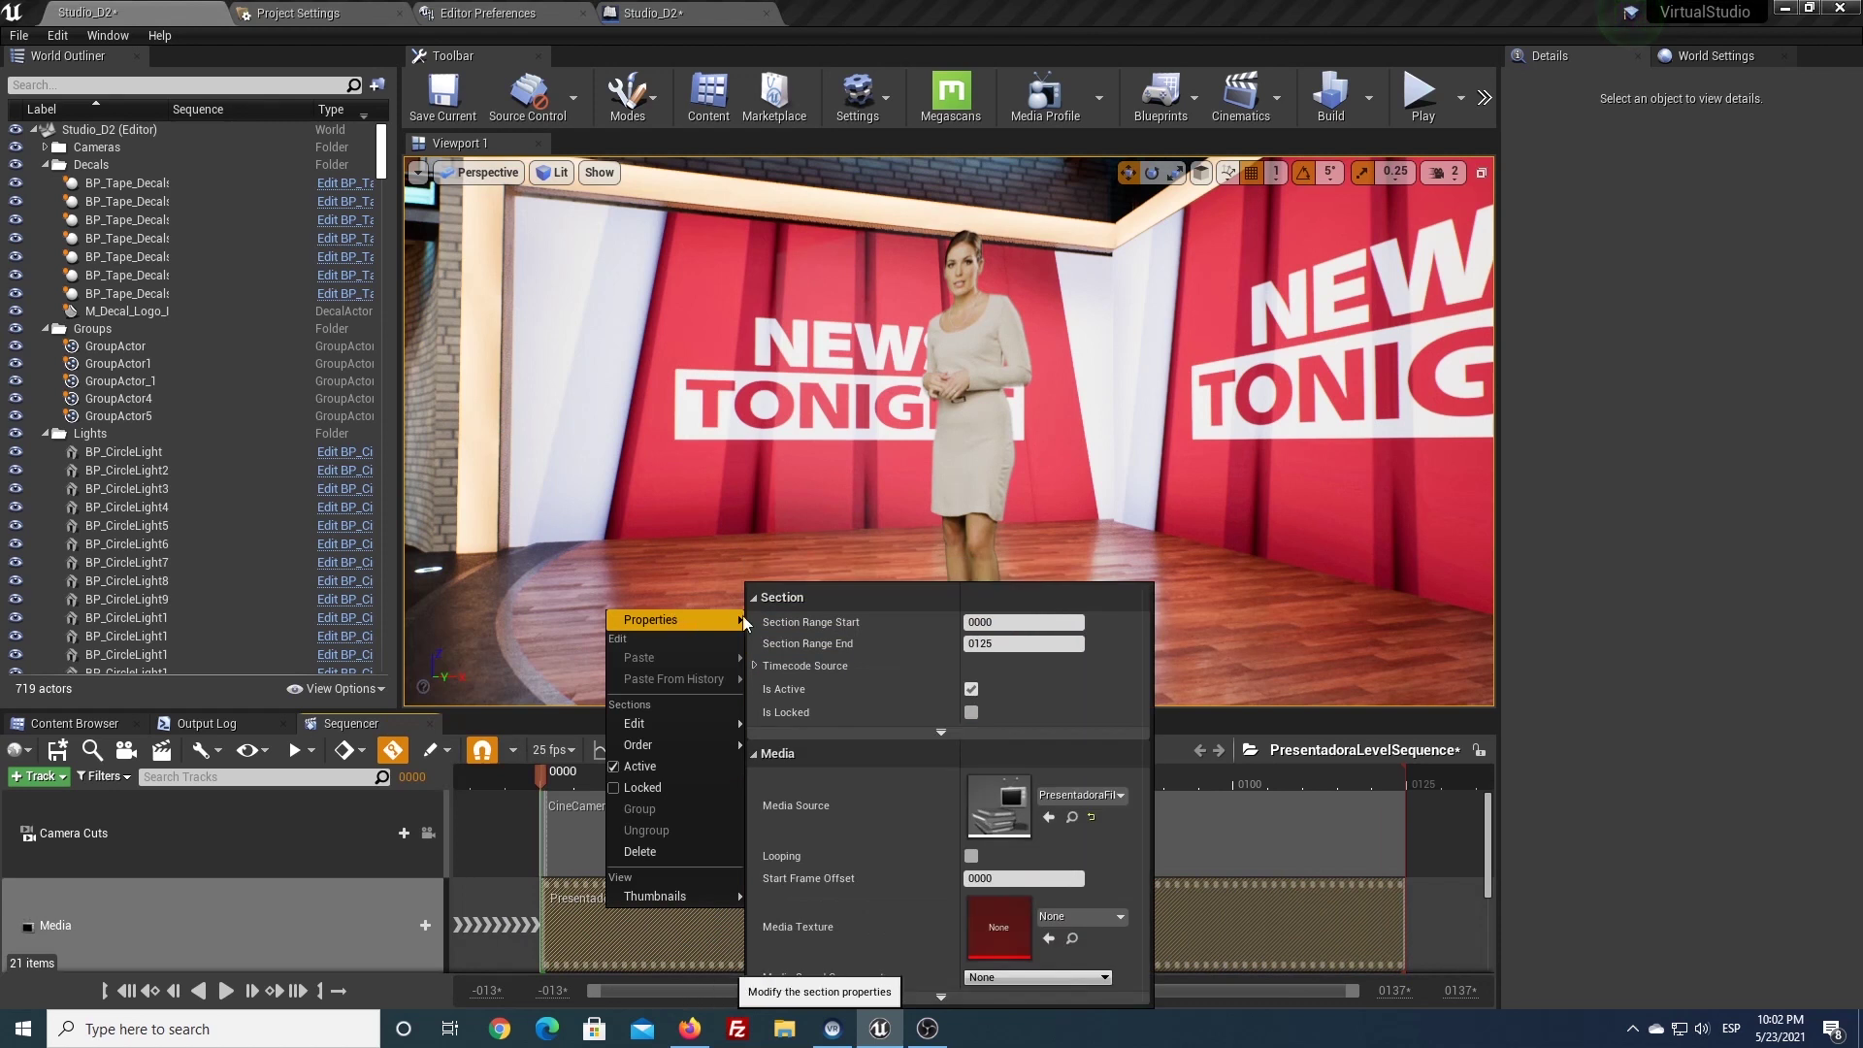
{"action": "left_click", "coordinate": [1055, 922]}
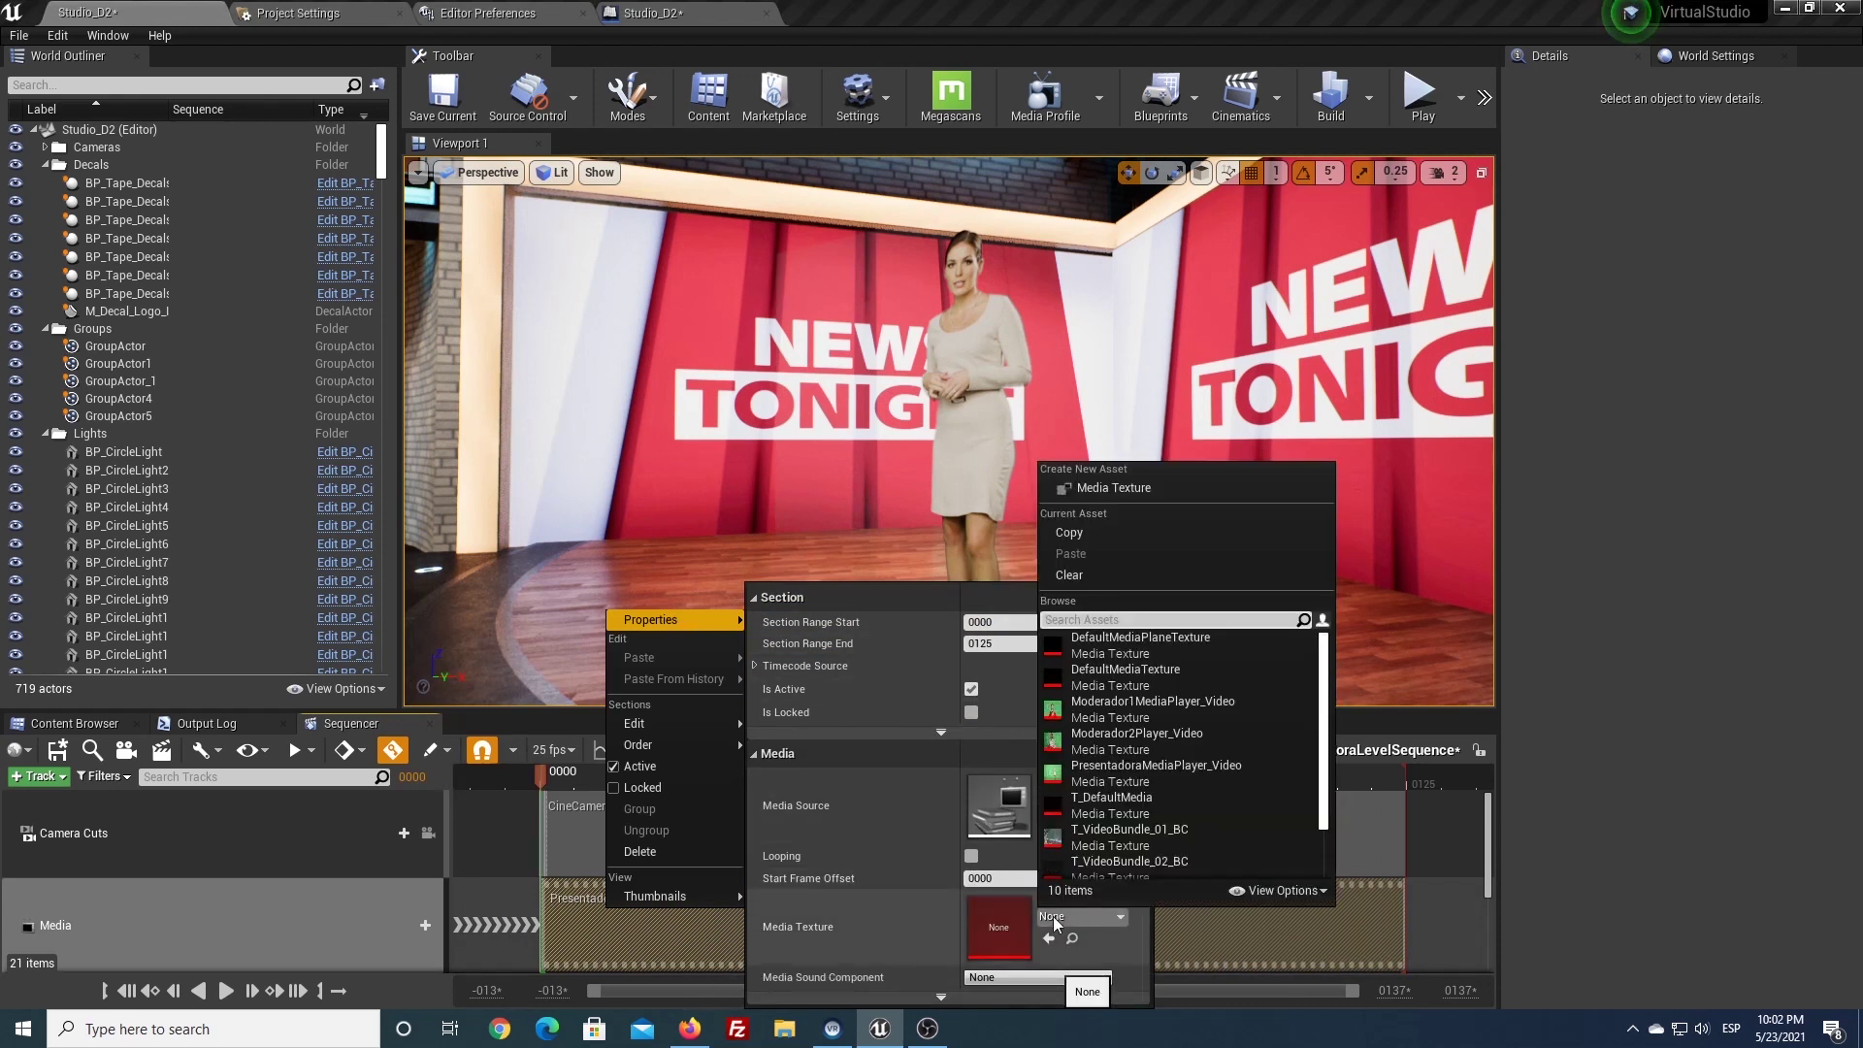
{"action": "left_click", "coordinate": [1122, 774]}
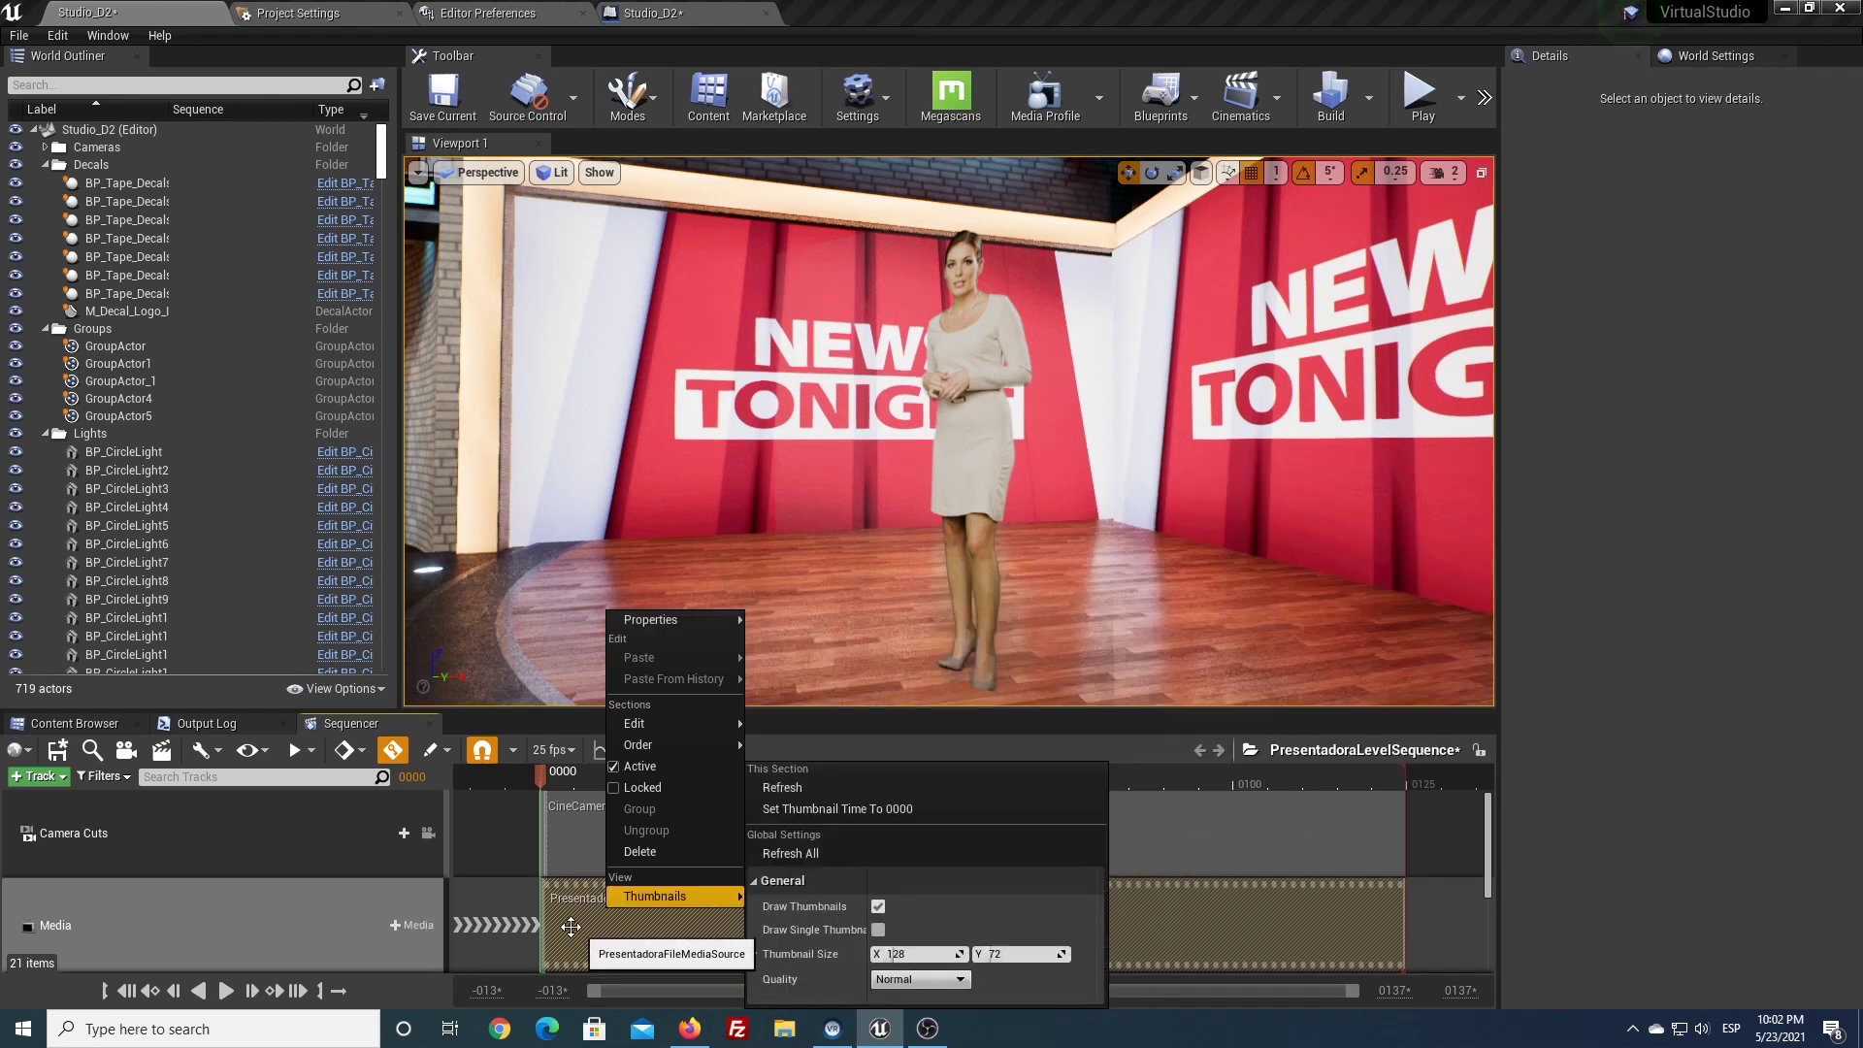
{"action": "left_click", "coordinate": [507, 857]}
{"action": "left_click", "coordinate": [563, 779]}
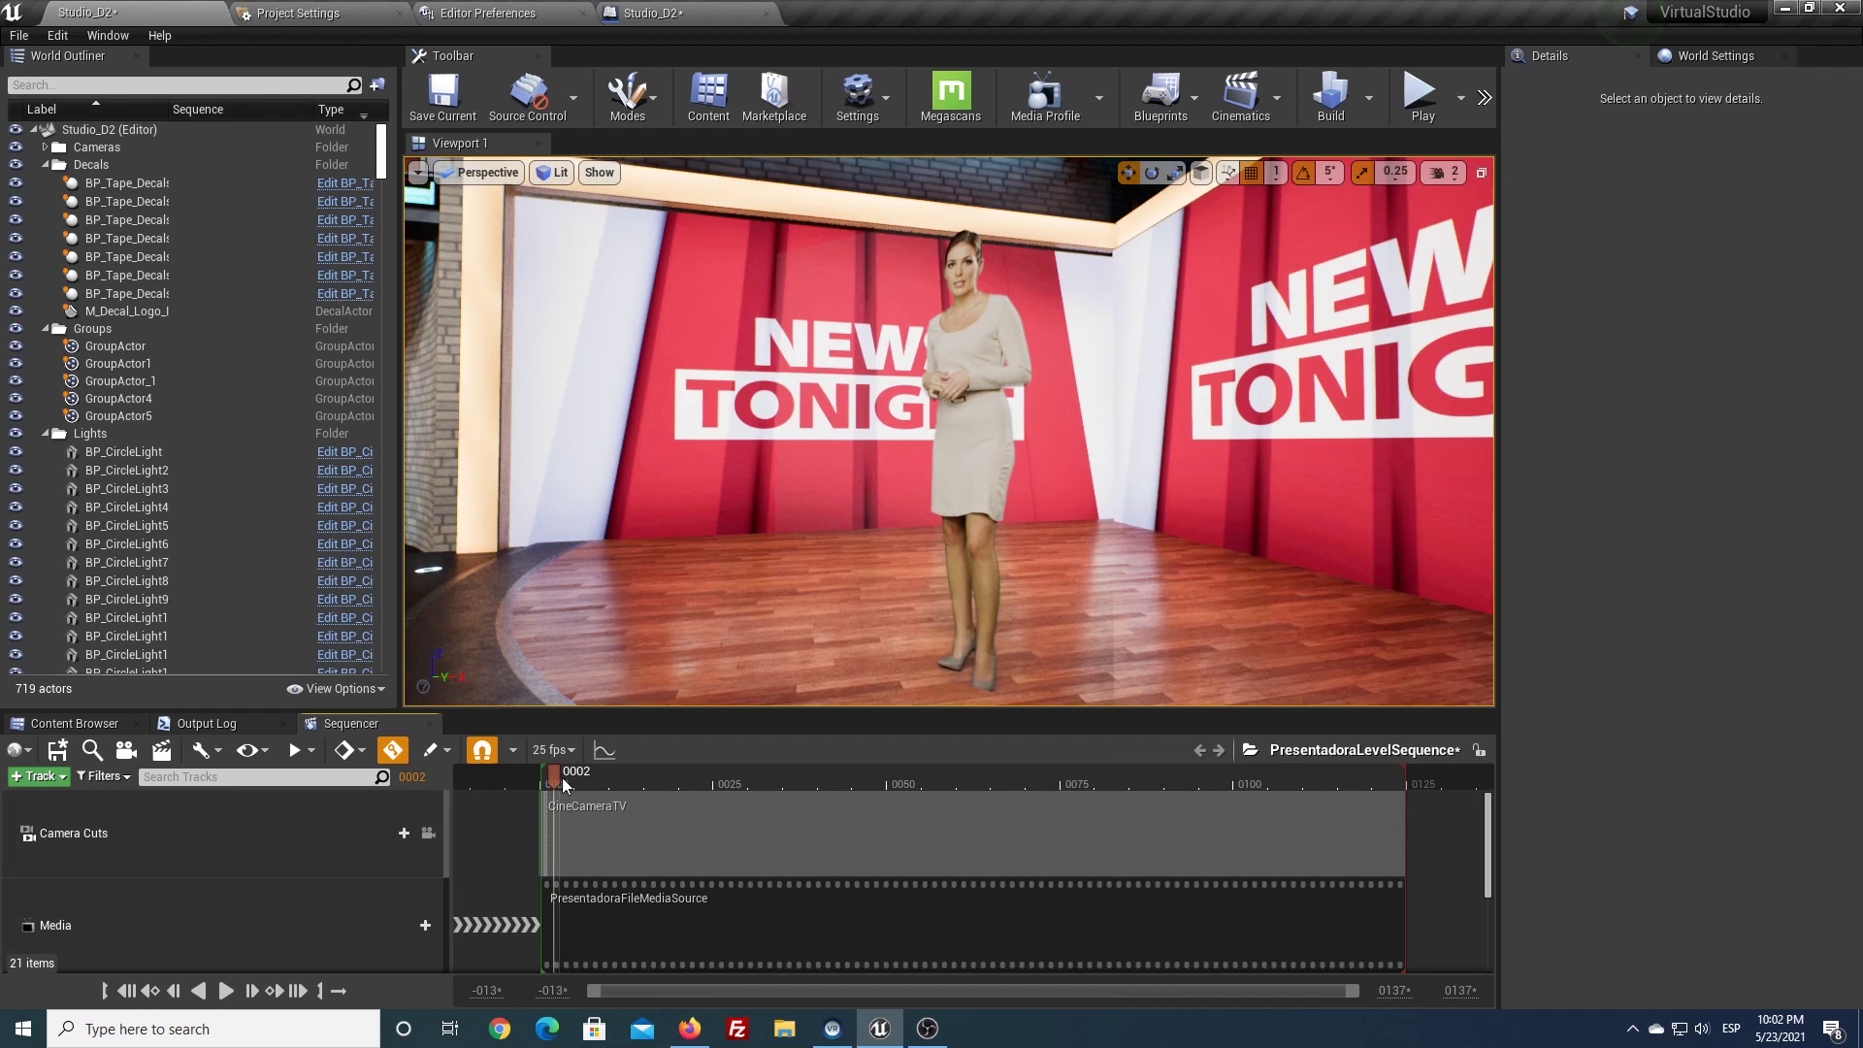
{"action": "mouse_move", "coordinate": [574, 782]}
{"action": "left_mouse_down"}
{"action": "mouse_move", "coordinate": [902, 788]}
{"action": "mouse_move", "coordinate": [811, 786]}
{"action": "left_mouse_up"}
{"action": "left_click", "coordinate": [1418, 100]}
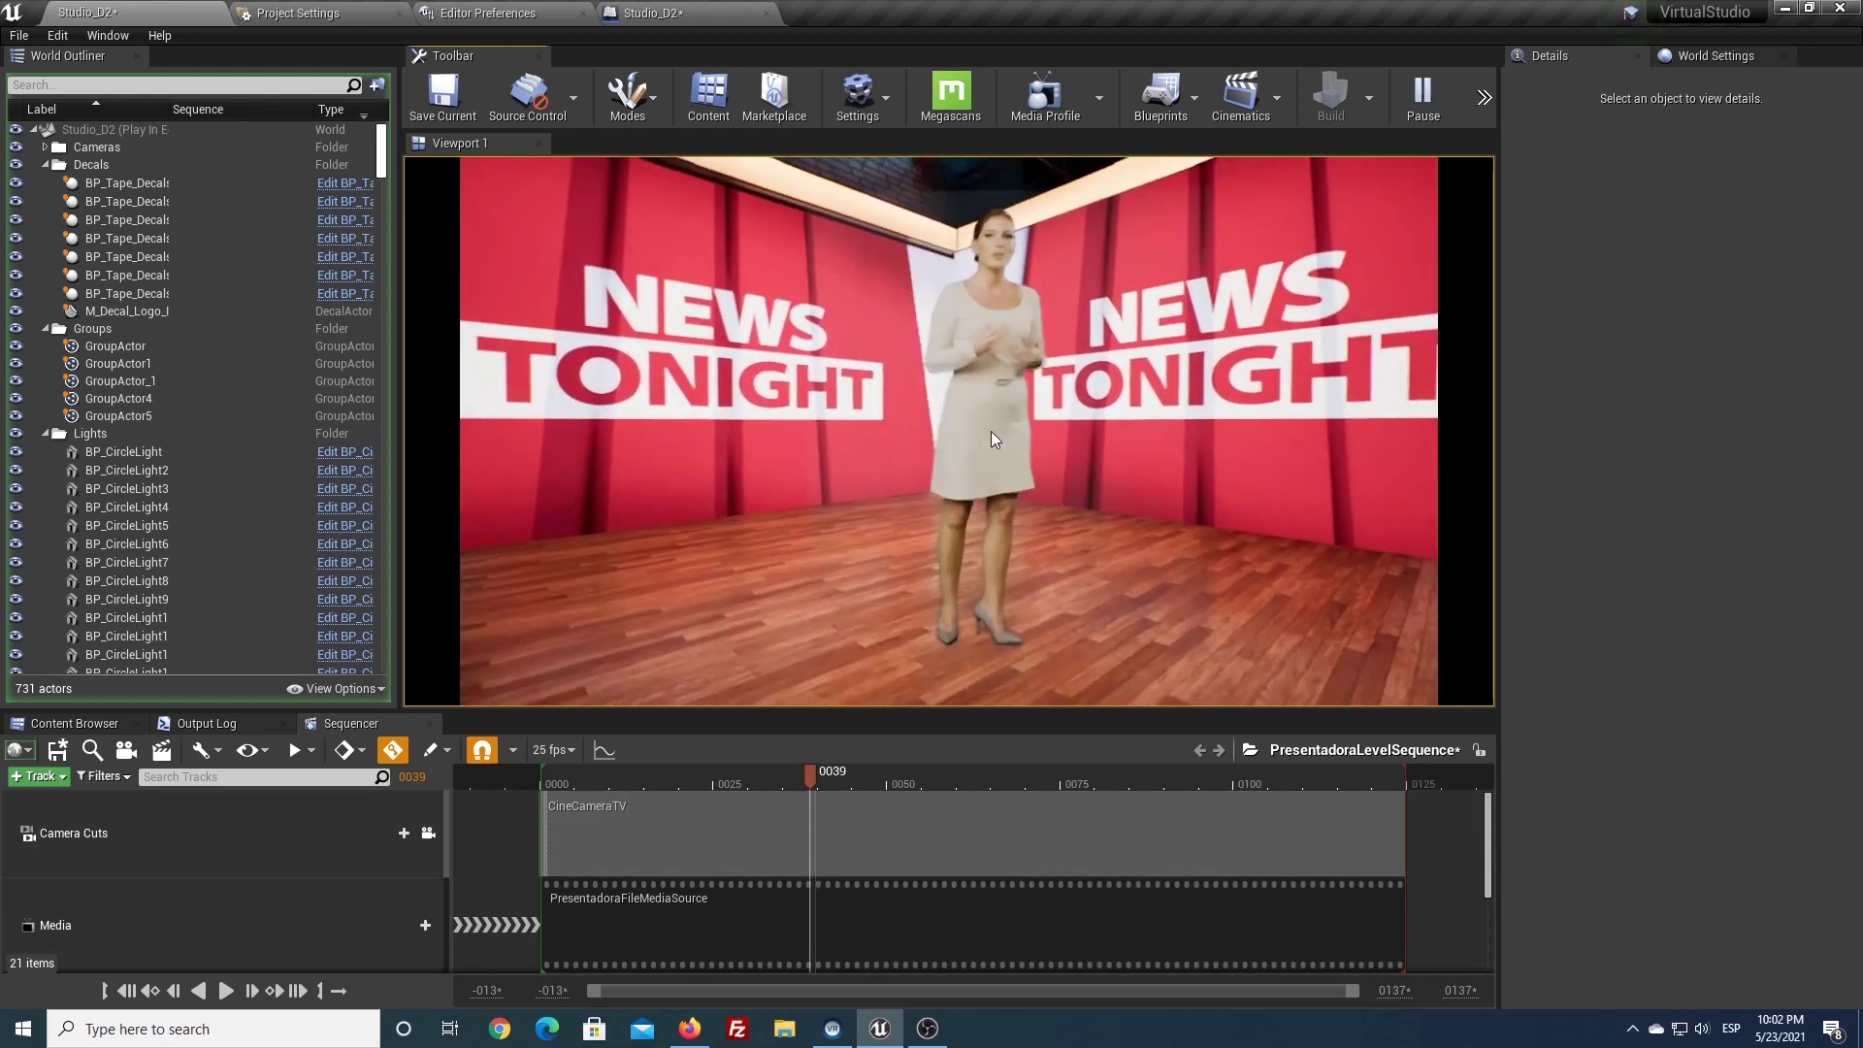
{"action": "key", "text": "Escape"}
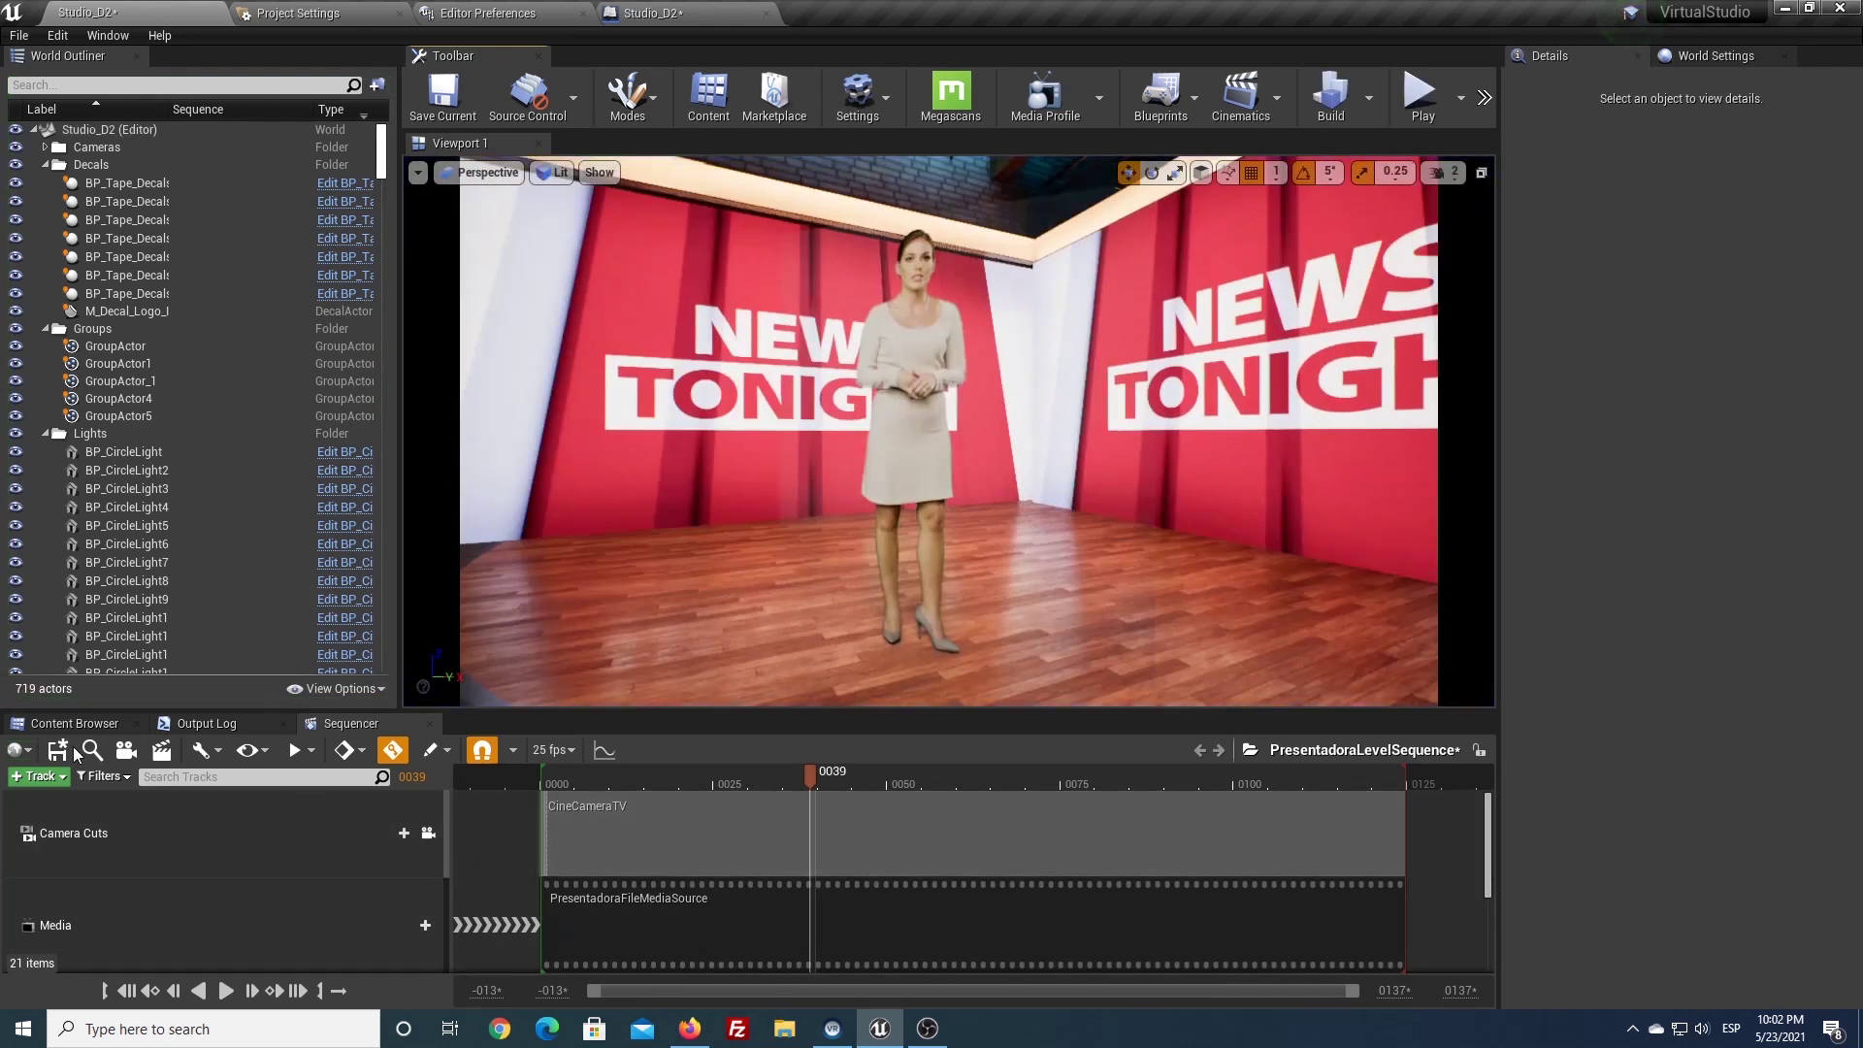
Rename the Presentadora file media source asset to FMS_Presentadora
{"action": "left_click", "coordinate": [74, 723]}
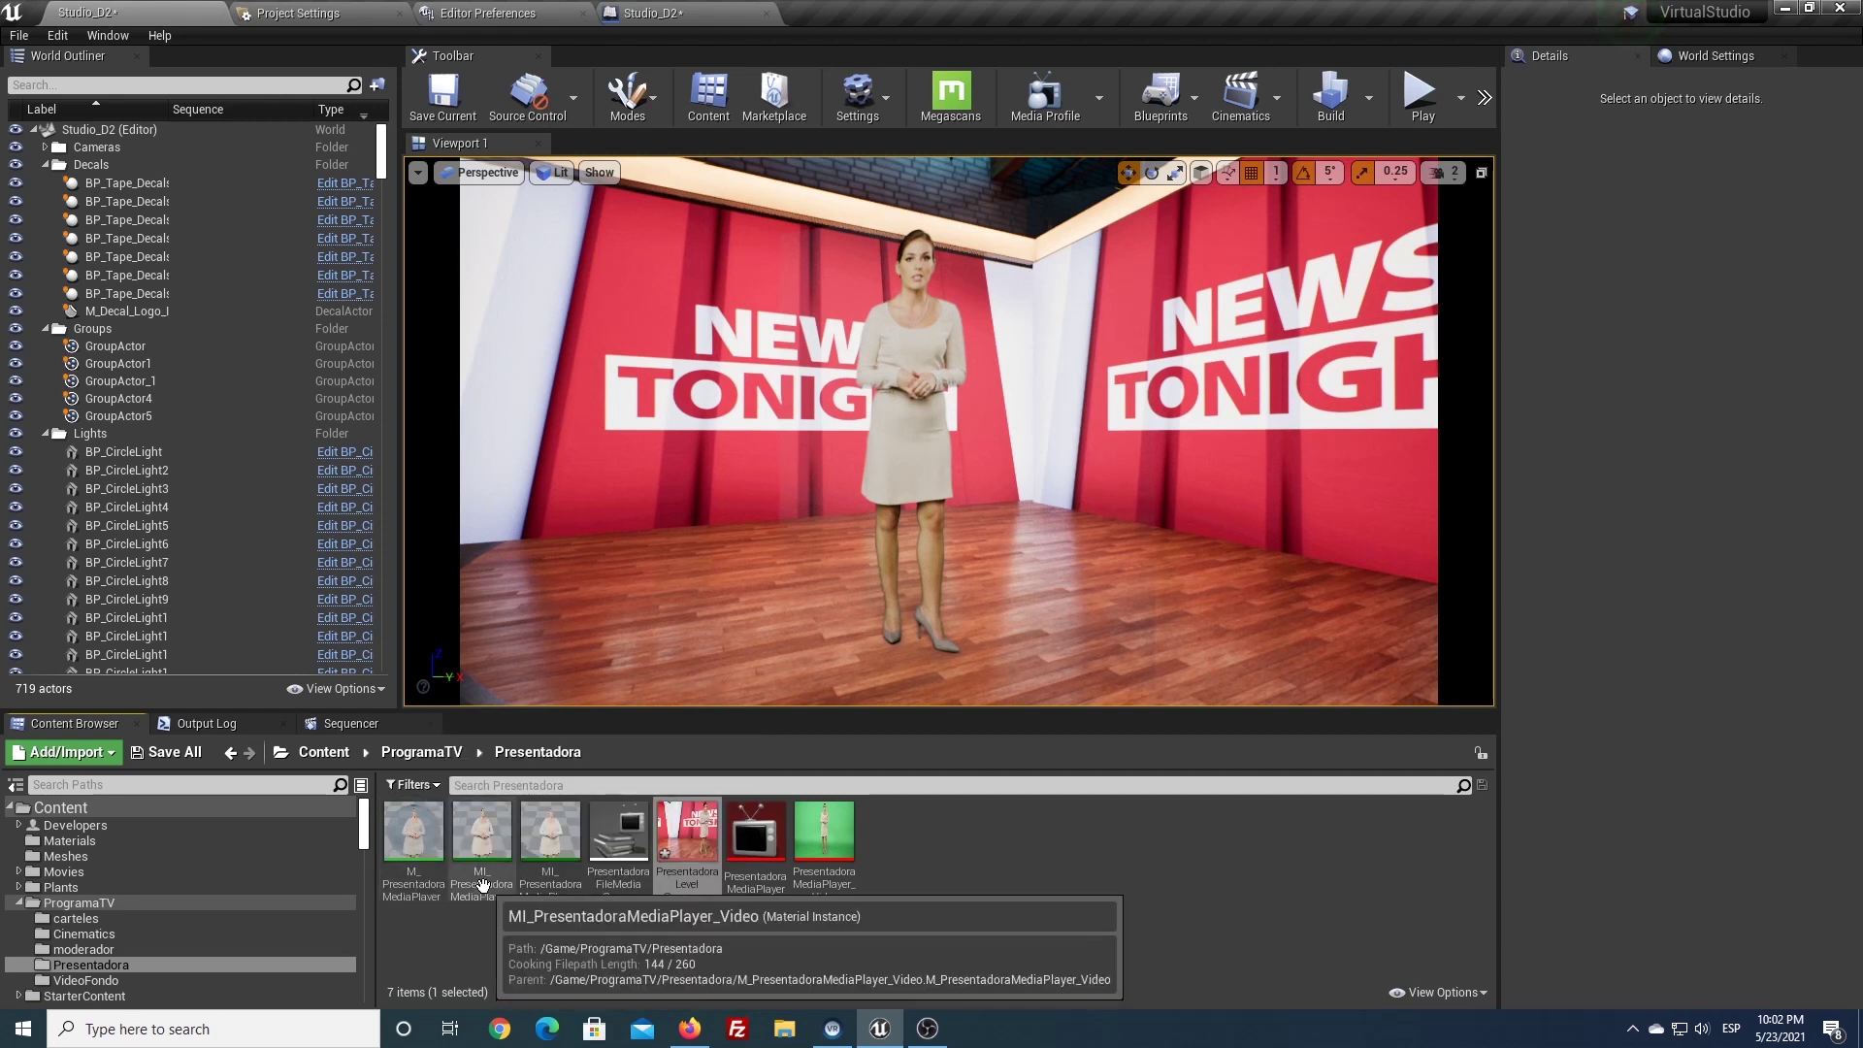
{"action": "left_click", "coordinate": [618, 835]}
{"action": "key", "text": "F2"}
{"action": "key", "text": "End"}
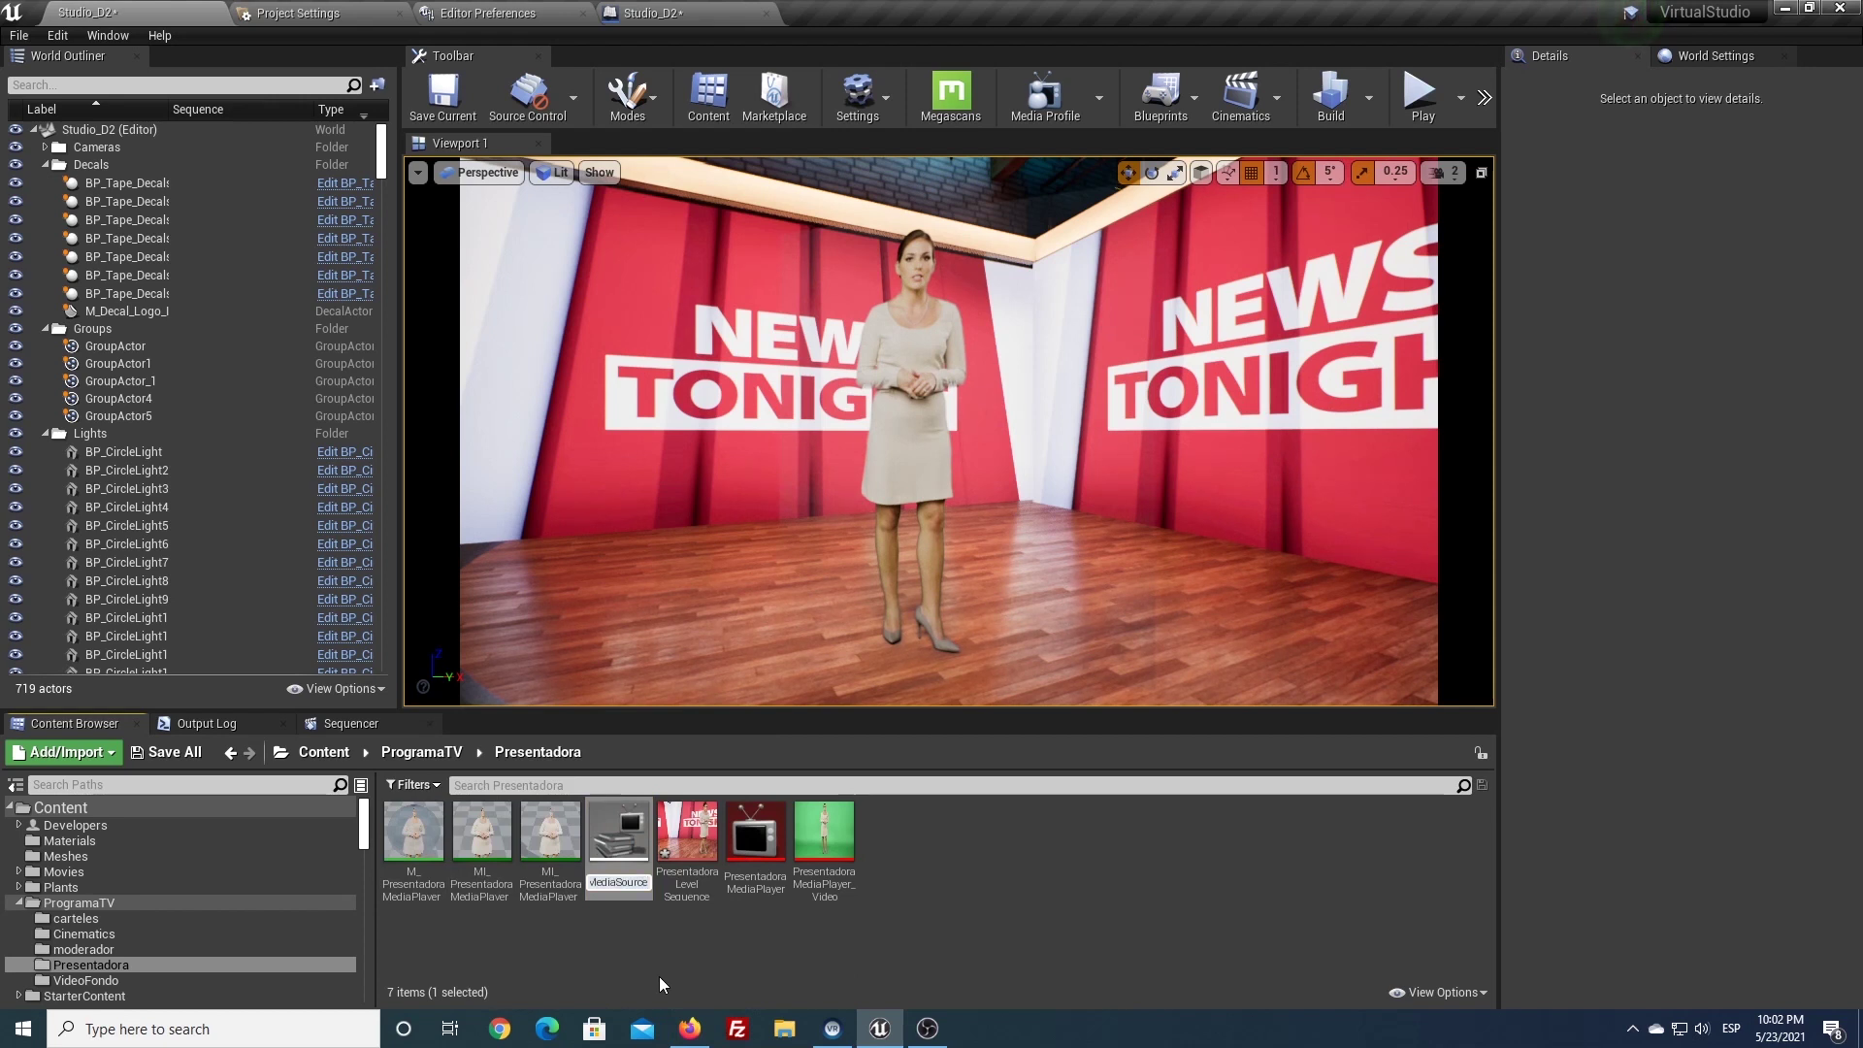
{"action": "key", "text": "shift+Left"}
{"action": "key", "text": "shift+Left"}
{"action": "key", "text": "shift+Left"}
{"action": "key", "text": "shift+Left"}
{"action": "key", "text": "shift+Left"}
{"action": "key", "text": "Delete"}
{"action": "key", "text": "Home"}
{"action": "type", "text": "FMS_"}
{"action": "key", "text": "Return"}
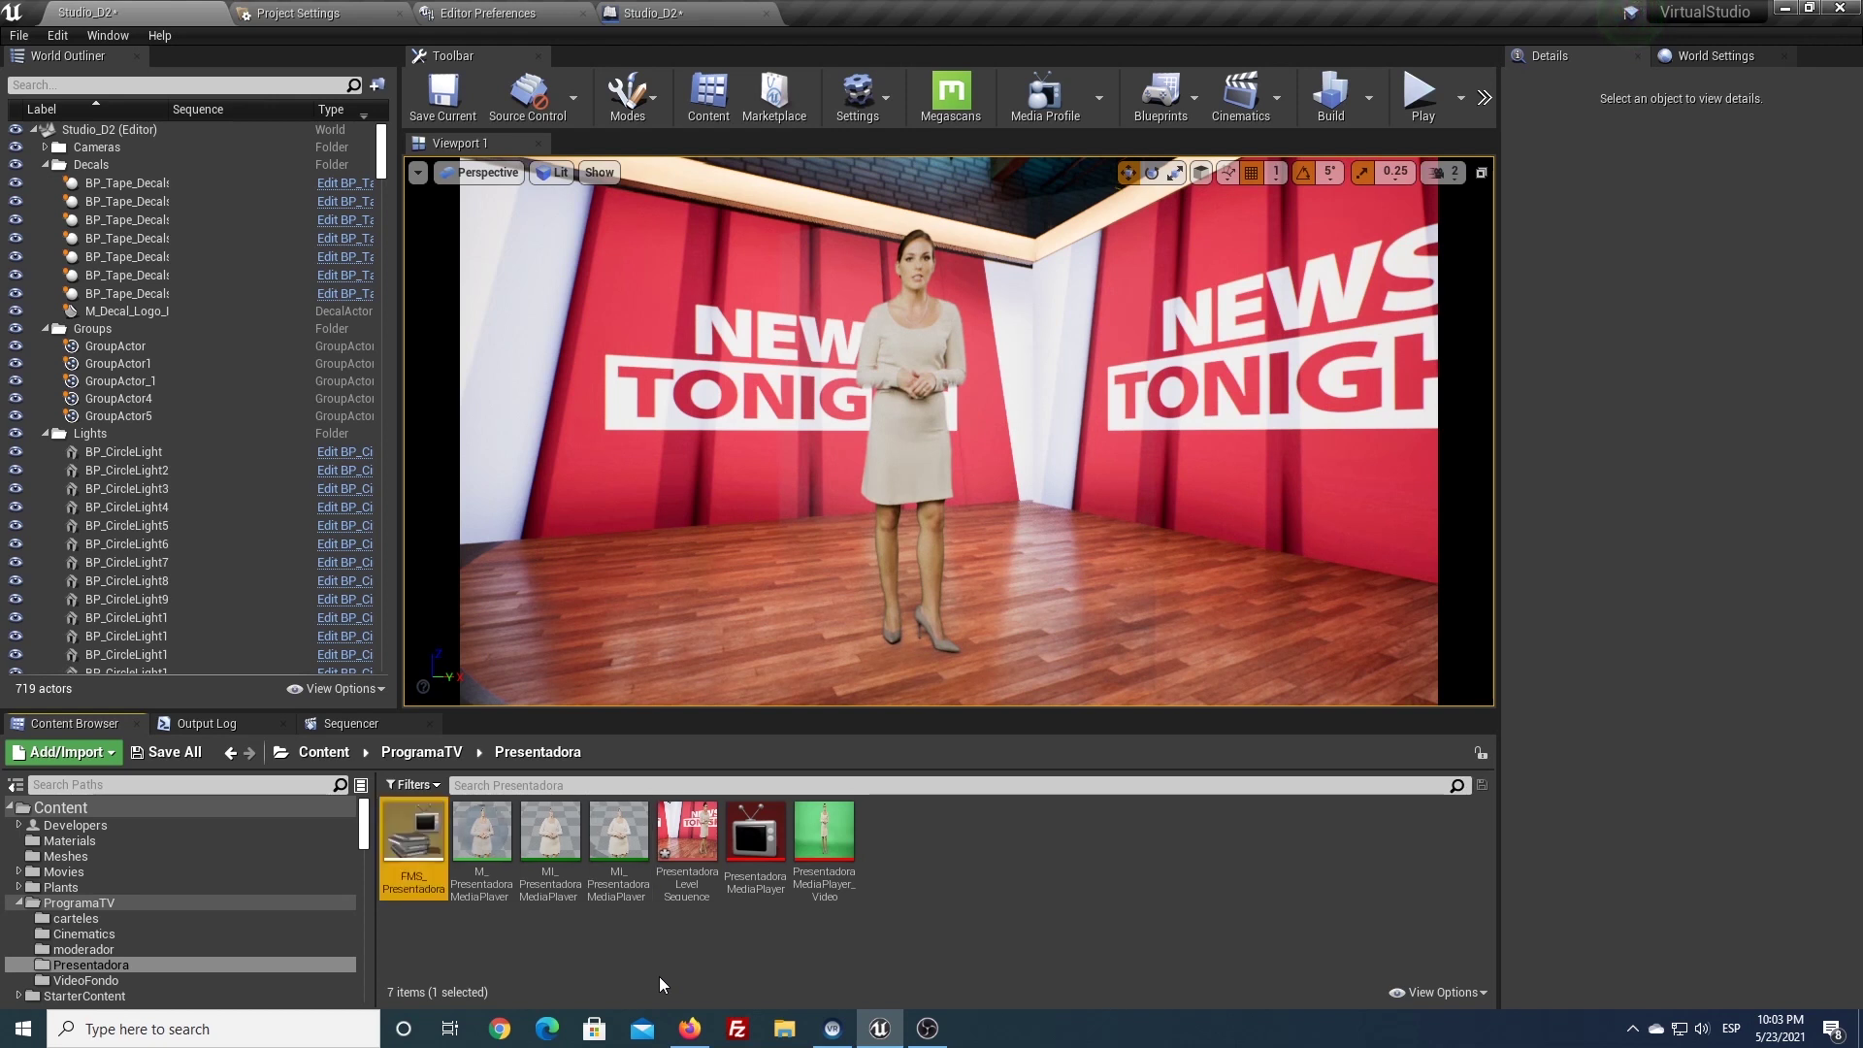
Add the LS_ prefix to the Presentadora level sequence asset's name
{"action": "left_click", "coordinate": [691, 874]}
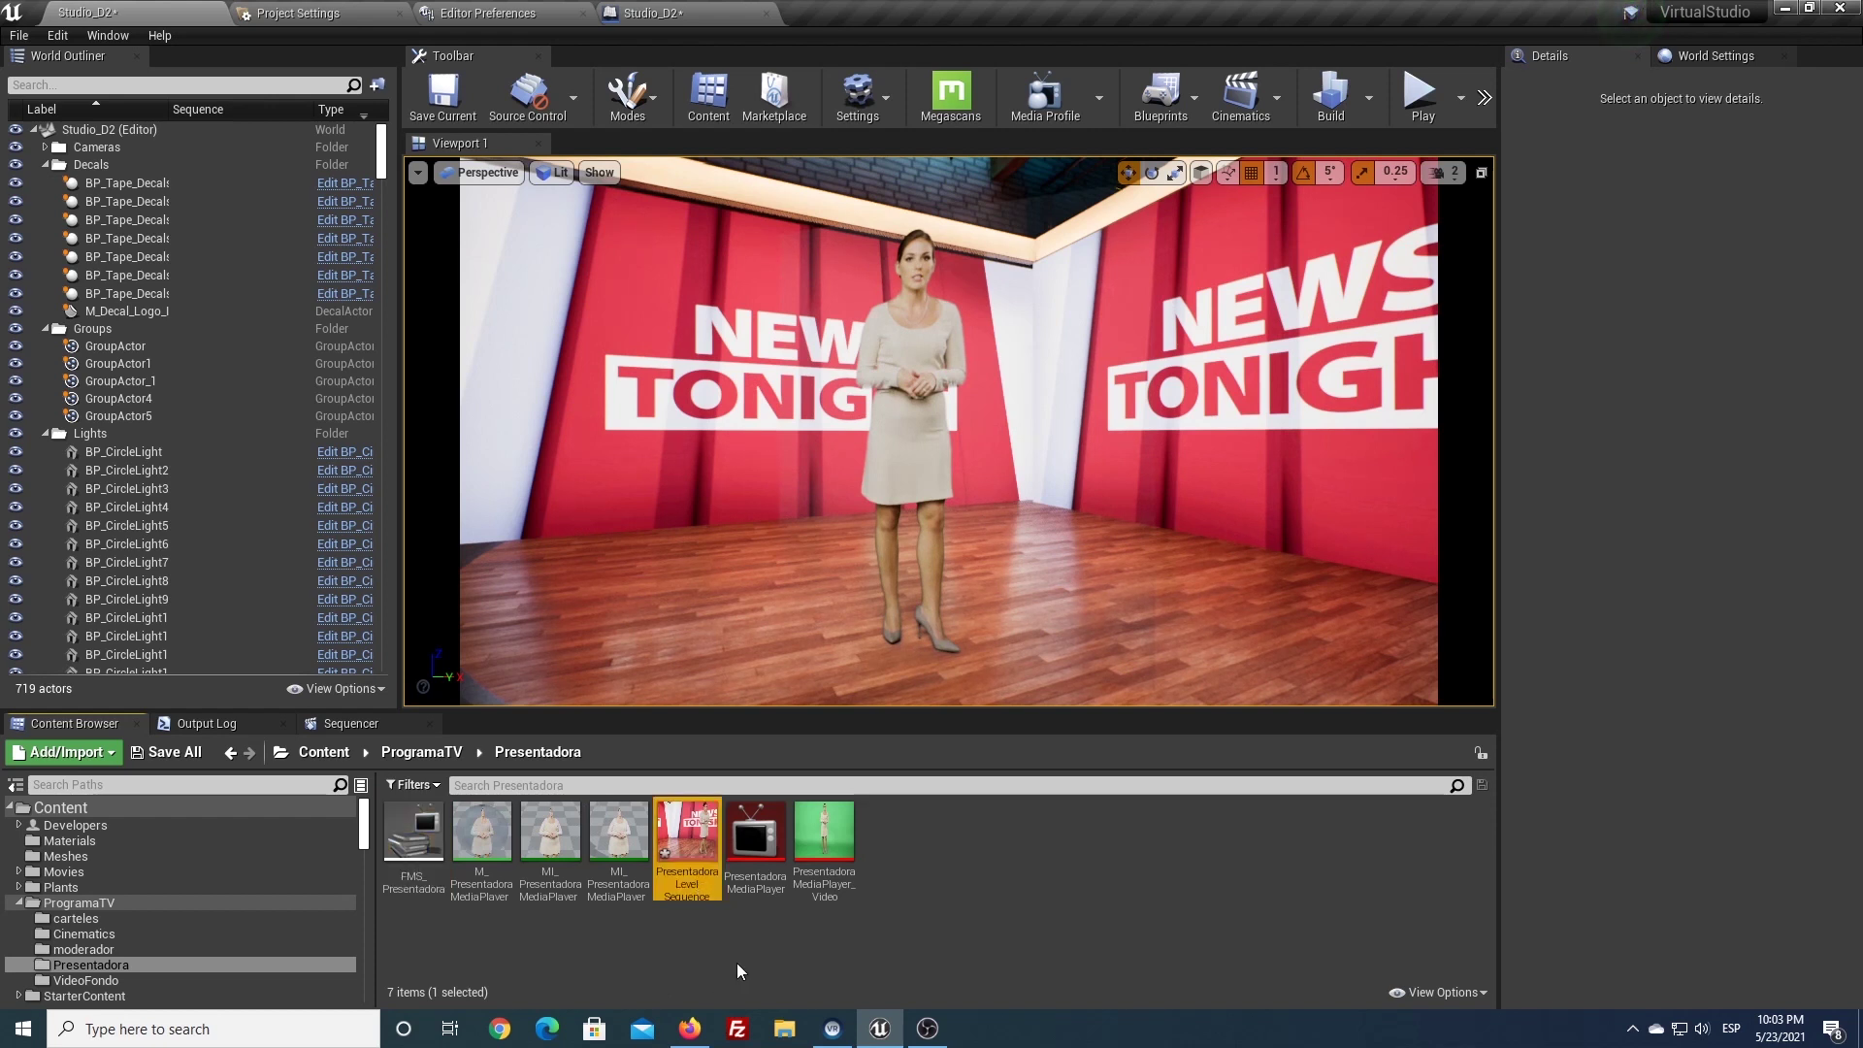
{"action": "key", "text": "F2"}
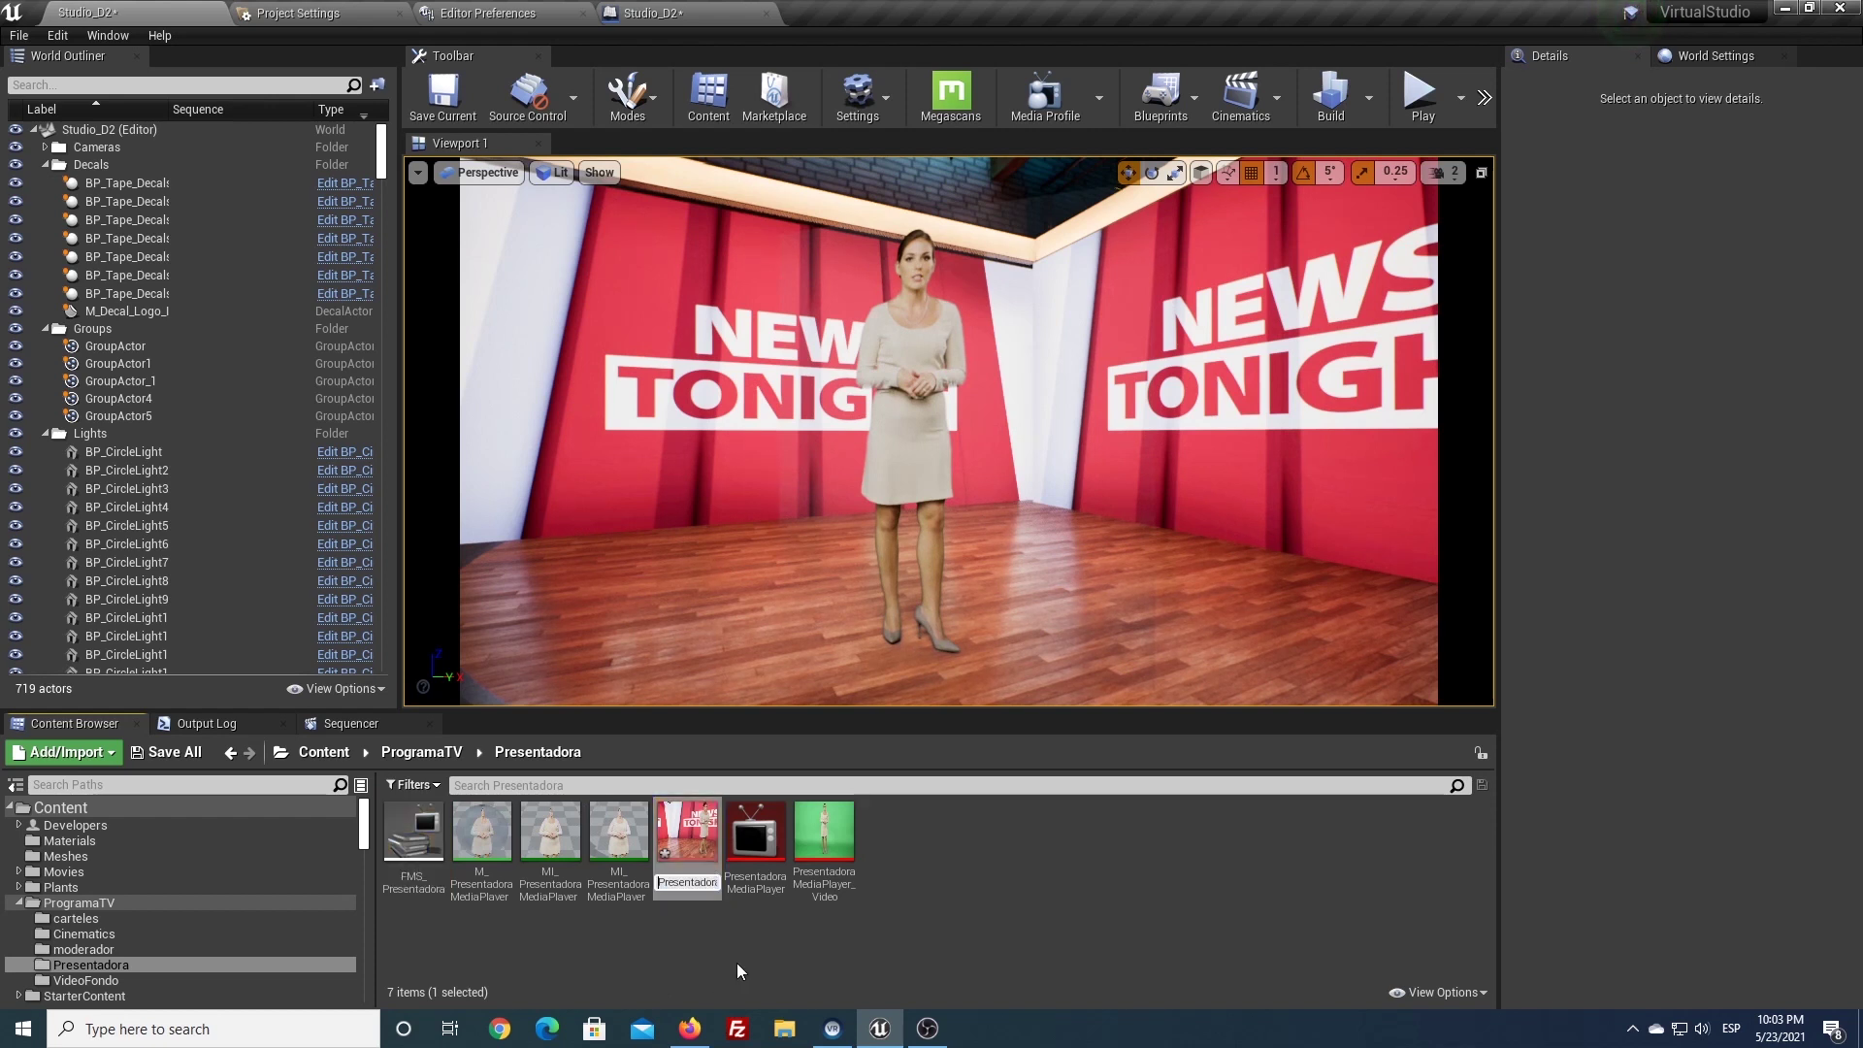
{"action": "type", "text": "LS_"}
{"action": "key", "text": "Right"}
{"action": "key", "text": "Right"}
{"action": "key", "text": "Right"}
{"action": "key", "text": "Right"}
{"action": "key", "text": "Right"}
{"action": "key", "text": "Right"}
{"action": "key", "text": "Right"}
{"action": "key", "text": "Right"}
{"action": "key", "text": "Right"}
{"action": "type", "text": "LeelSequence"}
{"action": "key", "text": "Return"}
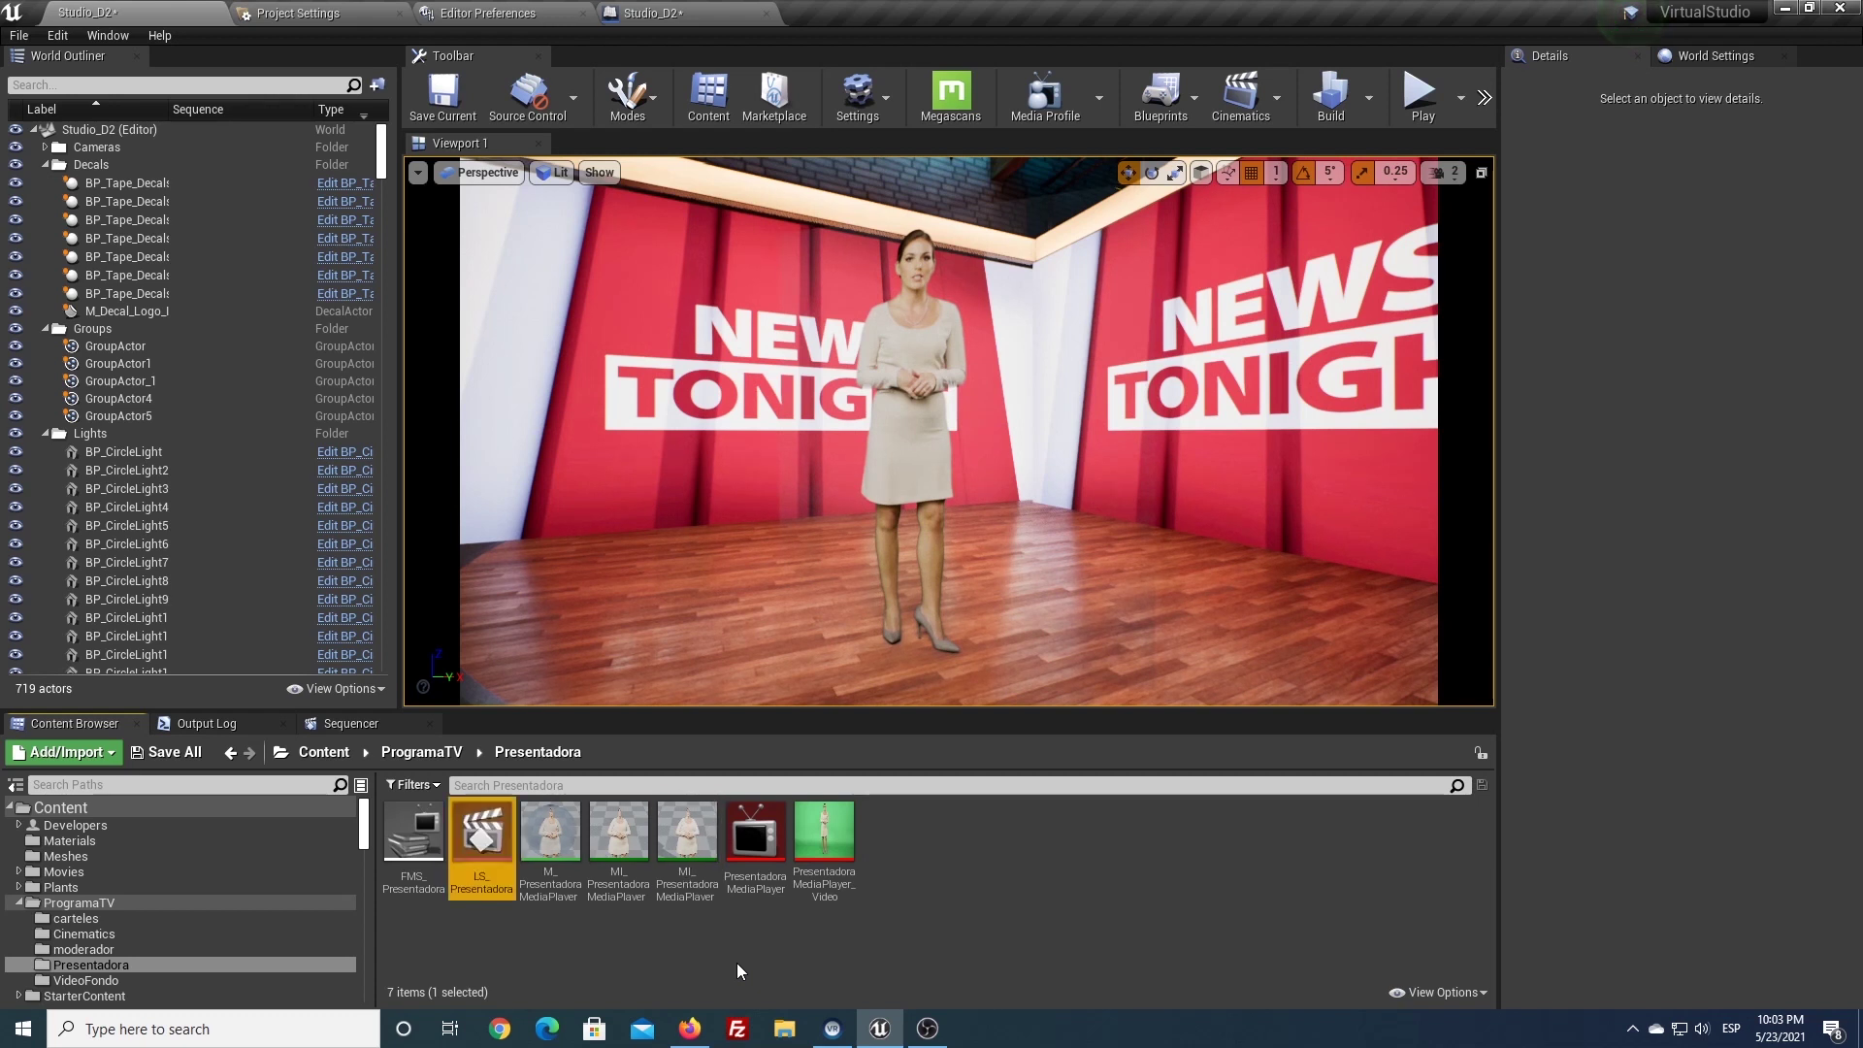
Rename the PresentadoraMediaPlayer asset to MP_Presentadora
{"action": "left_click", "coordinate": [757, 889]}
{"action": "right_click", "coordinate": [749, 886]}
{"action": "key", "text": "Escape"}
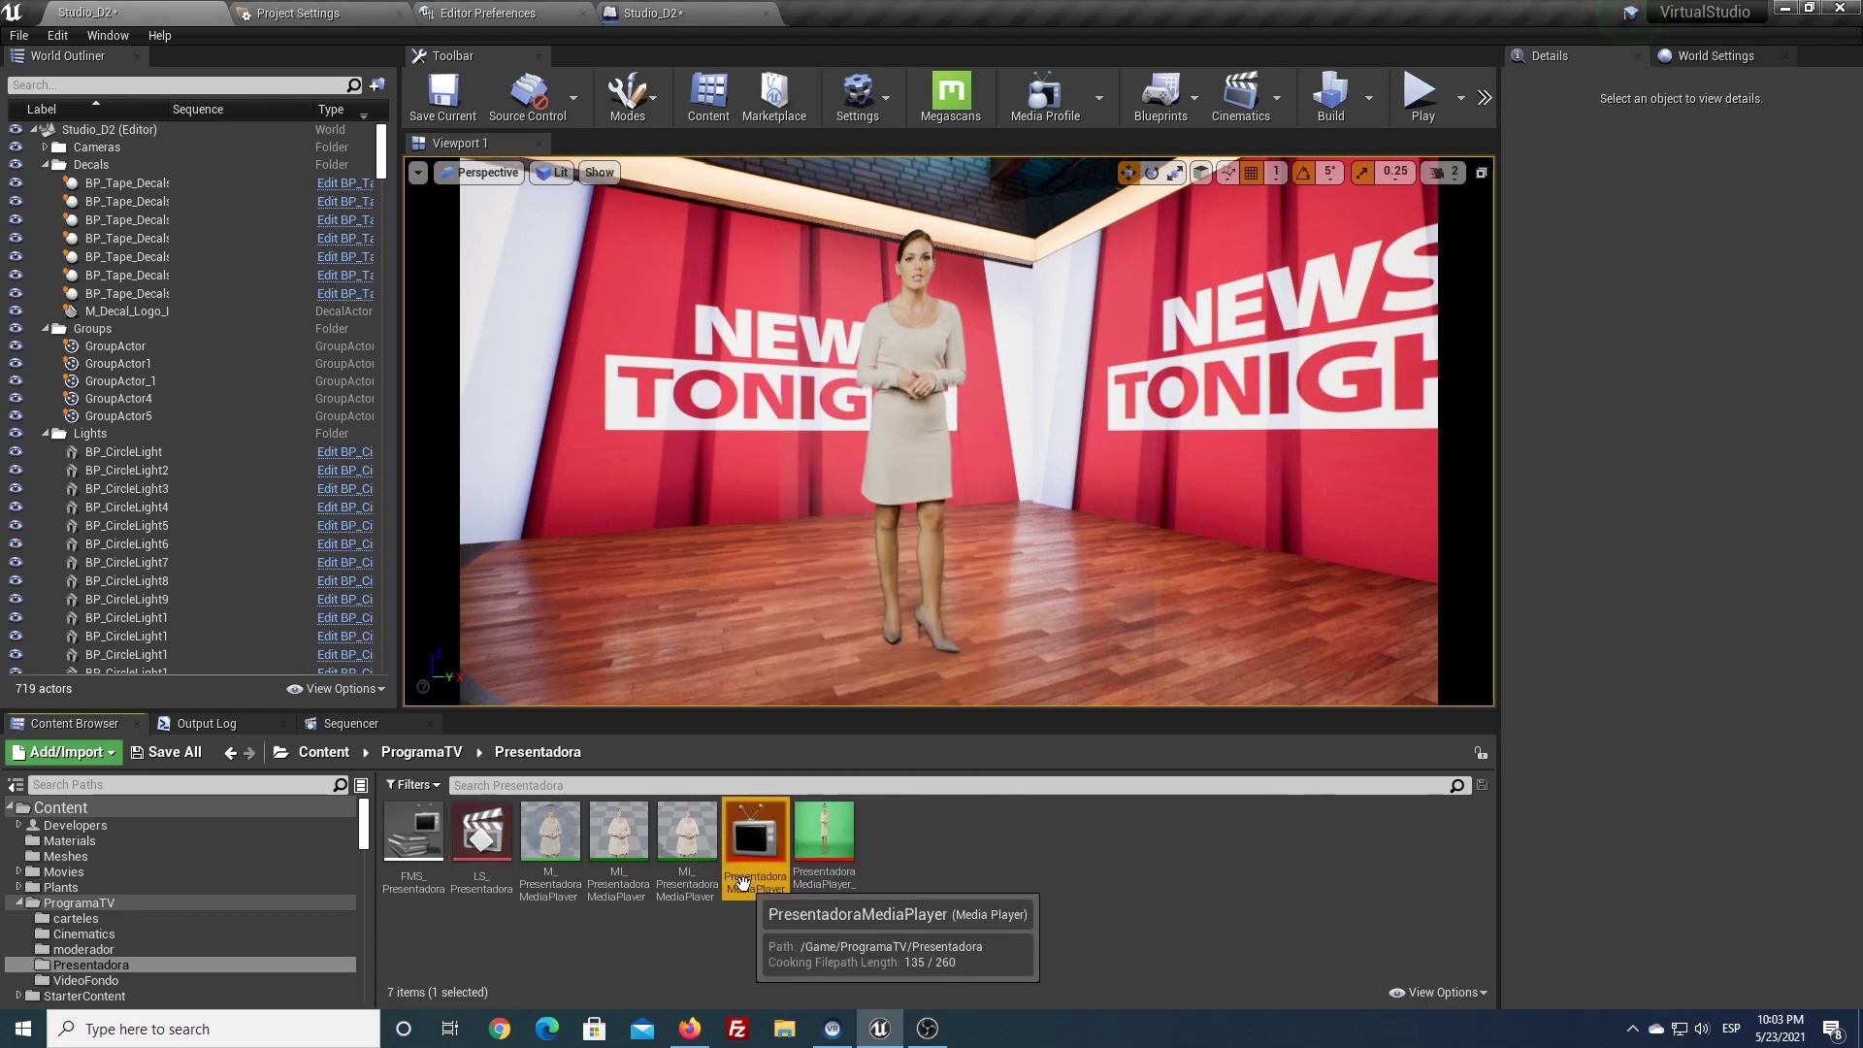
{"action": "left_click", "coordinate": [743, 883]}
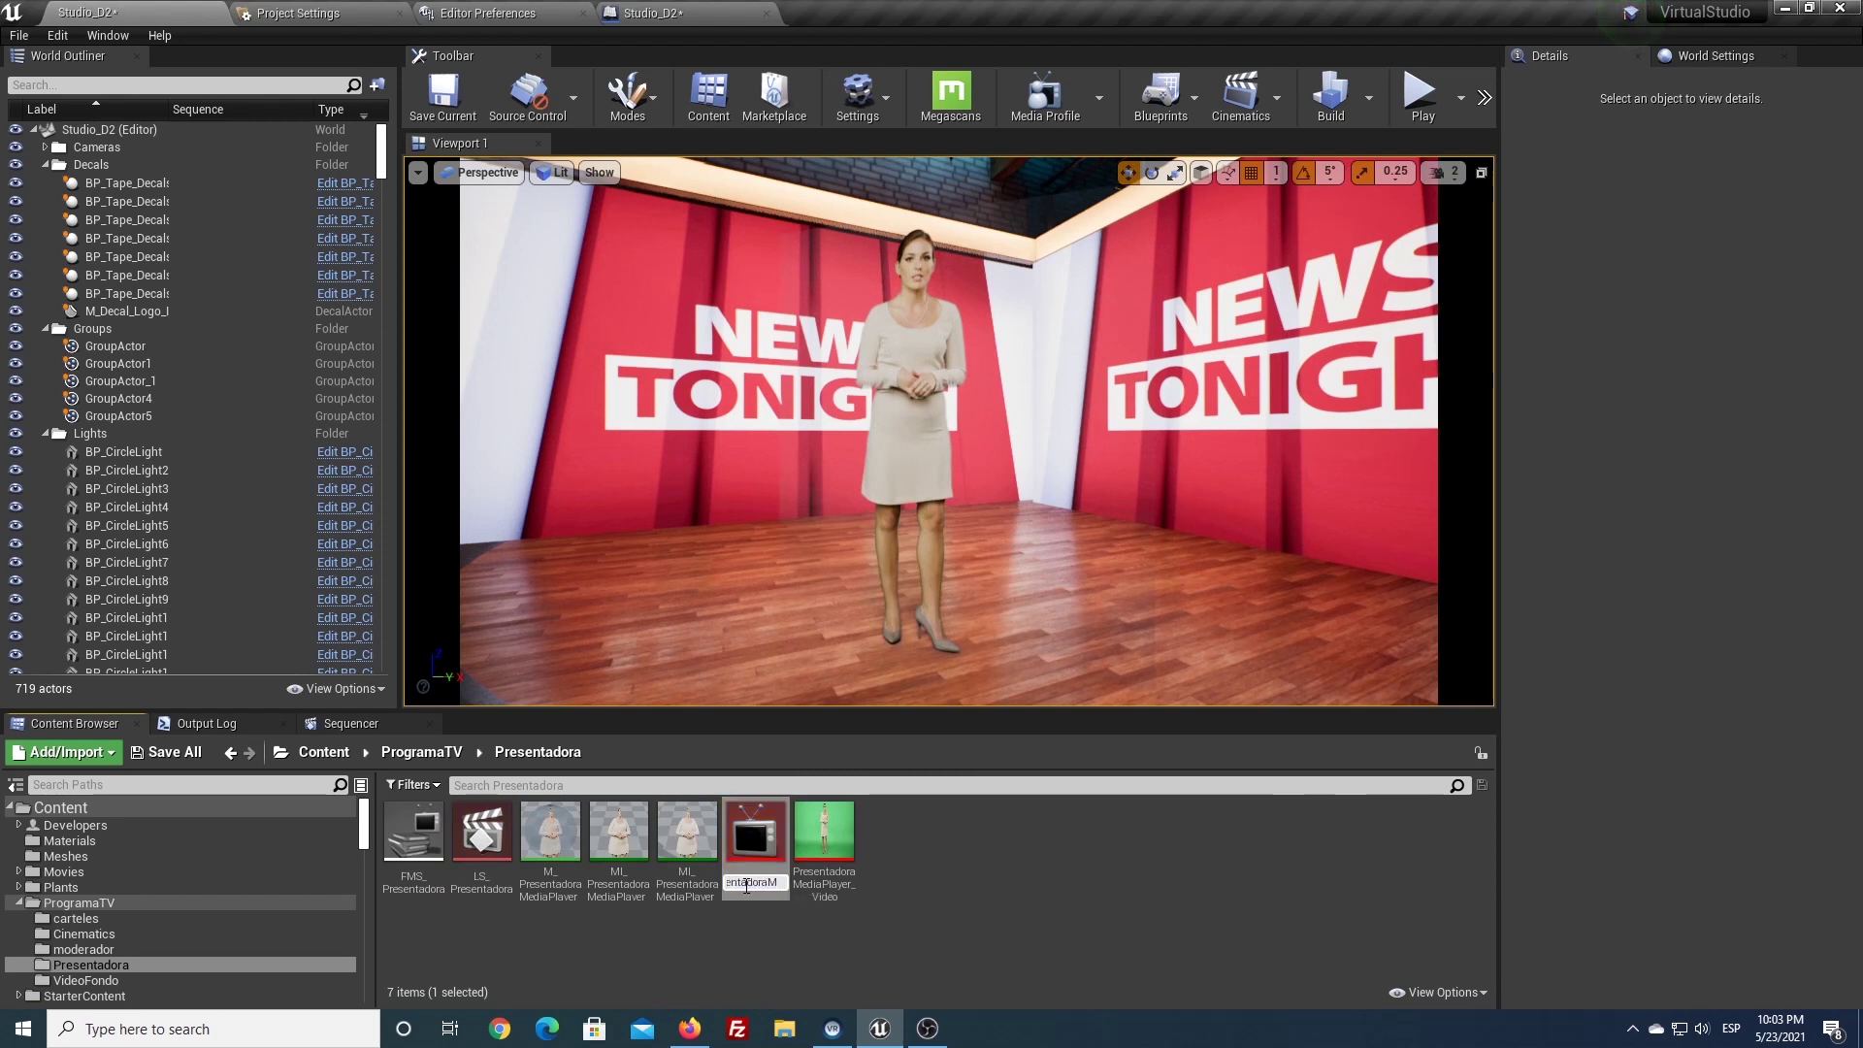
{"action": "type", "text": "MP_Pres"}
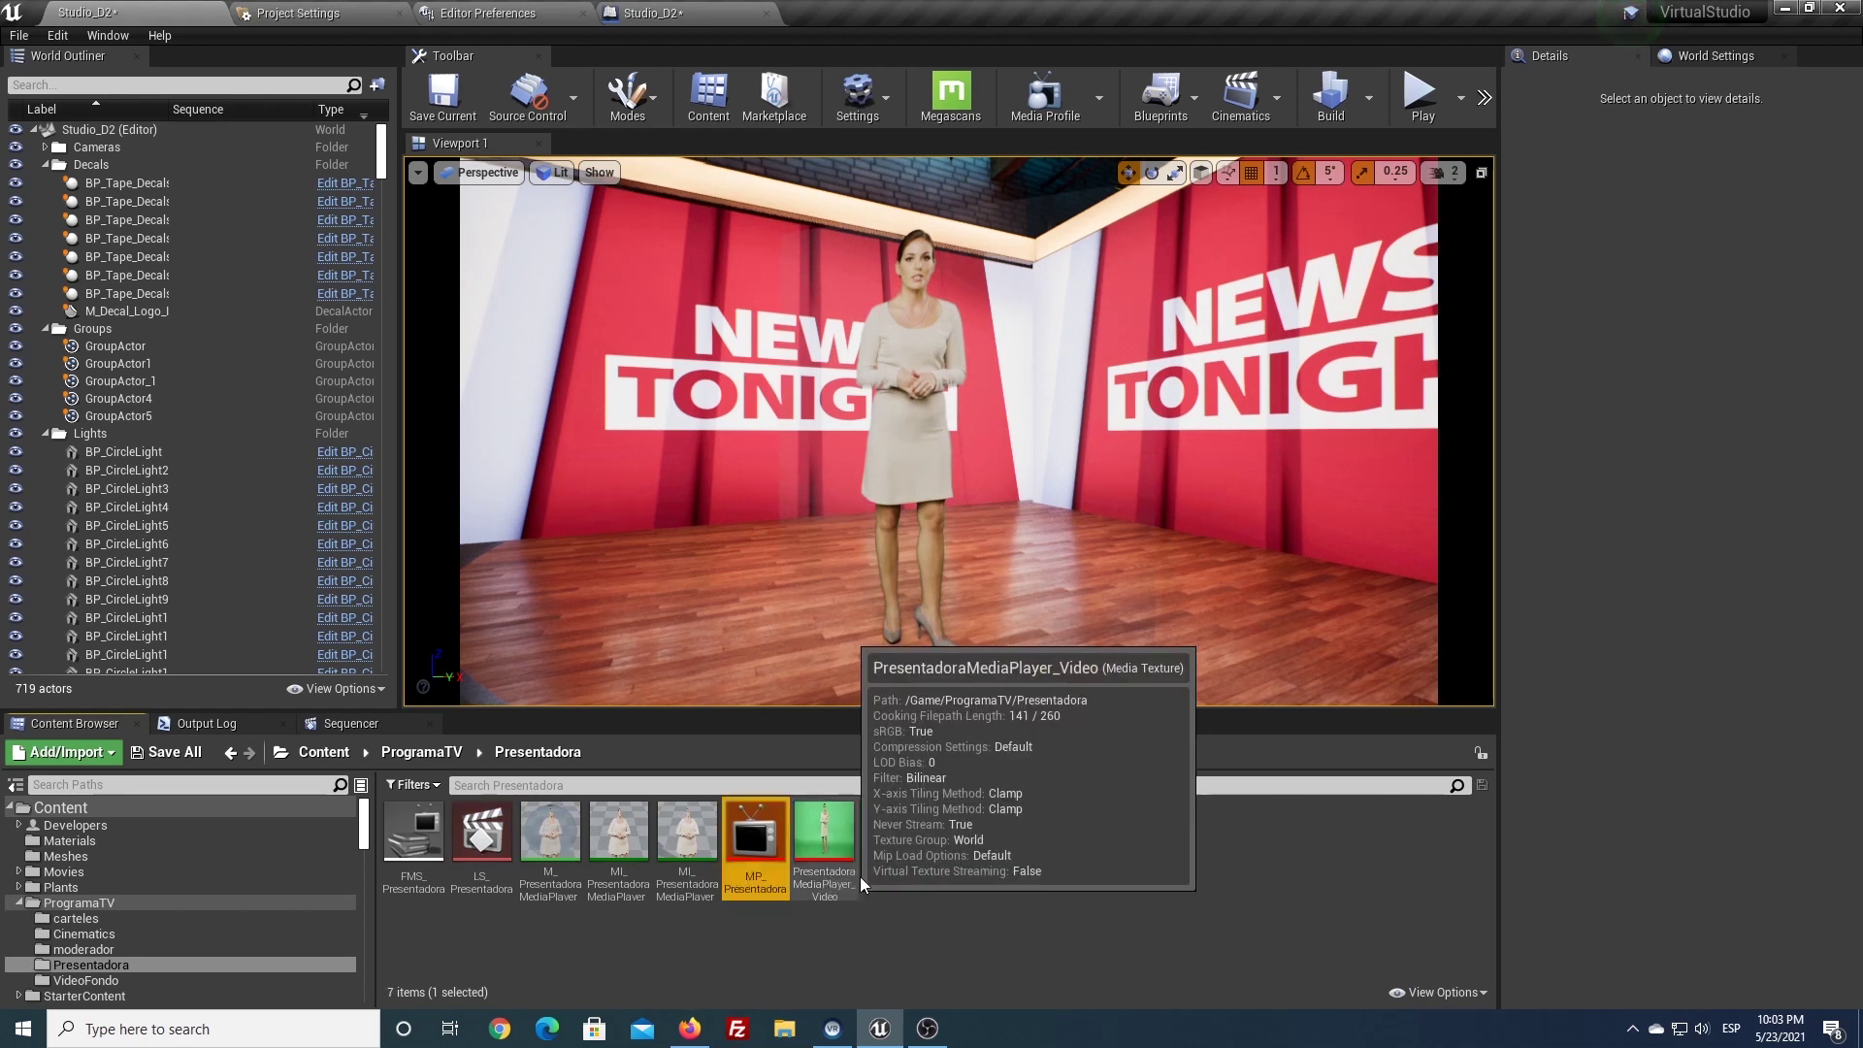
Rename the PresentadoraMediaPlayer_Video texture to MT_Presentadora
{"action": "right_click", "coordinate": [820, 887]}
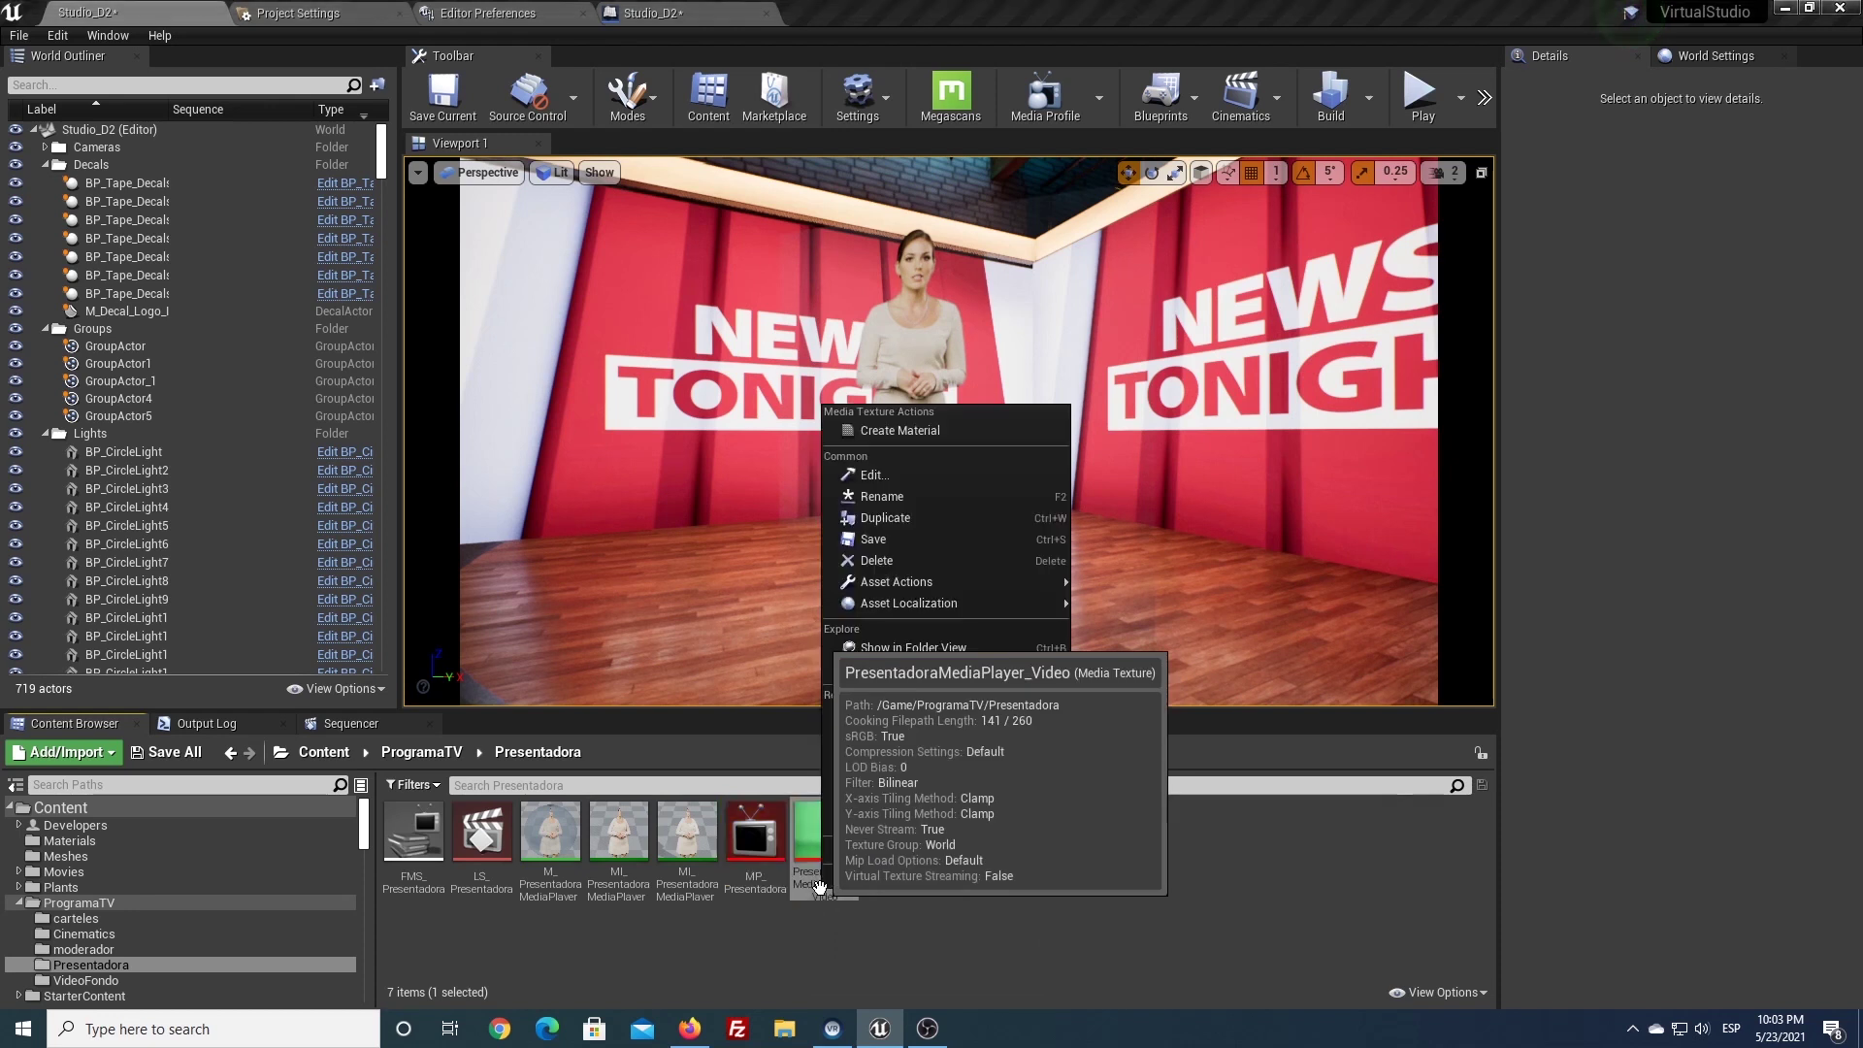
{"action": "left_click", "coordinate": [814, 880]}
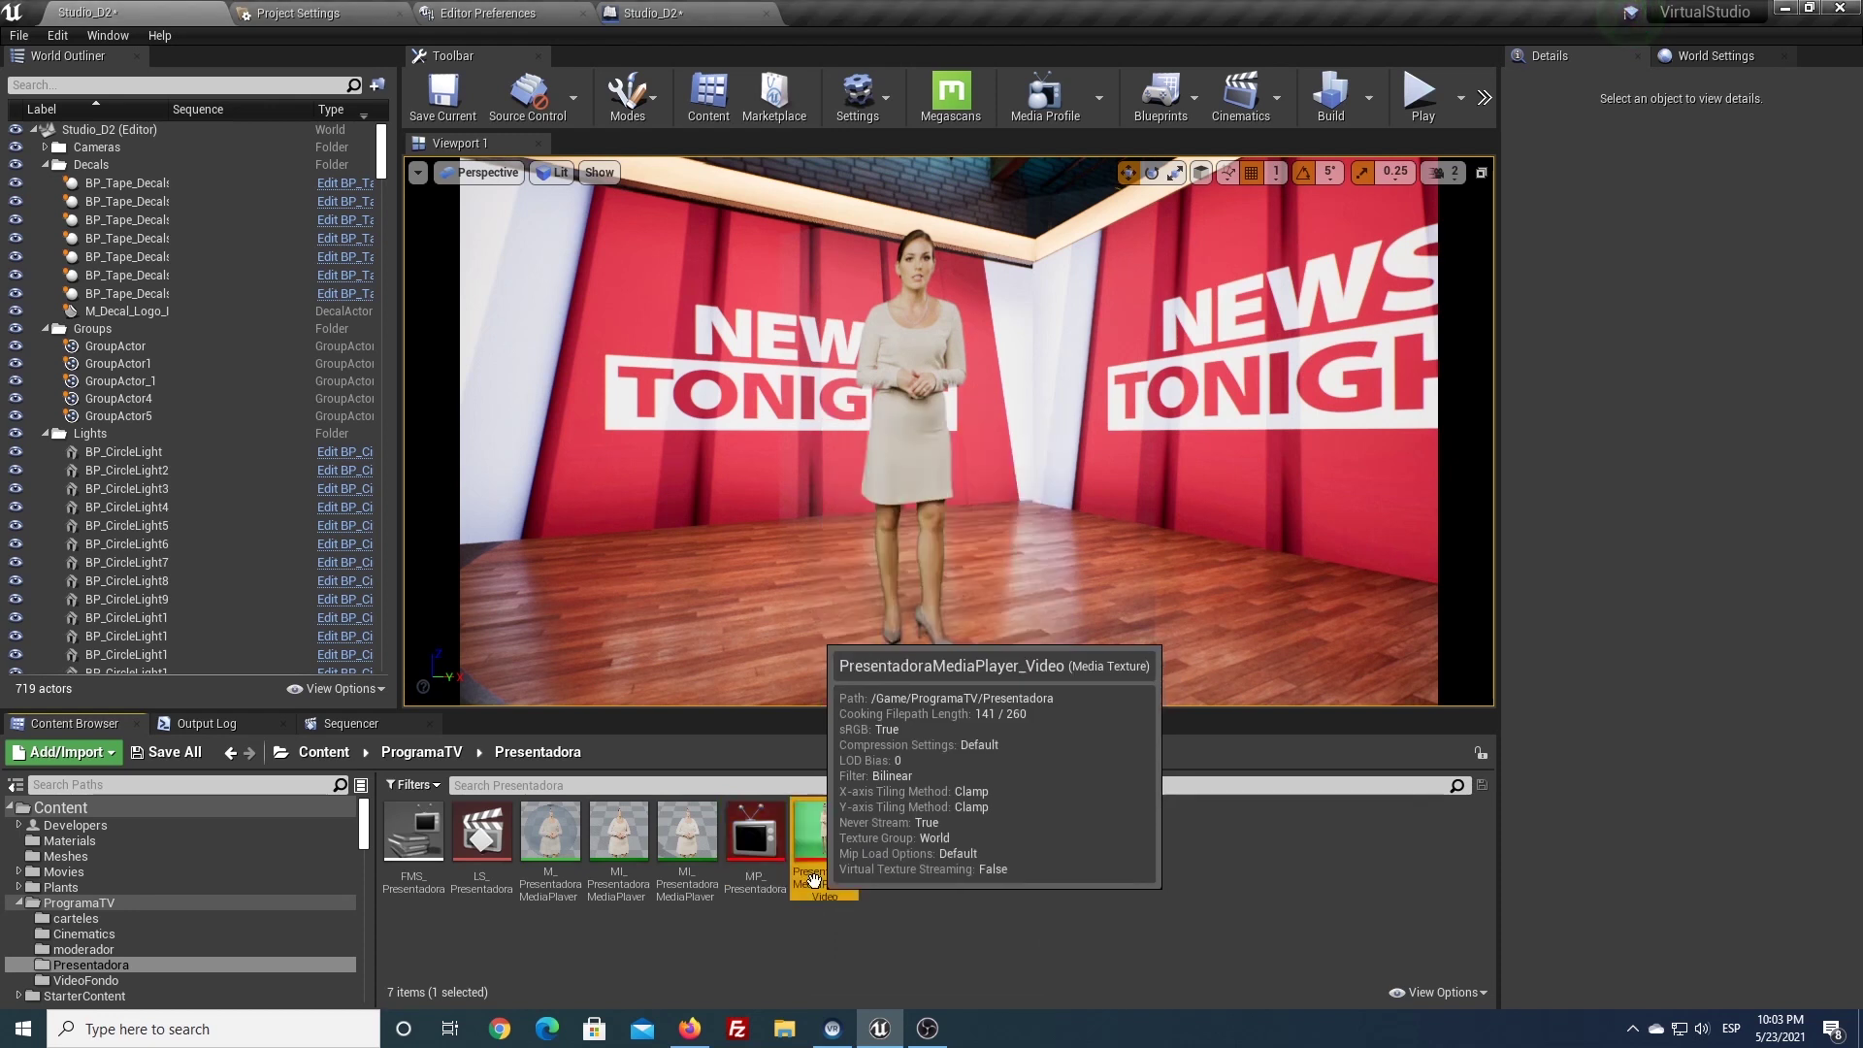
{"action": "left_click", "coordinate": [815, 882]}
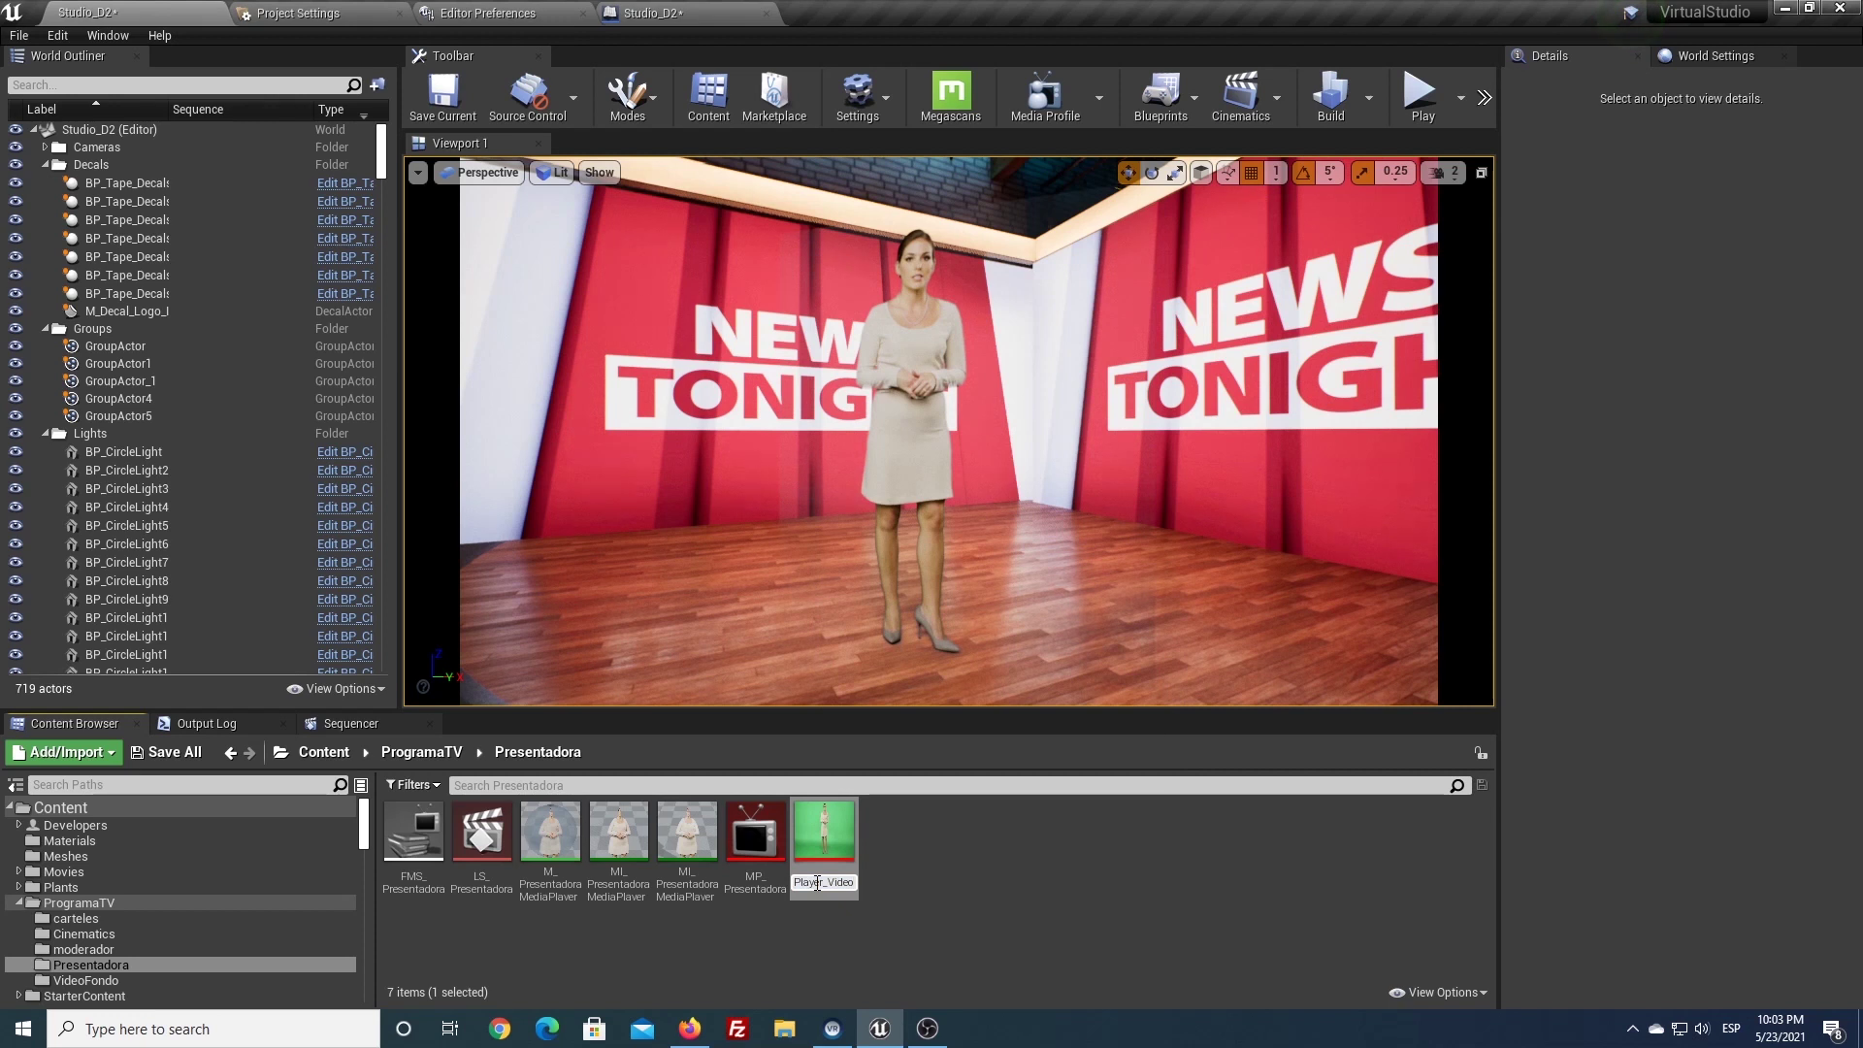
{"action": "key", "text": "BackSpace"}
{"action": "key", "text": "BackSpace"}
{"action": "key", "text": "BackSpace"}
{"action": "key", "text": "Return"}
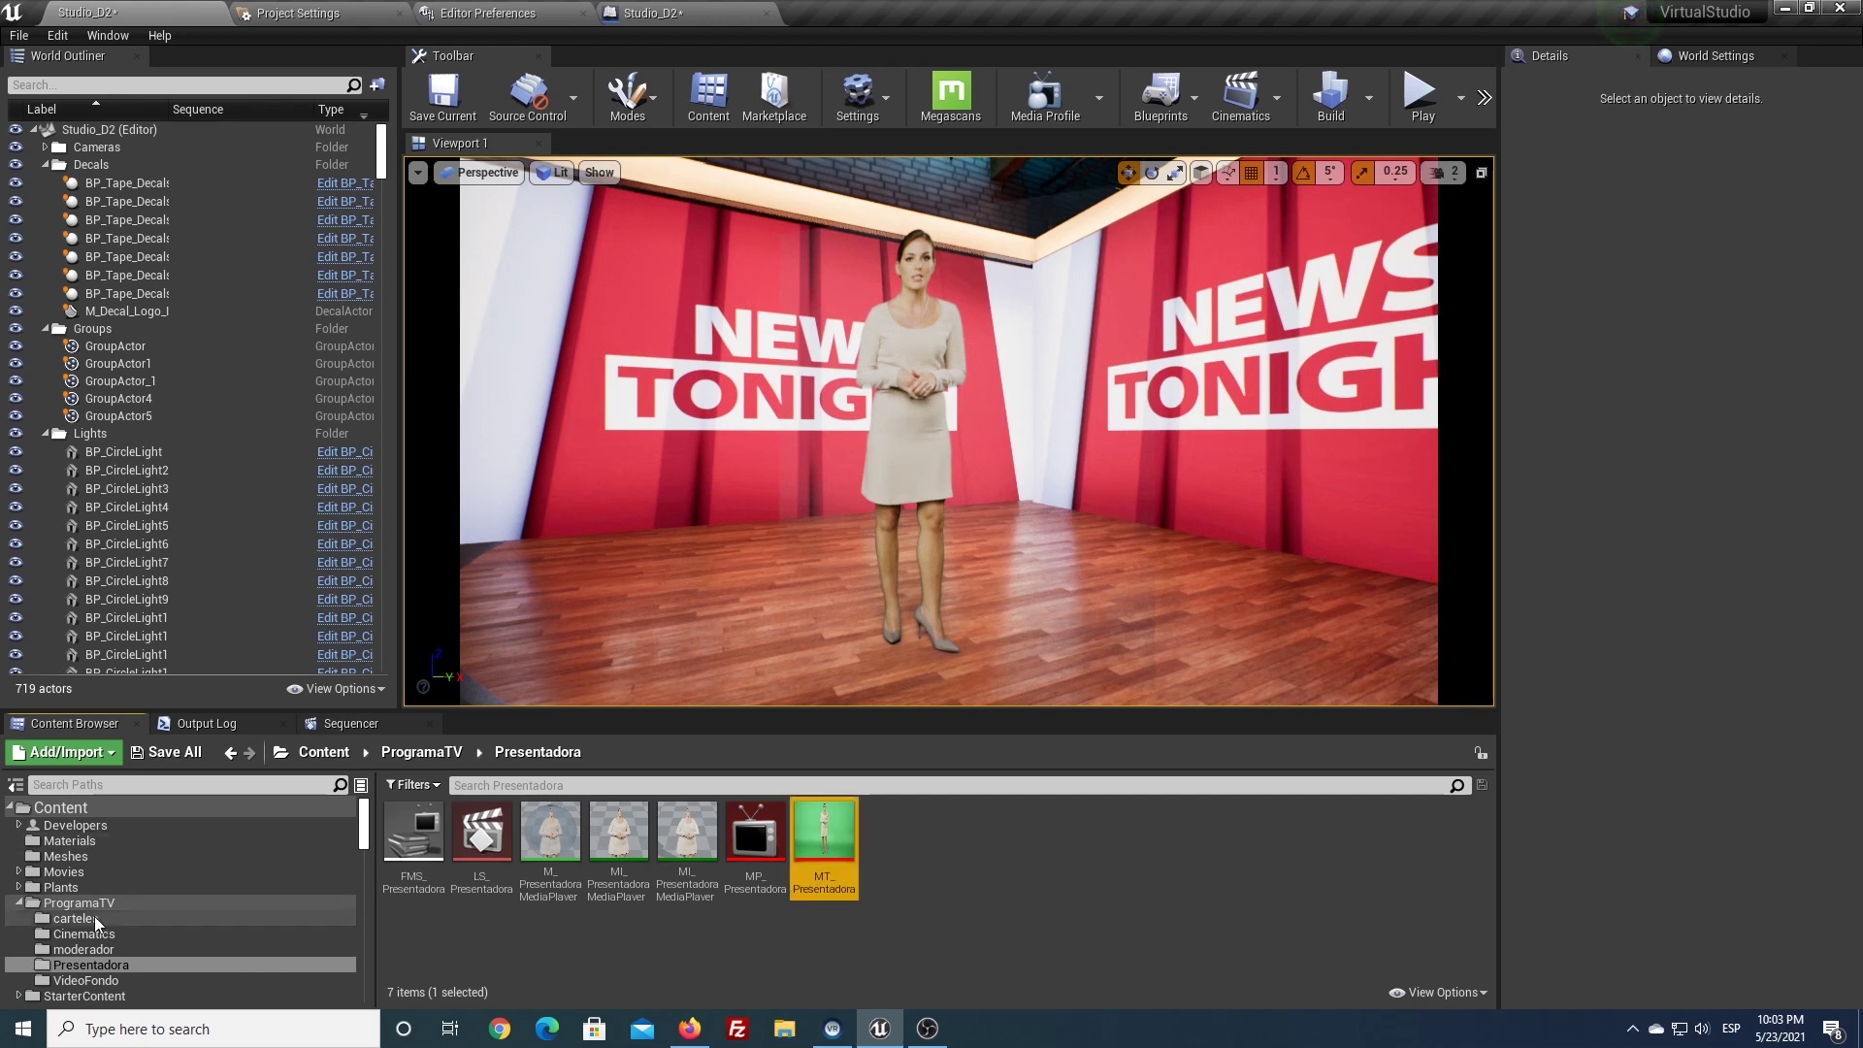
Play-test the level, then show LS_Presentadora's timeline with the viewport locked to camera cuts
{"action": "left_click", "coordinate": [1418, 97]}
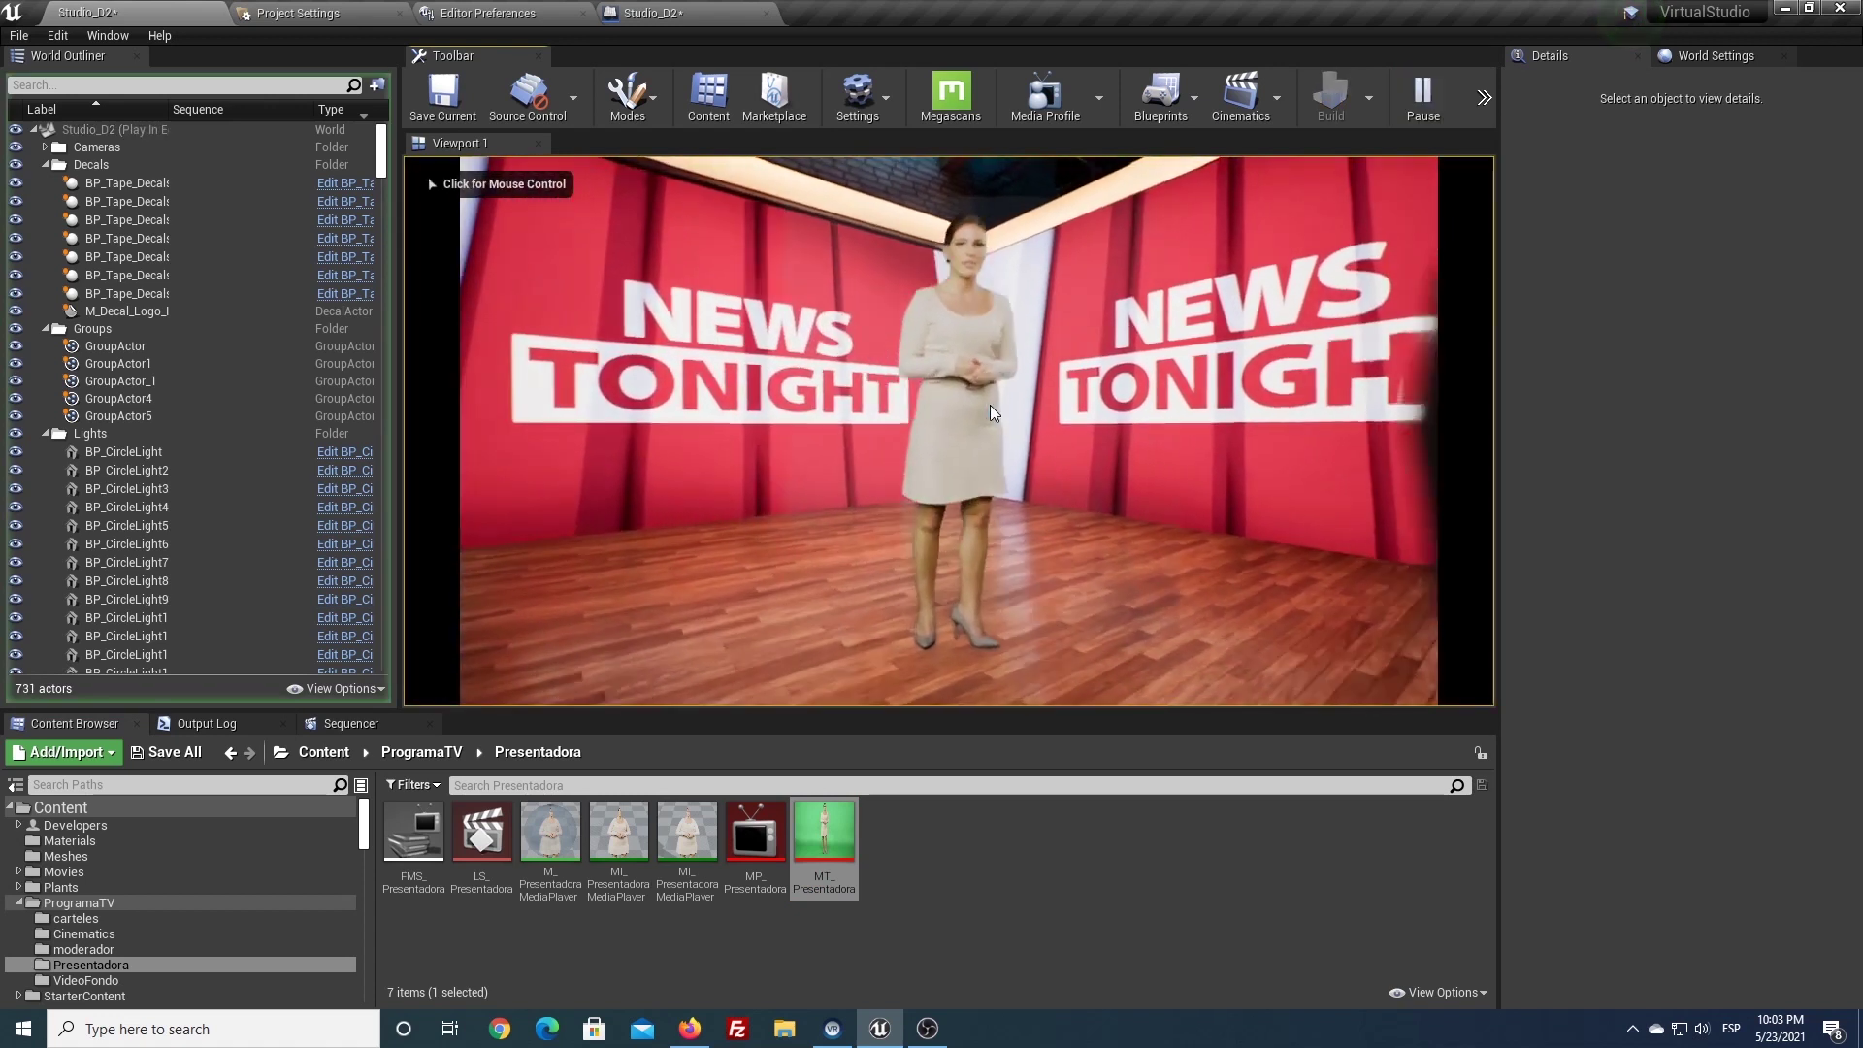
{"action": "key", "text": "Escape"}
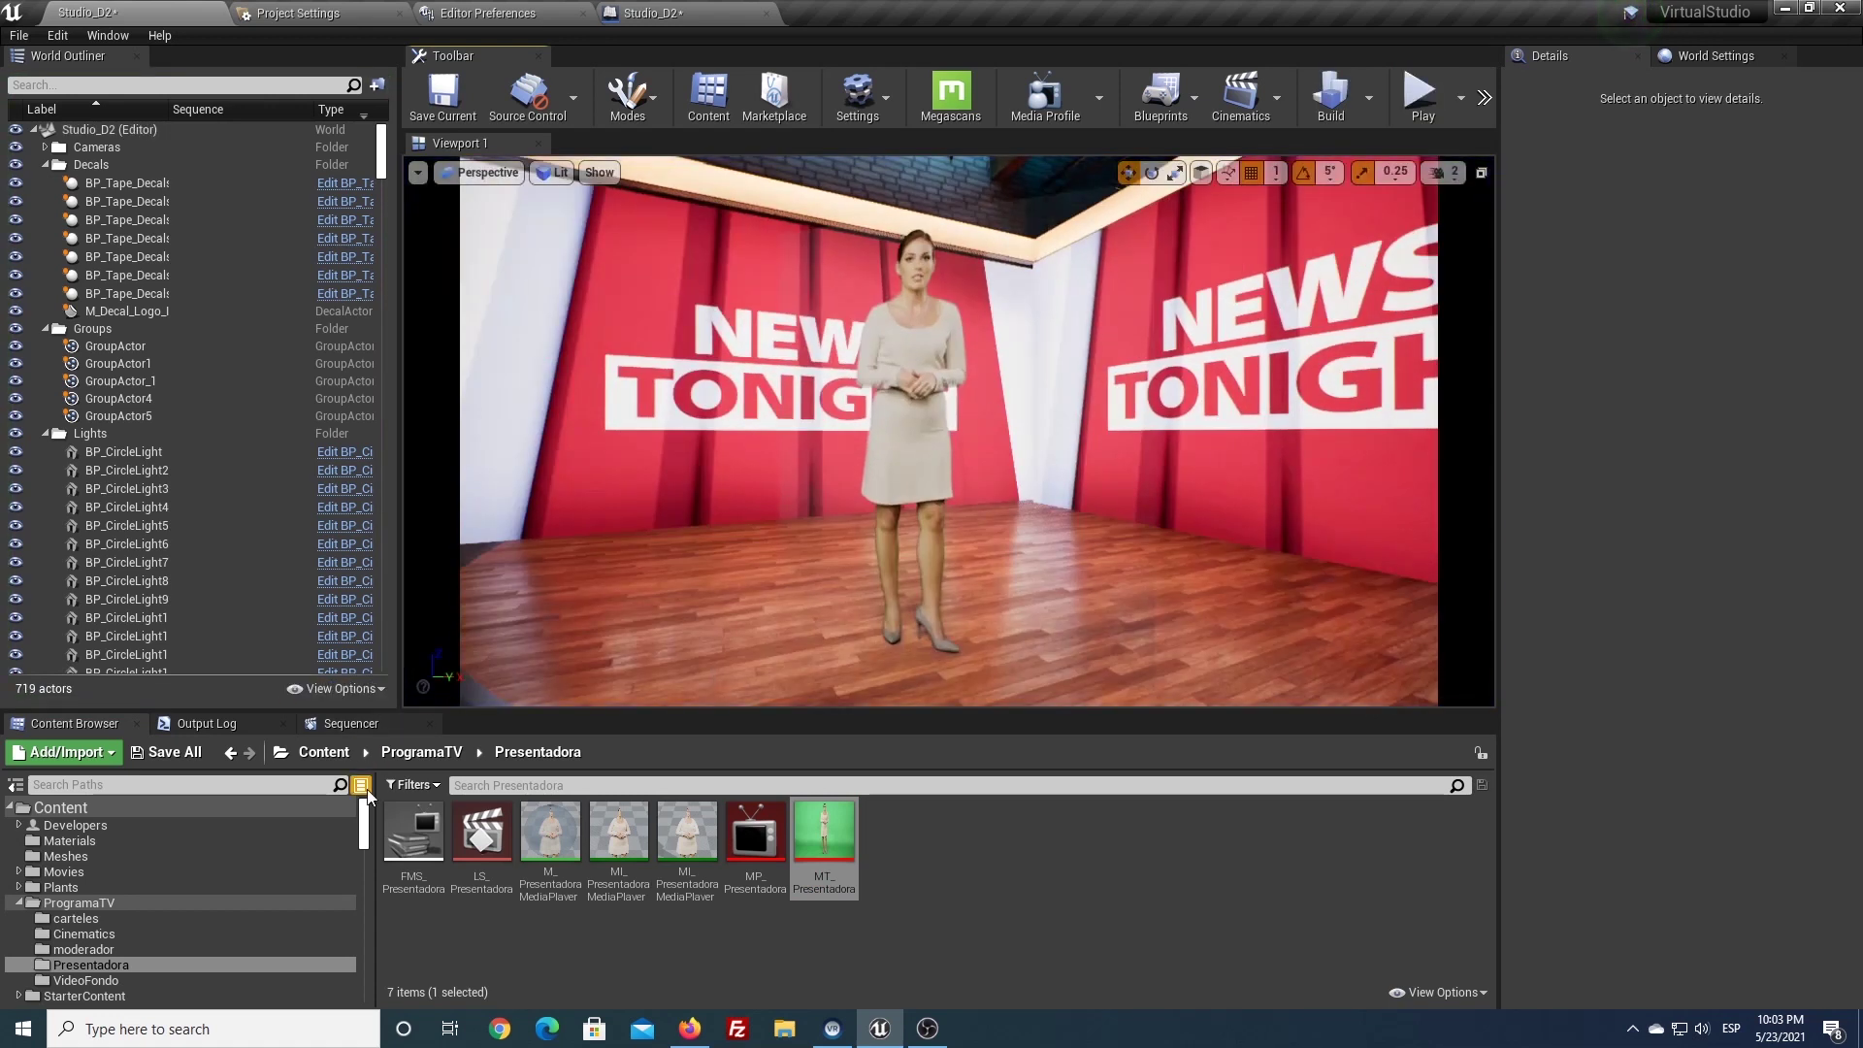
{"action": "left_click", "coordinate": [346, 726]}
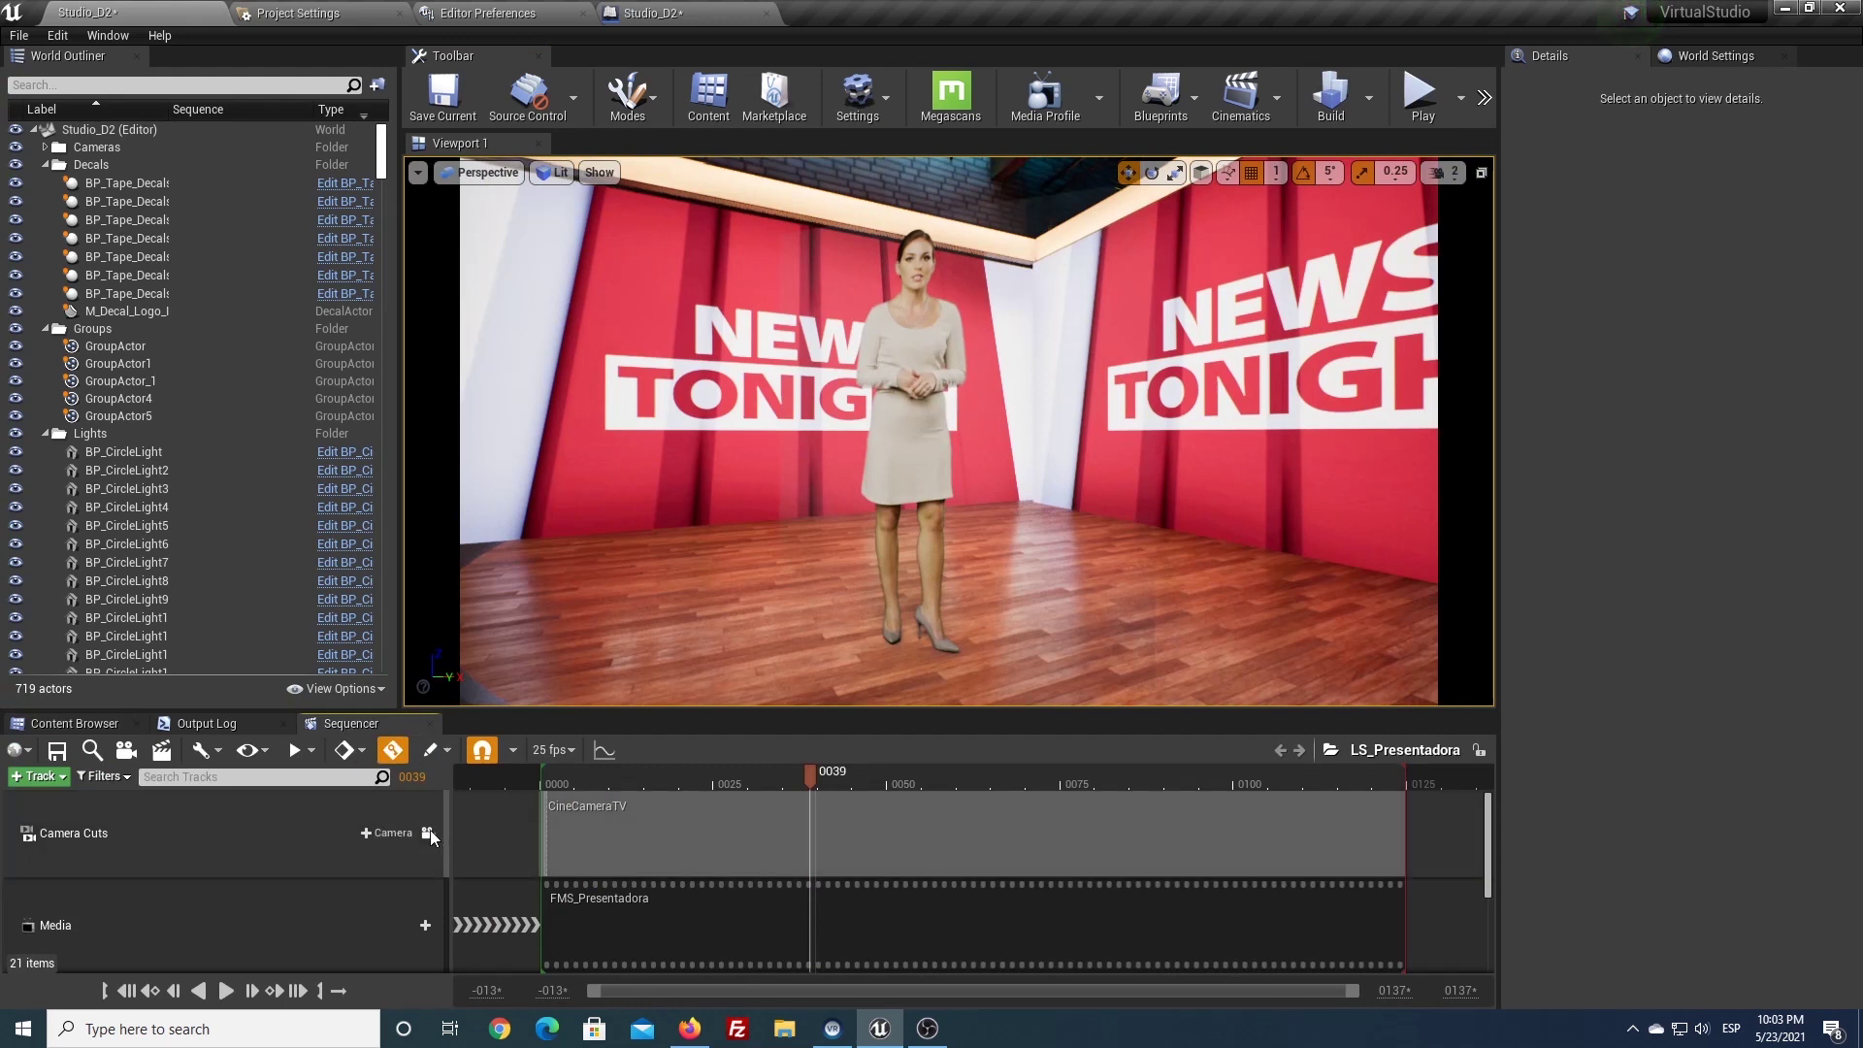
{"action": "left_click", "coordinate": [428, 832]}
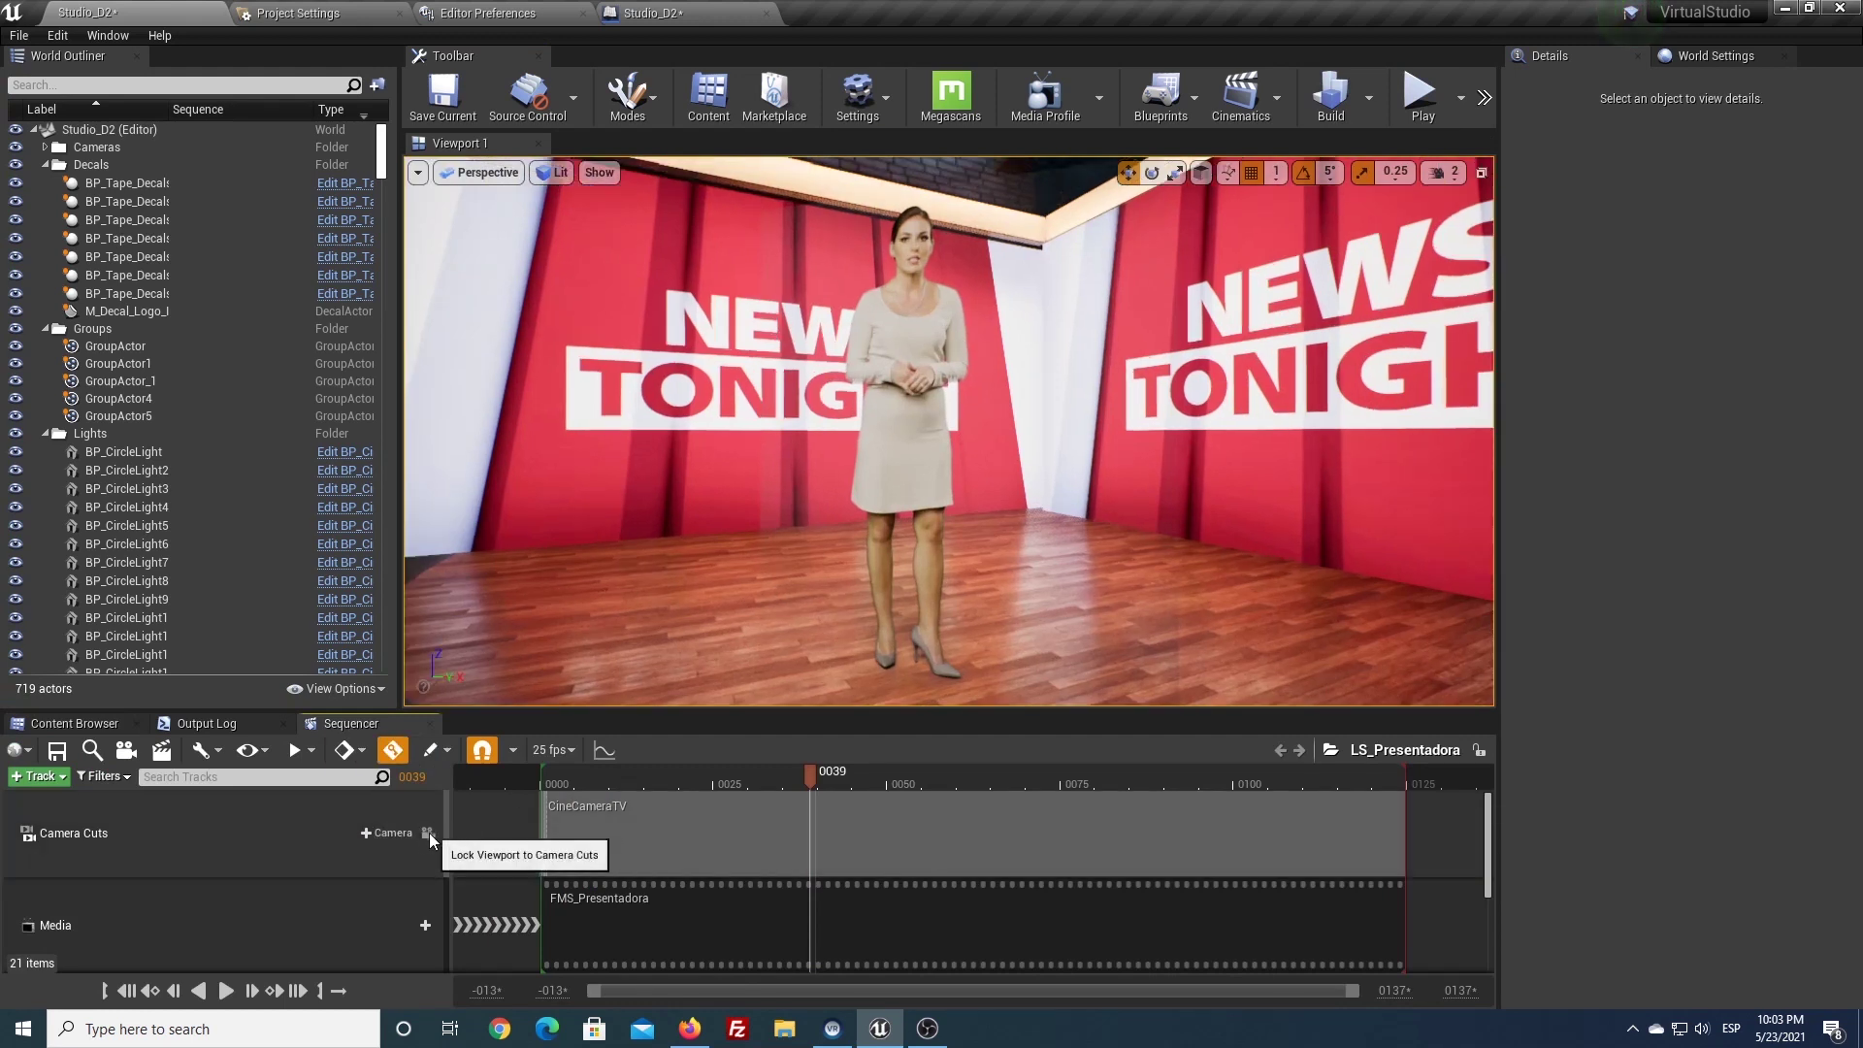
{"action": "left_click", "coordinate": [428, 832]}
Play the sequence, pause at frame 0074, and scrub back to frame 0017
{"action": "left_click", "coordinate": [226, 991]}
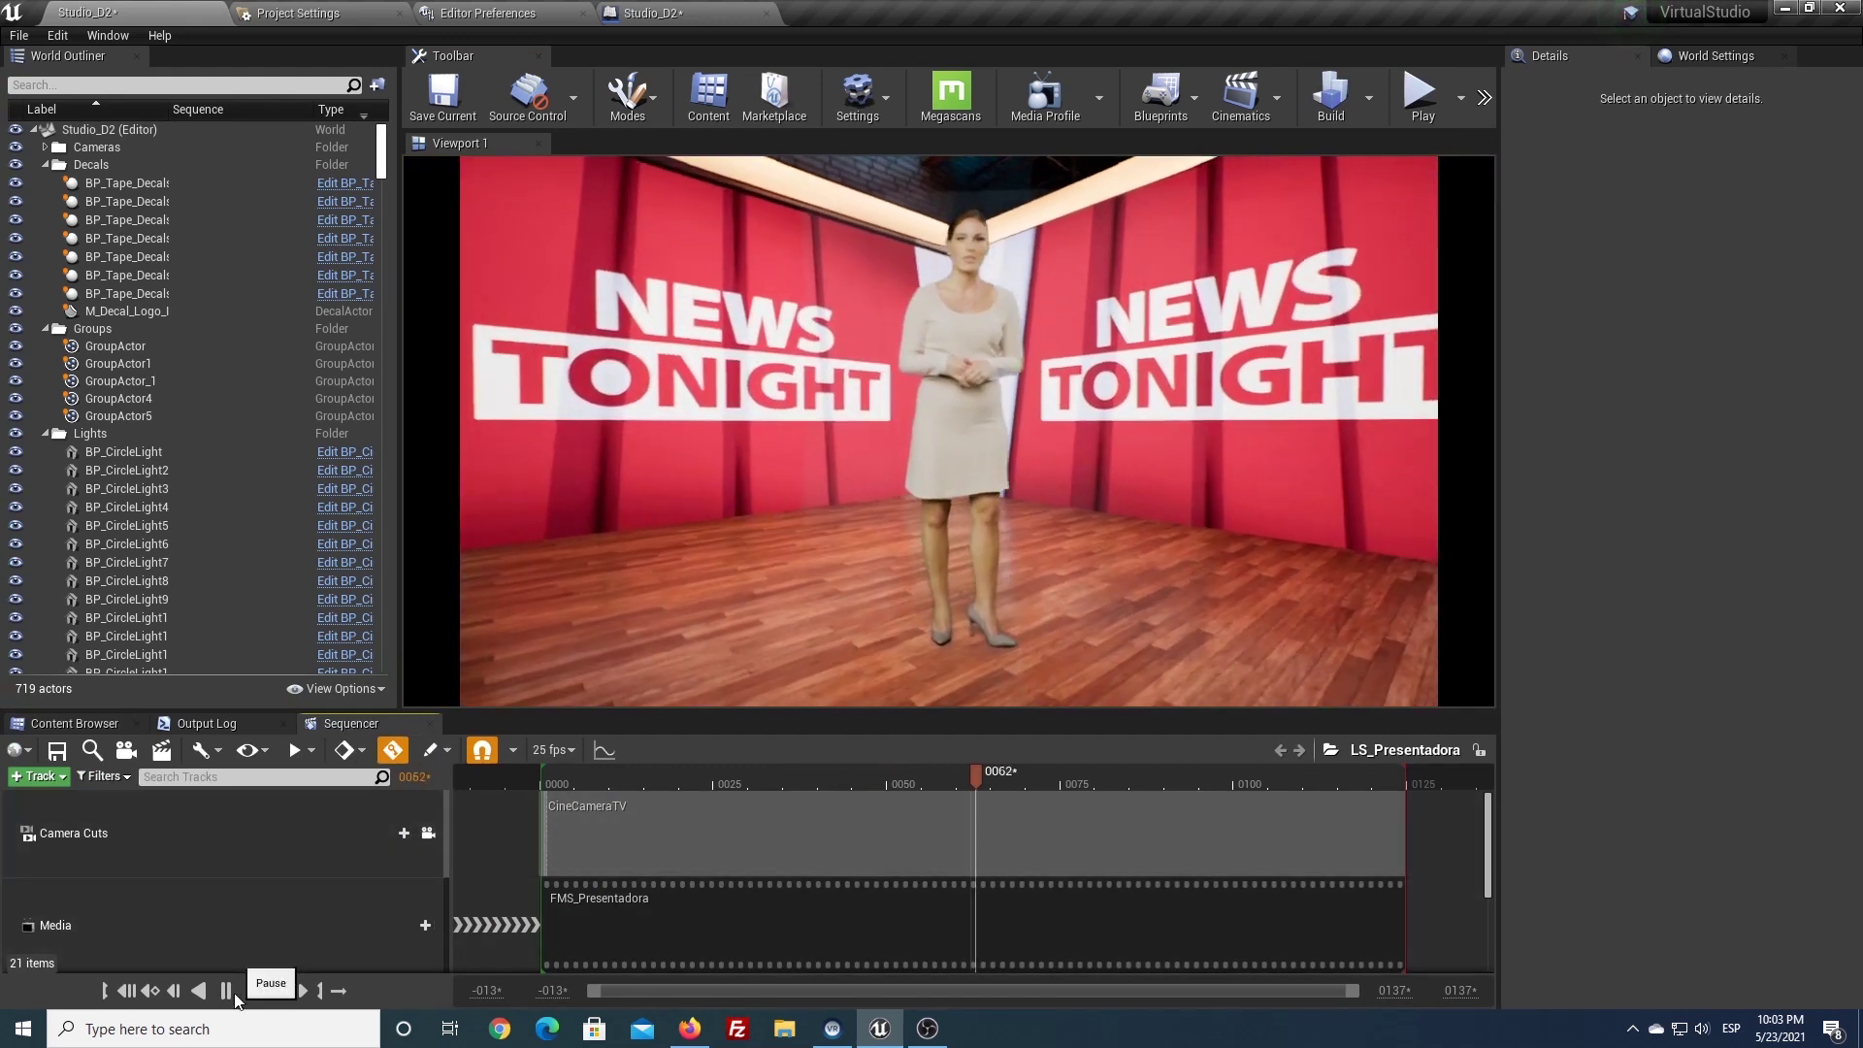
{"action": "left_click", "coordinate": [234, 996]}
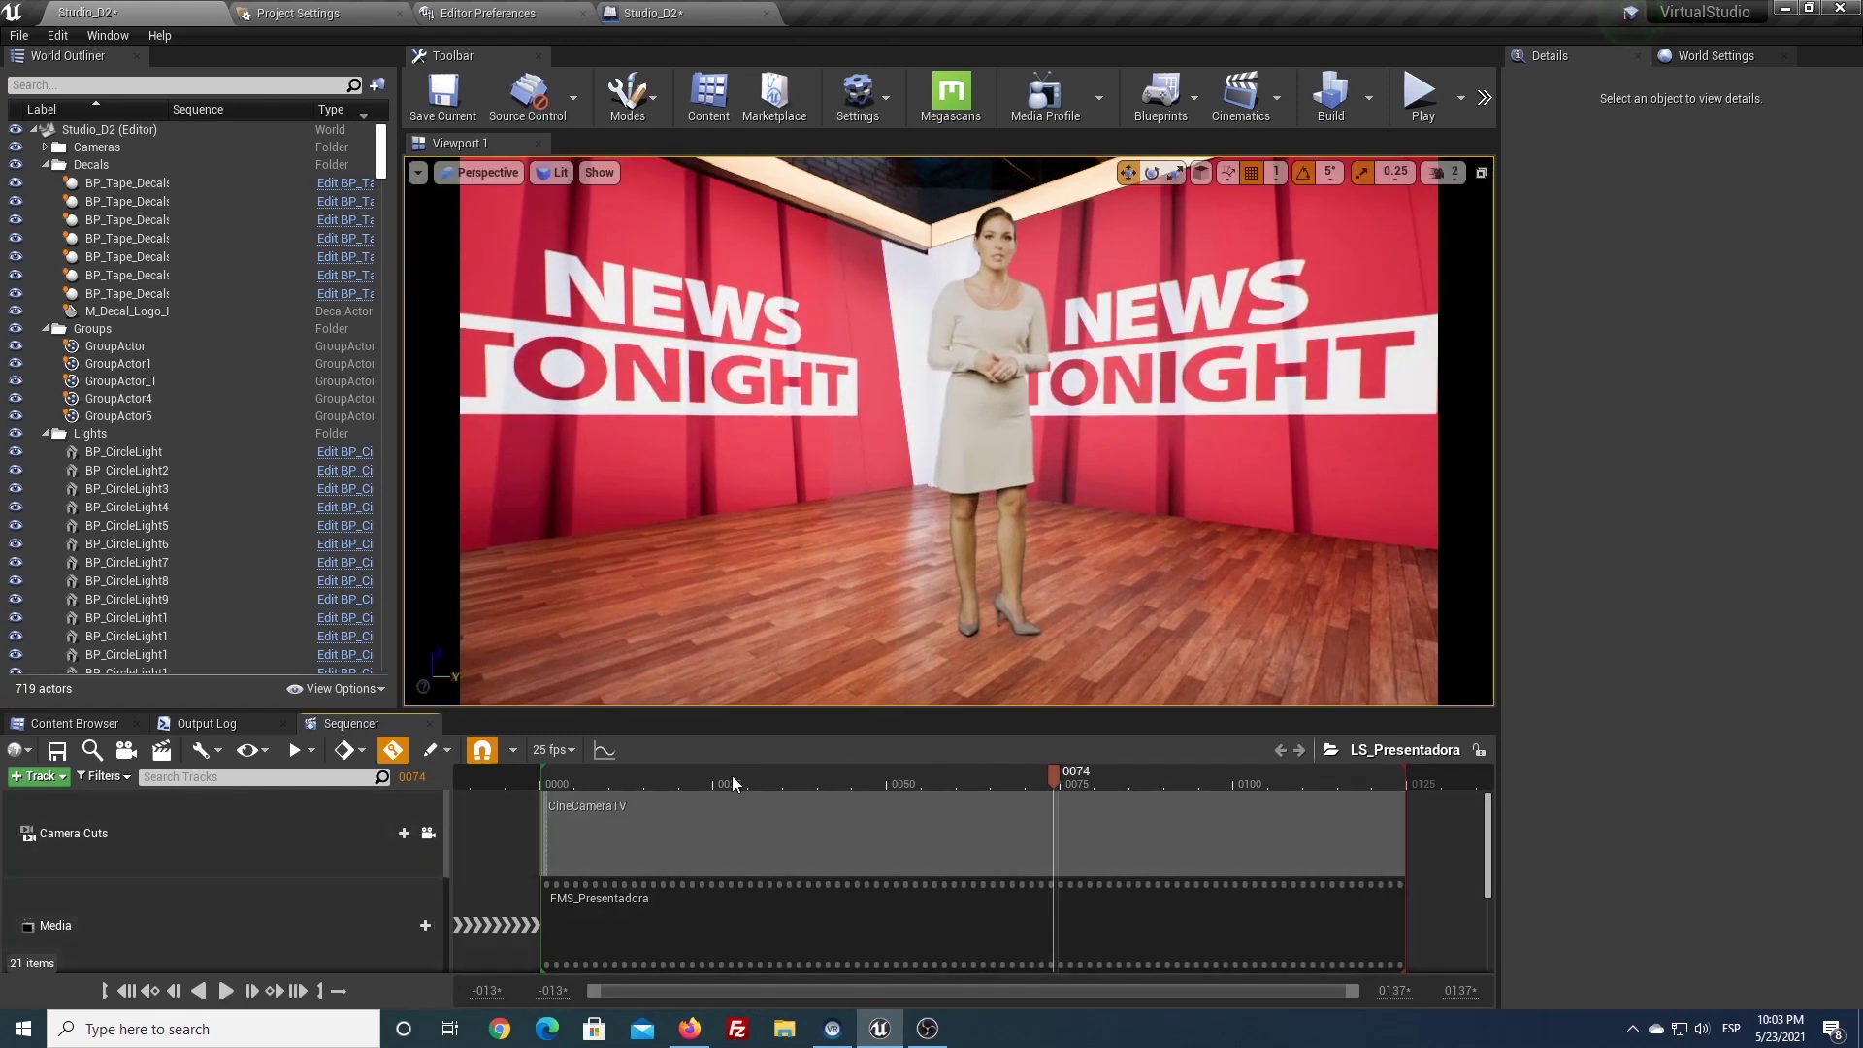
{"action": "mouse_move", "coordinate": [590, 784]}
{"action": "left_mouse_down"}
{"action": "mouse_move", "coordinate": [831, 773]}
{"action": "mouse_move", "coordinate": [655, 789]}
{"action": "left_mouse_up"}
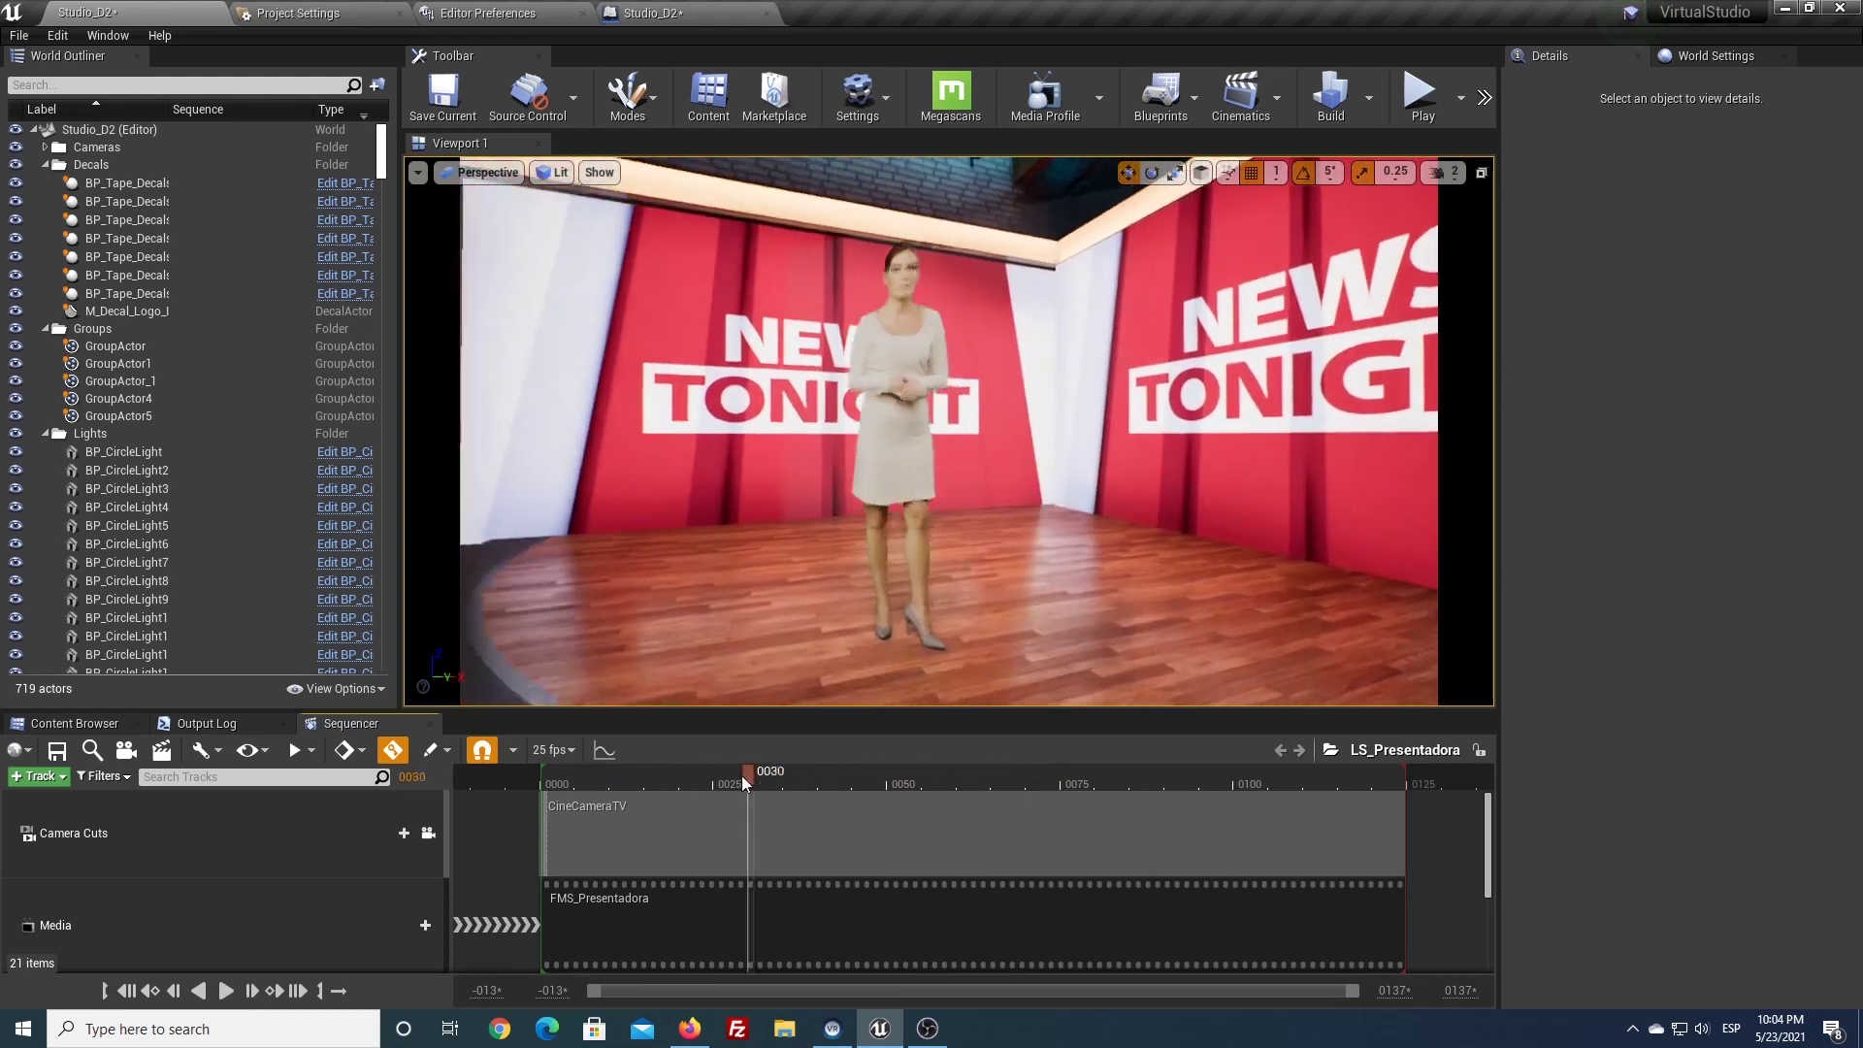
Capture the movie at 75 compression quality with Use Separate Process off, saving the level
{"action": "left_click", "coordinate": [161, 753]}
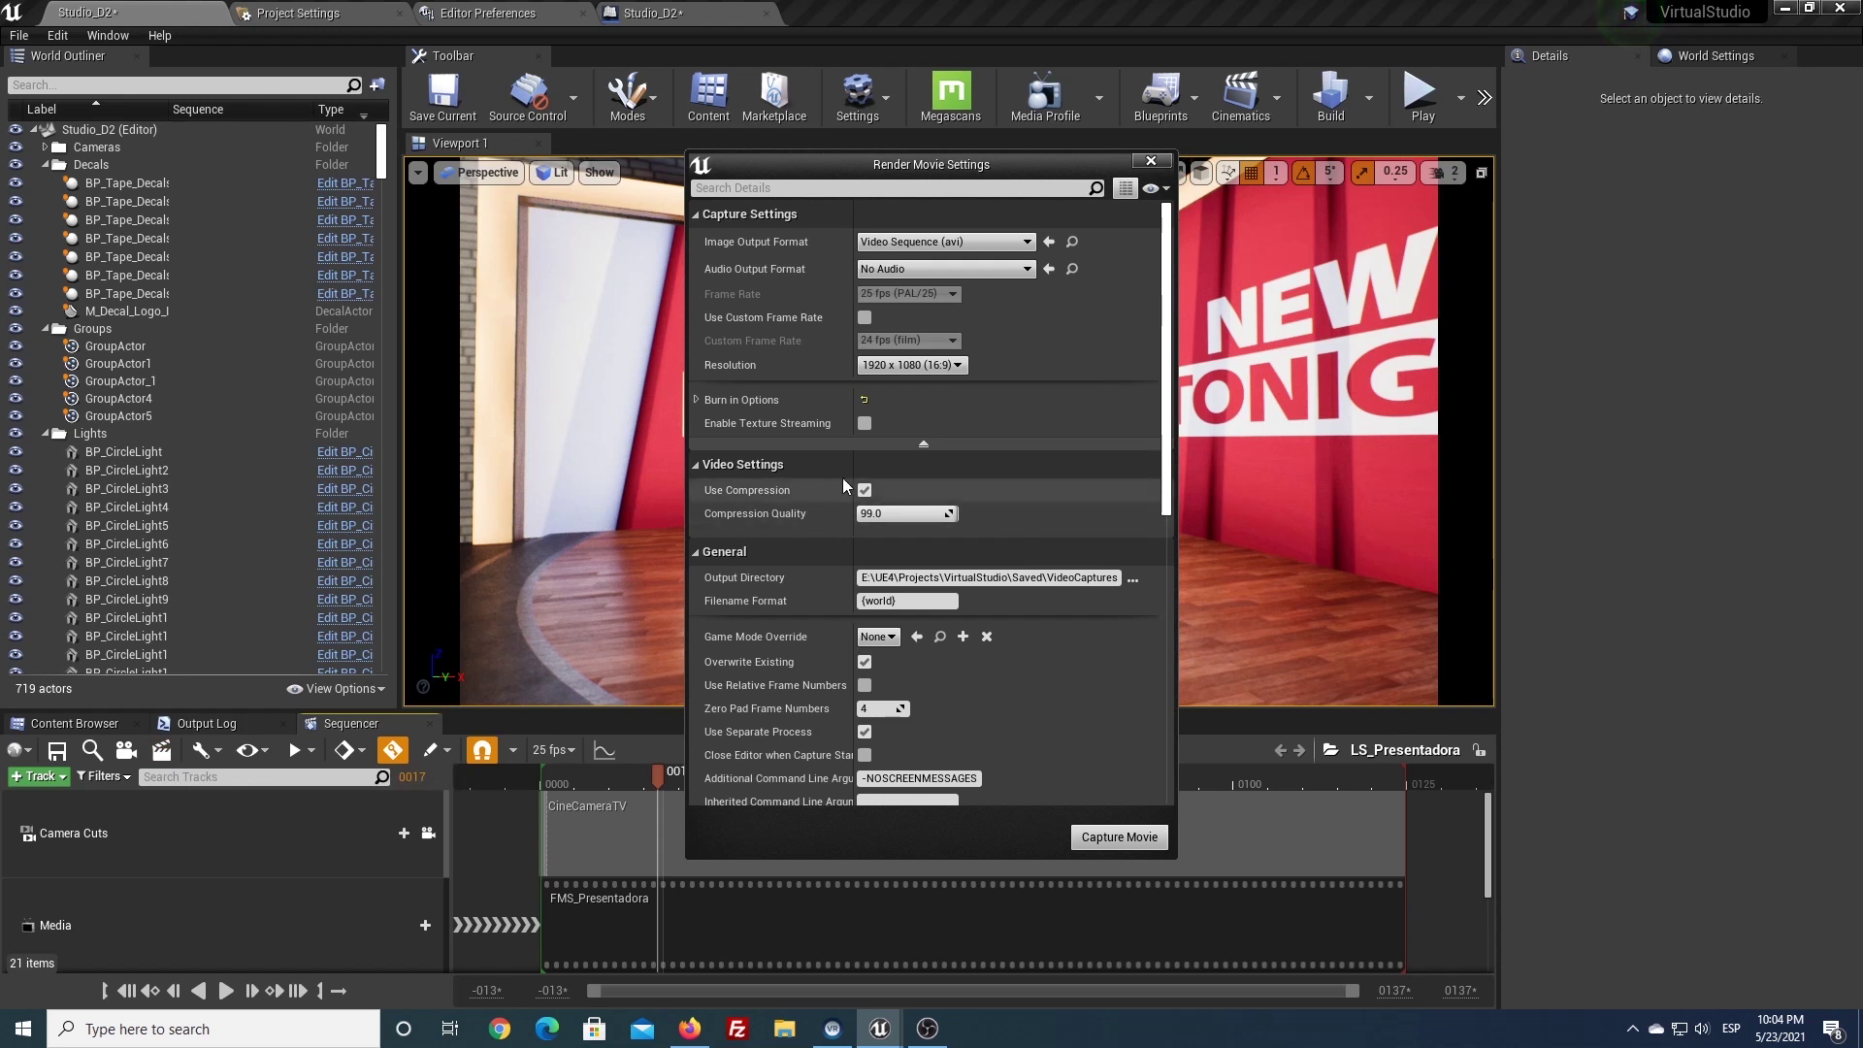
{"action": "left_click", "coordinate": [910, 522]}
{"action": "type", "text": "75"}
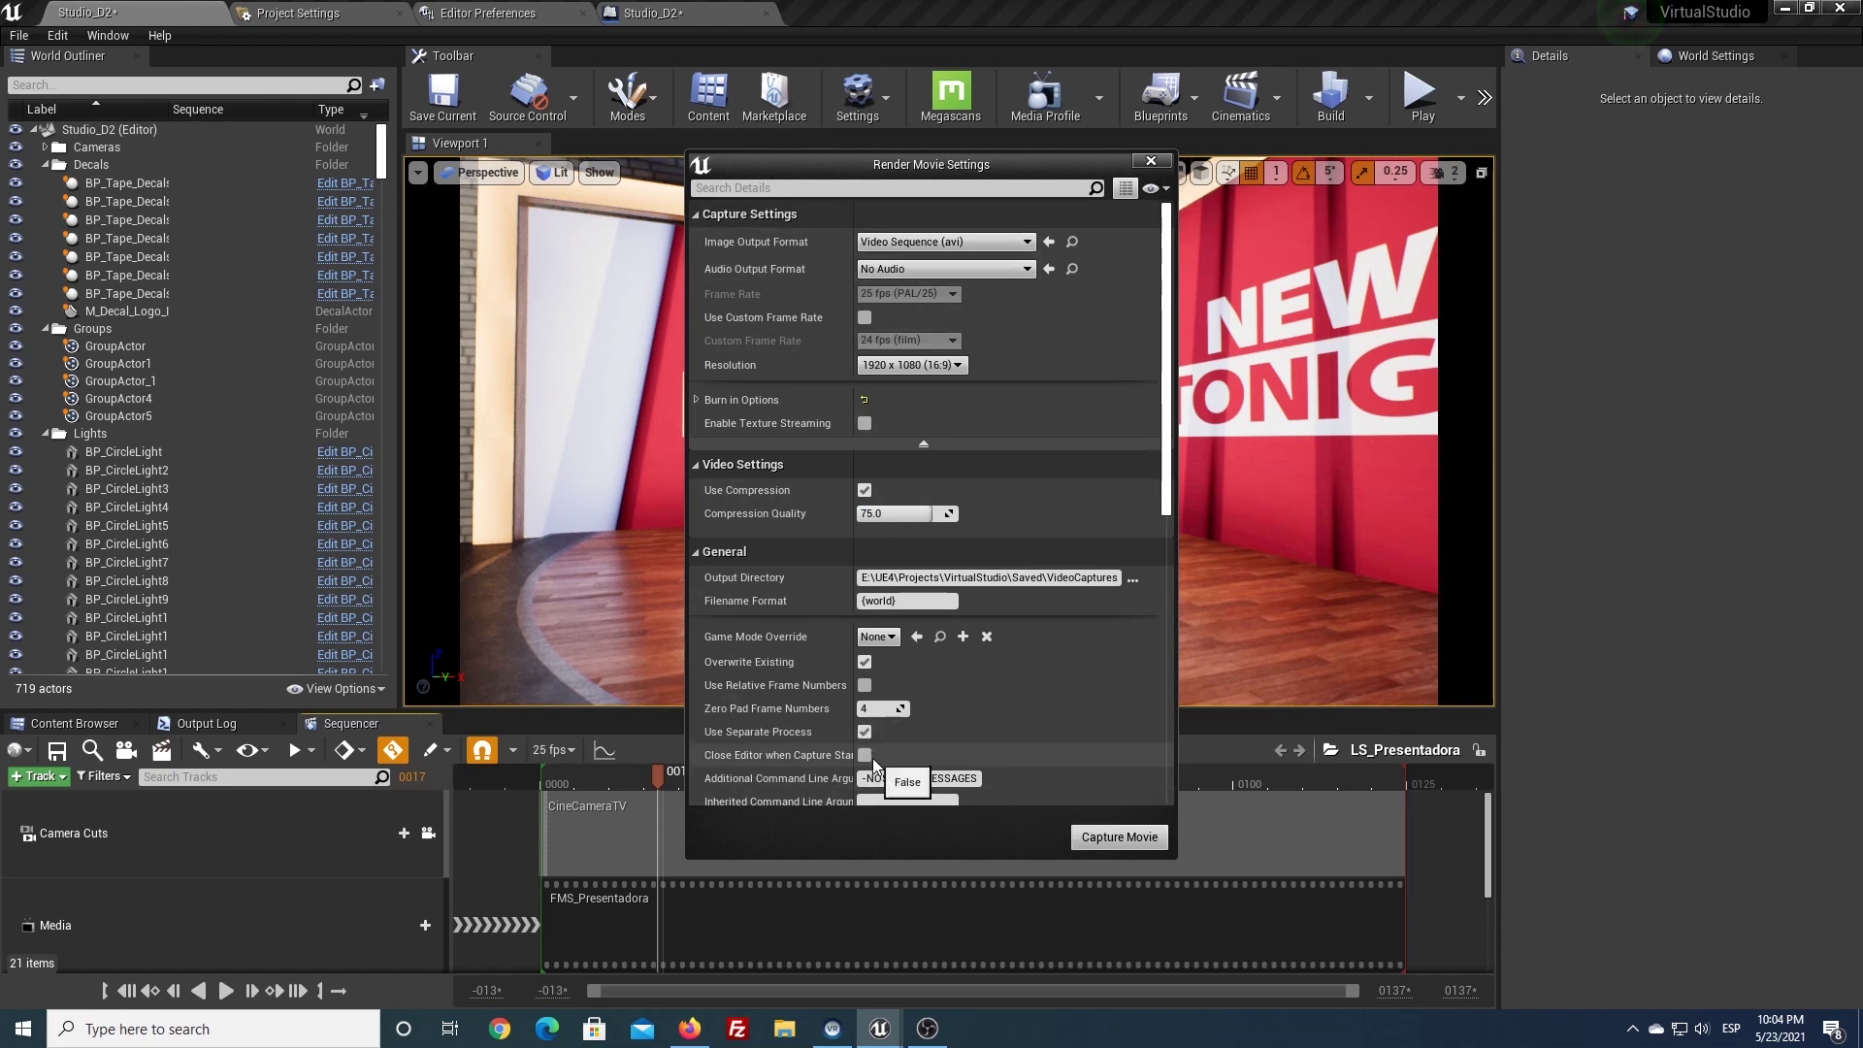
{"action": "left_click", "coordinate": [865, 734]}
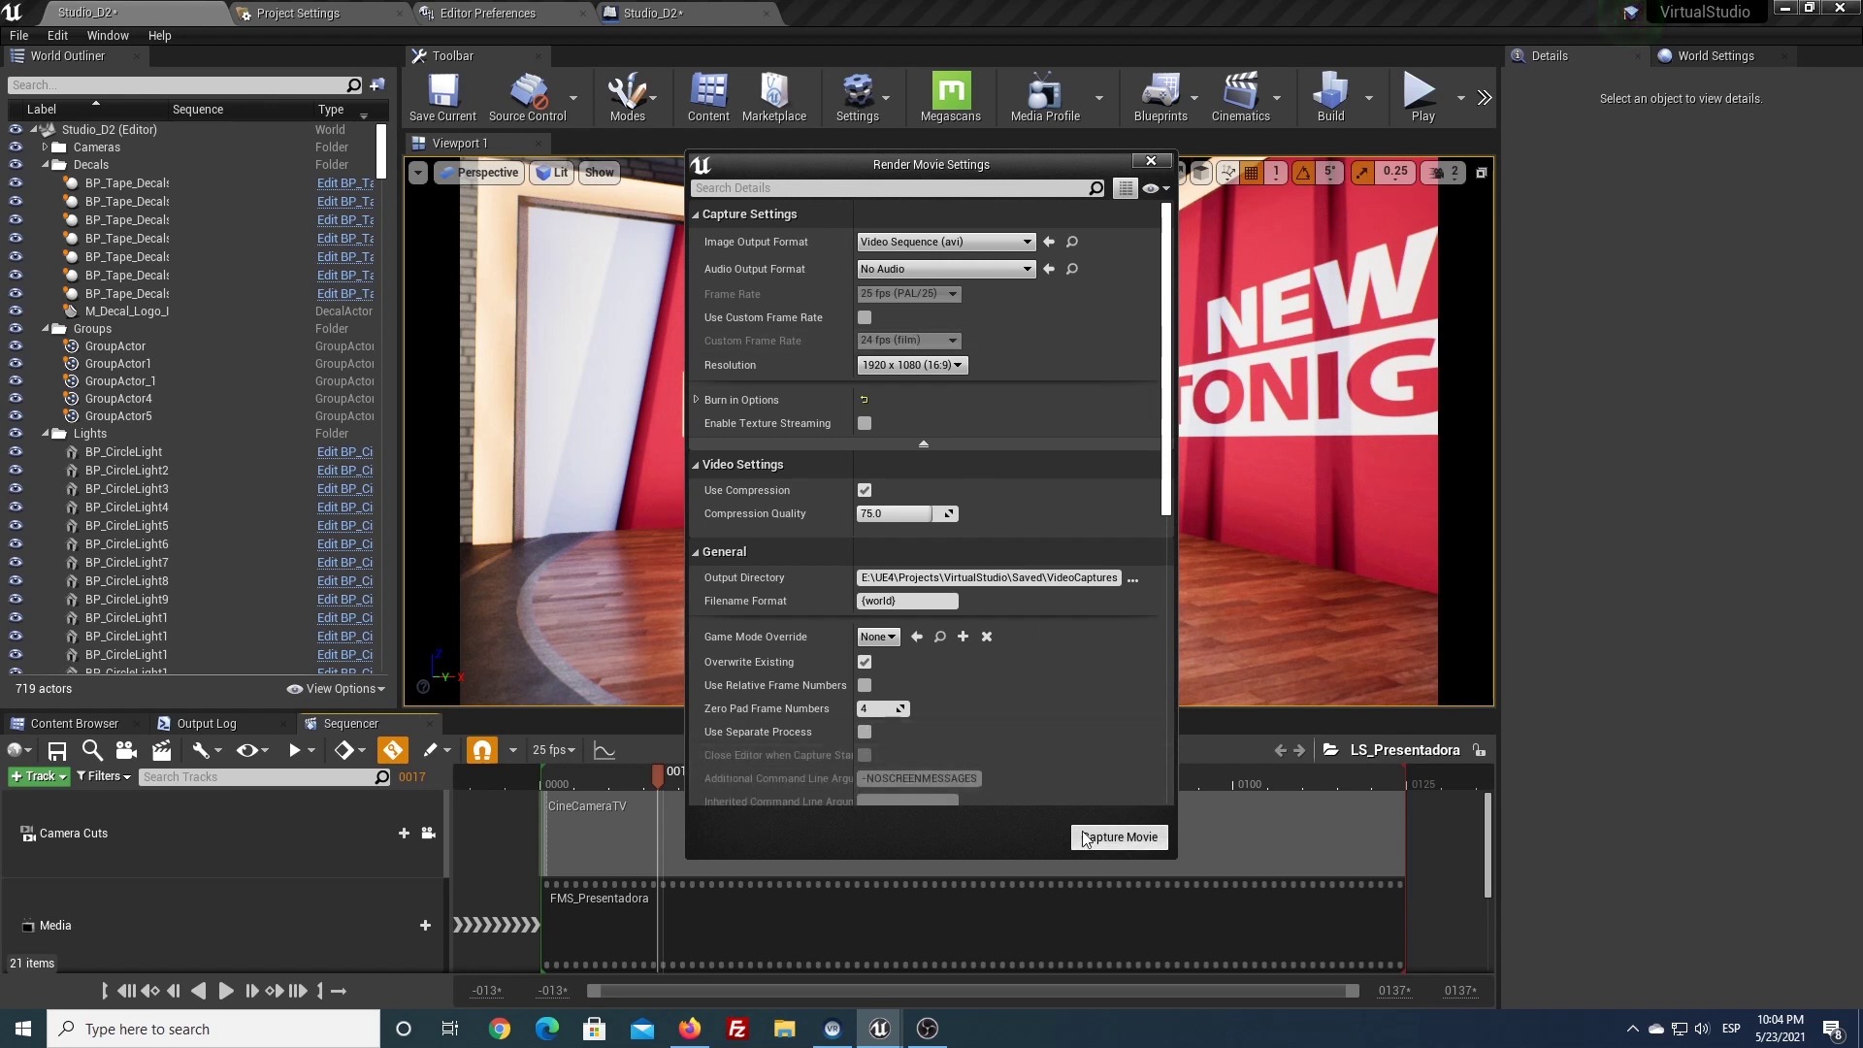
{"action": "left_click", "coordinate": [1119, 840]}
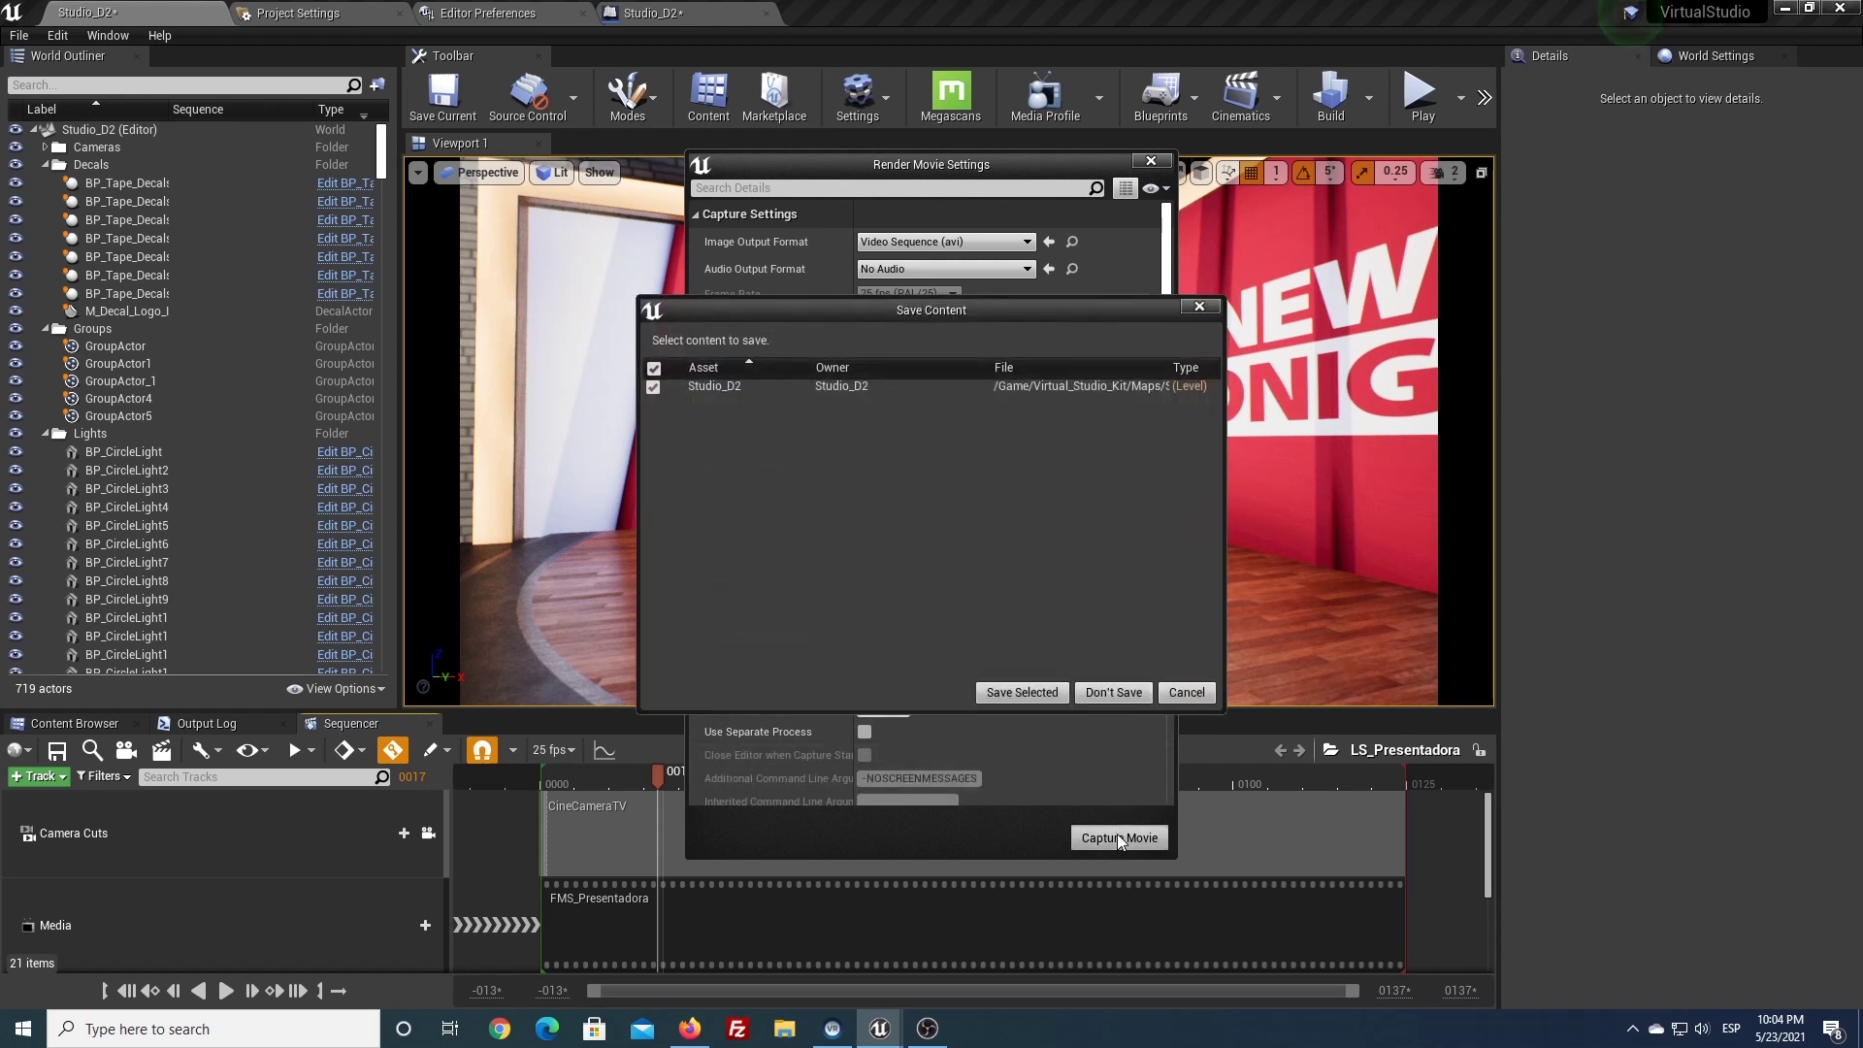
{"action": "left_click", "coordinate": [1017, 691]}
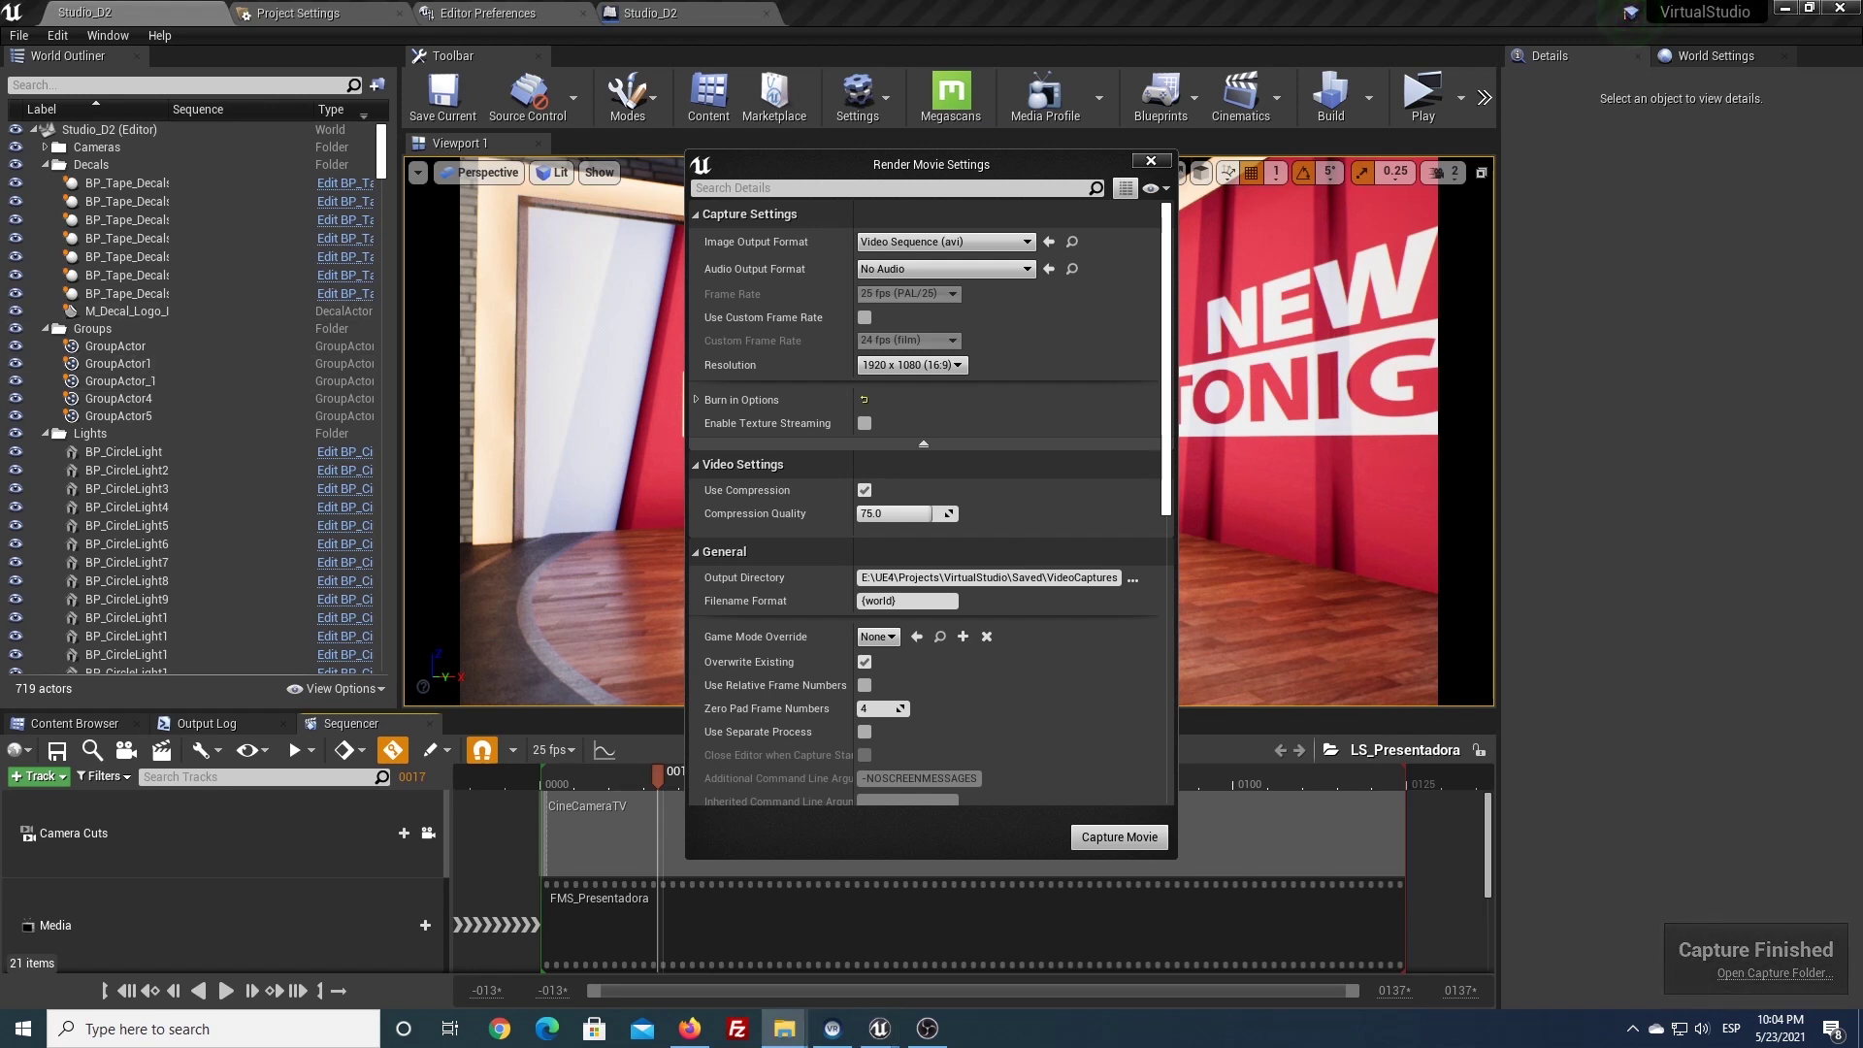
Open the capture folder and play Studio_D2.avi maximised in the video player
{"action": "left_click", "coordinate": [1775, 973]}
{"action": "left_click_drag", "start_coordinate": [1090, 424], "coordinate": [1113, 260]}
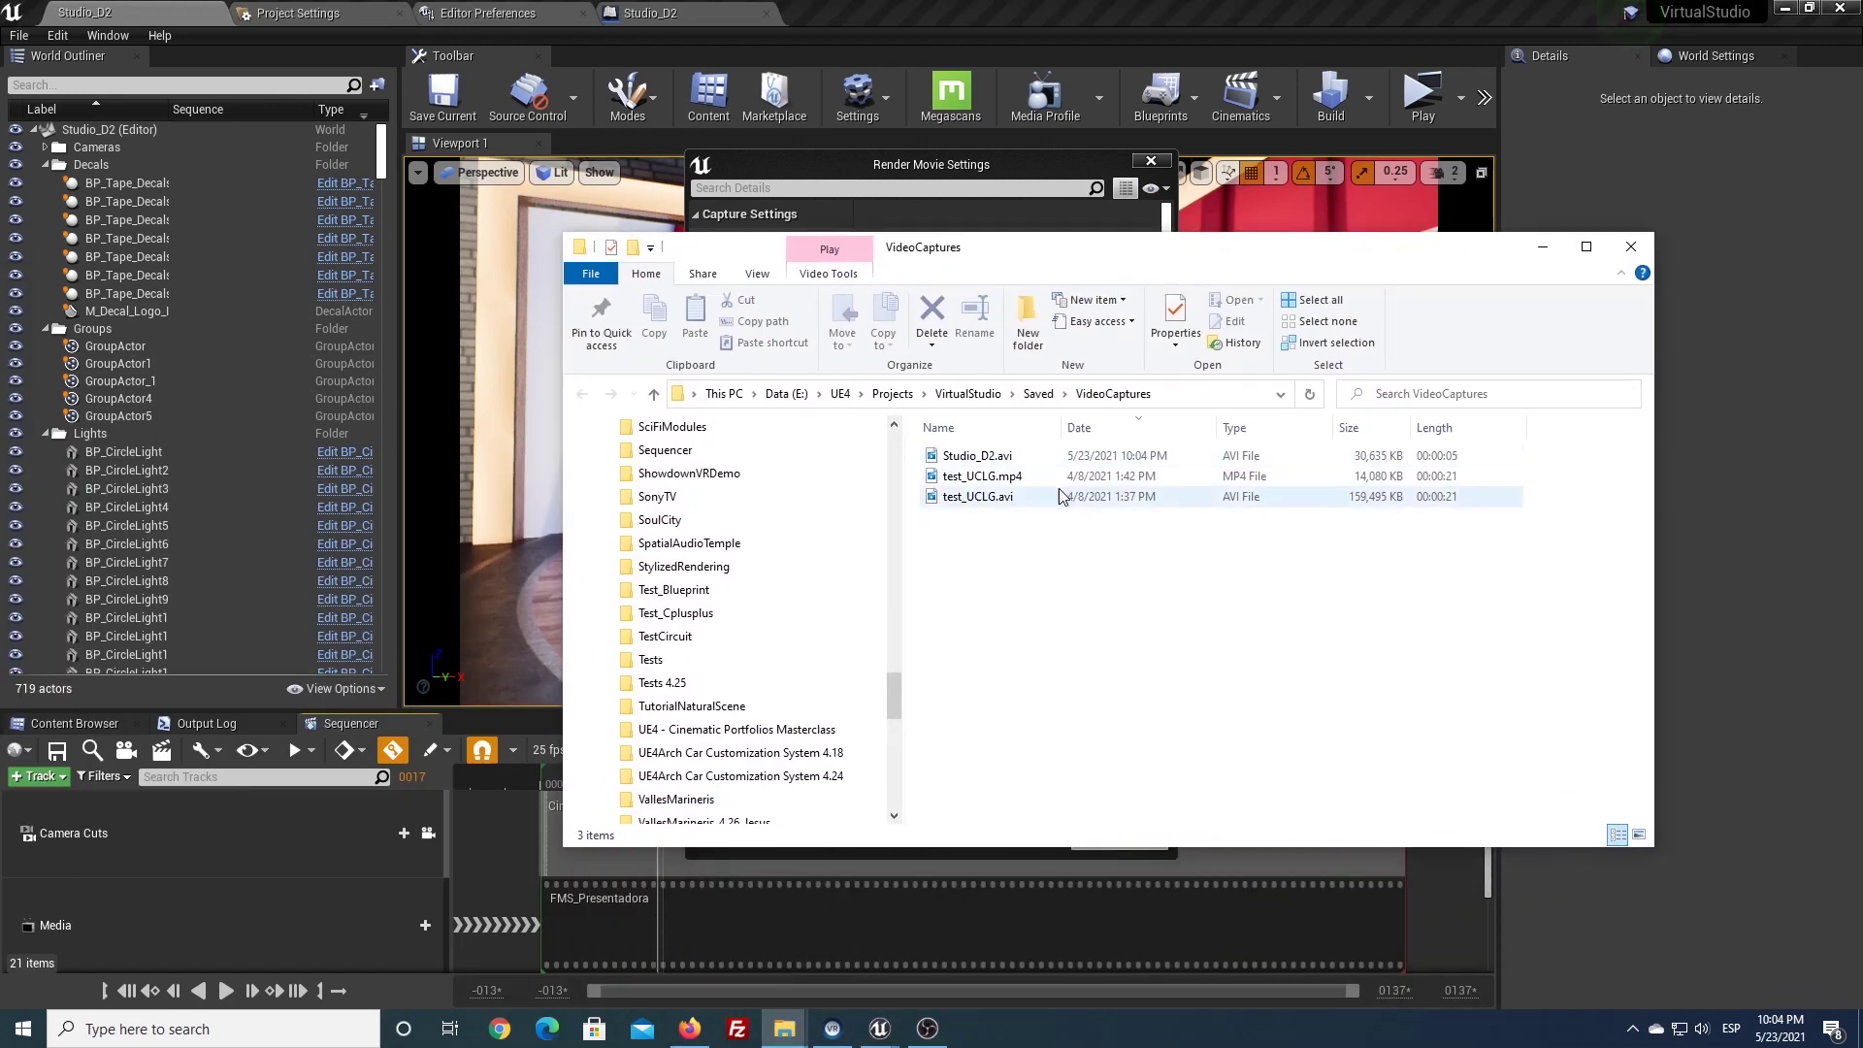
{"action": "double_click", "coordinate": [1008, 464]}
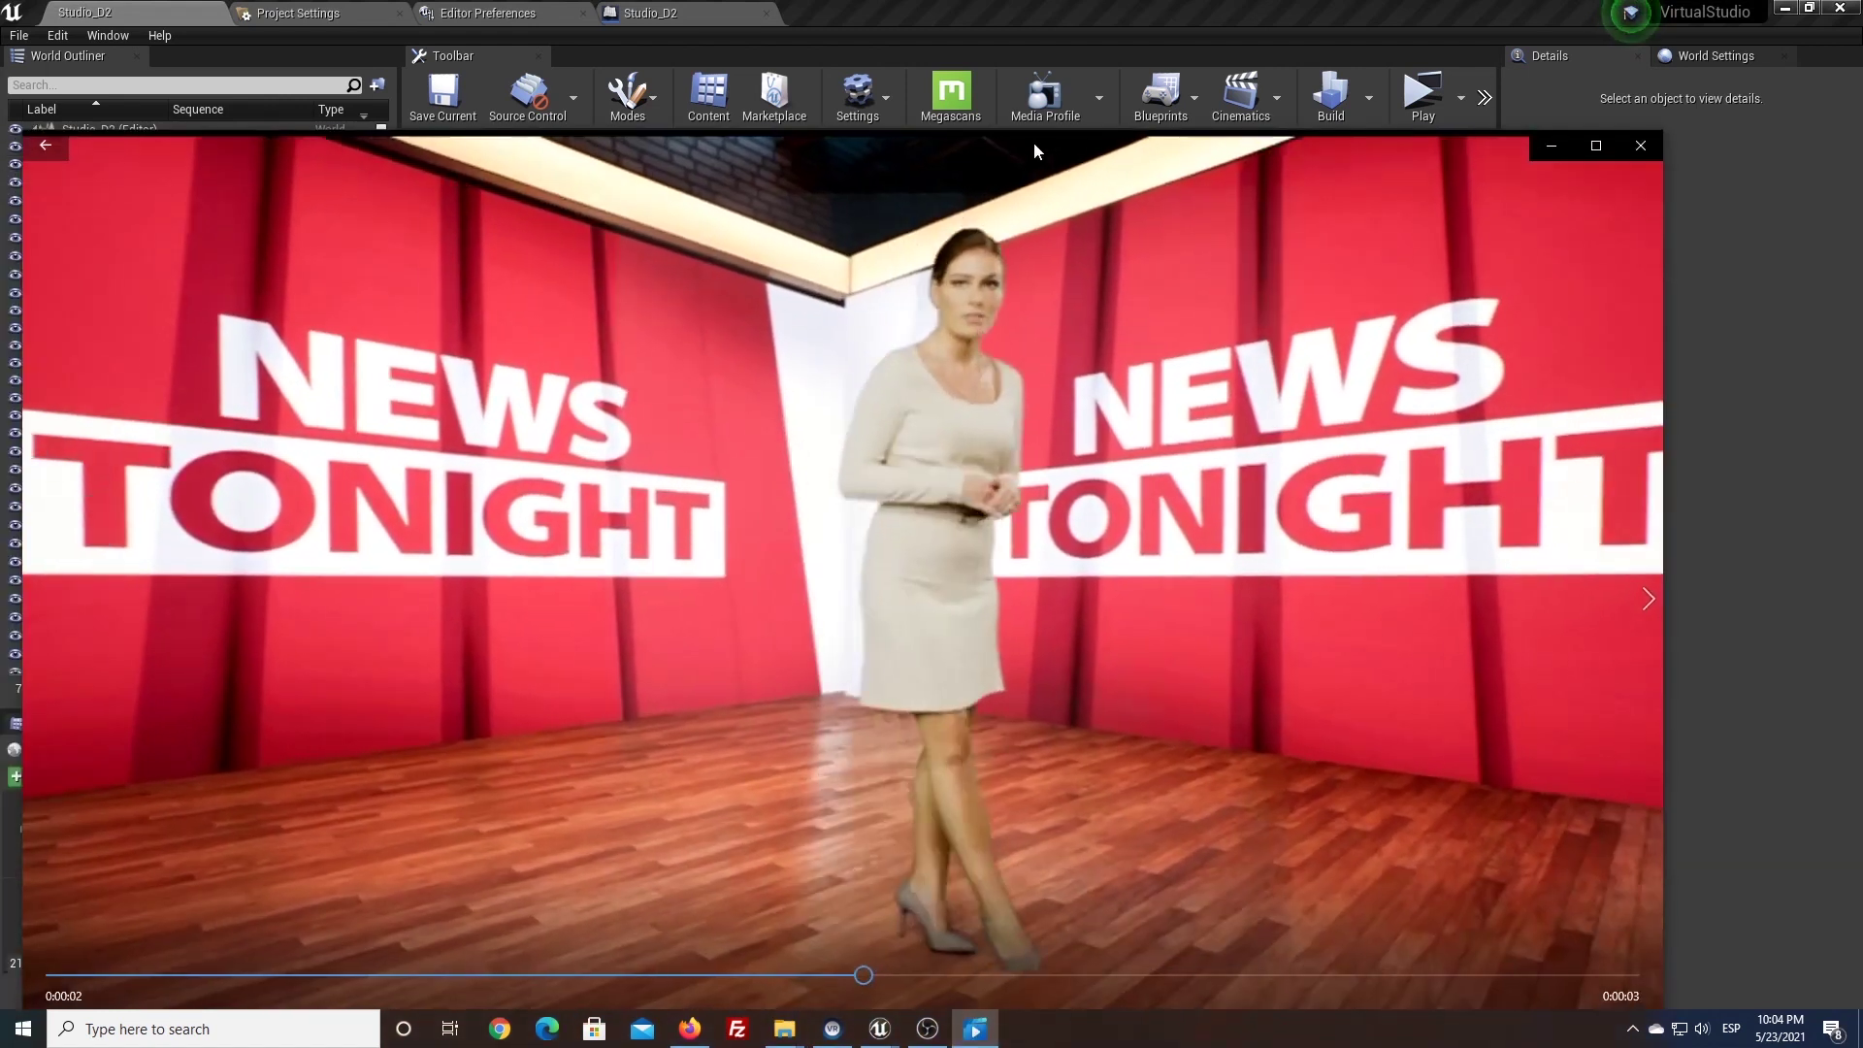
{"action": "double_click", "coordinate": [1033, 142]}
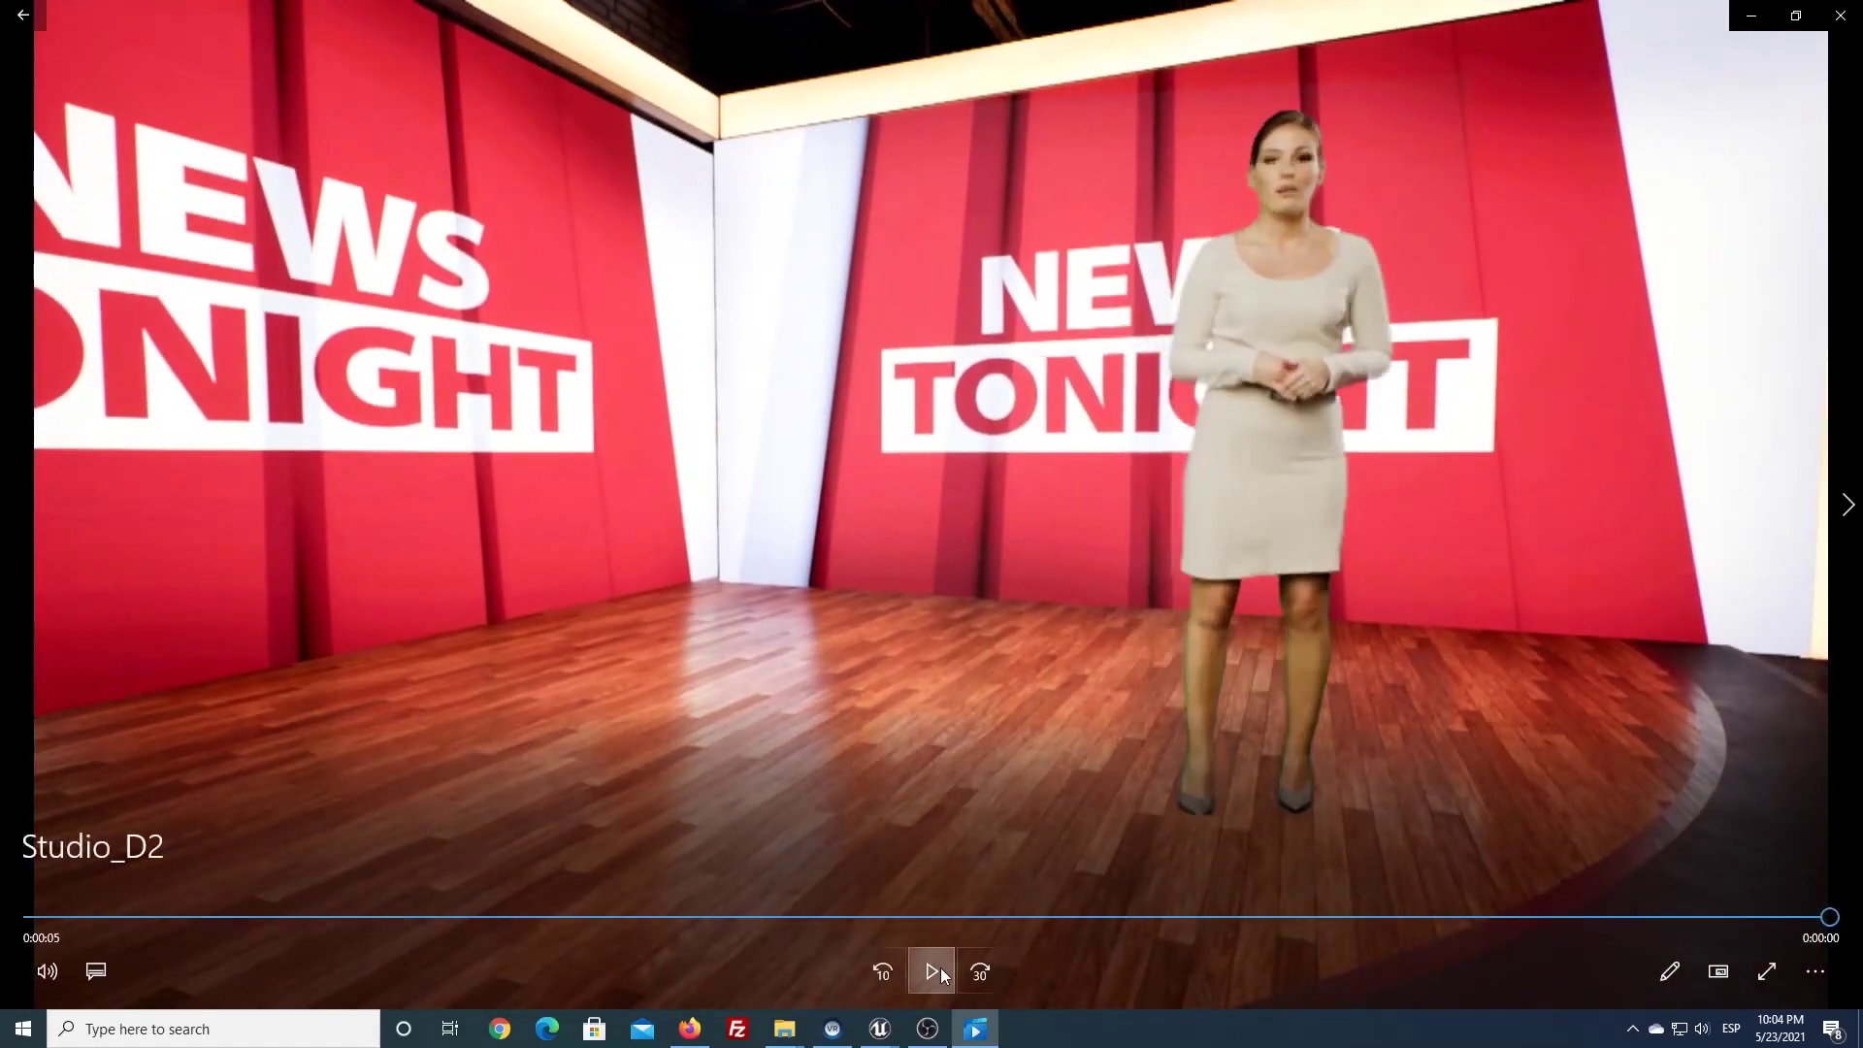
Replay the Studio_D2 clip twice, close it, then replay Green_Beige-Girl_test twice
{"action": "left_click", "coordinate": [941, 969]}
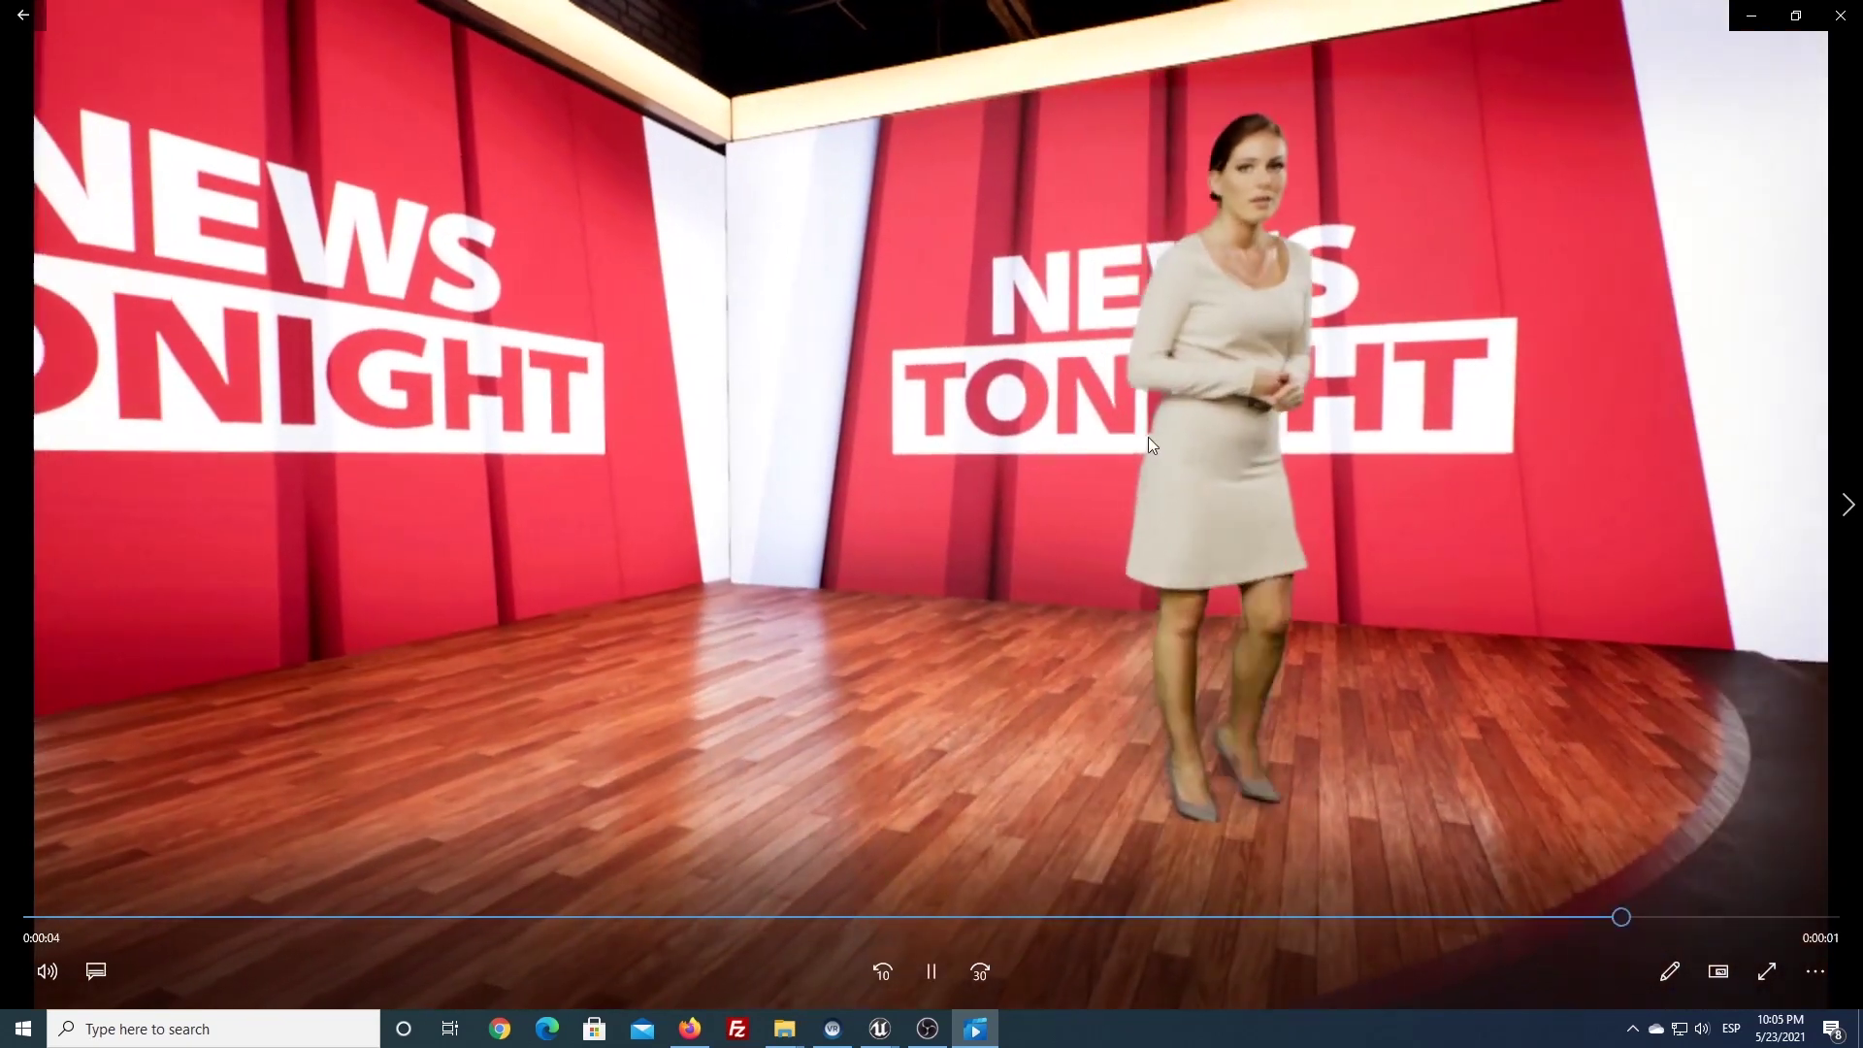
{"action": "left_click", "coordinate": [941, 975]}
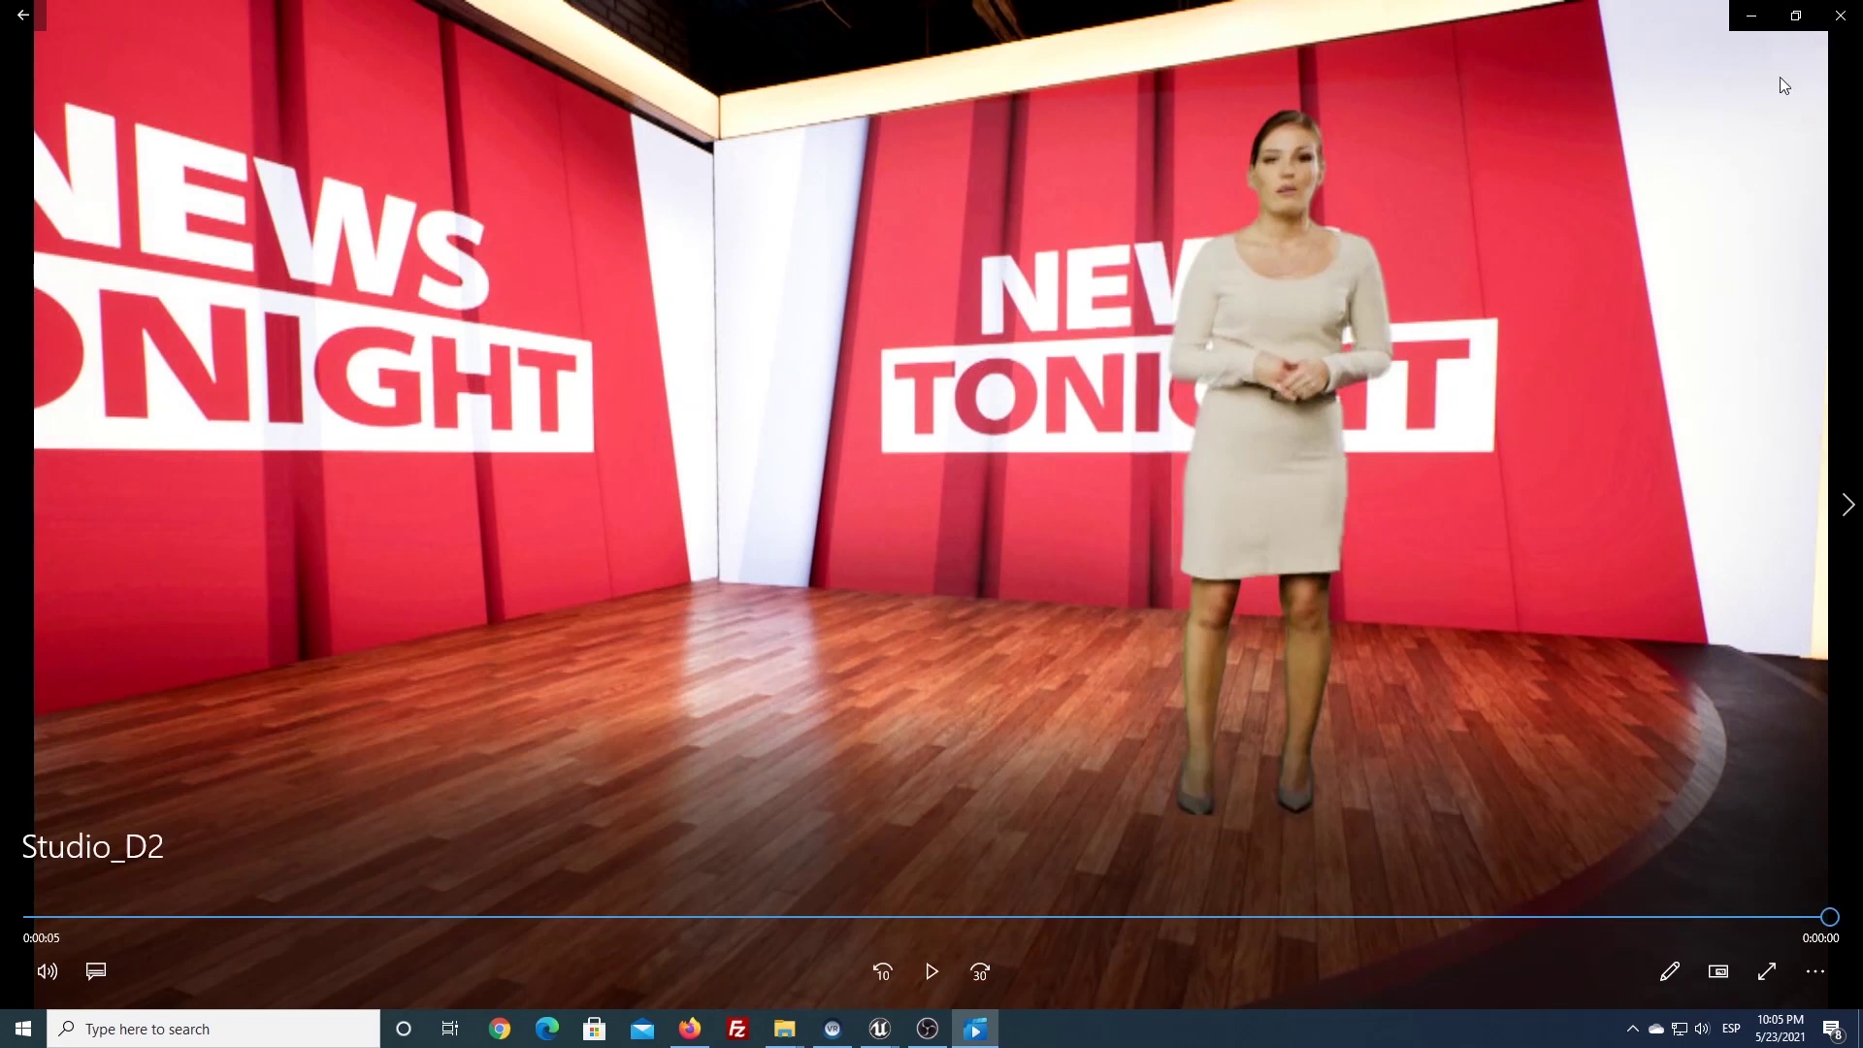
{"action": "left_click", "coordinate": [1843, 14]}
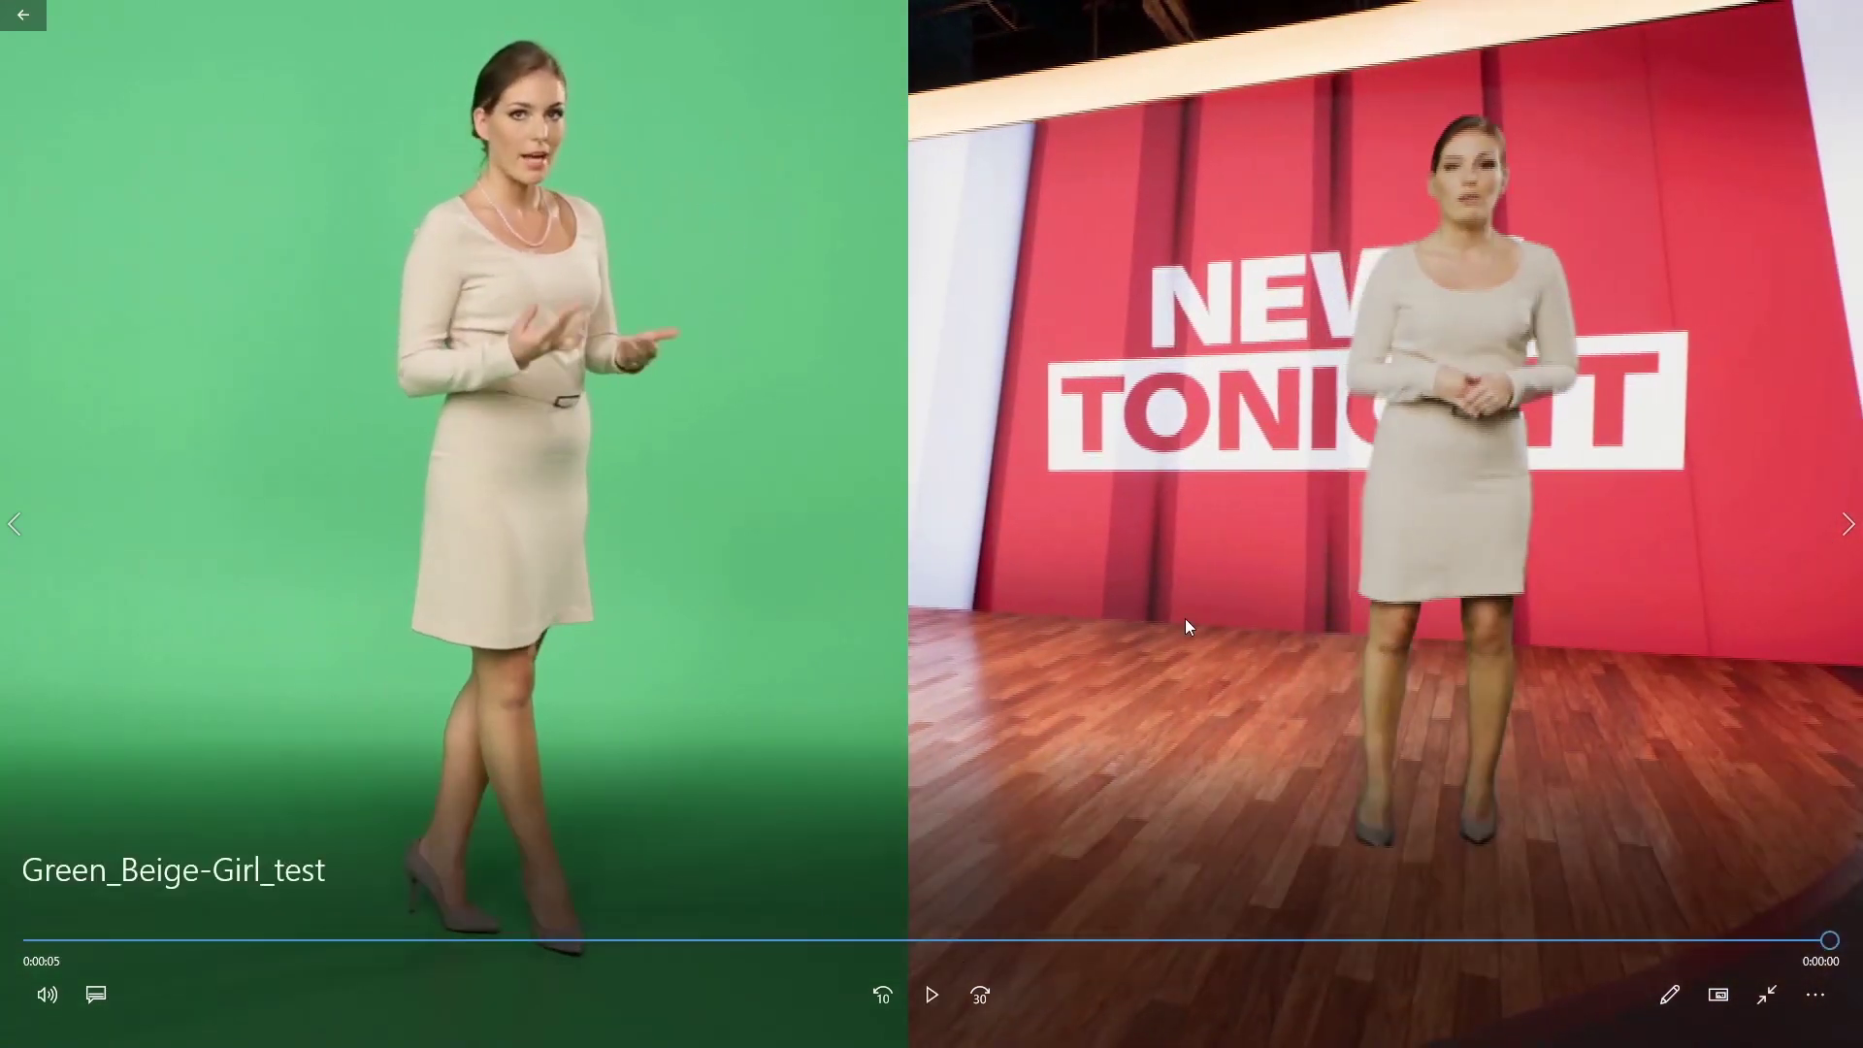
{"action": "left_click", "coordinate": [929, 998]}
{"action": "left_click", "coordinate": [929, 997]}
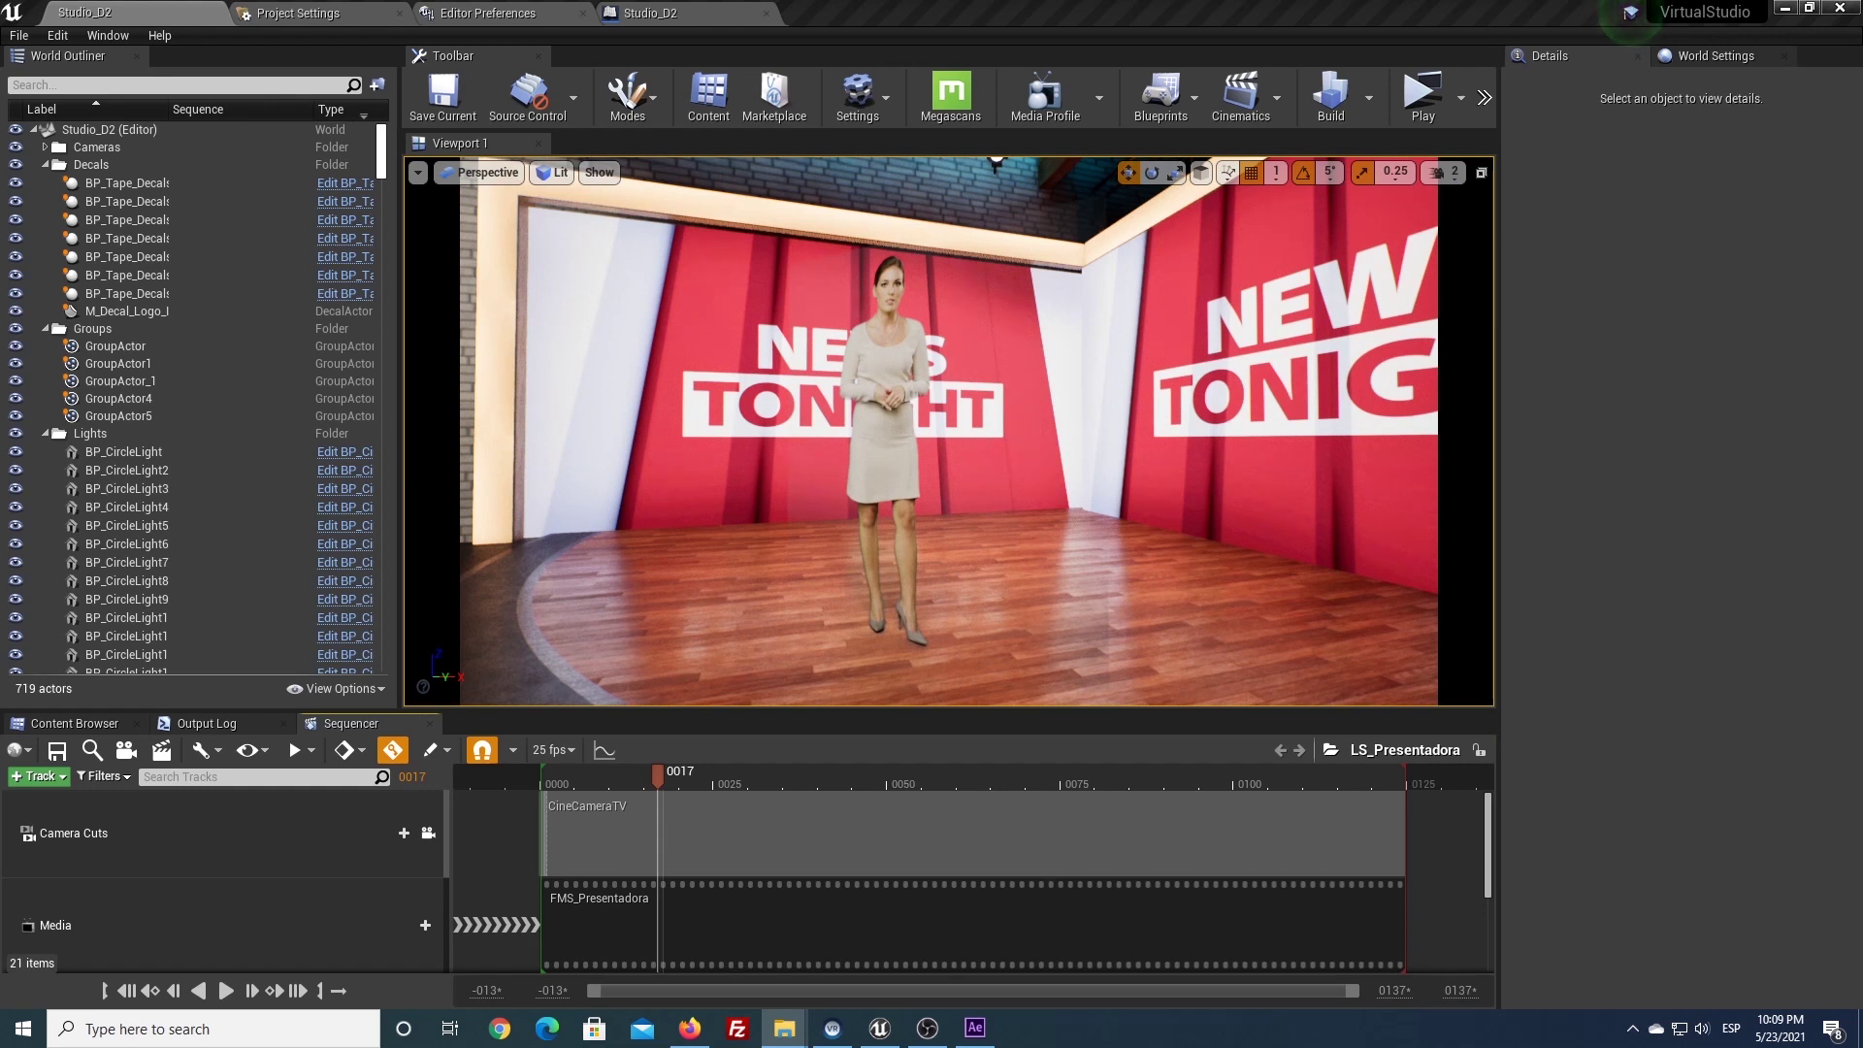
Open the Green_Beige-Girl frames folder in Movies and select Green_Beige-Girl_39801.png
{"action": "mouse_move", "coordinate": [607, 292]}
{"action": "left_mouse_down"}
{"action": "mouse_move", "coordinate": [1480, 555]}
{"action": "mouse_move", "coordinate": [872, 159]}
{"action": "left_mouse_up"}
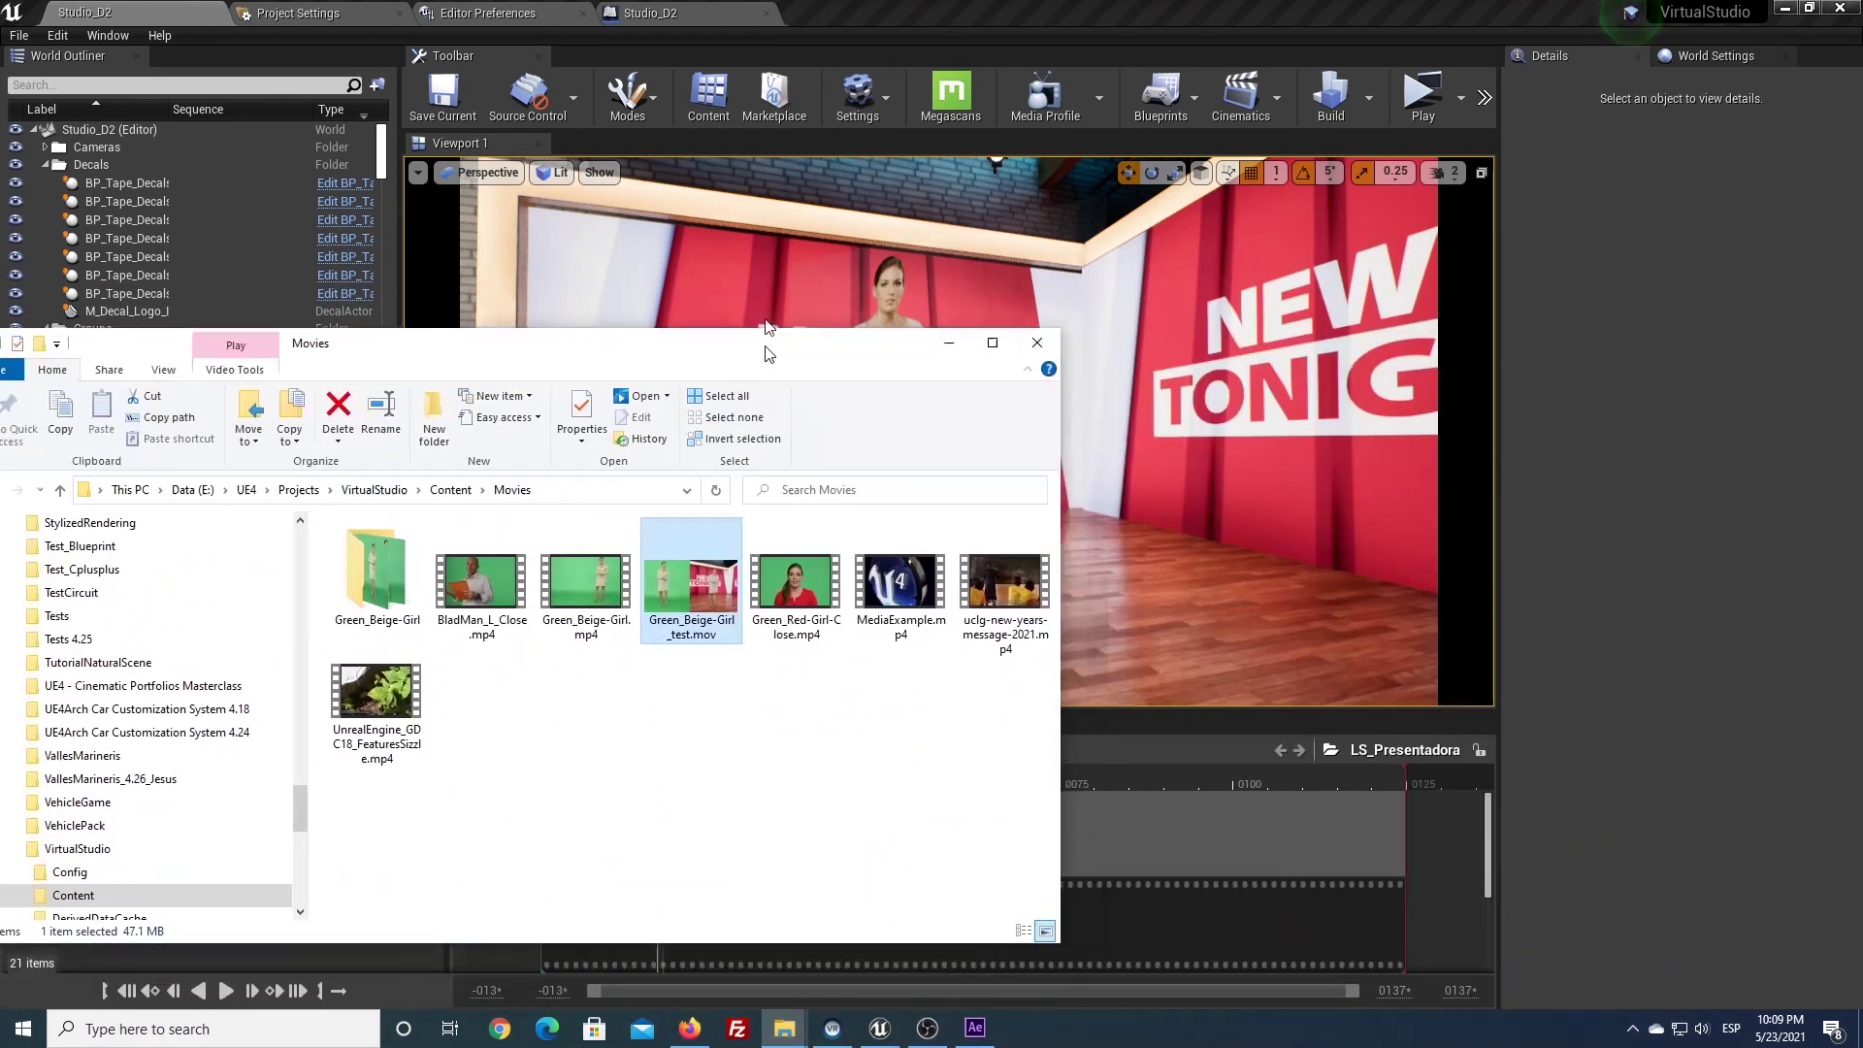
{"action": "left_click", "coordinate": [691, 393]}
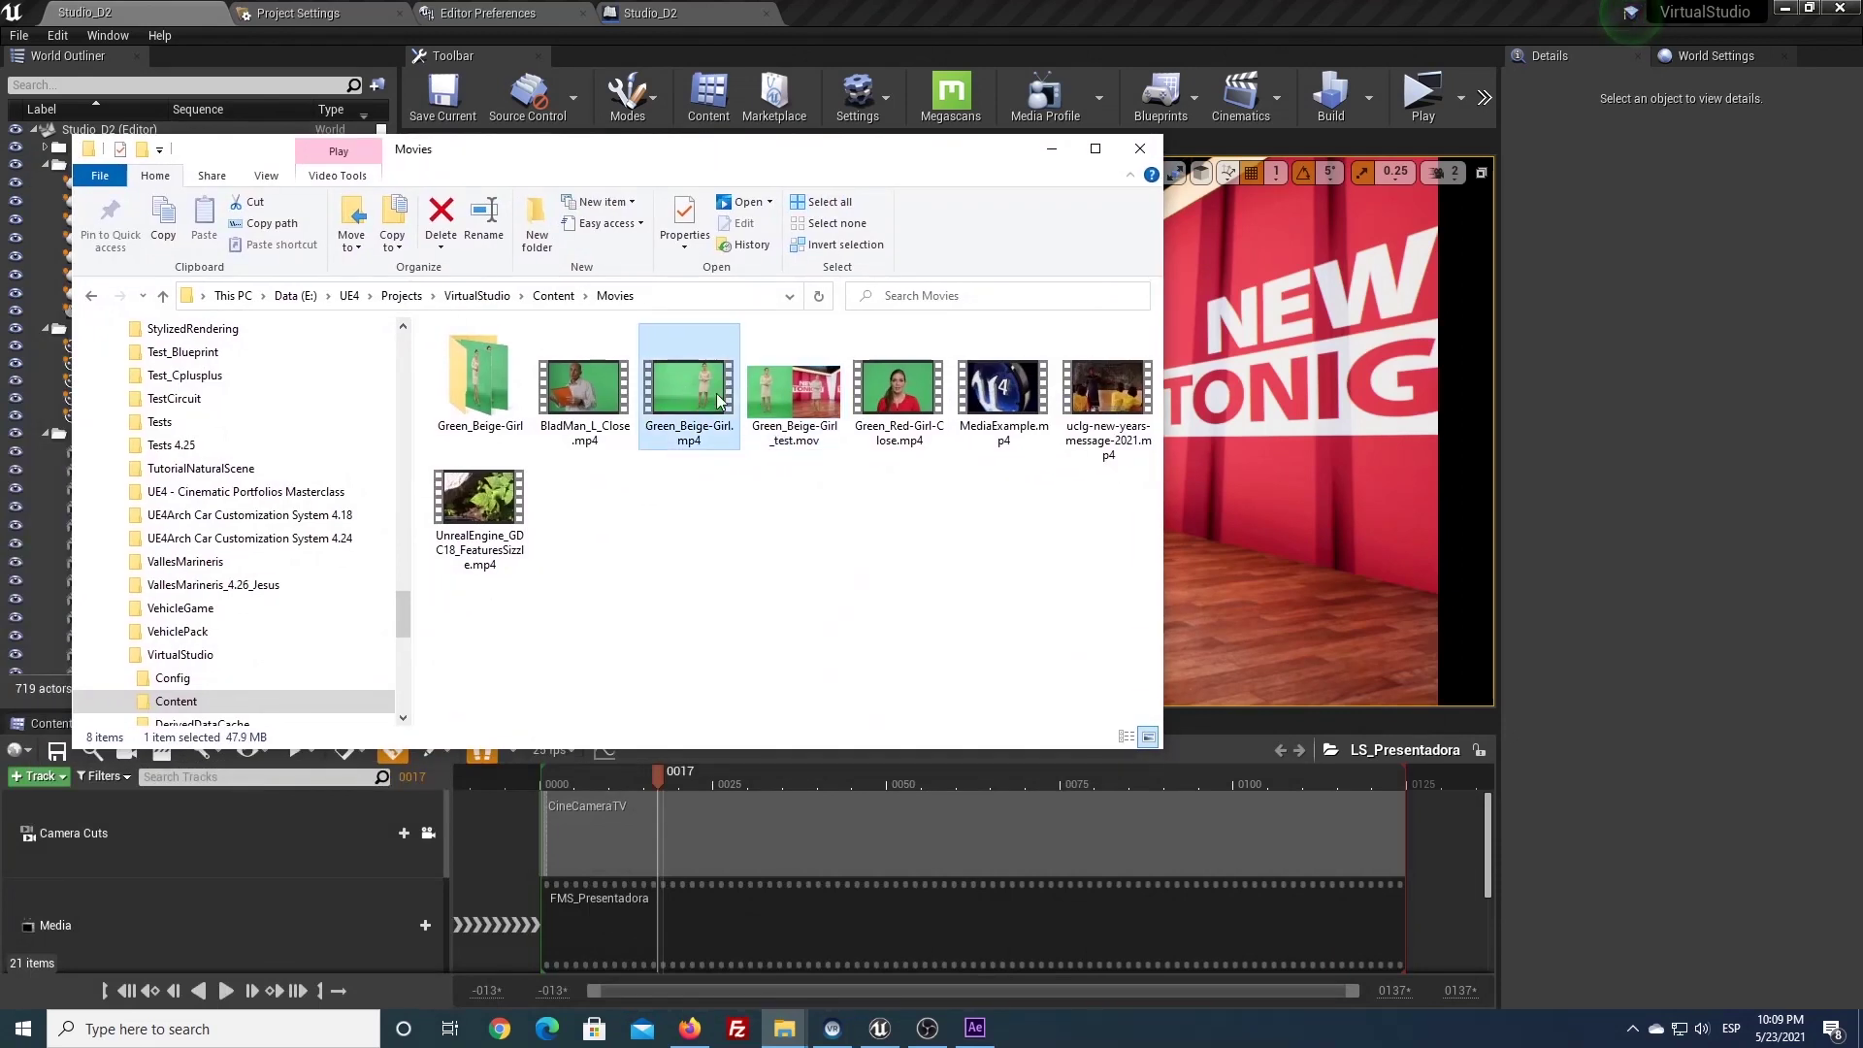
{"action": "double_click", "coordinate": [504, 382]}
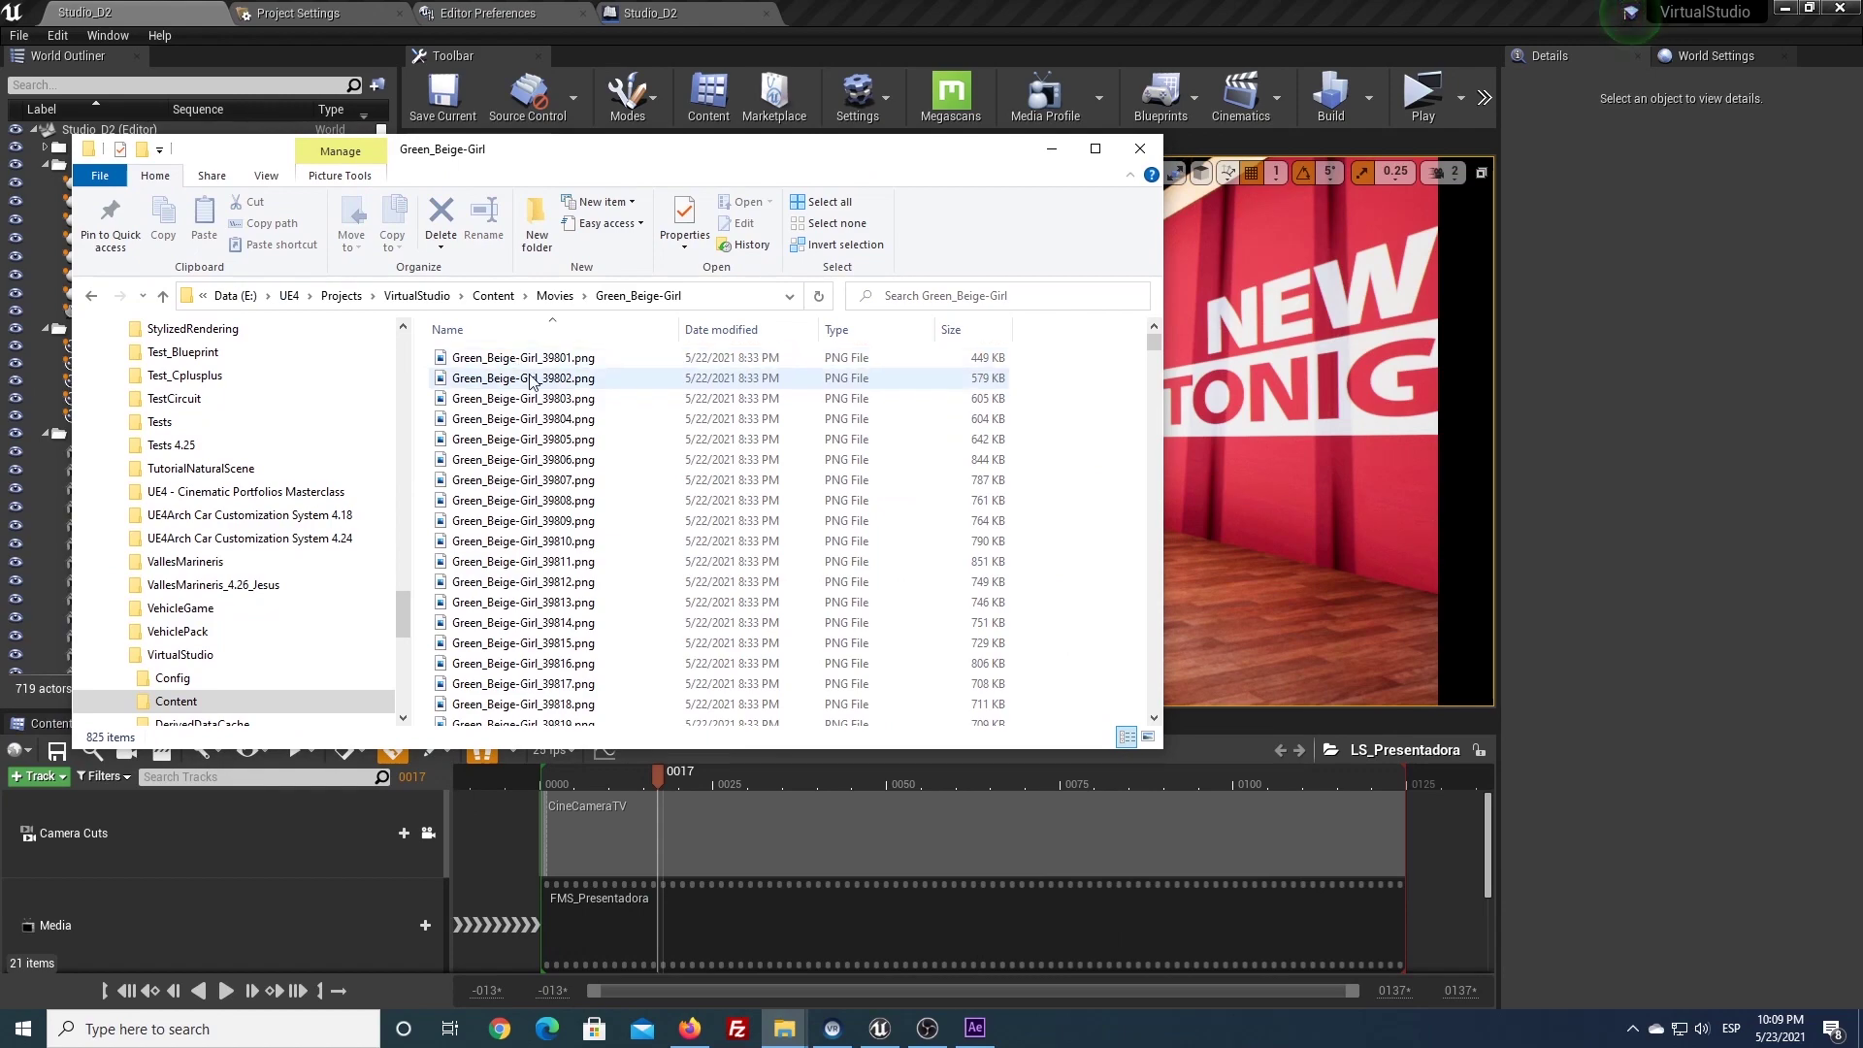
{"action": "left_click", "coordinate": [520, 369]}
View the green-screen PNG frames in Photos, stepping forward to Green_Beige-Girl_39821.png, then close Photos
{"action": "double_click", "coordinate": [520, 367]}
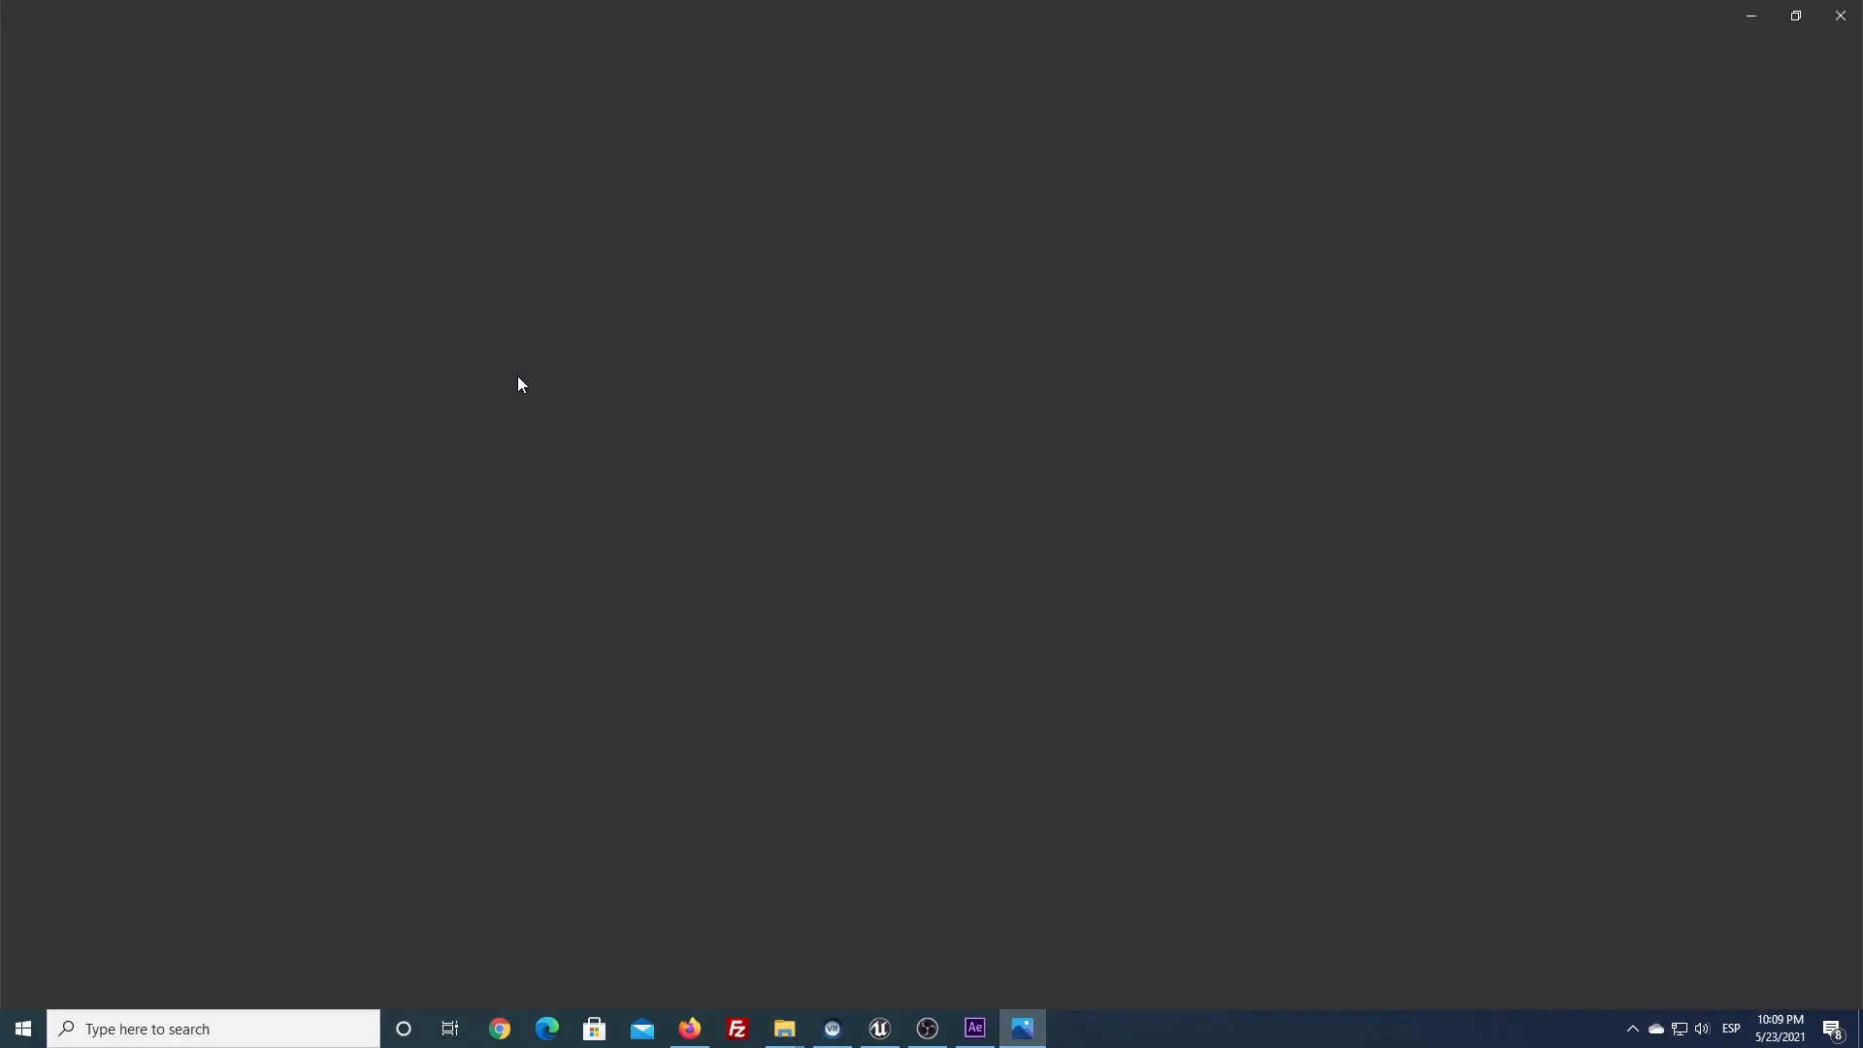
{"action": "key", "text": "Right"}
{"action": "key", "text": "Right"}
{"action": "key", "text": "Right"}
{"action": "key", "text": "Right"}
{"action": "key", "text": "Right"}
{"action": "key", "text": "Right"}
{"action": "key", "text": "Right"}
{"action": "key", "text": "Right"}
{"action": "key", "text": "Right"}
{"action": "key", "text": "Right"}
{"action": "key", "text": "Right"}
{"action": "key", "text": "Right"}
{"action": "key", "text": "Right"}
{"action": "key", "text": "Right"}
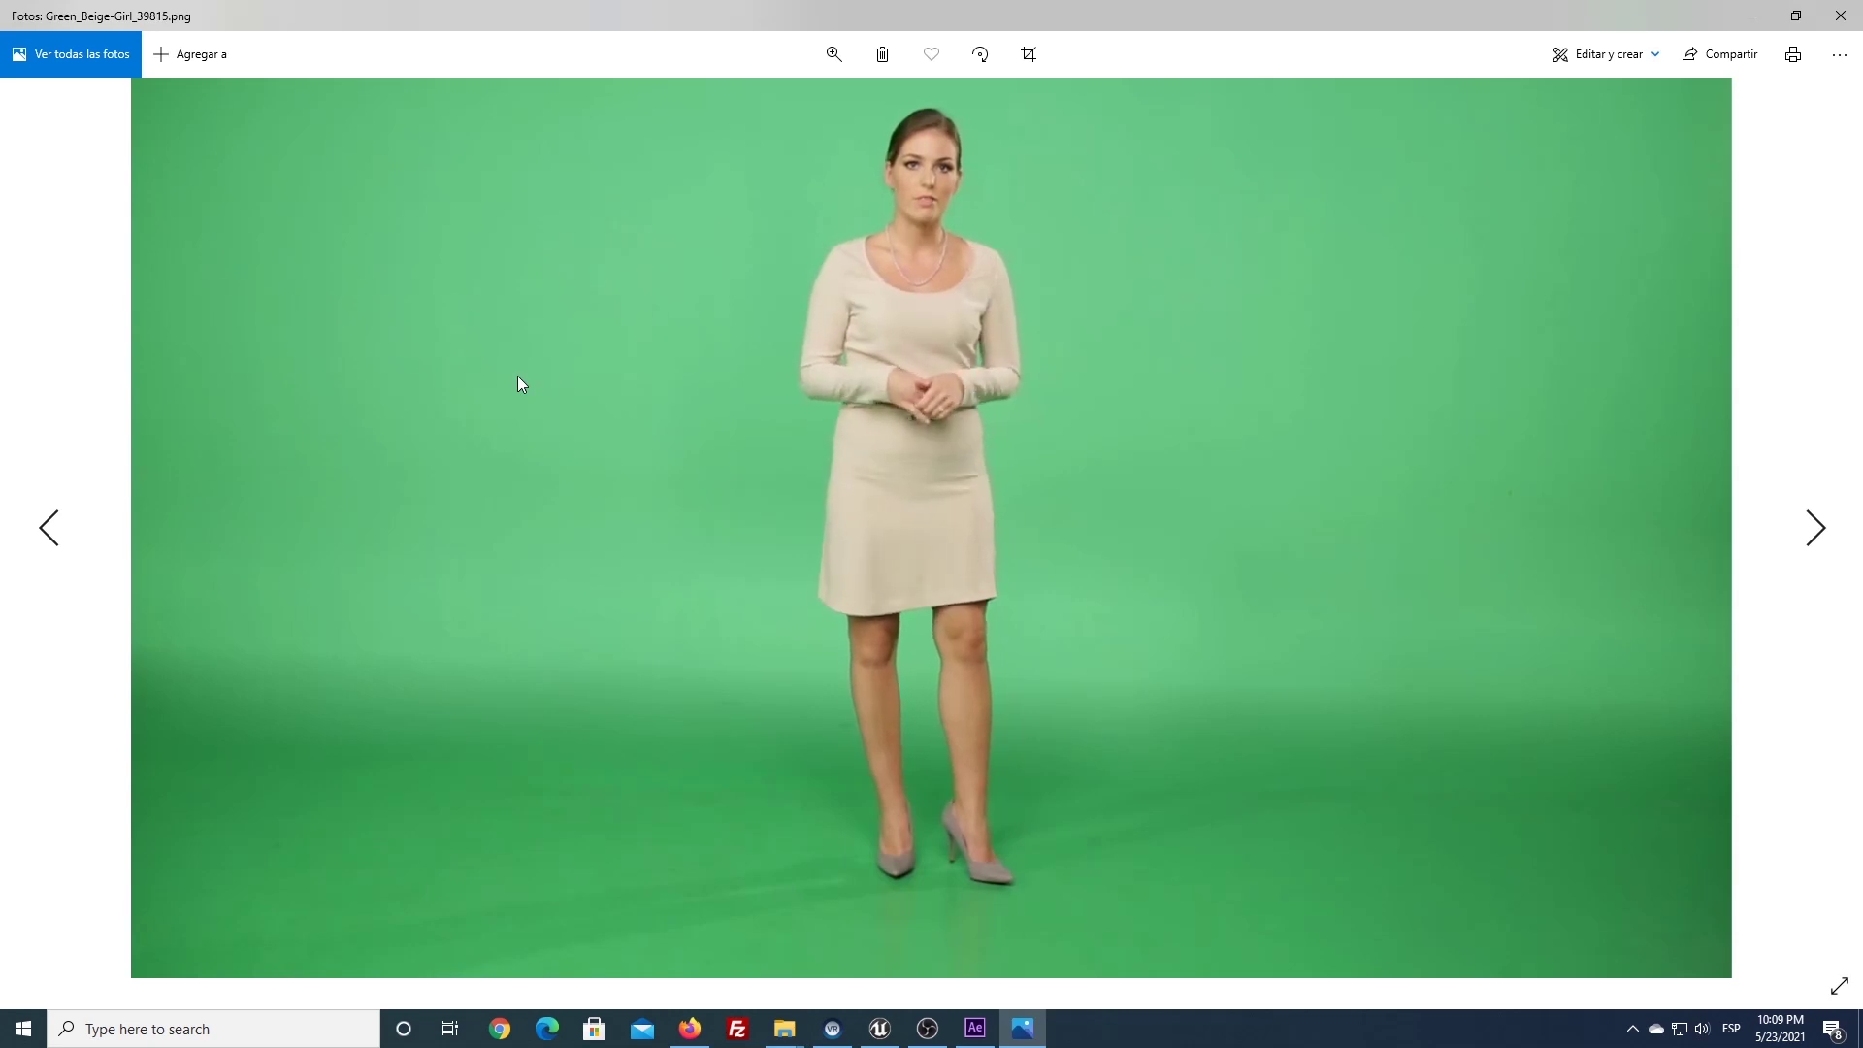
{"action": "left_click", "coordinate": [1841, 15]}
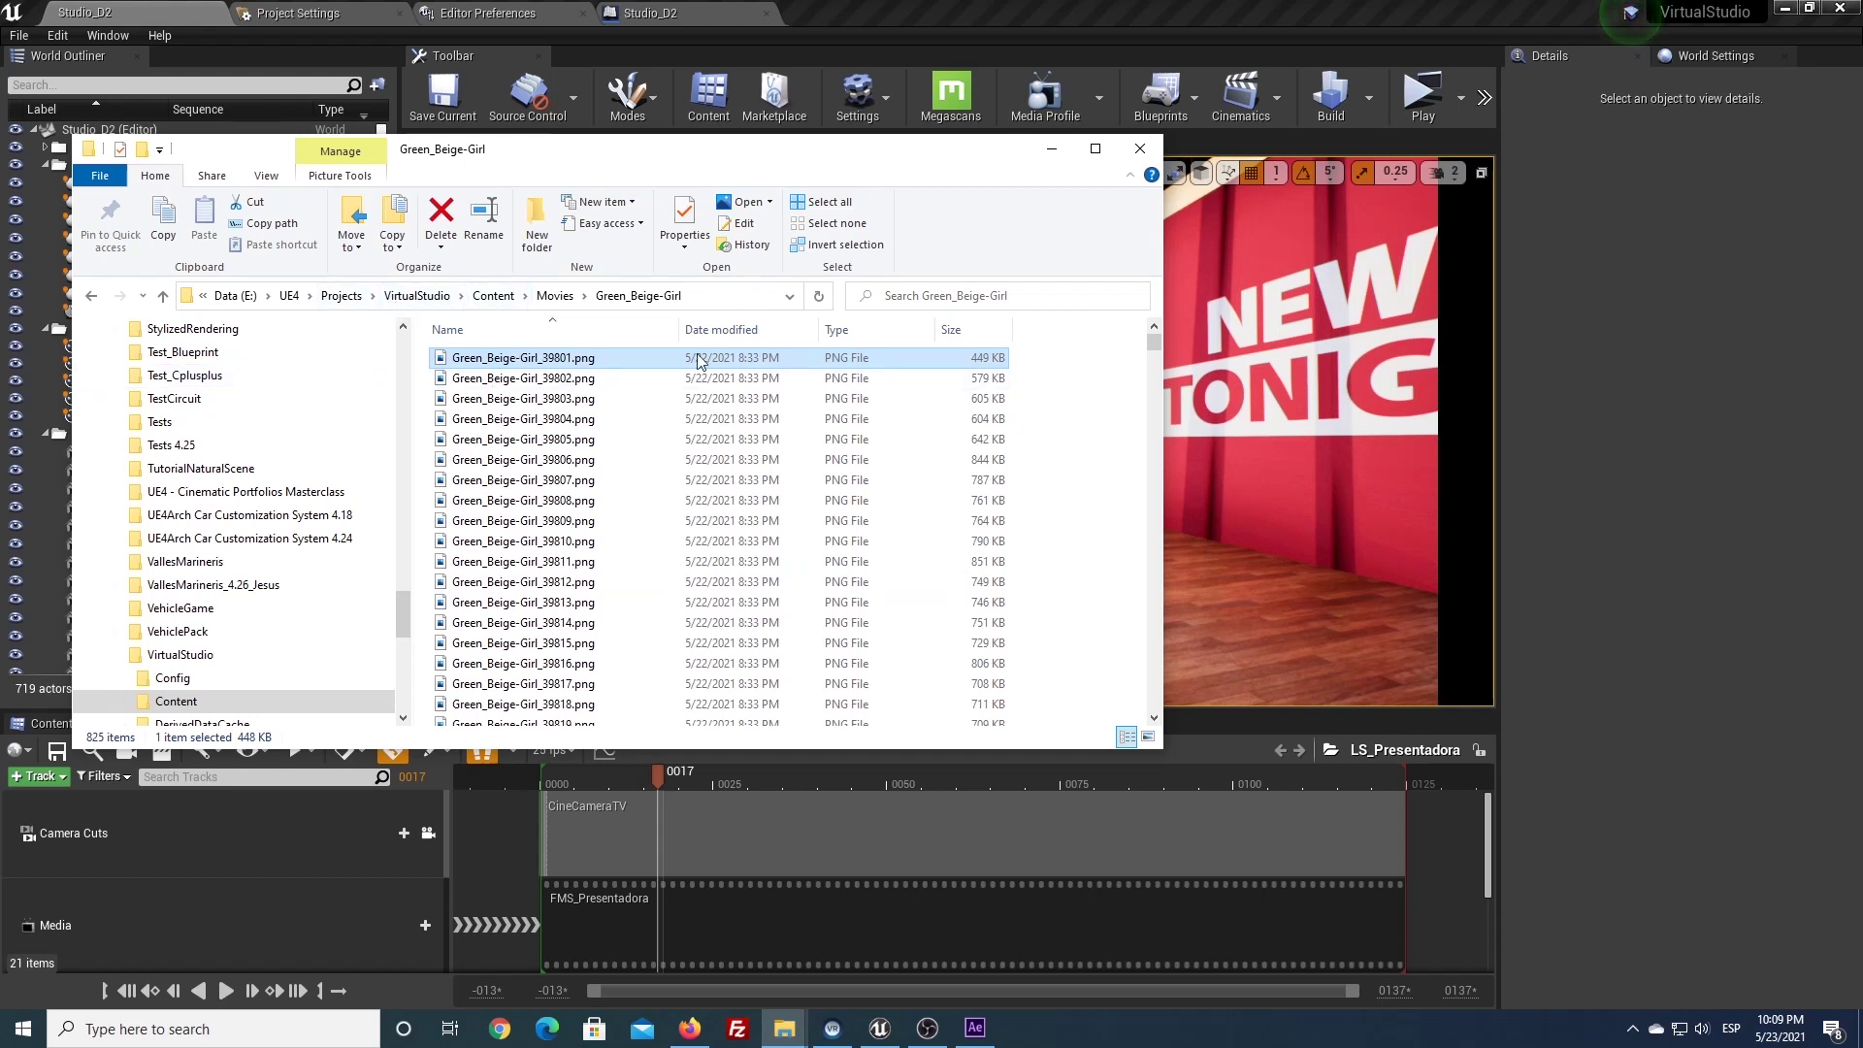
In File Explorer, navigate from VirtualStudio to the Content\Movies folder
{"action": "left_click", "coordinate": [424, 296]}
{"action": "double_click", "coordinate": [492, 379]}
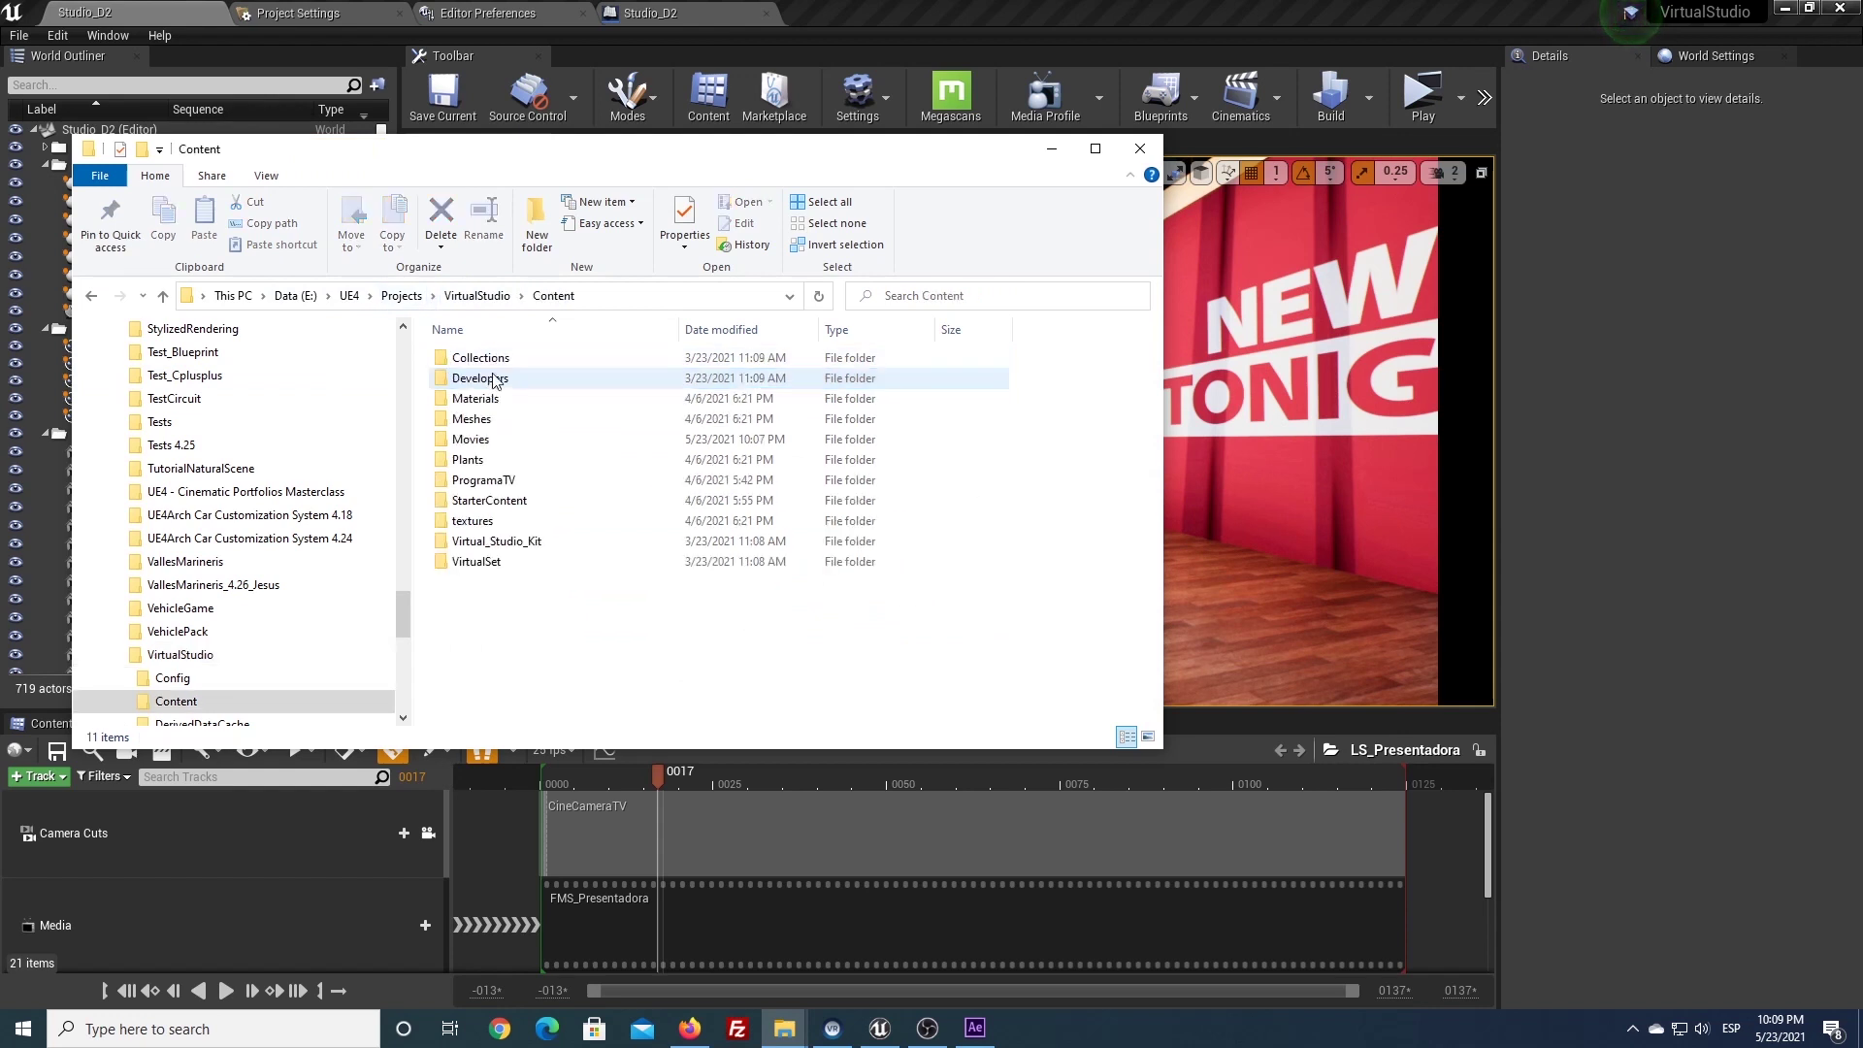
{"action": "double_click", "coordinate": [495, 453]}
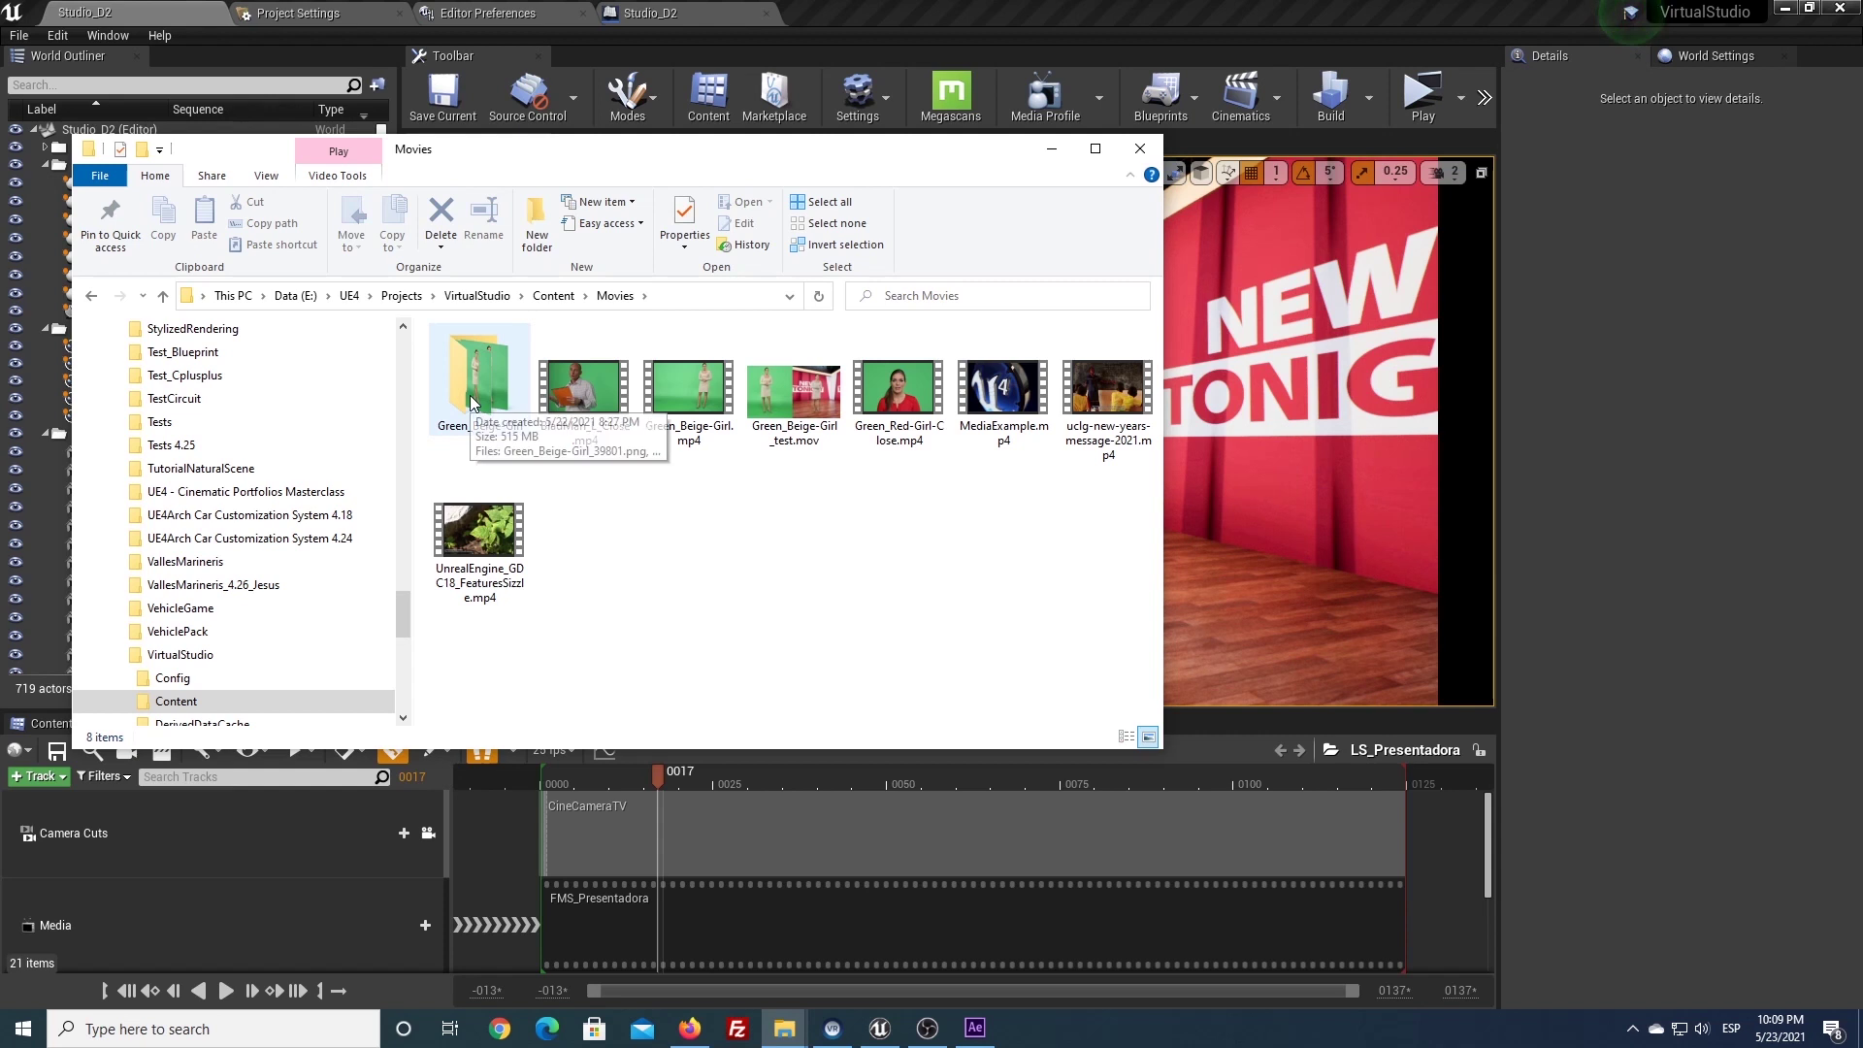
Return to Unreal Editor and show the ProgramaTV/Presentadora assets in the Content Browser
{"action": "left_click", "coordinate": [188, 51]}
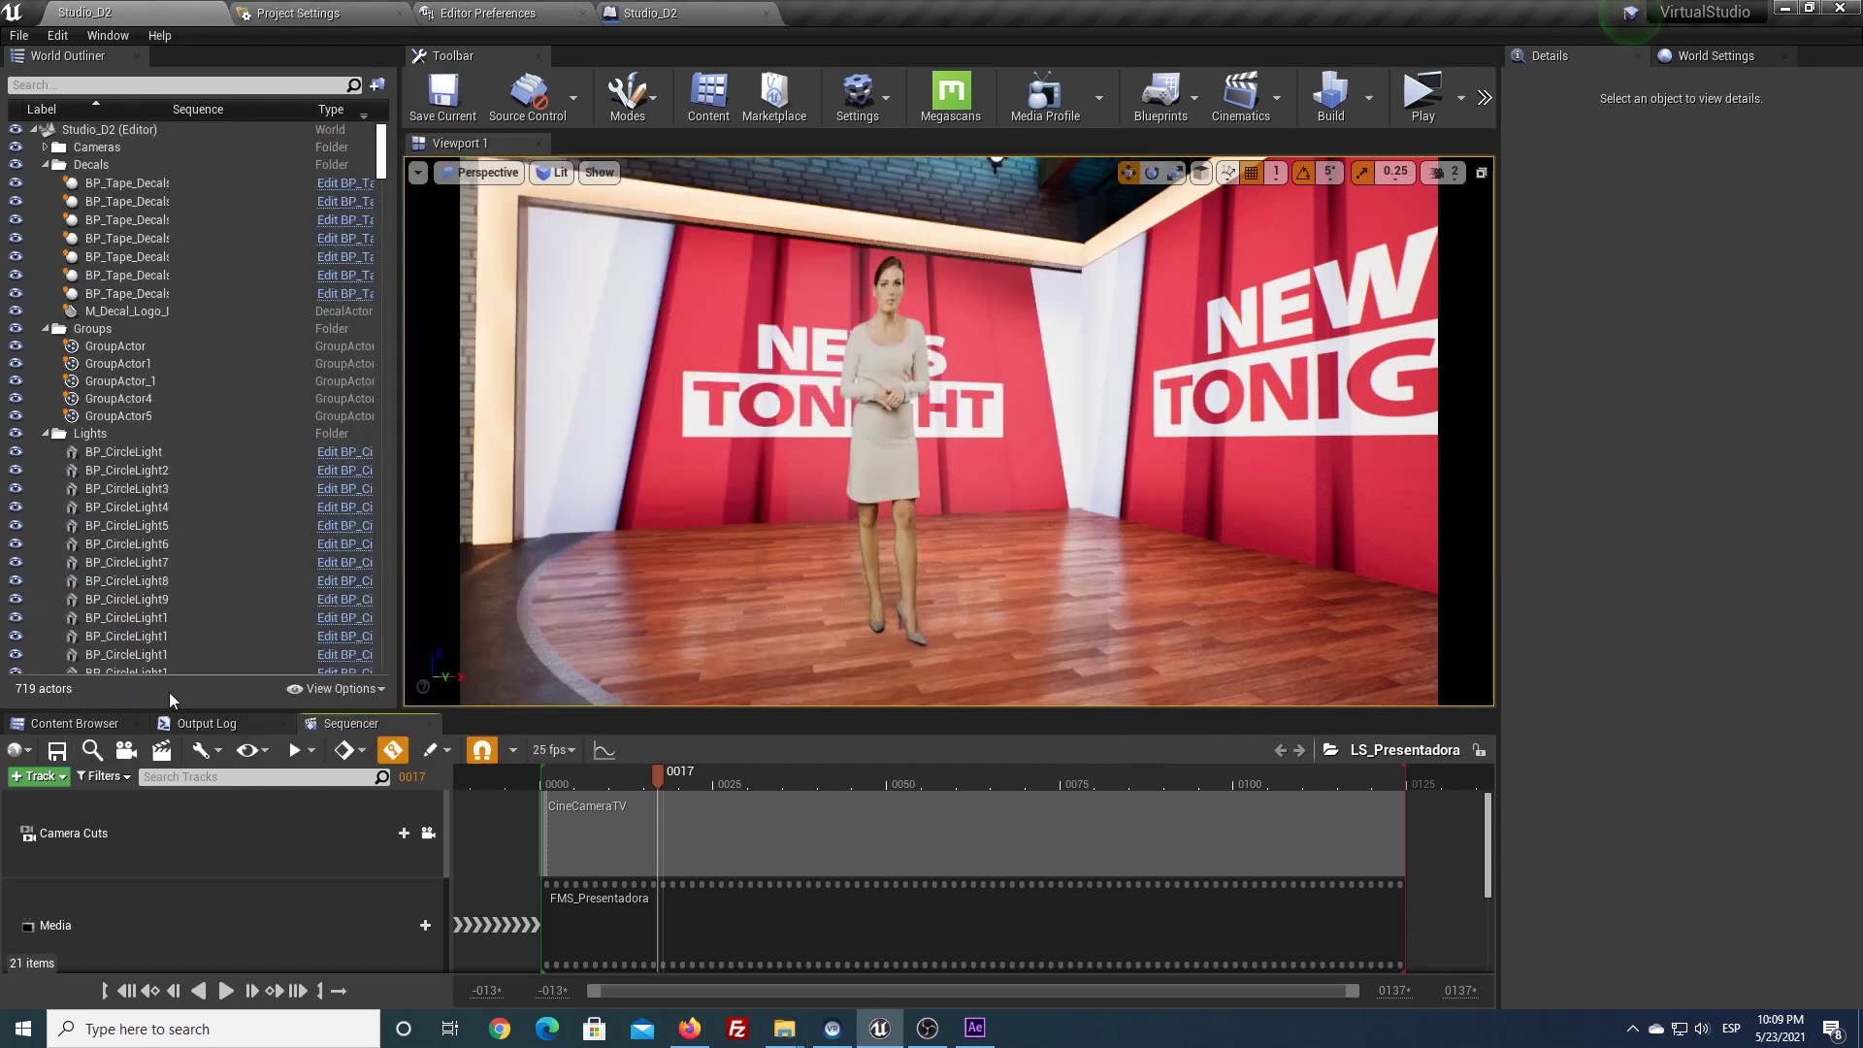
{"action": "left_click", "coordinate": [97, 723]}
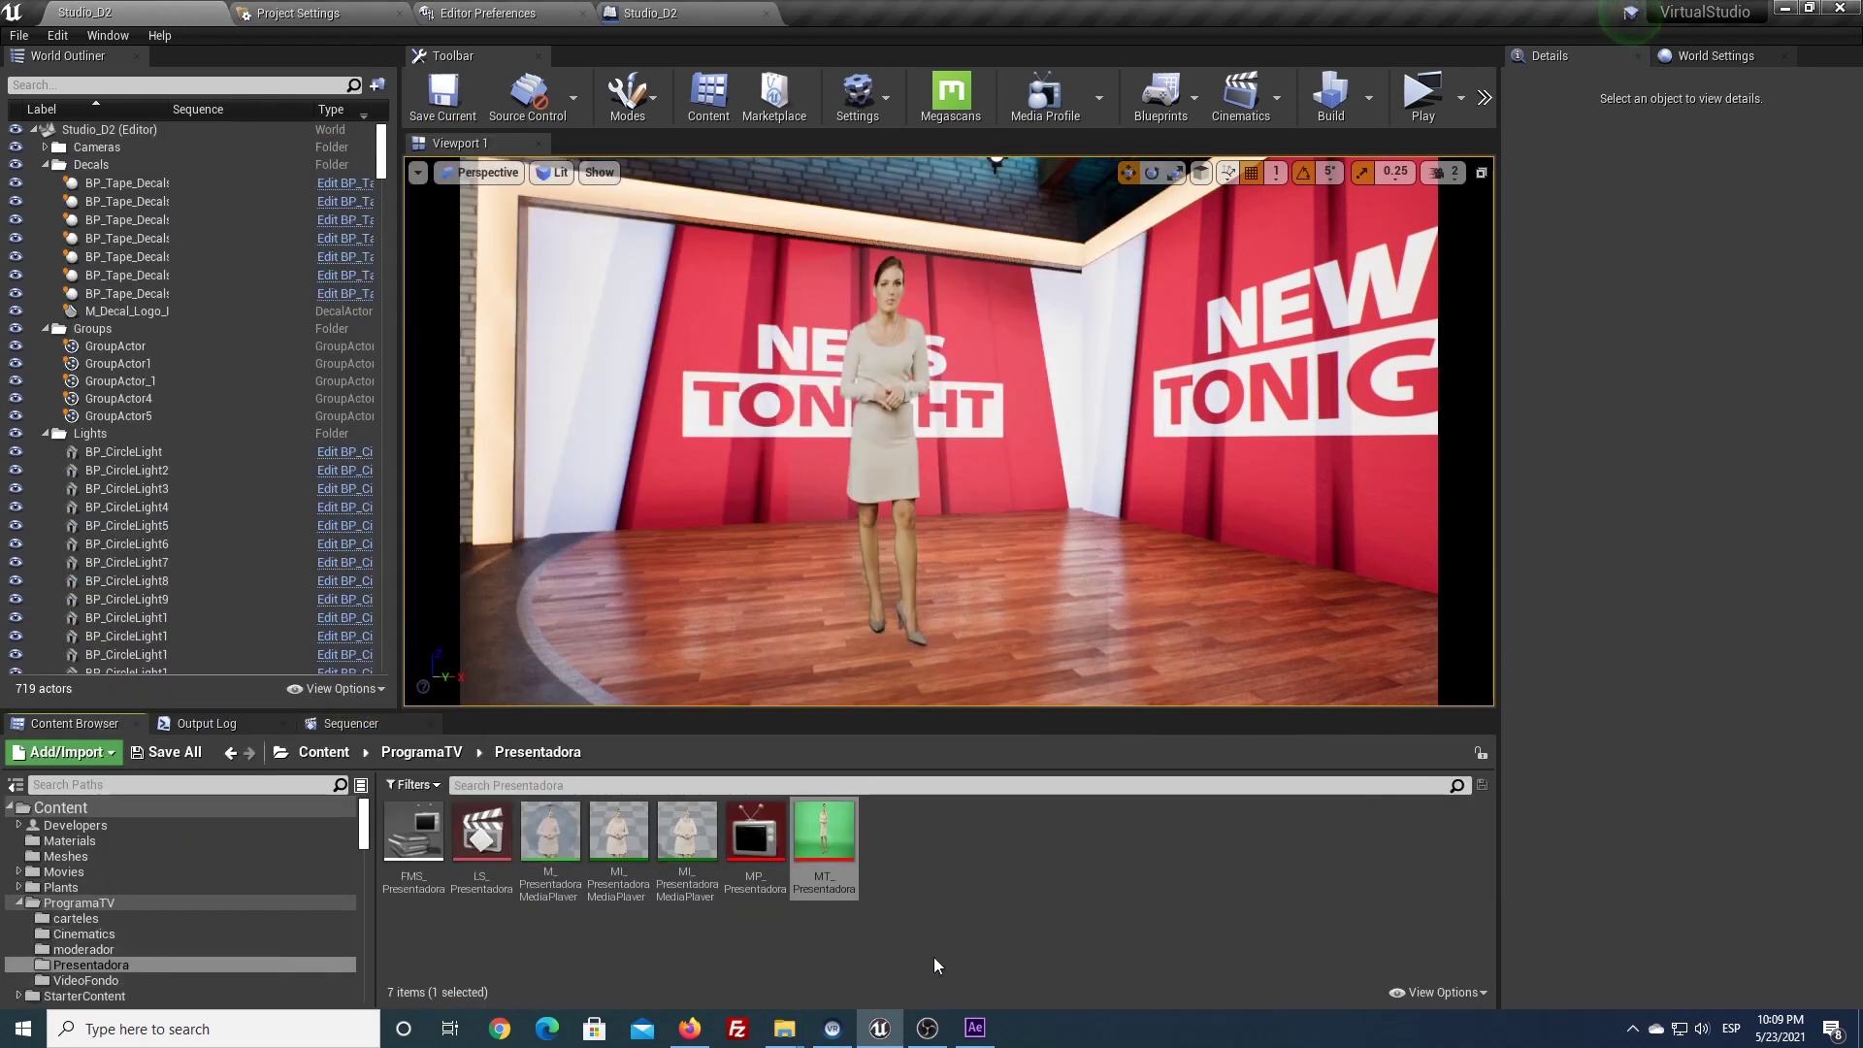
{"action": "right_click", "coordinate": [962, 836]}
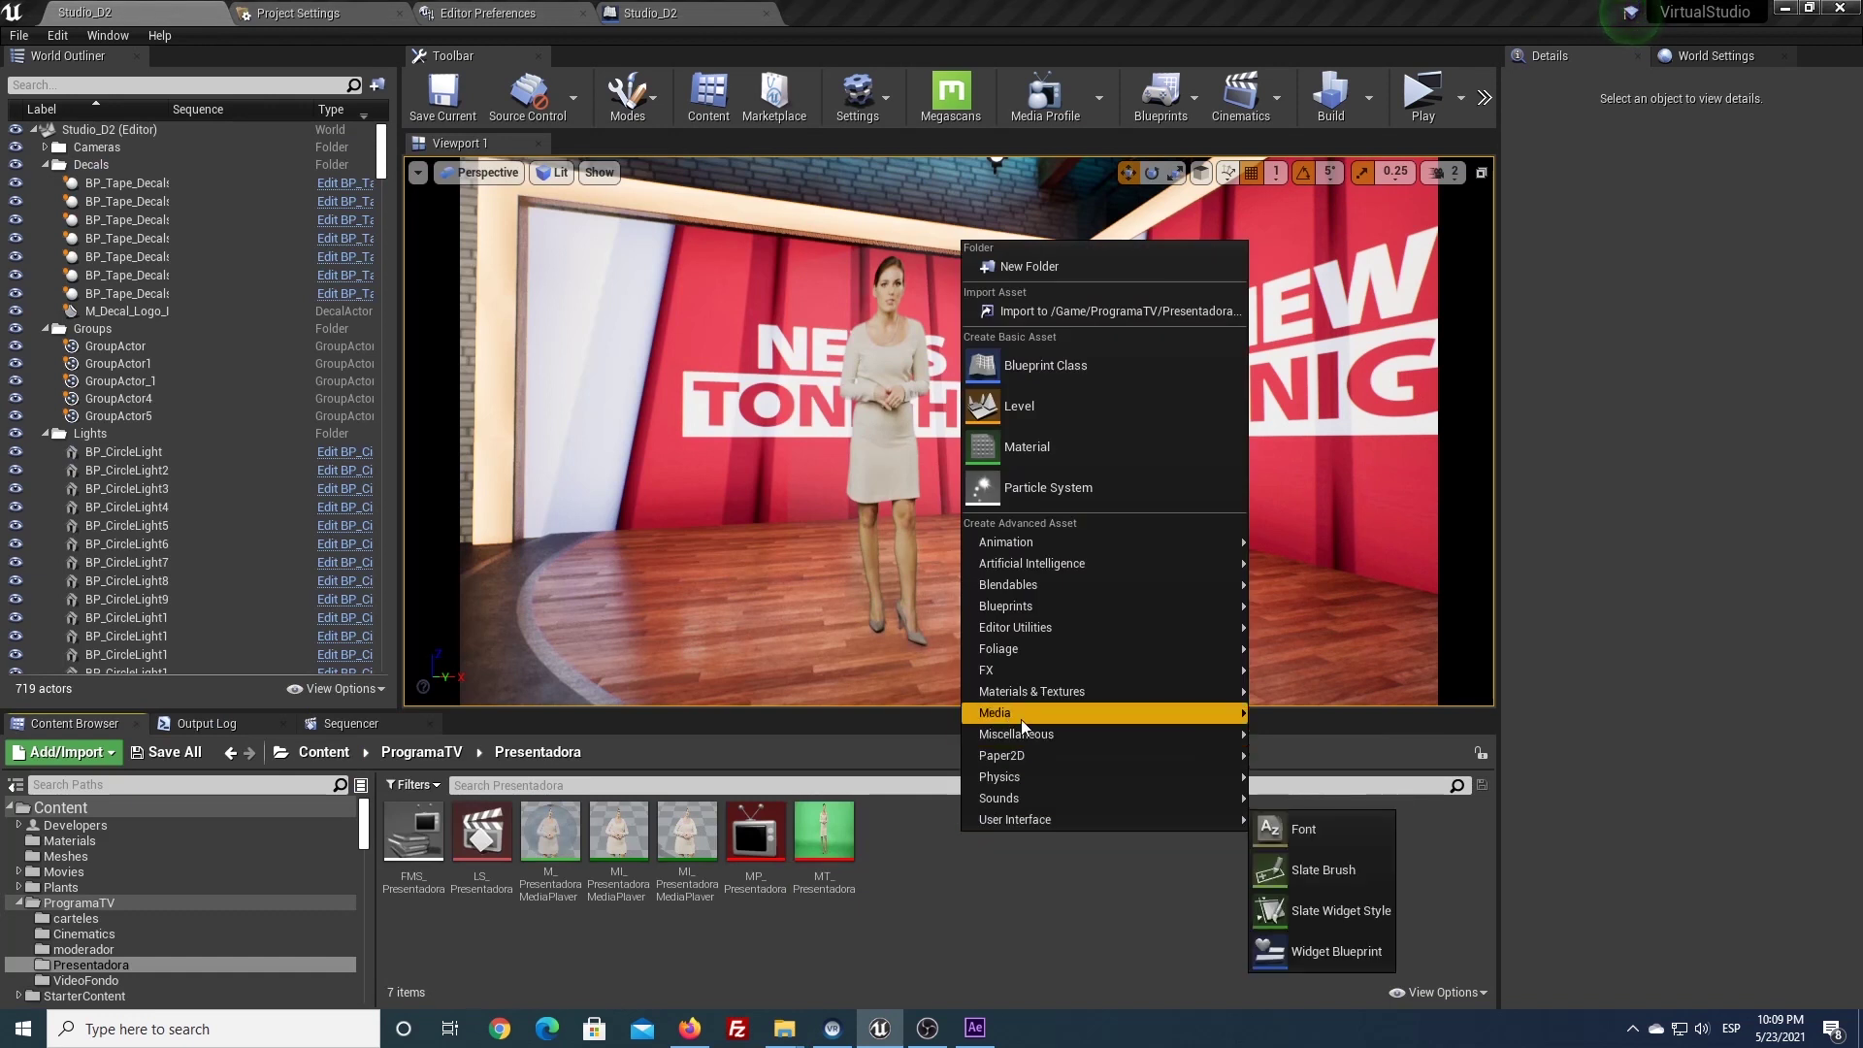
Create a new Media > Img Media Source asset named IMS_Presentadora
{"action": "mouse_move", "coordinate": [1021, 719]}
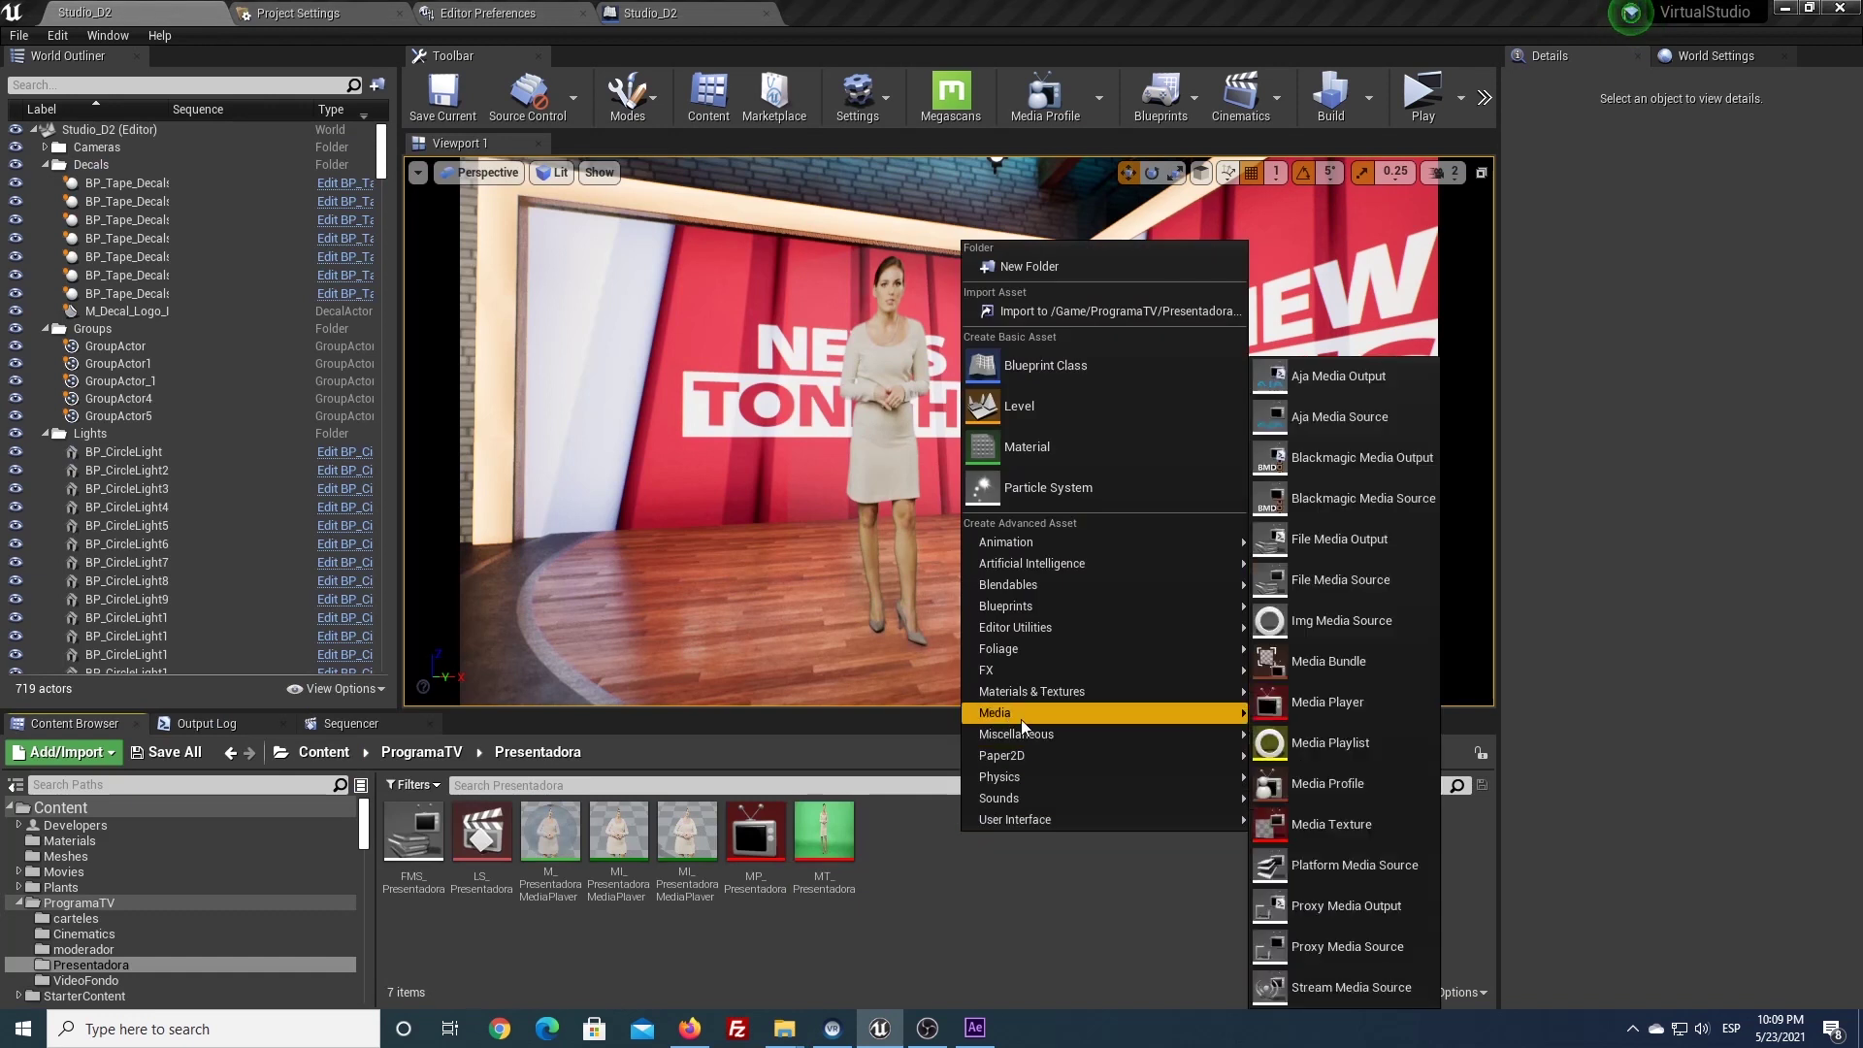
{"action": "left_click", "coordinate": [1337, 621]}
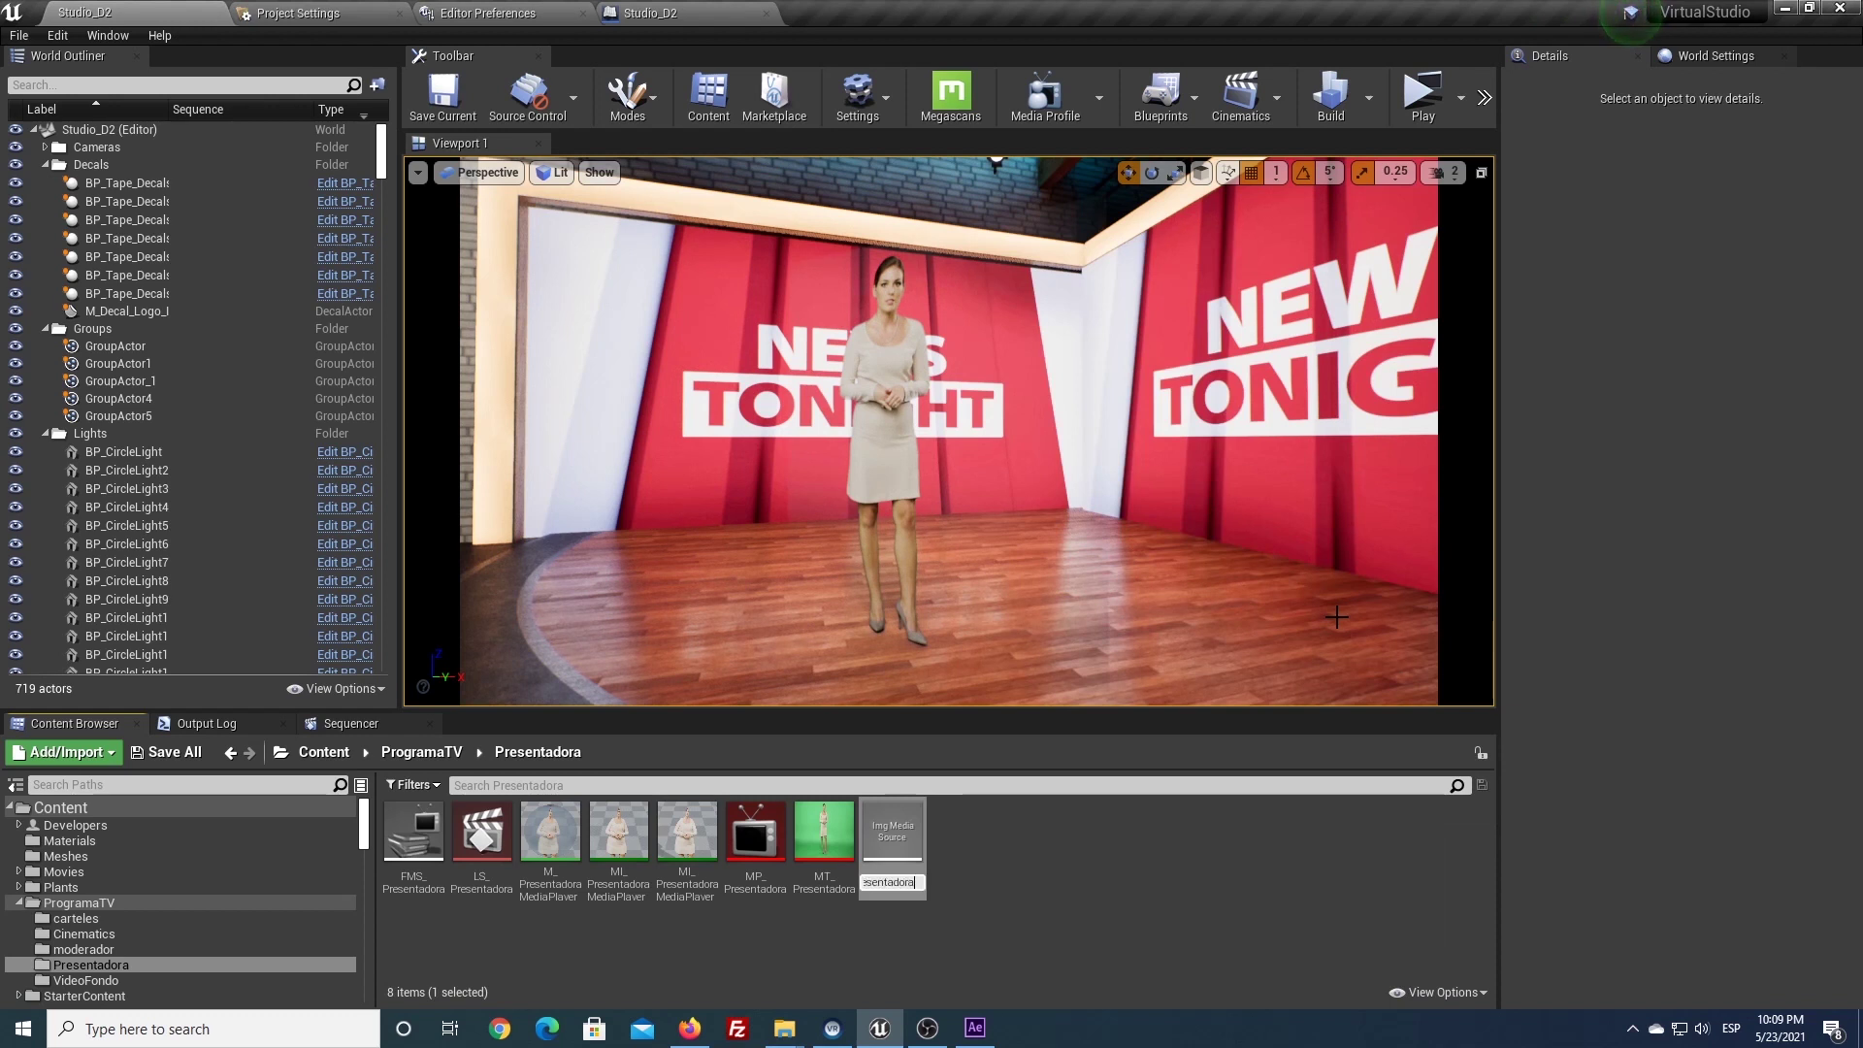
{"action": "key", "text": "Return"}
Point IMS_Presentadora at the ./Movies/Green_Beige-Girl frames with a 25 fps (PAL/25) override, then save
{"action": "double_click", "coordinate": [495, 846]}
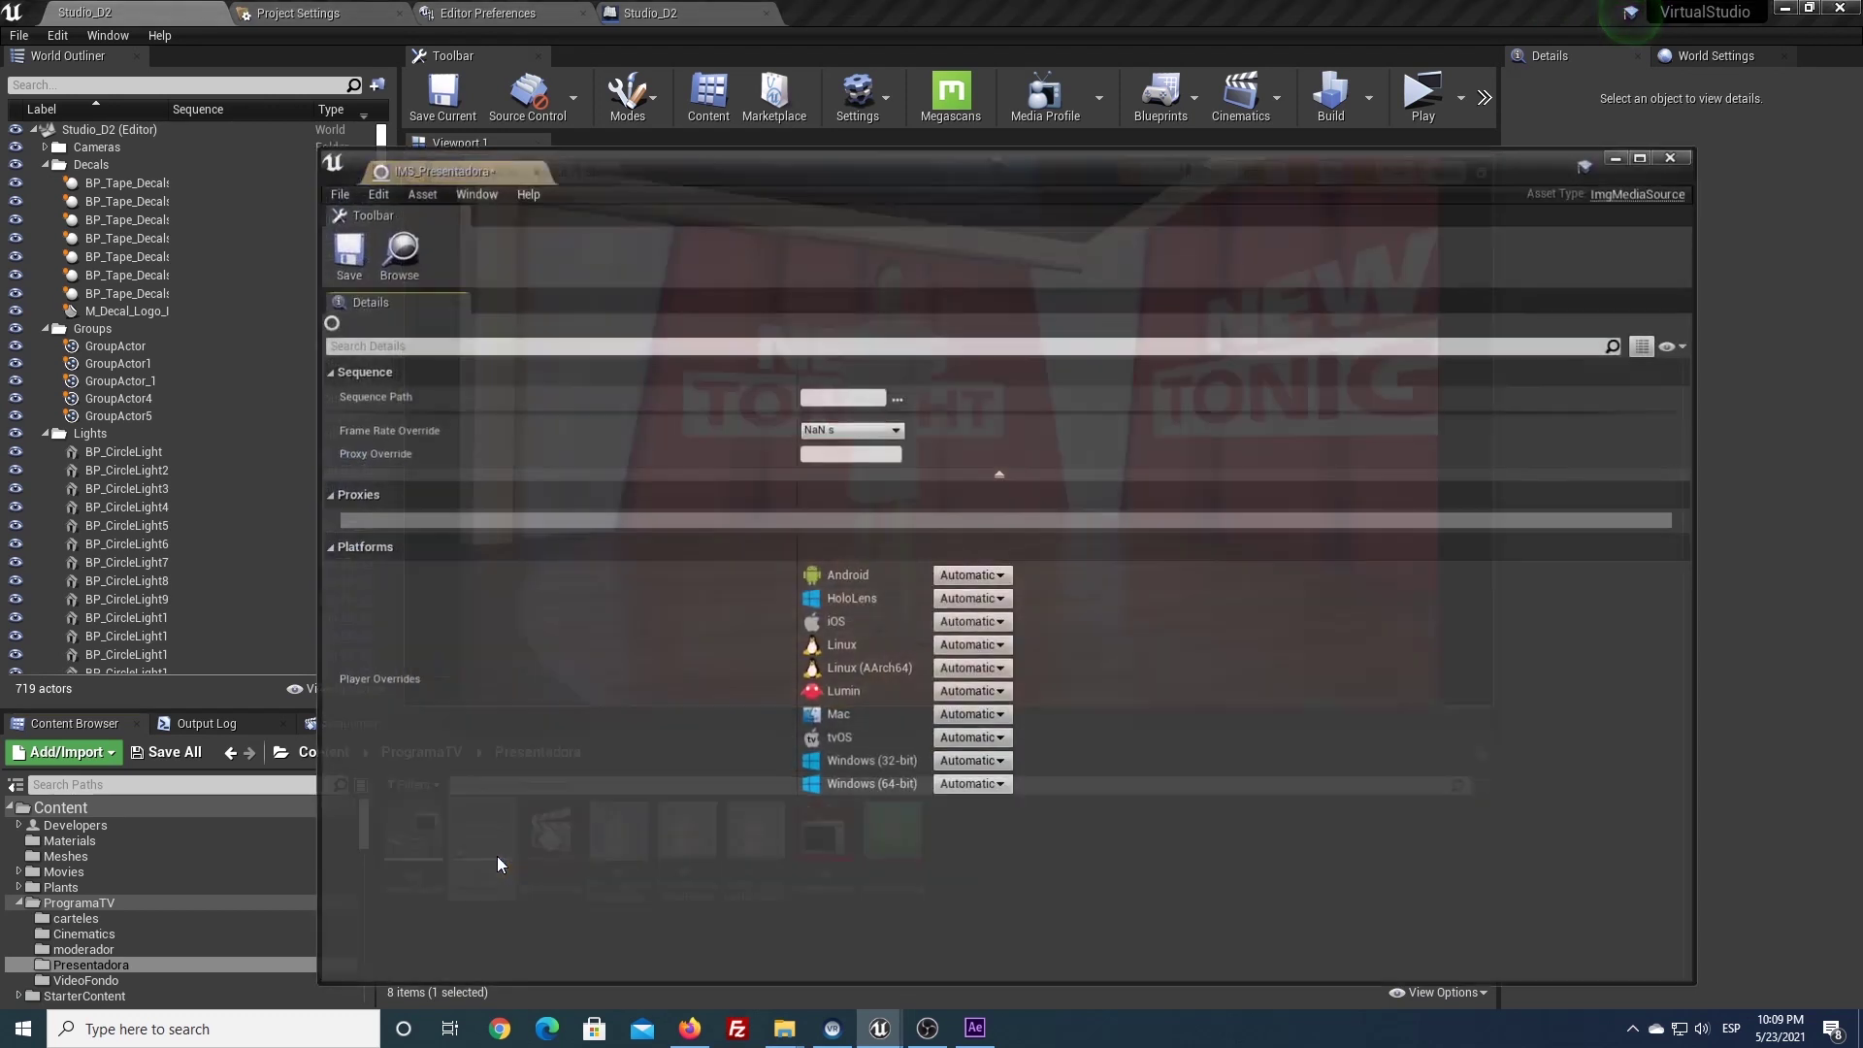
{"action": "left_click", "coordinate": [897, 398]}
{"action": "double_click", "coordinate": [547, 309]}
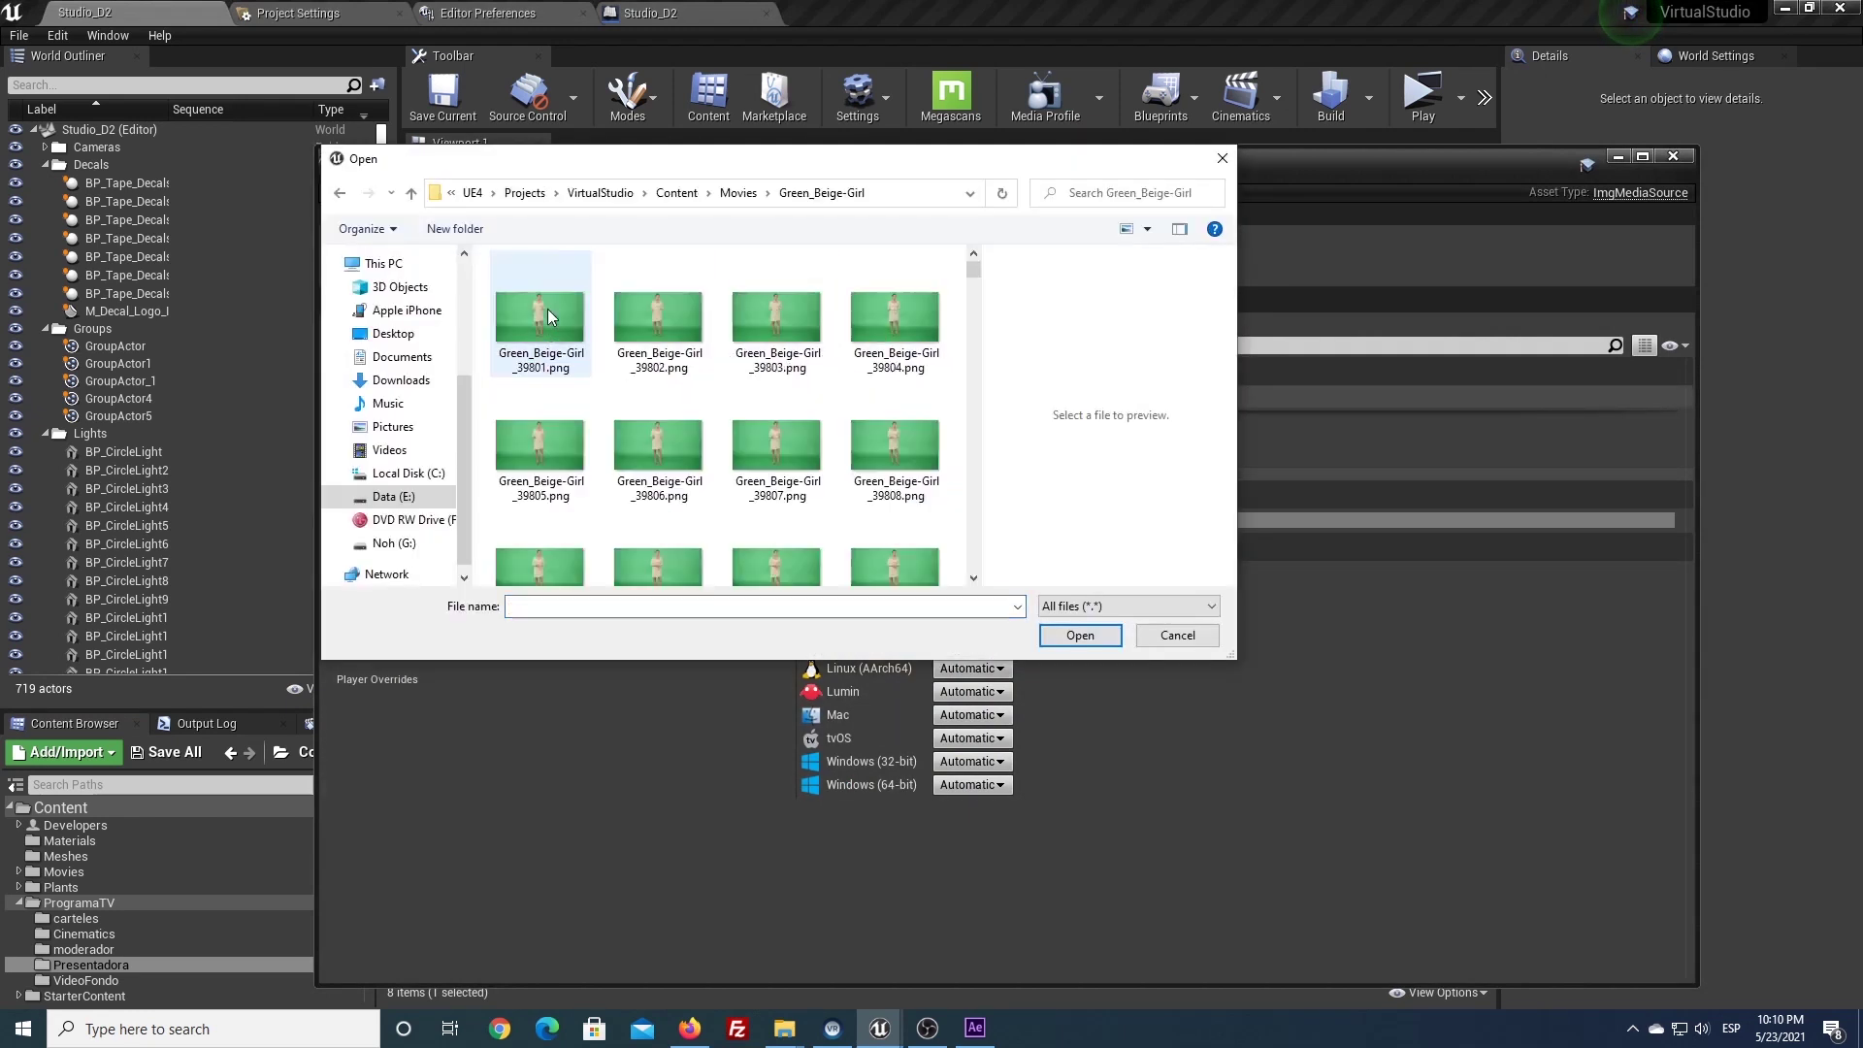
{"action": "left_click", "coordinate": [529, 321]}
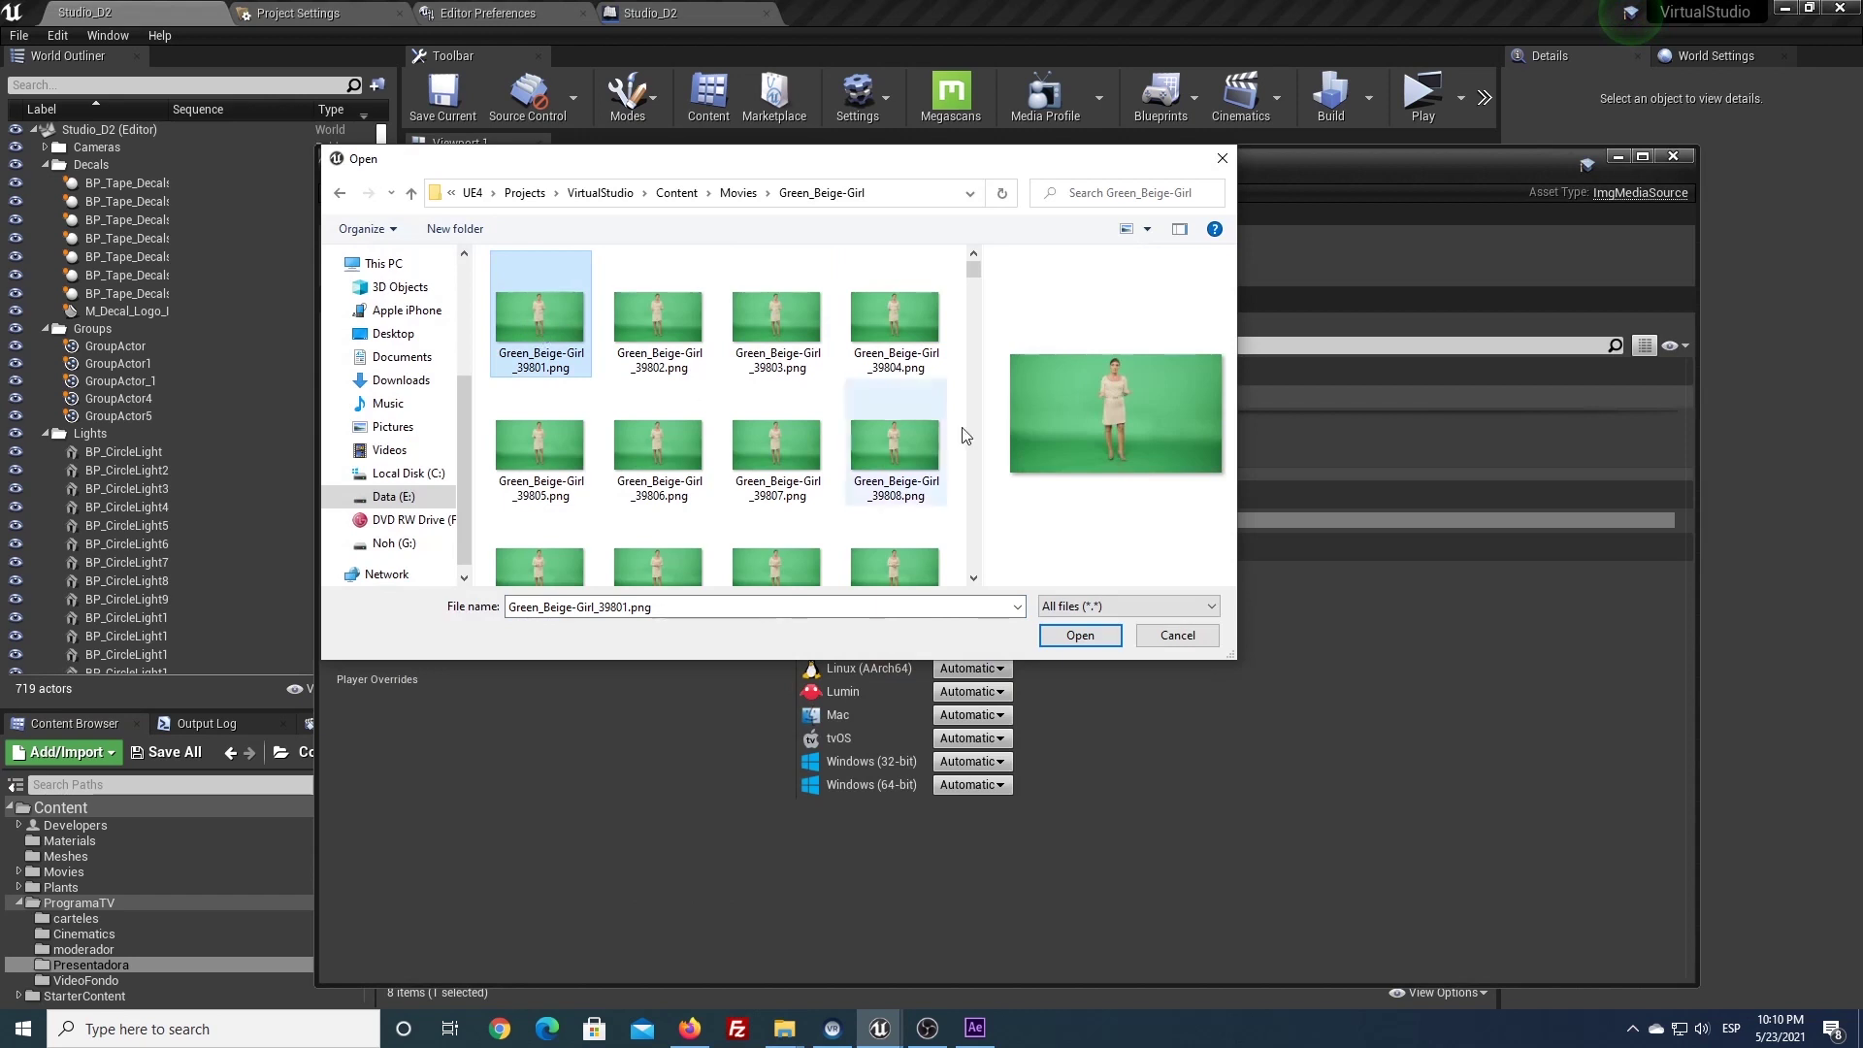
{"action": "left_click", "coordinate": [1094, 646]}
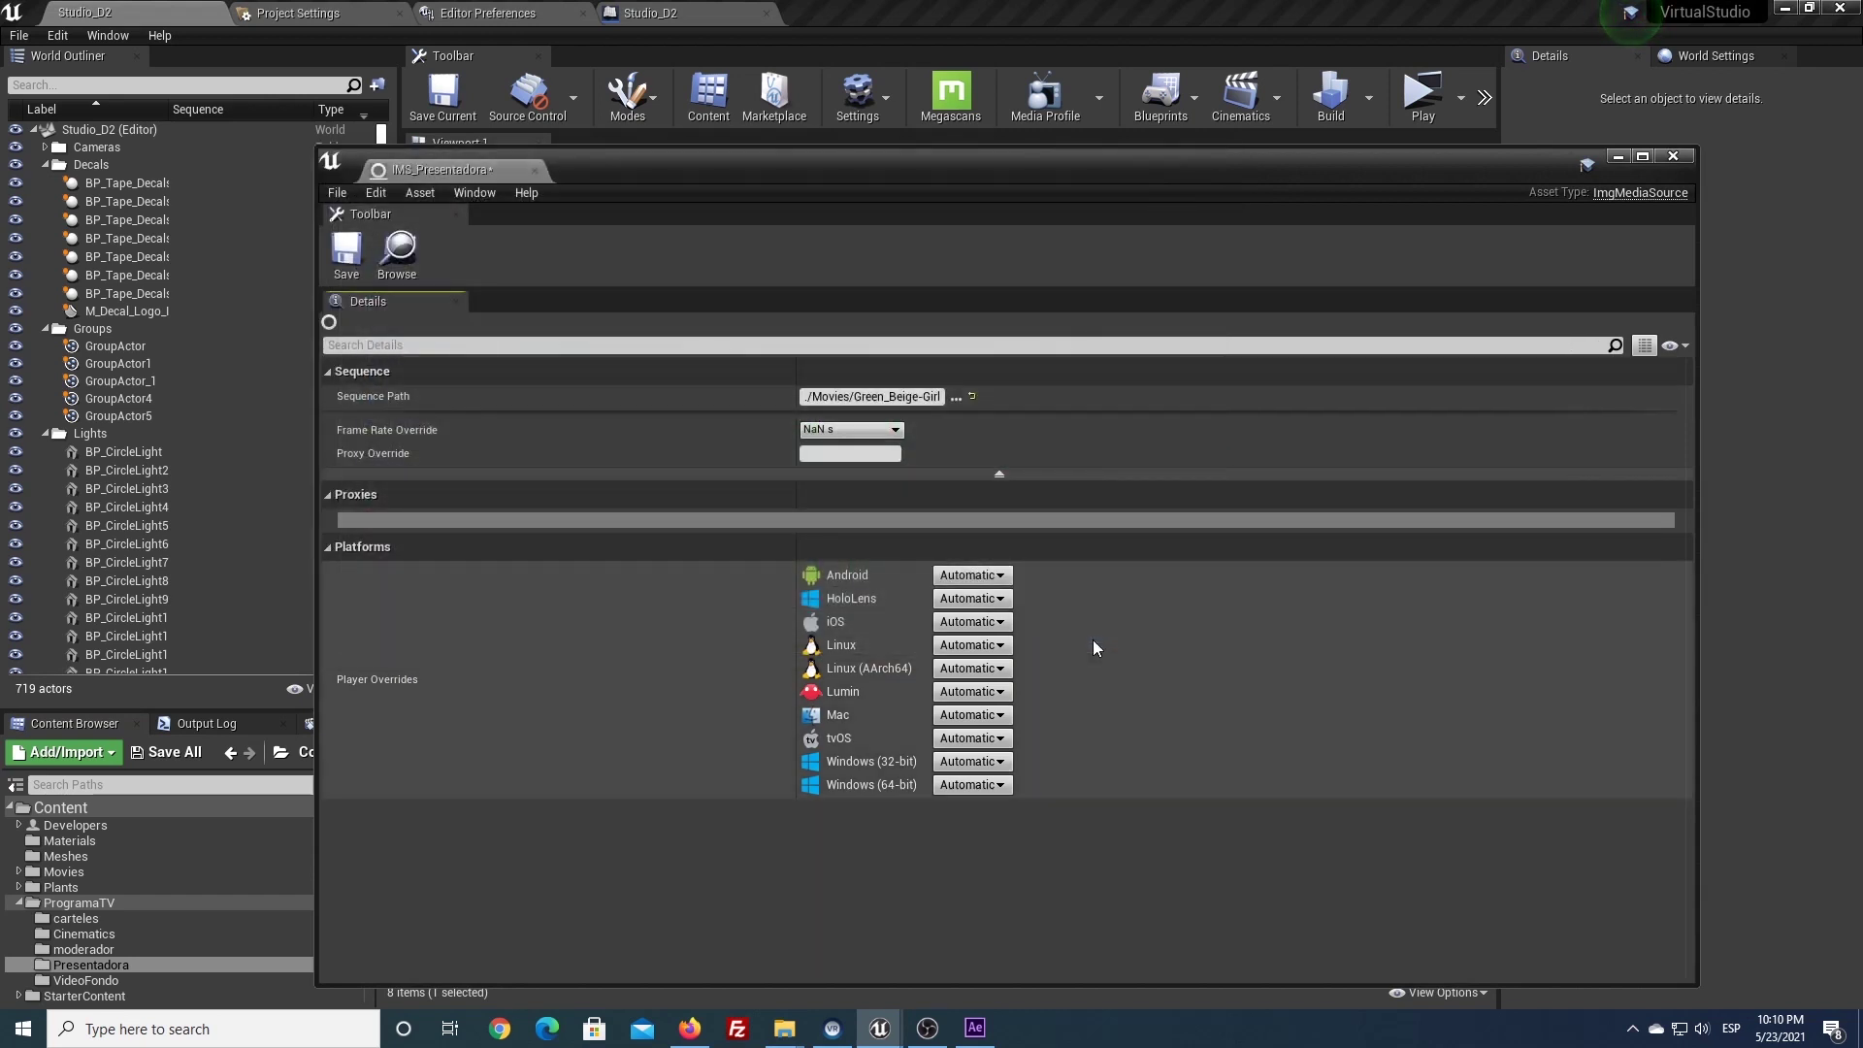
{"action": "left_click", "coordinate": [854, 437]}
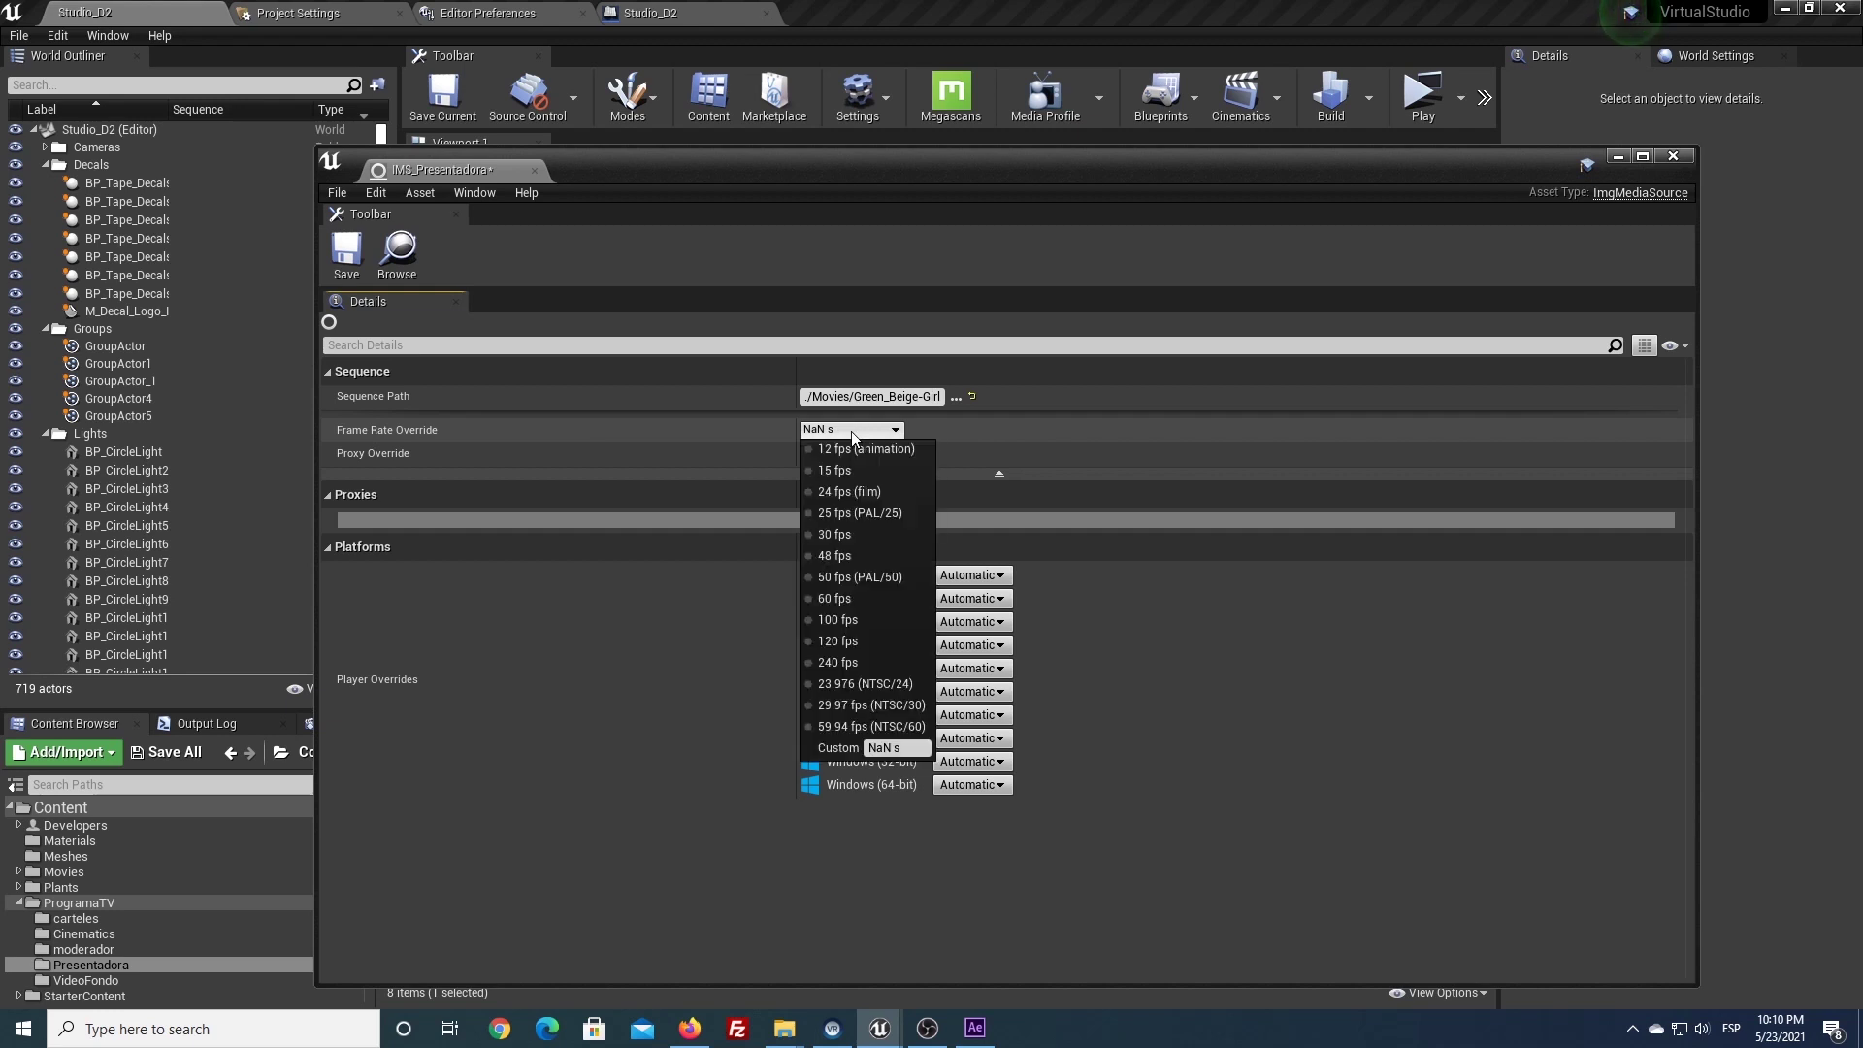
{"action": "left_click", "coordinate": [852, 511]}
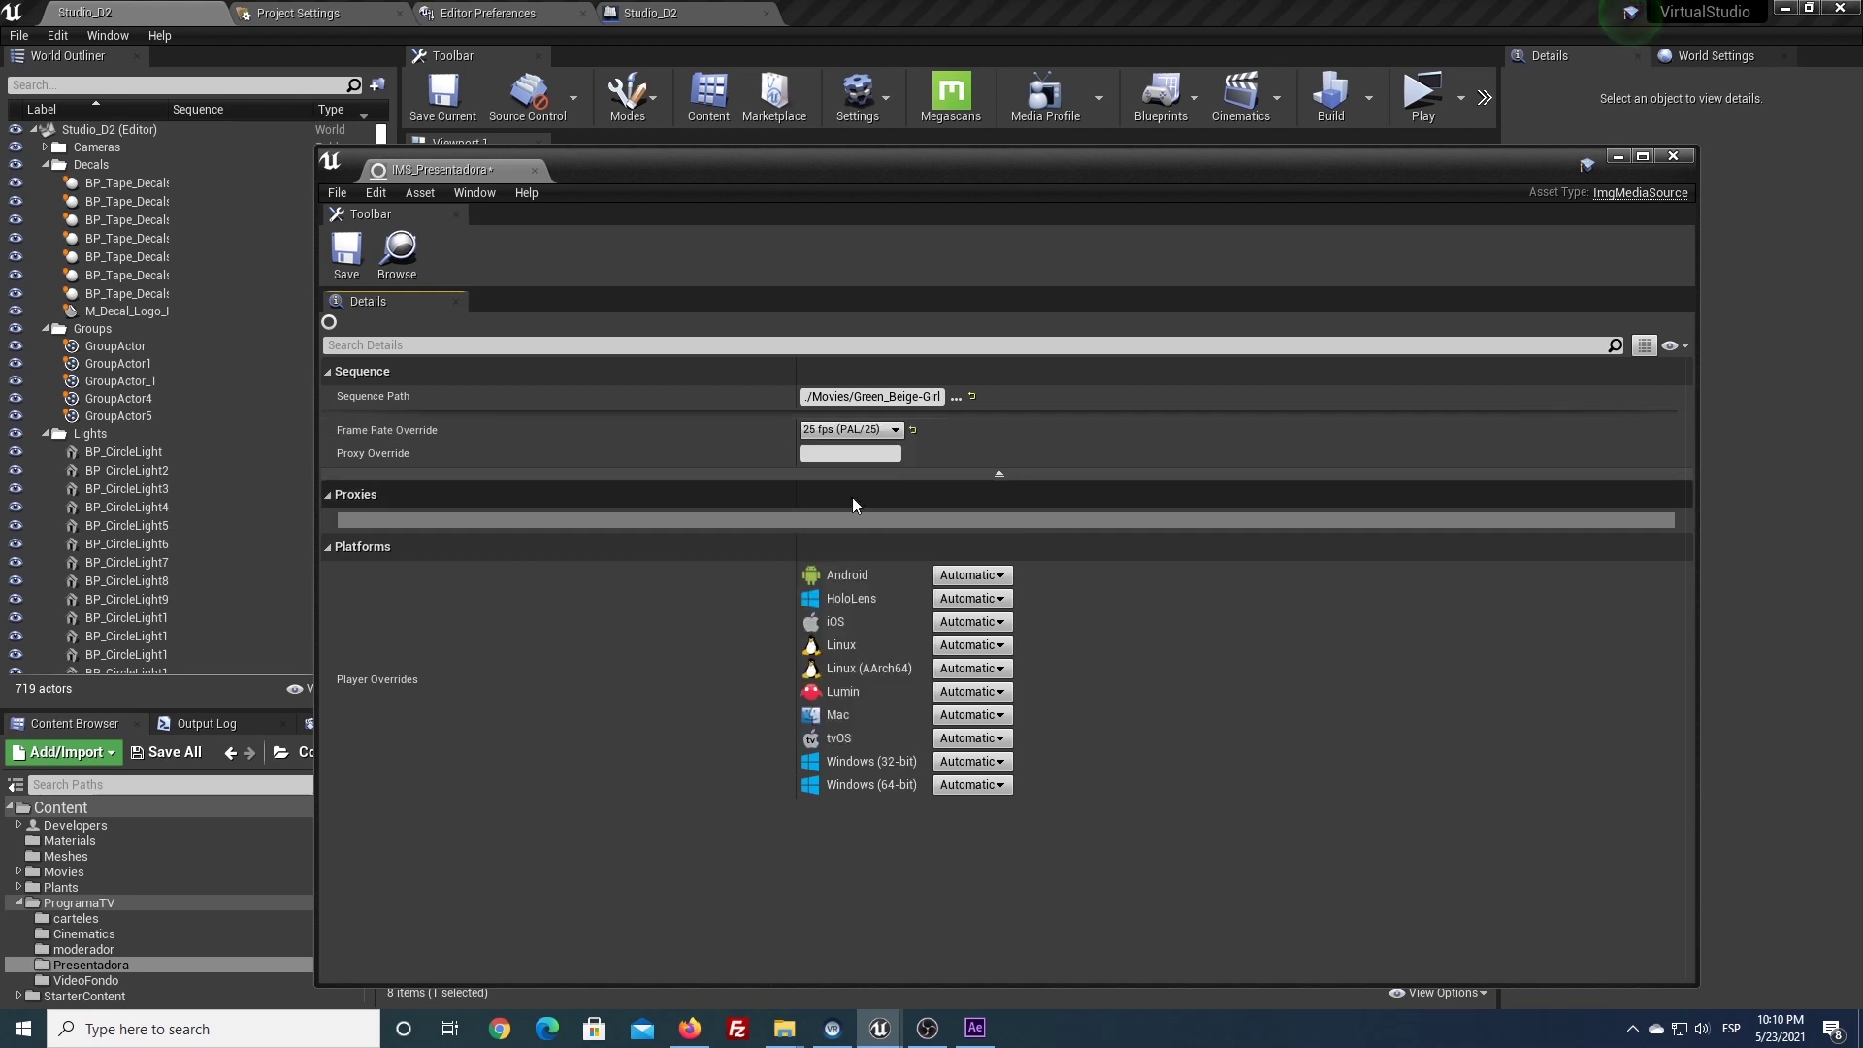
{"action": "left_click", "coordinate": [357, 266]}
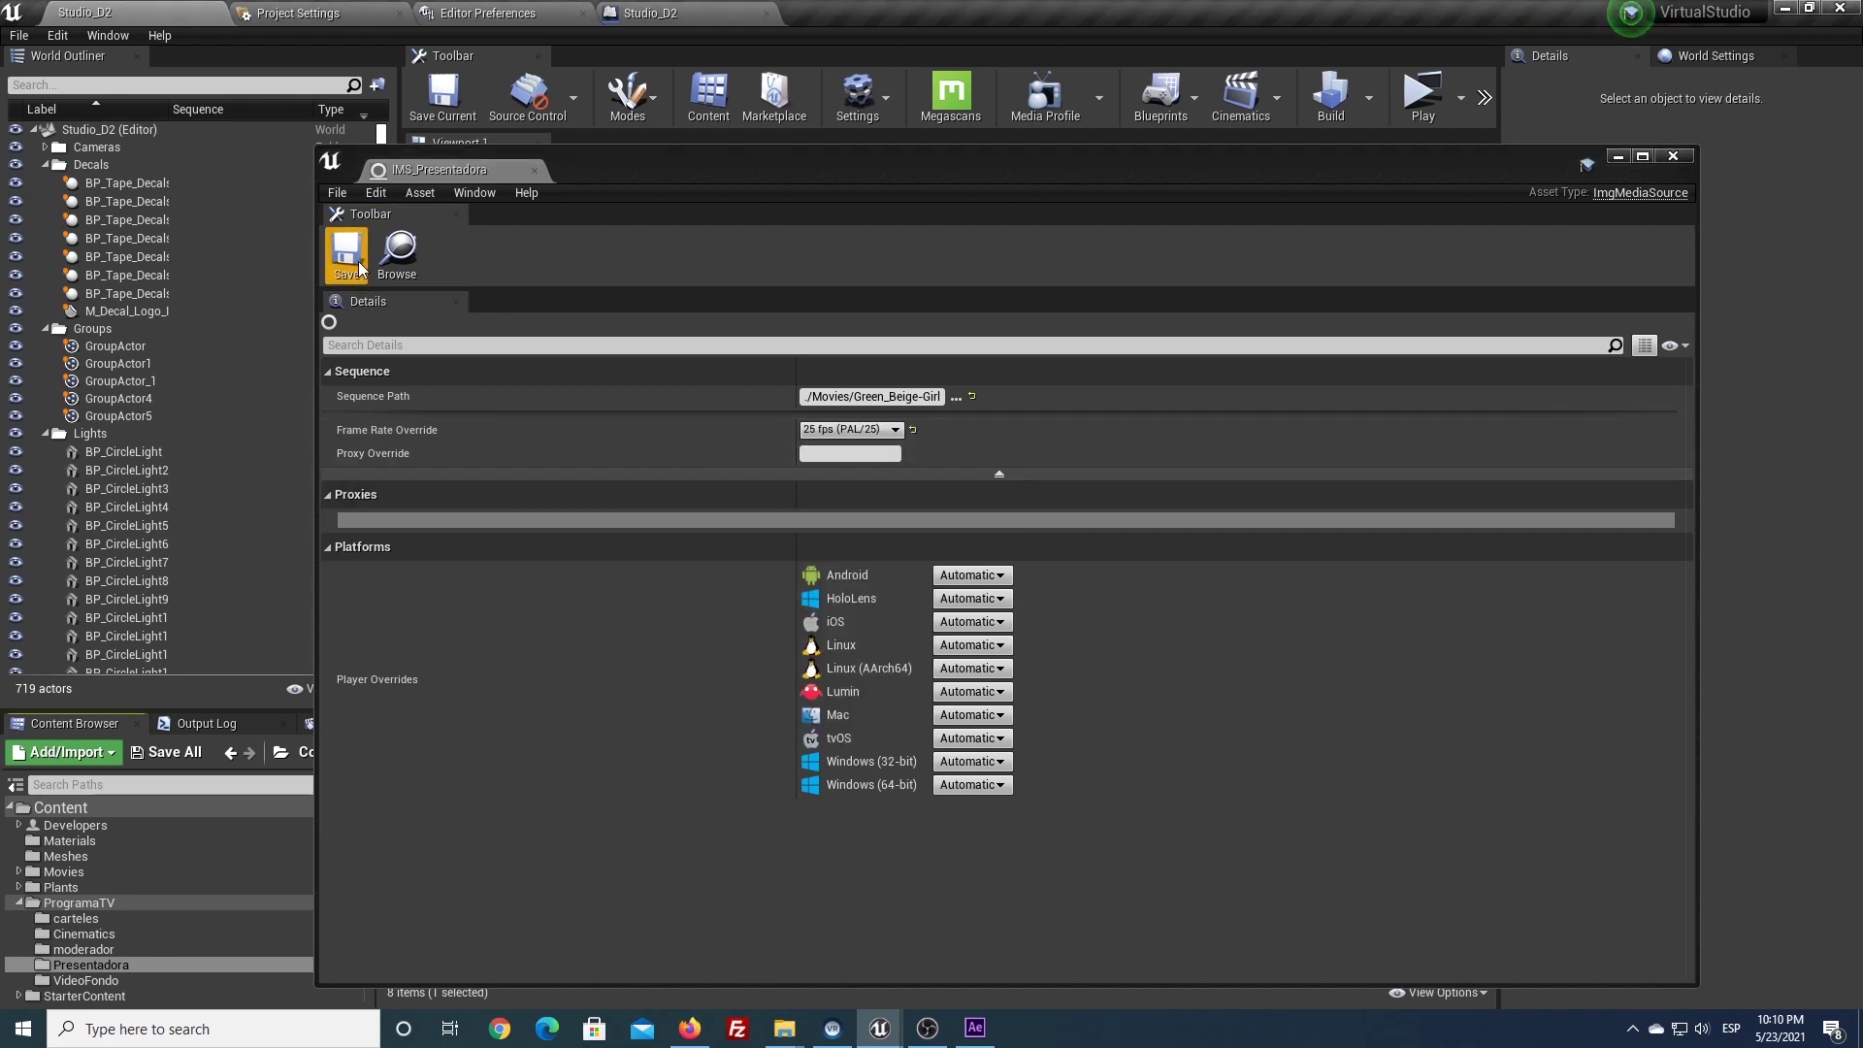
{"action": "left_click", "coordinate": [534, 170]}
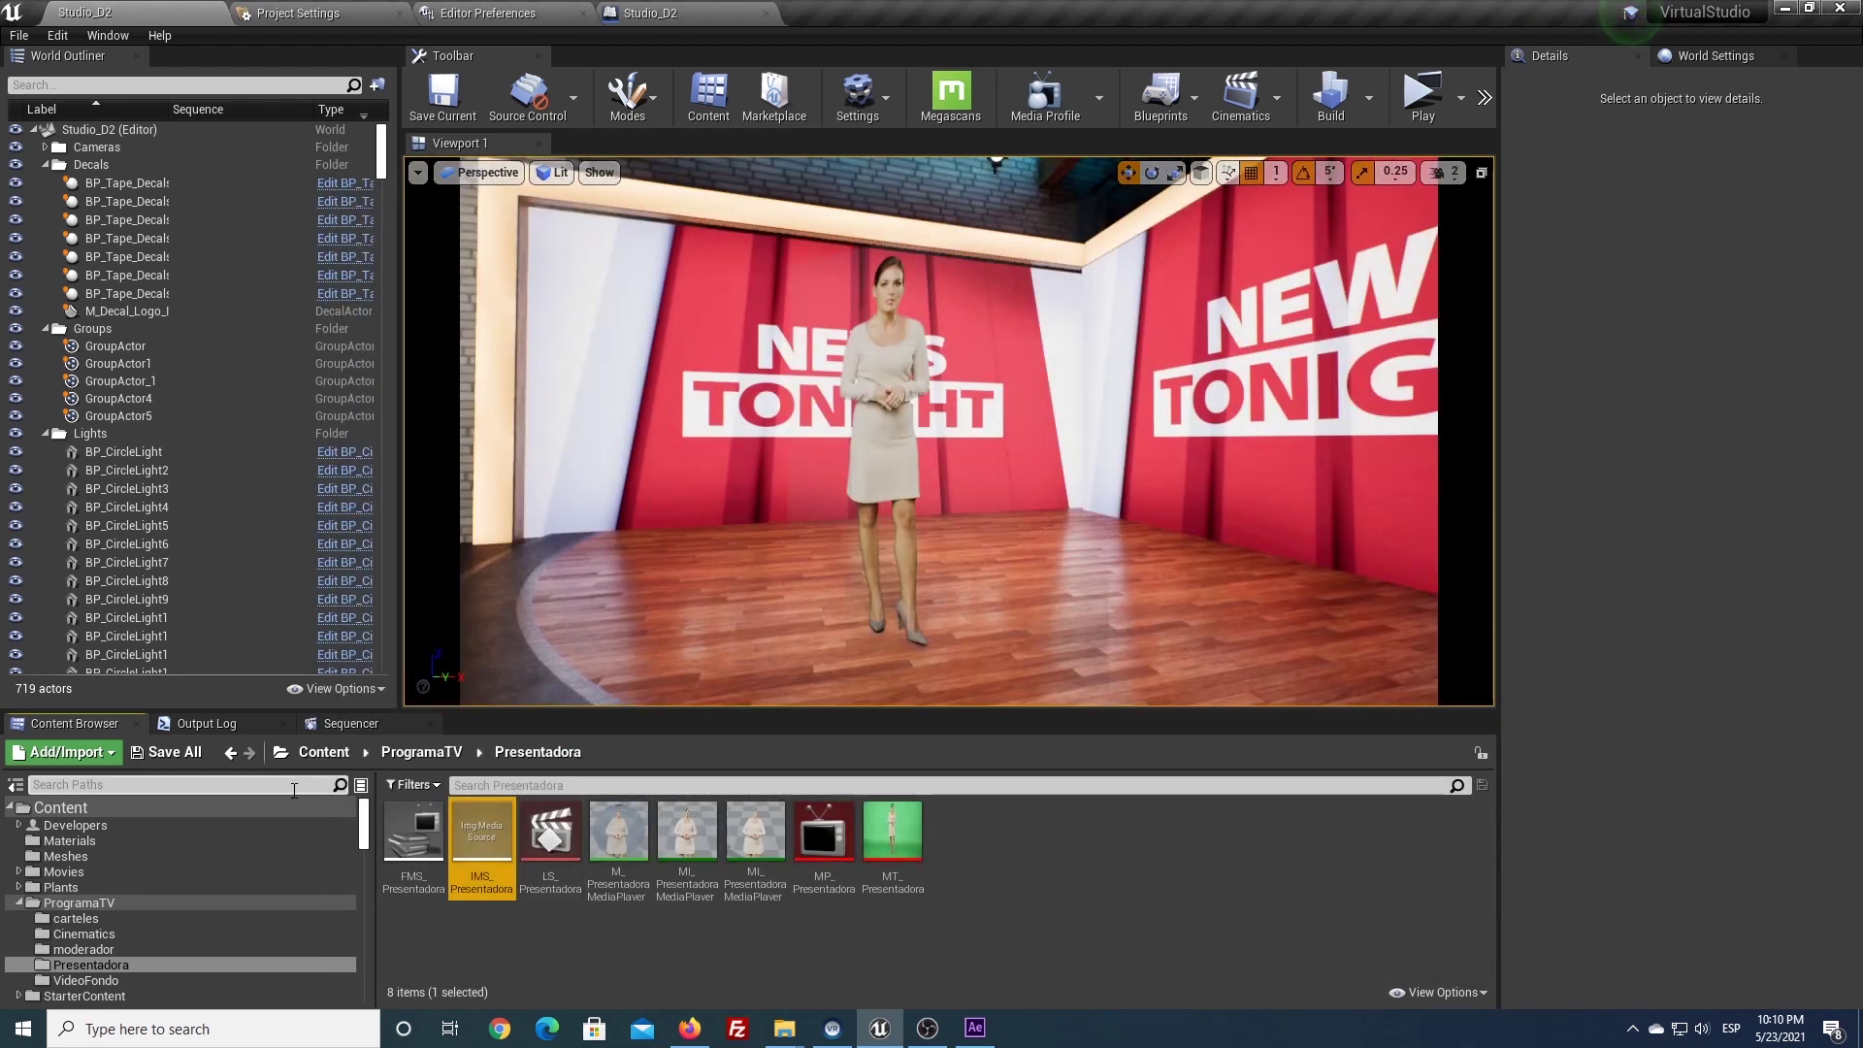
In LS_Presentadora, replace the old Media track with an IMS_Presentadora section spanning start to frame 0125
{"action": "left_click", "coordinate": [345, 726]}
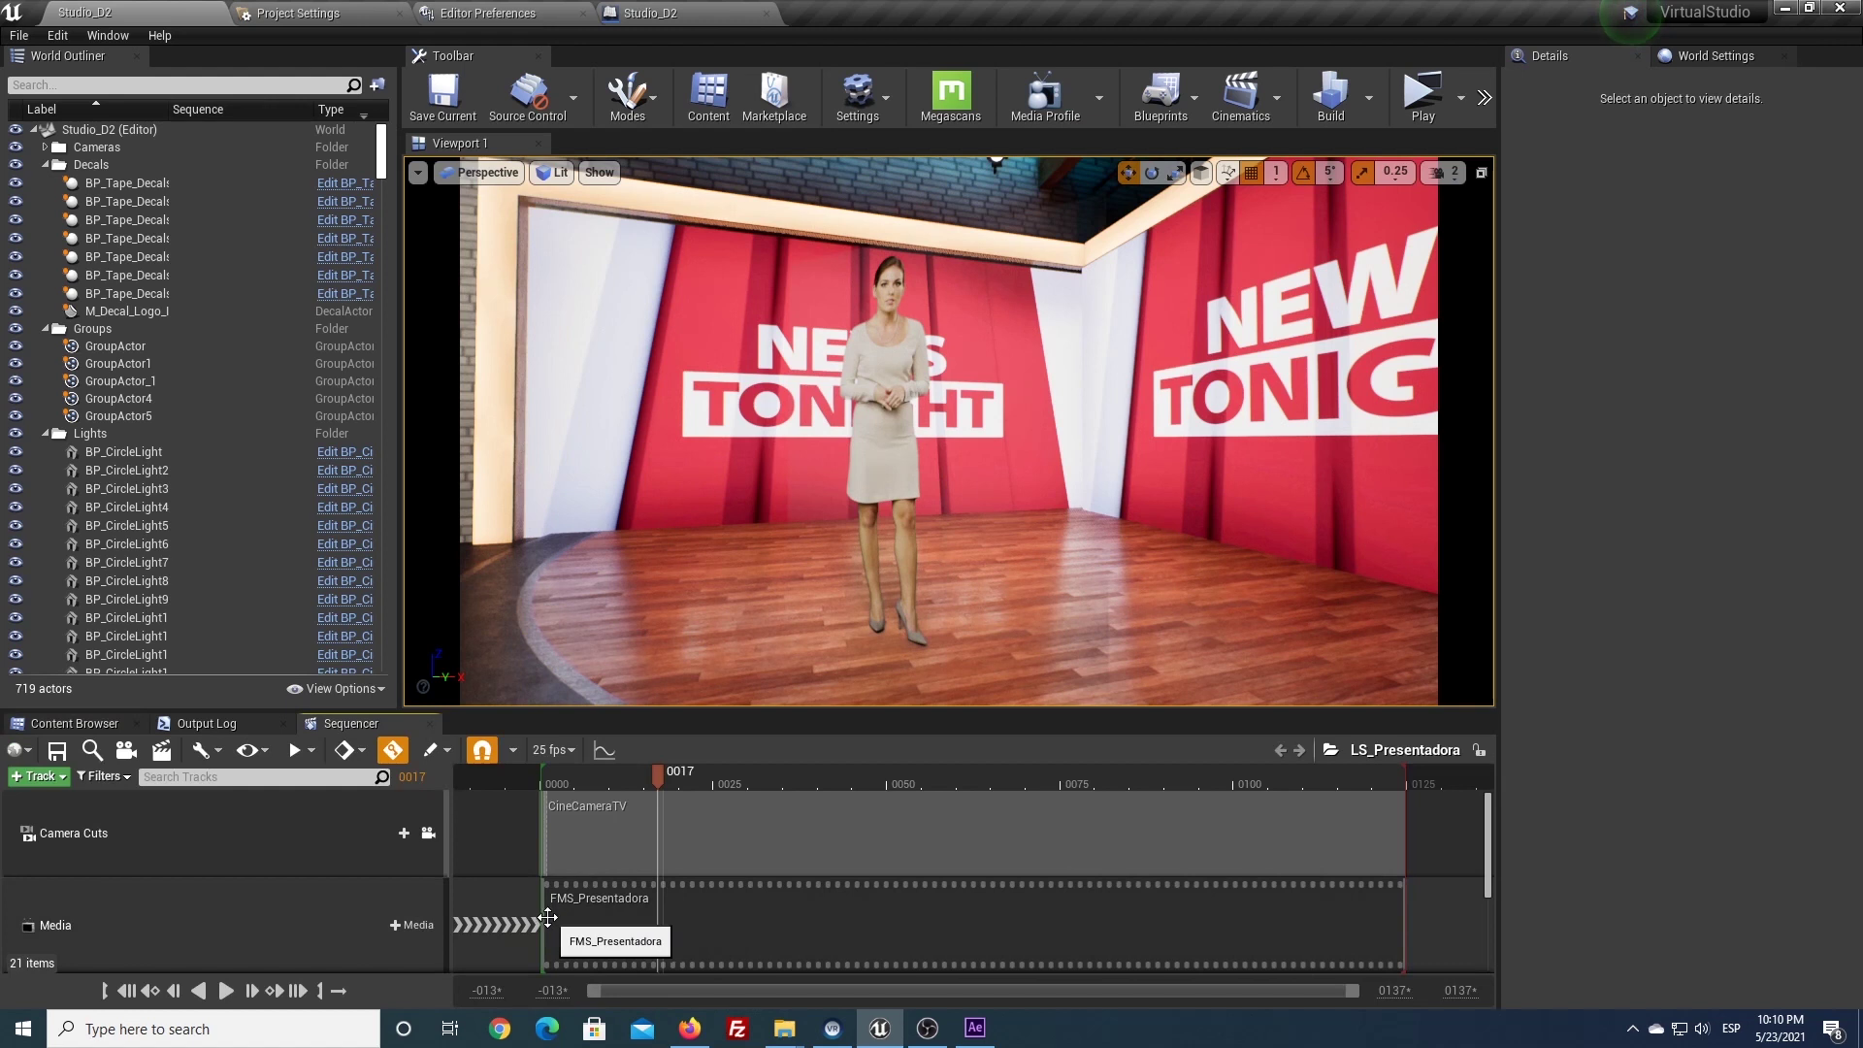
{"action": "left_click", "coordinate": [250, 913]}
{"action": "key", "text": "Delete"}
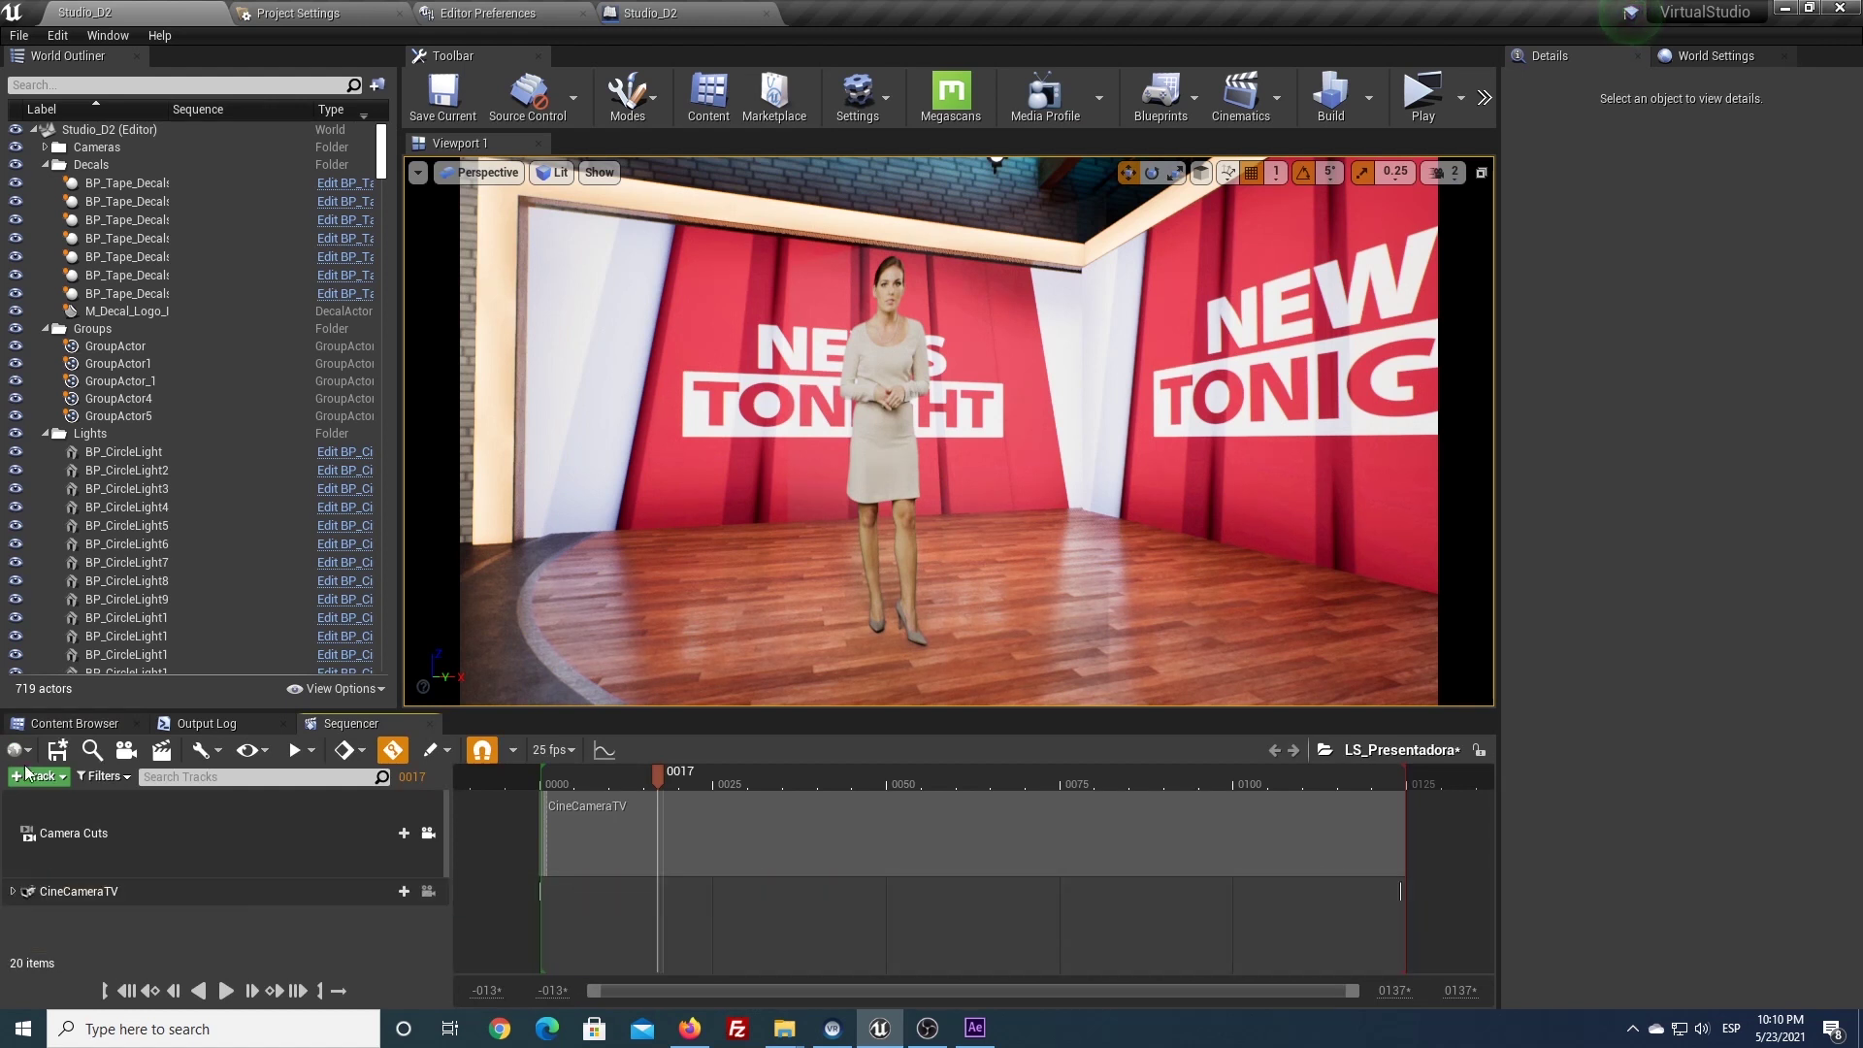
{"action": "left_click", "coordinate": [62, 776]}
{"action": "left_click", "coordinate": [66, 757]}
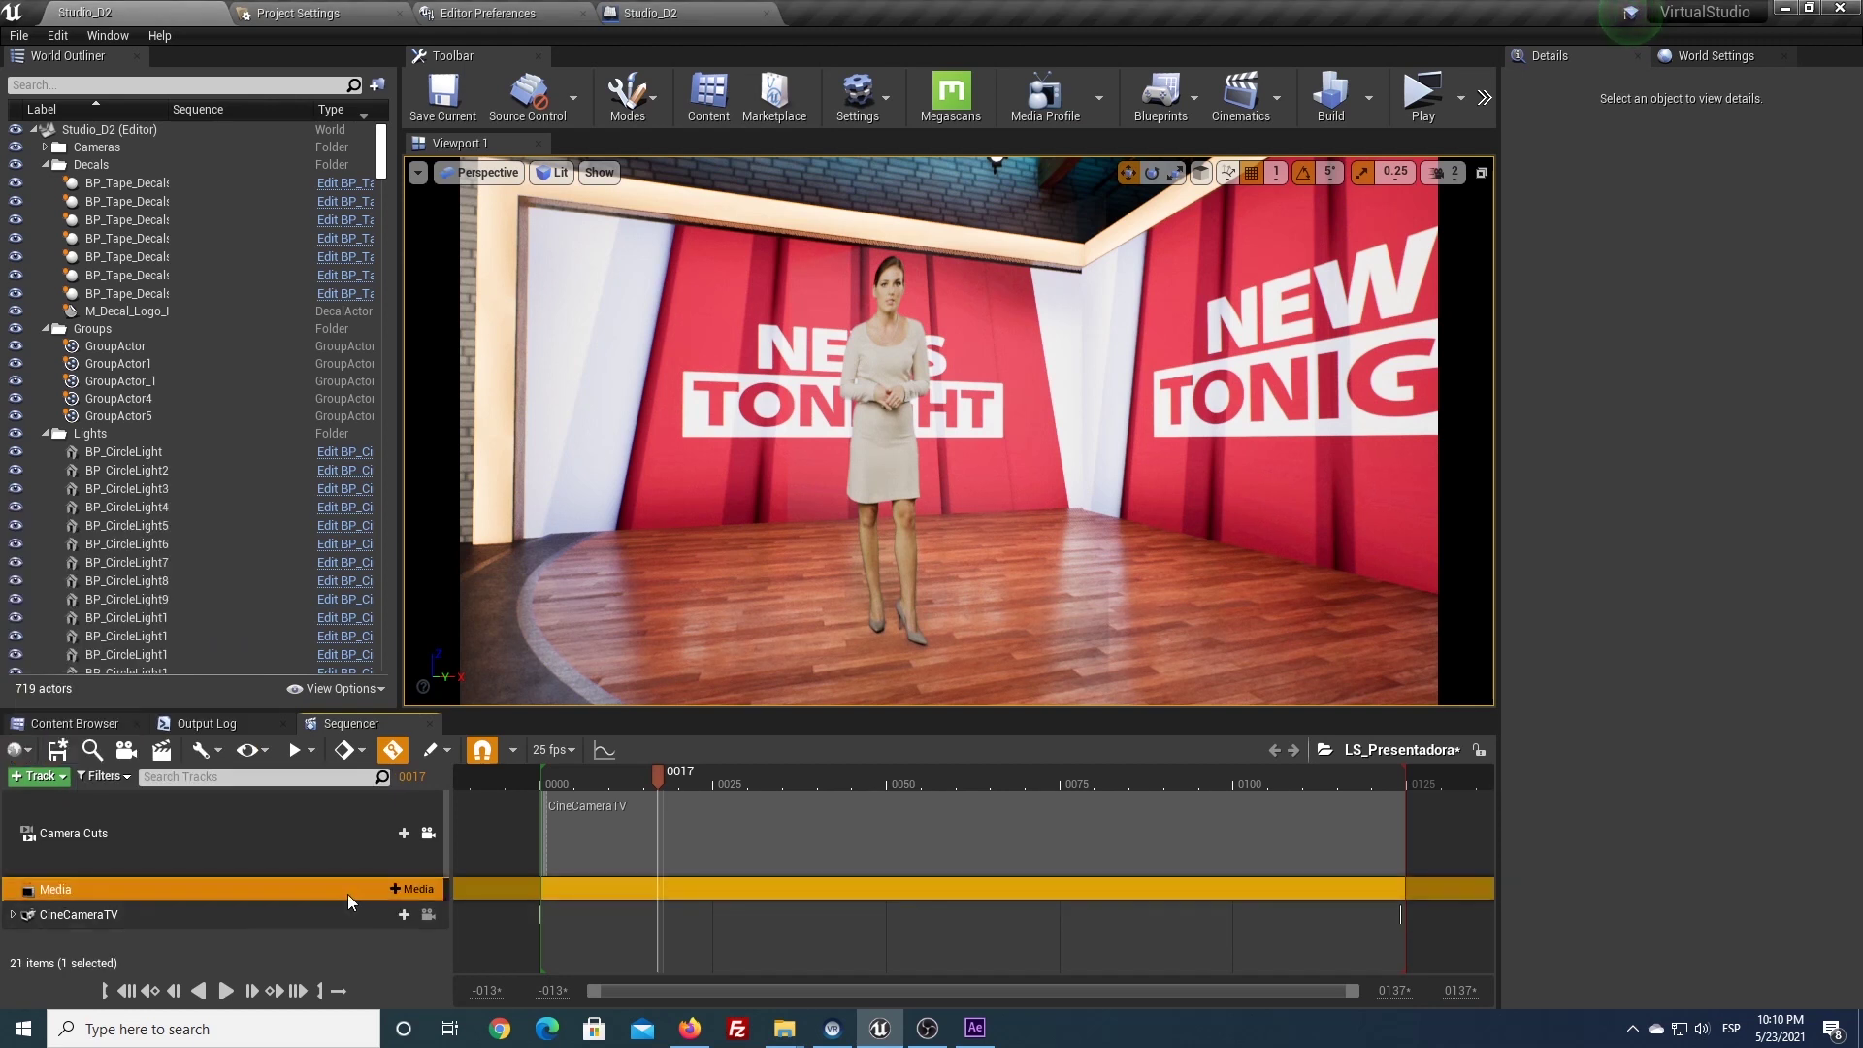
{"action": "left_click", "coordinate": [411, 889]}
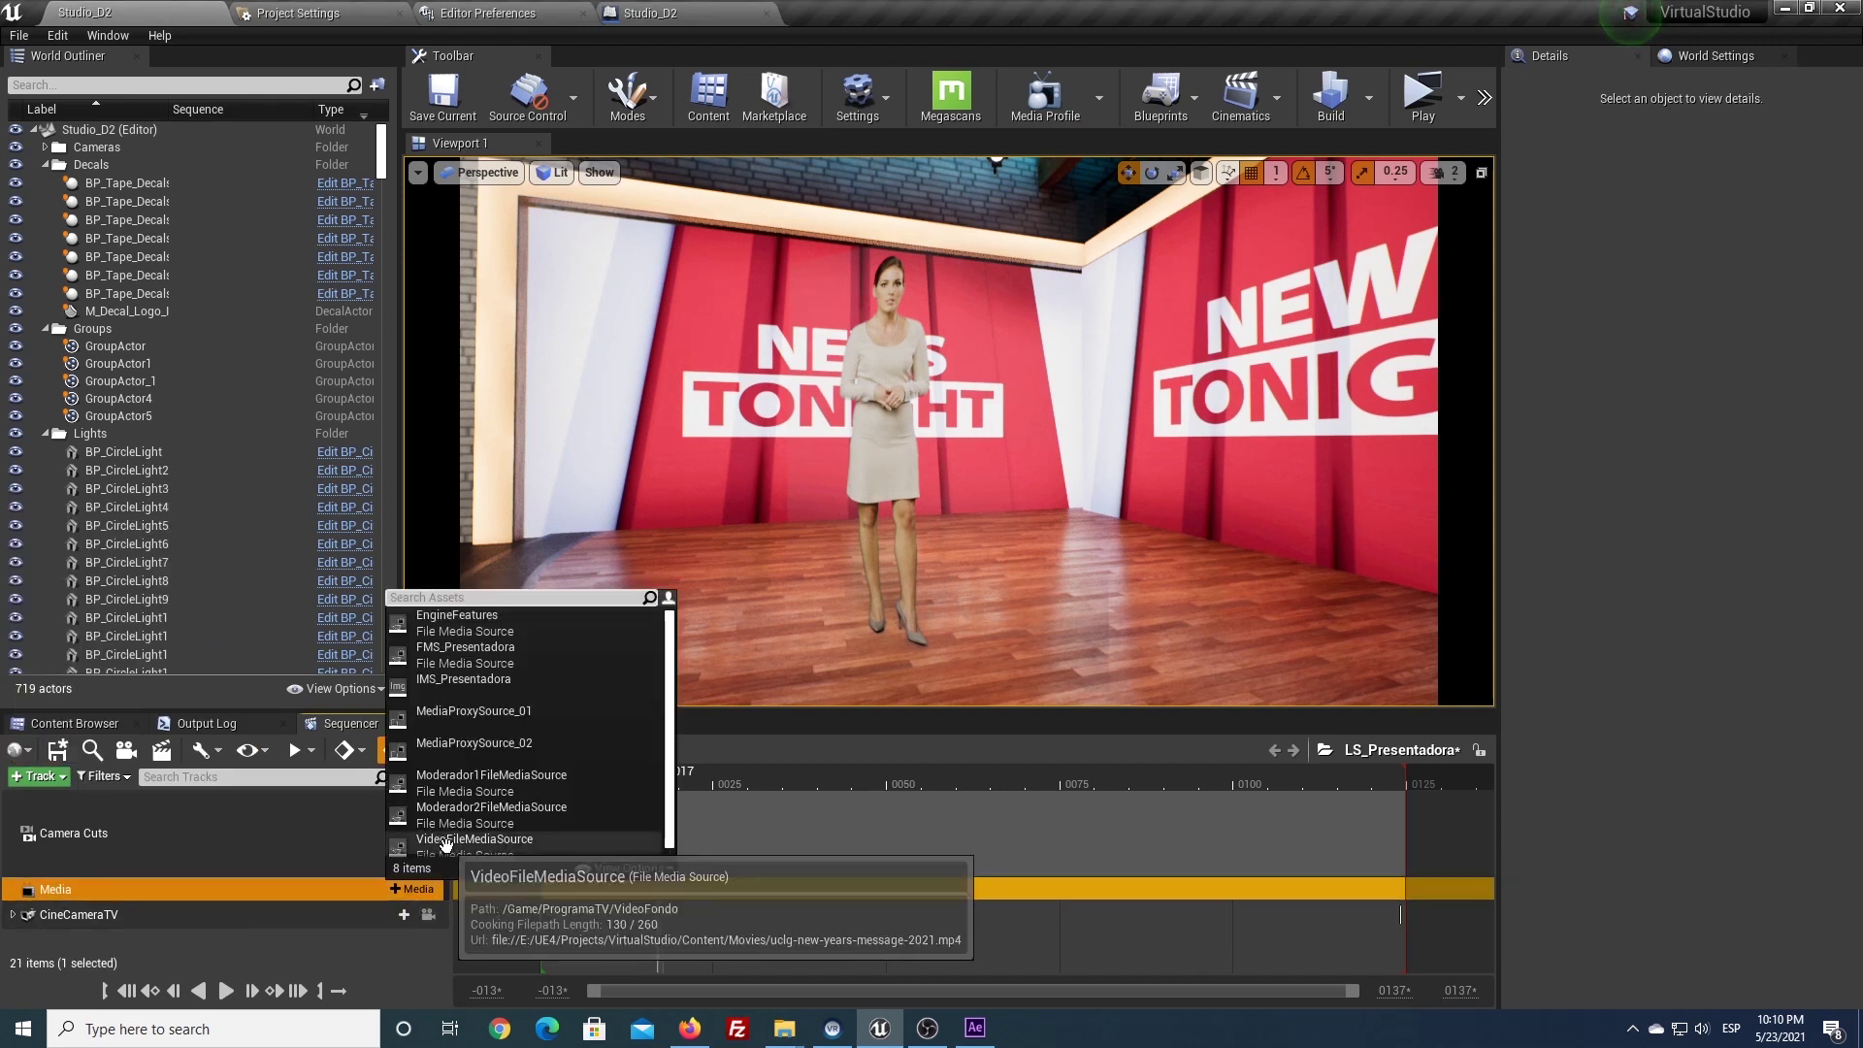
{"action": "left_click", "coordinate": [478, 683]}
{"action": "left_click_drag", "start_coordinate": [728, 915], "coordinate": [614, 910]}
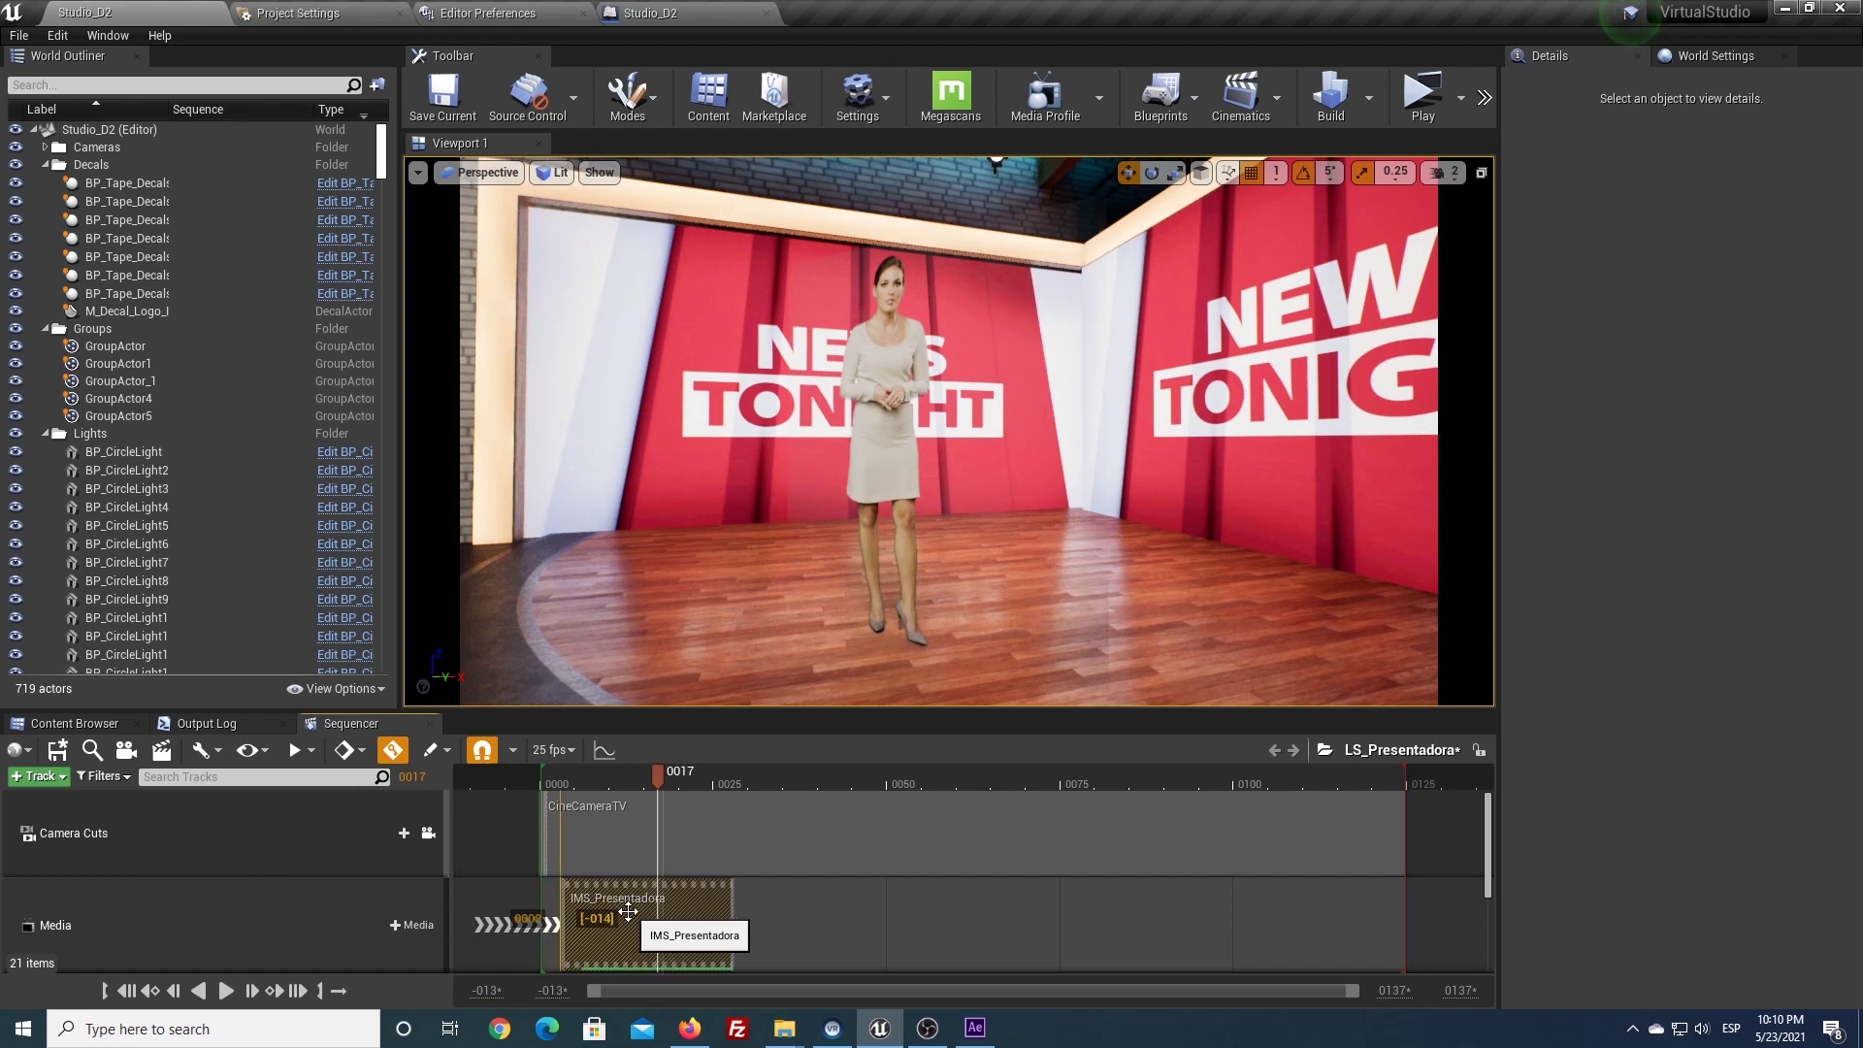
{"action": "left_click_drag", "start_coordinate": [603, 914], "coordinate": [607, 914]}
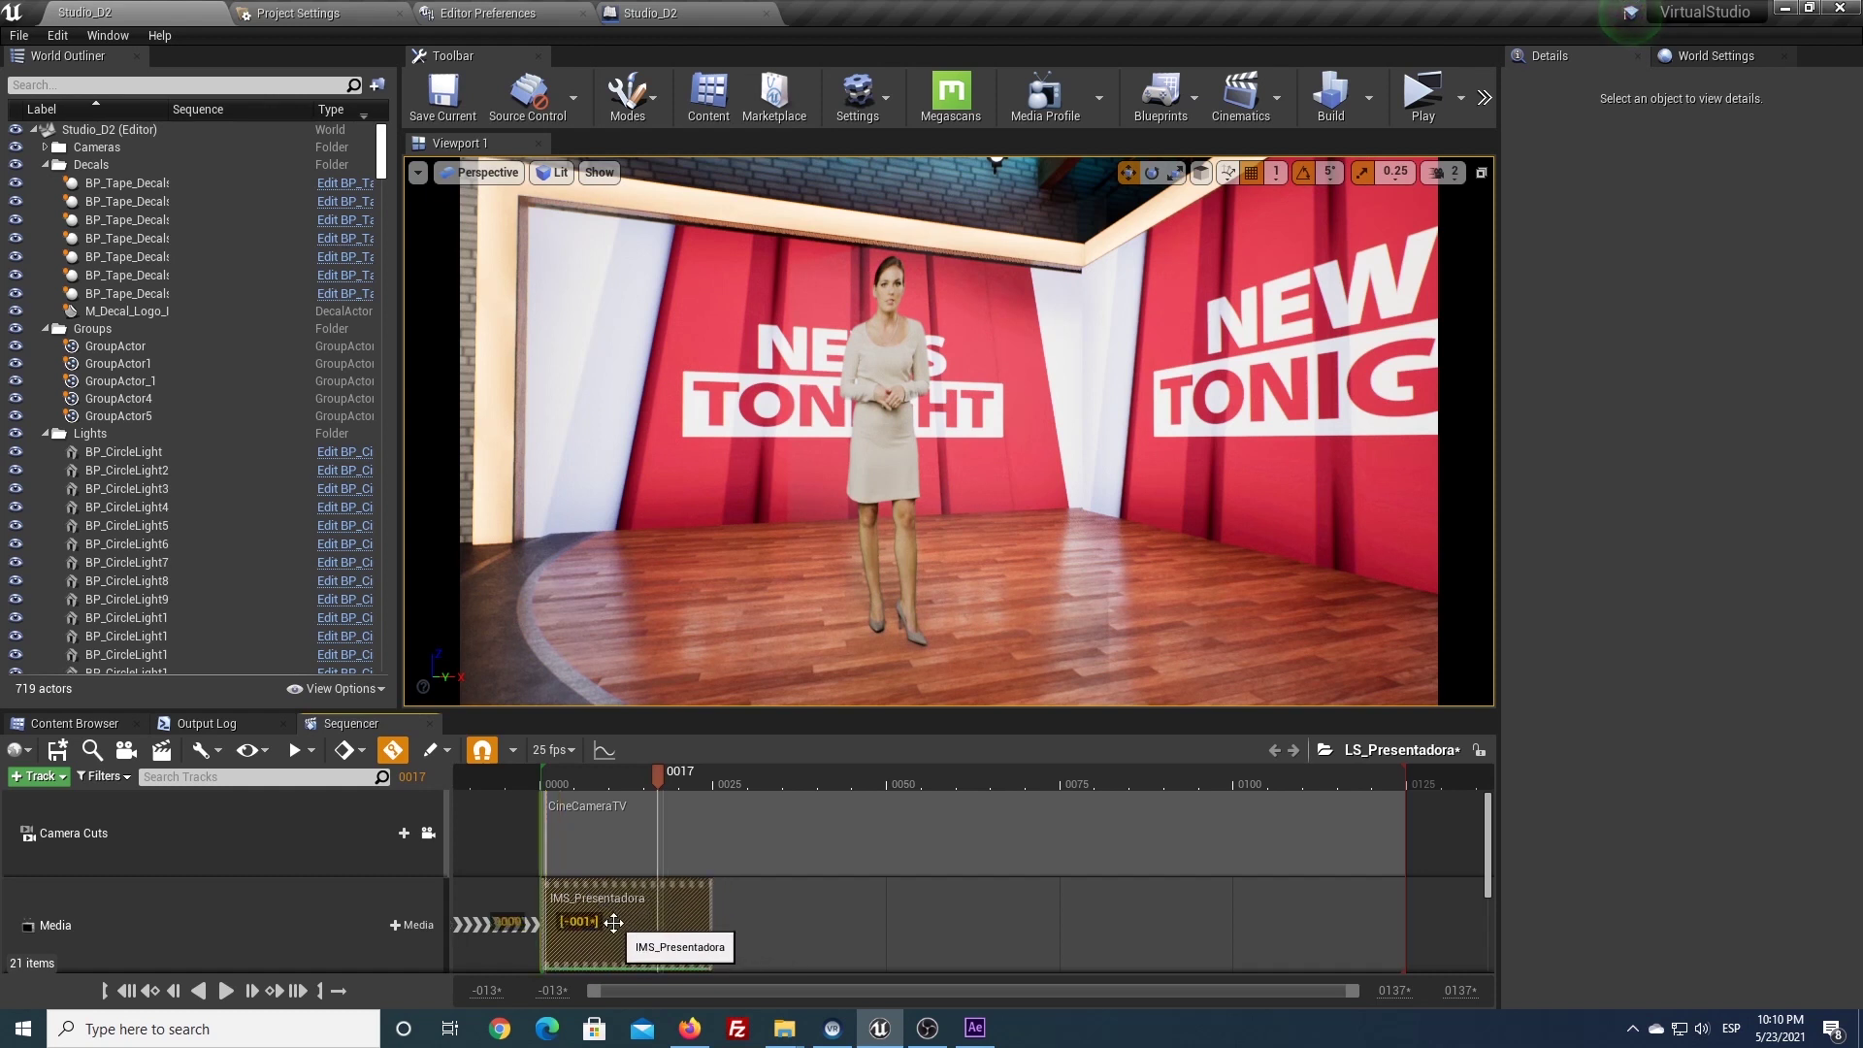
{"action": "left_click_drag", "start_coordinate": [710, 914], "coordinate": [1404, 916]}
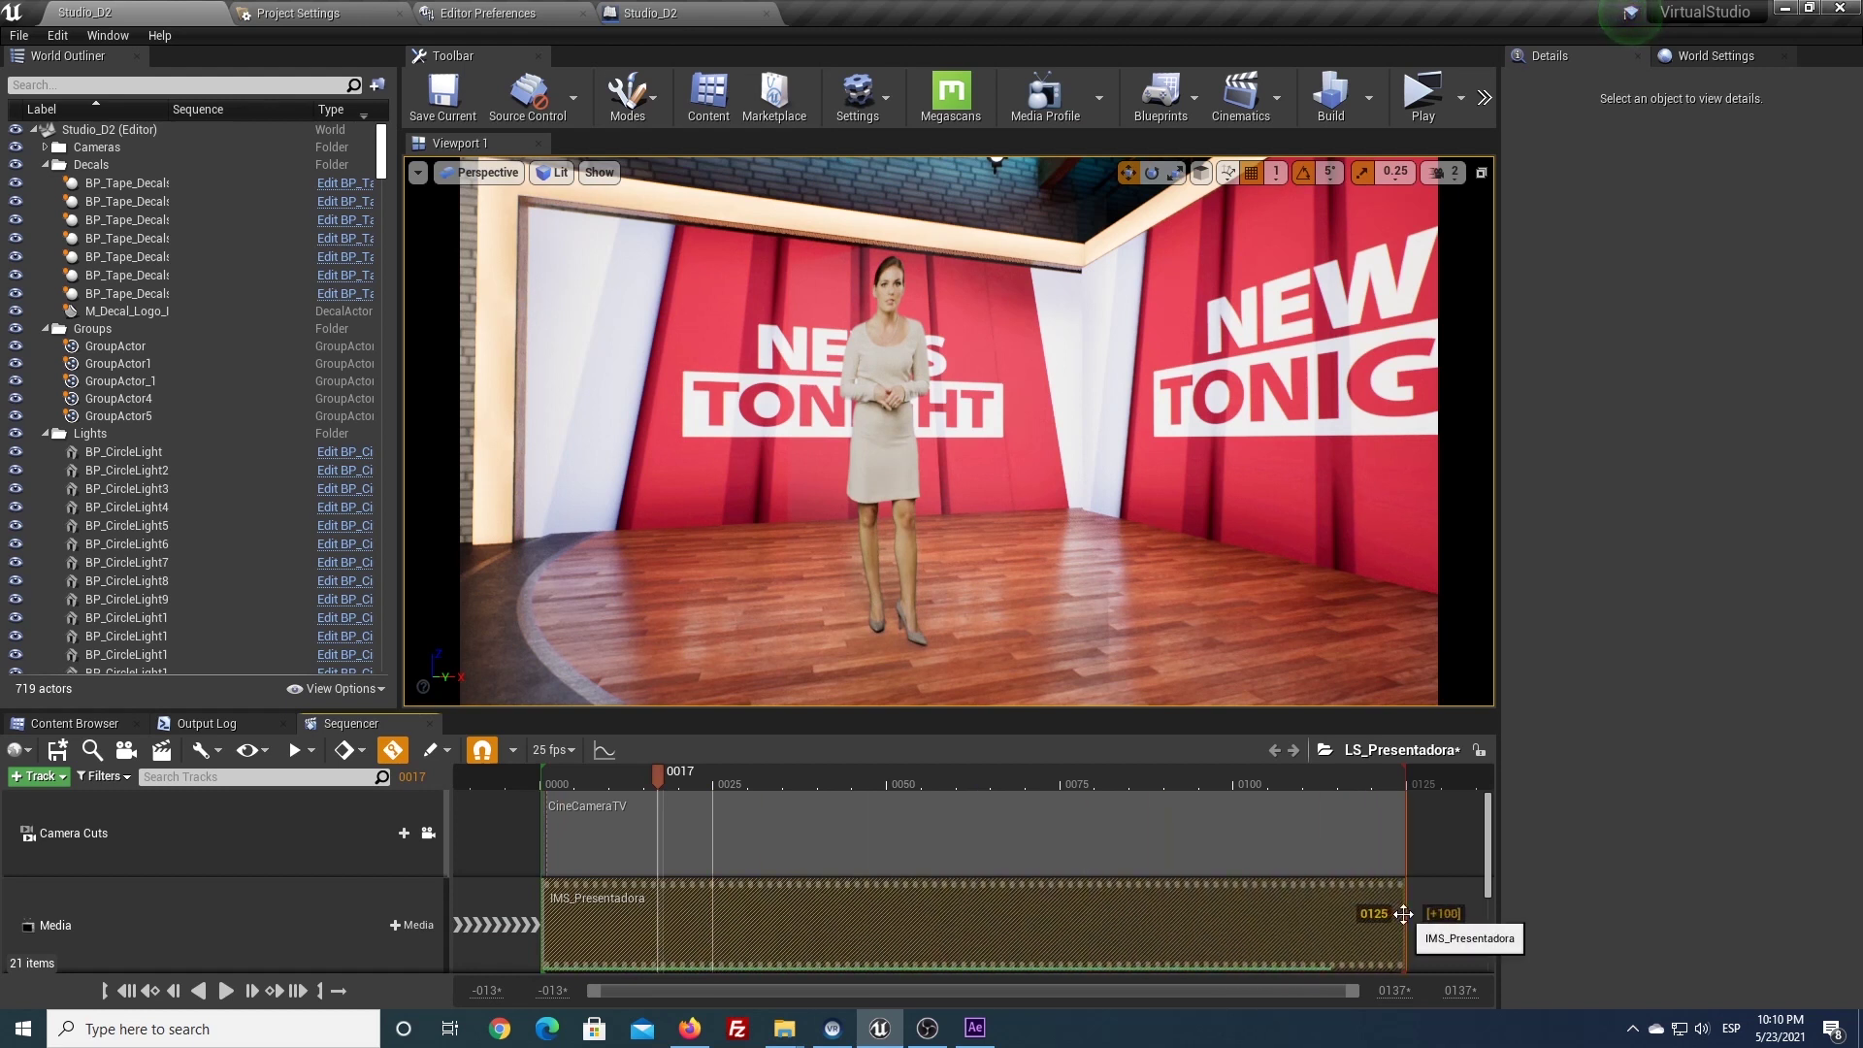
Set the section's Media Texture to MT_Presentadora and scrub the playhead to preview the presenter
{"action": "right_click", "coordinate": [641, 912]}
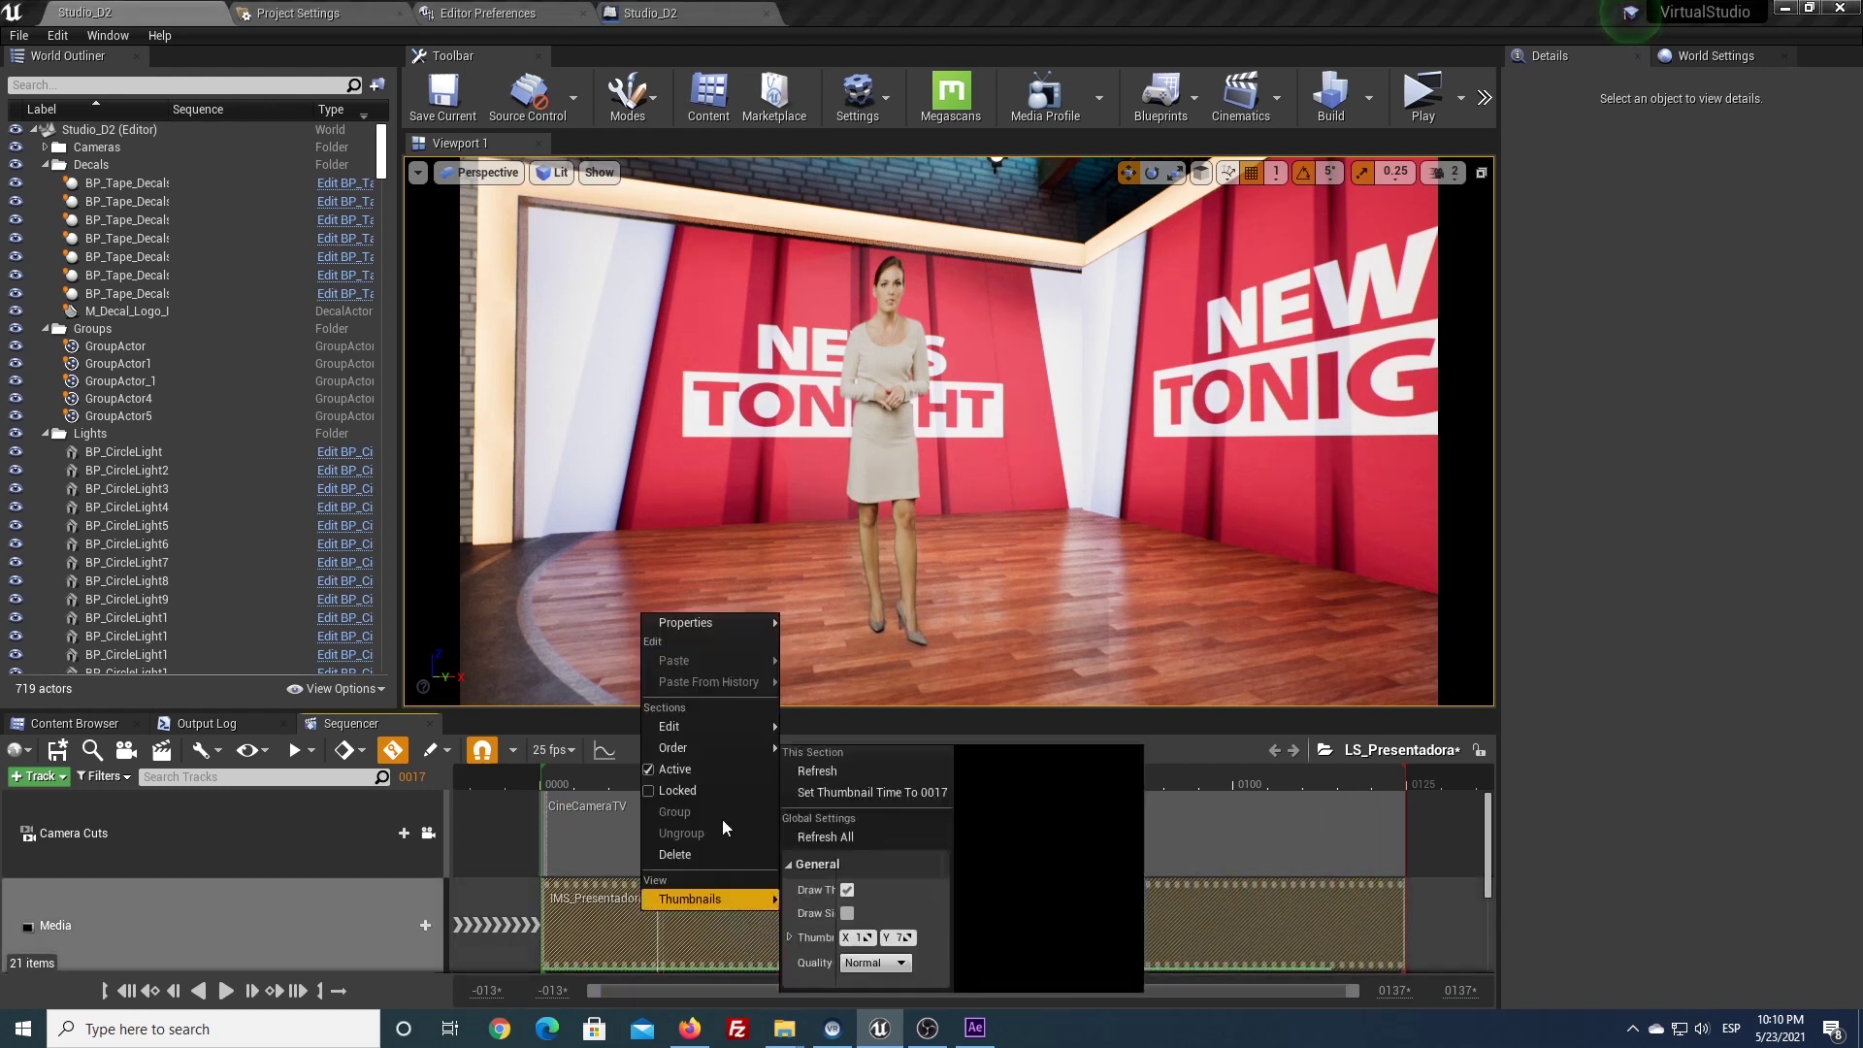
{"action": "mouse_move", "coordinate": [709, 627]}
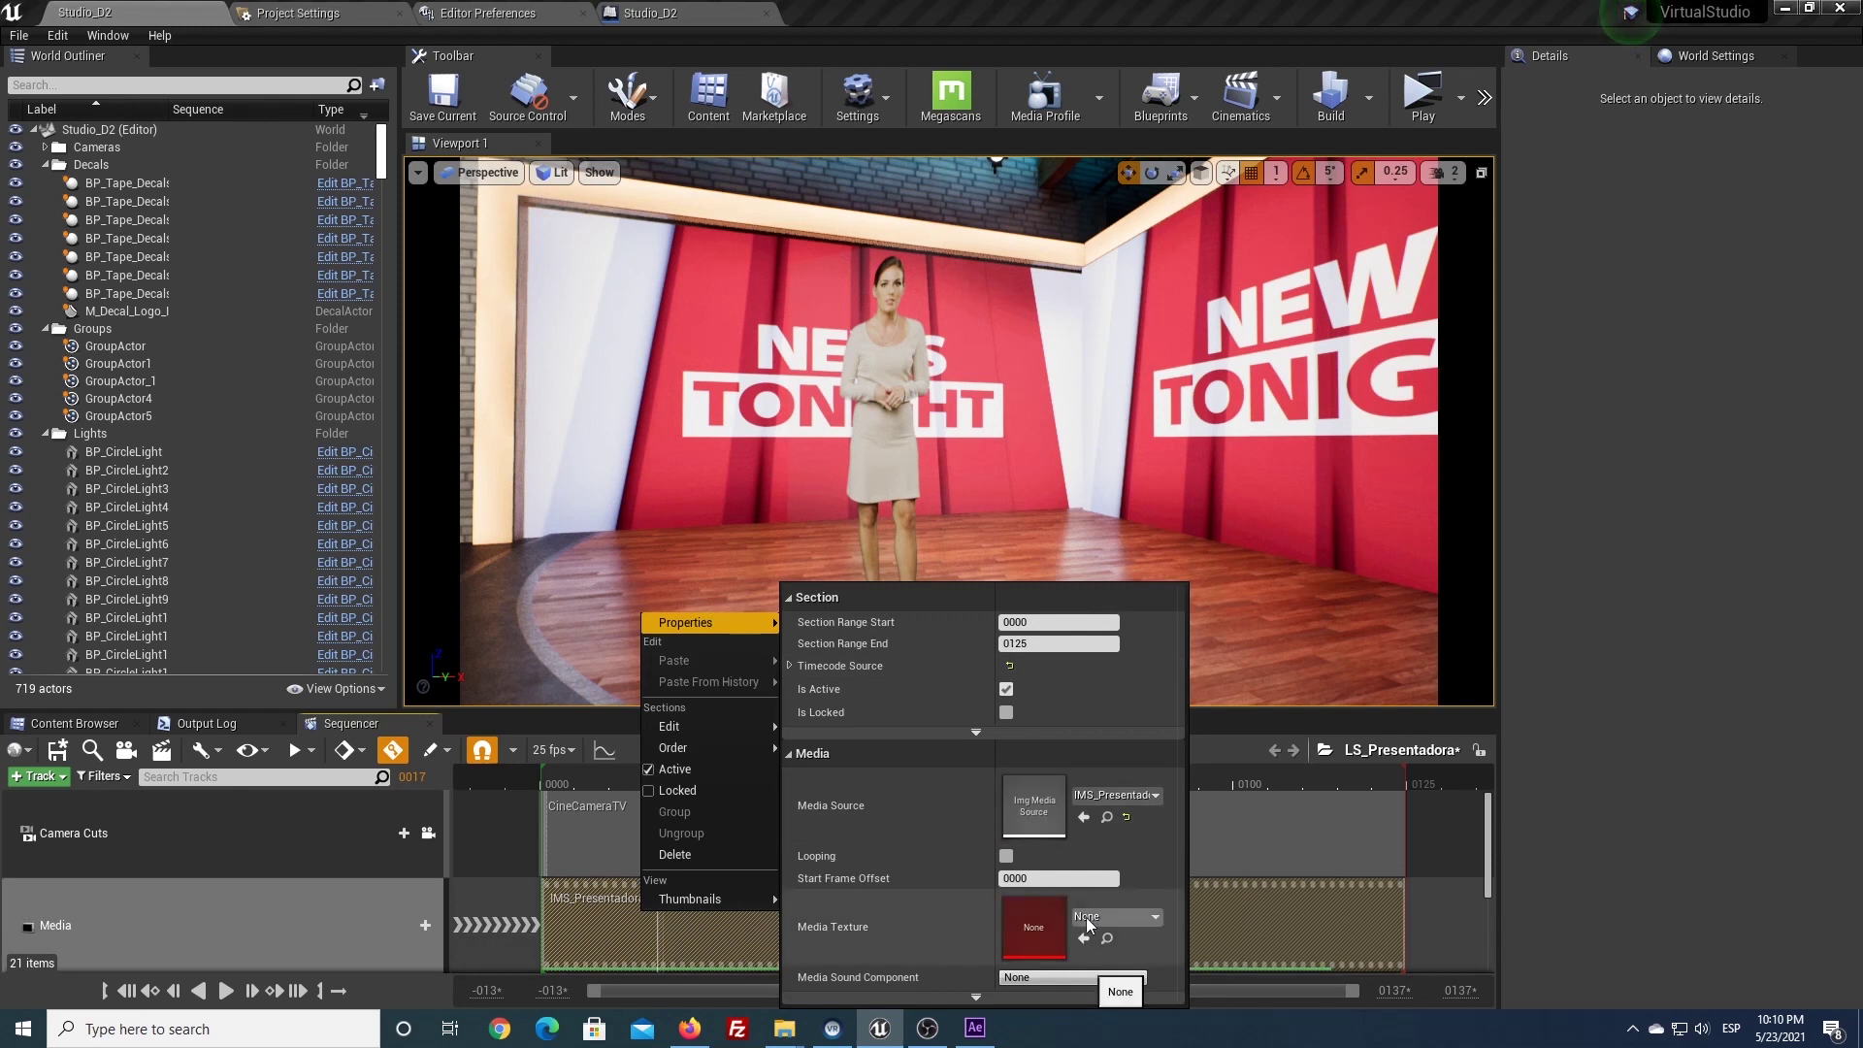
{"action": "left_click", "coordinate": [1116, 916]}
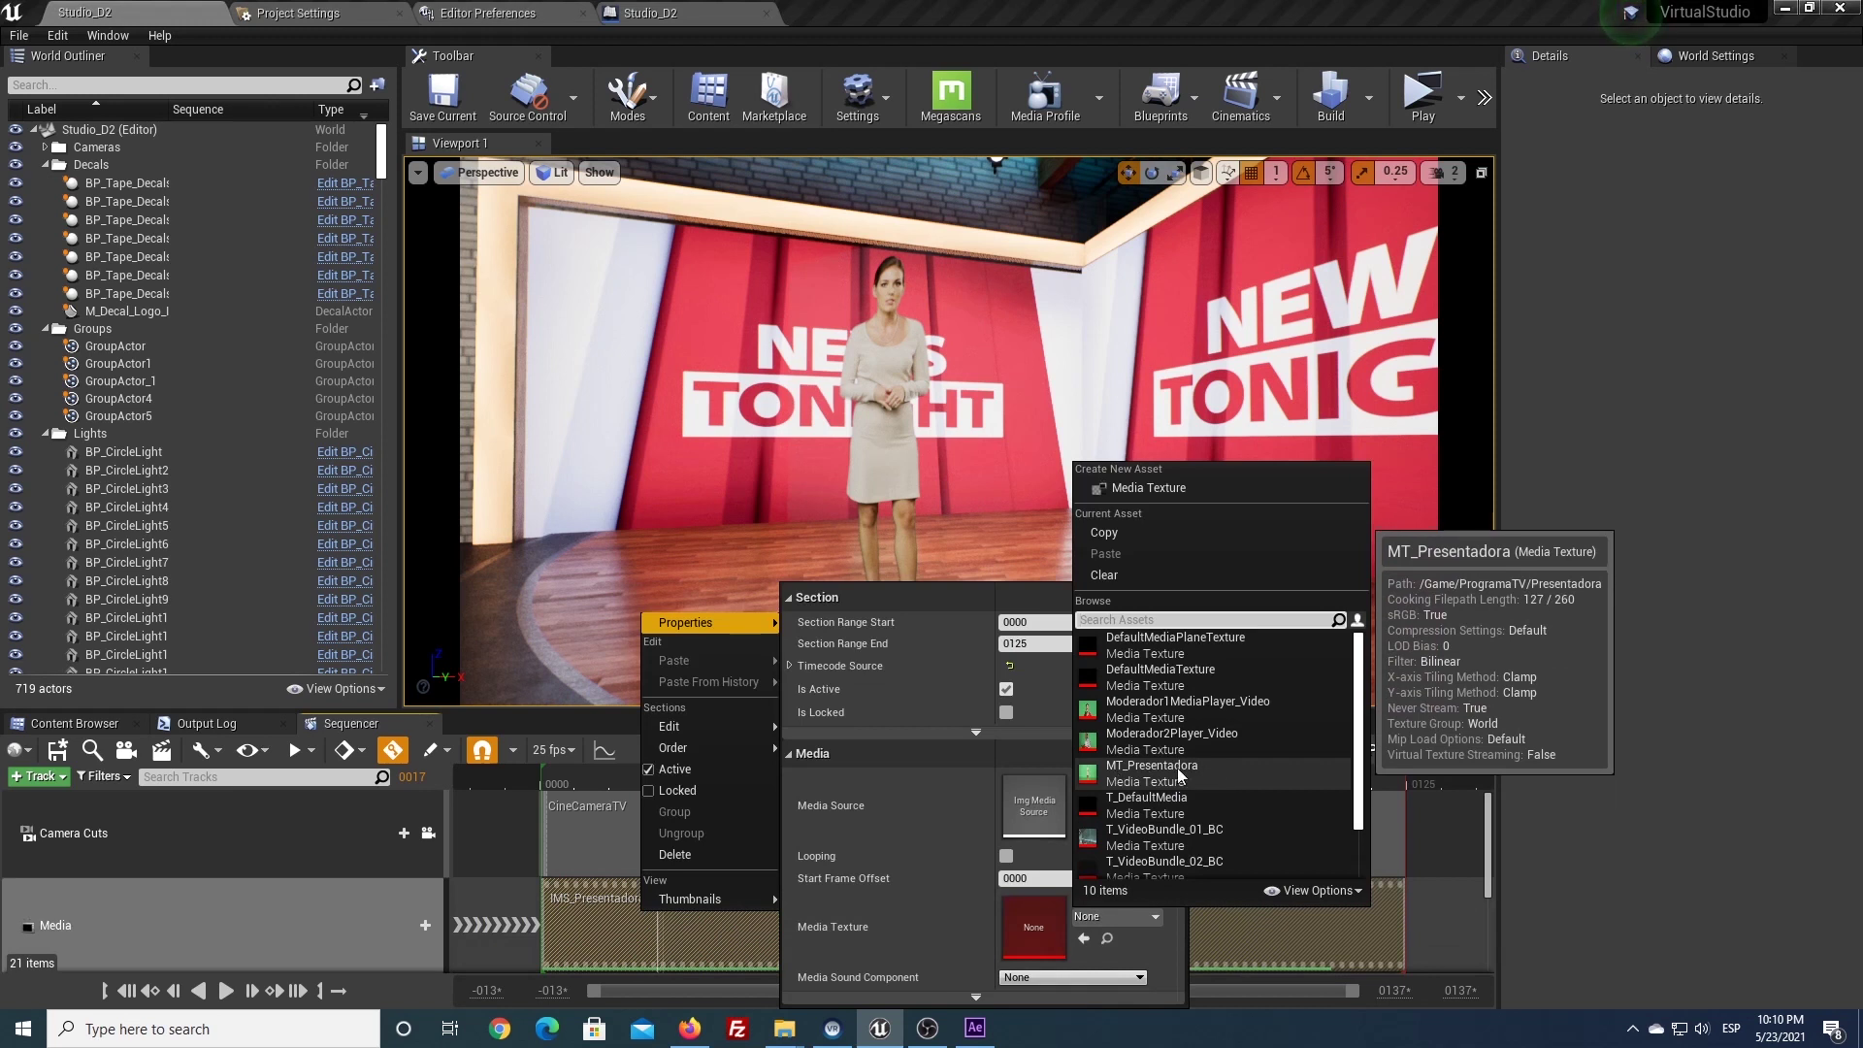
{"action": "left_click", "coordinate": [1180, 774]}
{"action": "mouse_move", "coordinate": [699, 899]}
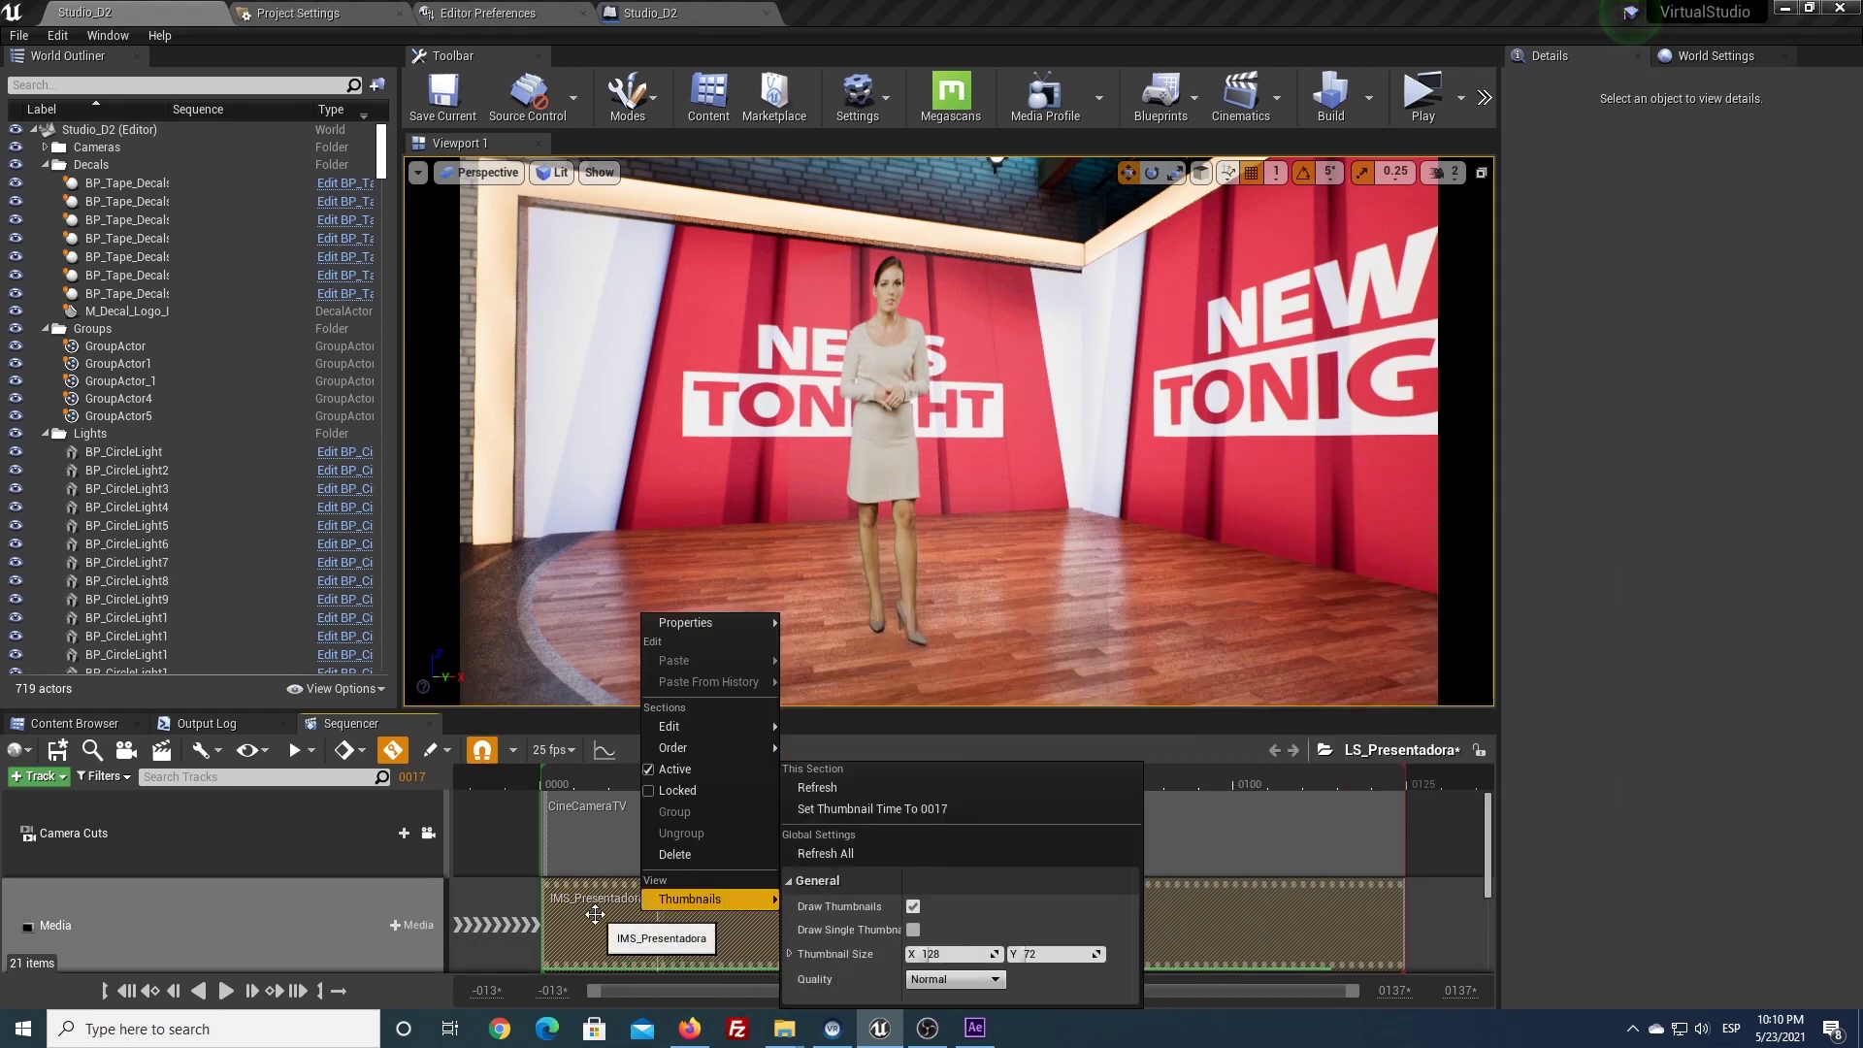
{"action": "key", "text": "Escape"}
{"action": "mouse_move", "coordinate": [602, 784]}
{"action": "left_mouse_down"}
{"action": "mouse_move", "coordinate": [645, 776]}
{"action": "mouse_move", "coordinate": [633, 755]}
{"action": "mouse_move", "coordinate": [839, 776]}
{"action": "left_mouse_up"}
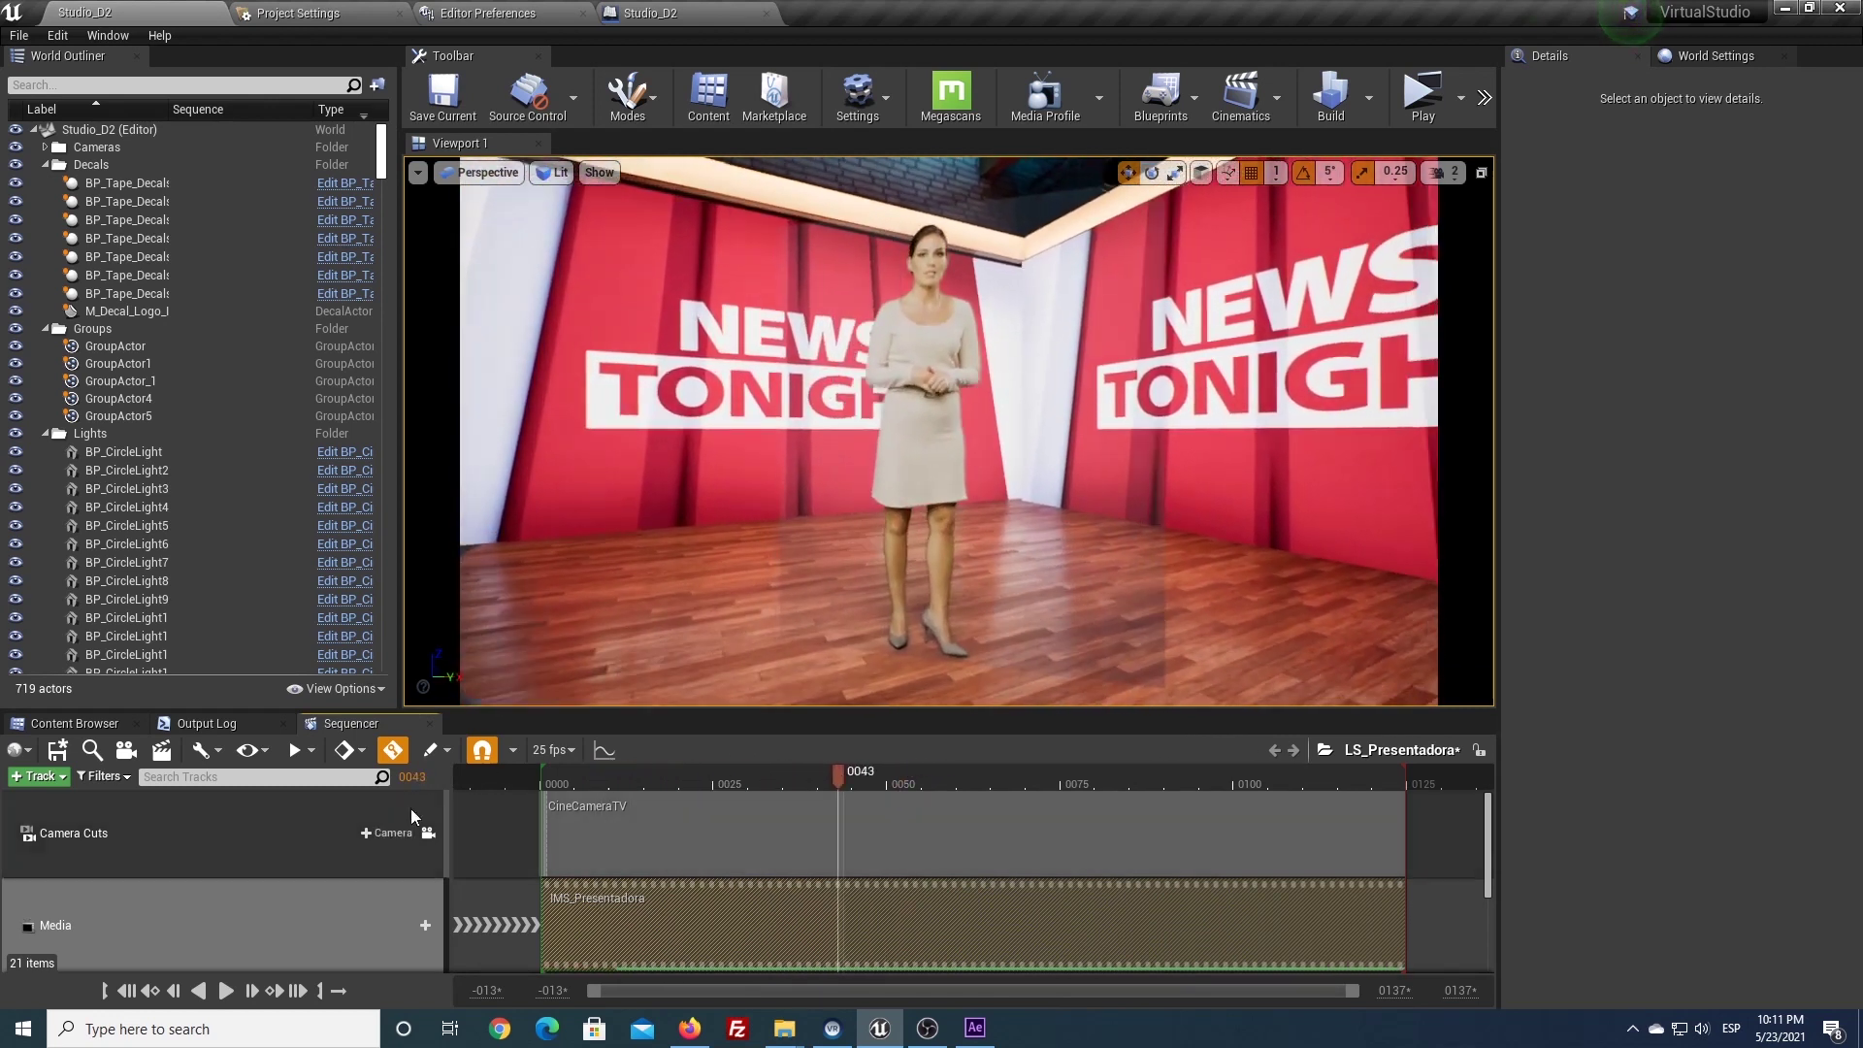
Capture the sequence to Studio_D2.avi via Render Movie, saving first, and open the VideoCaptures folder
{"action": "left_click", "coordinate": [158, 755]}
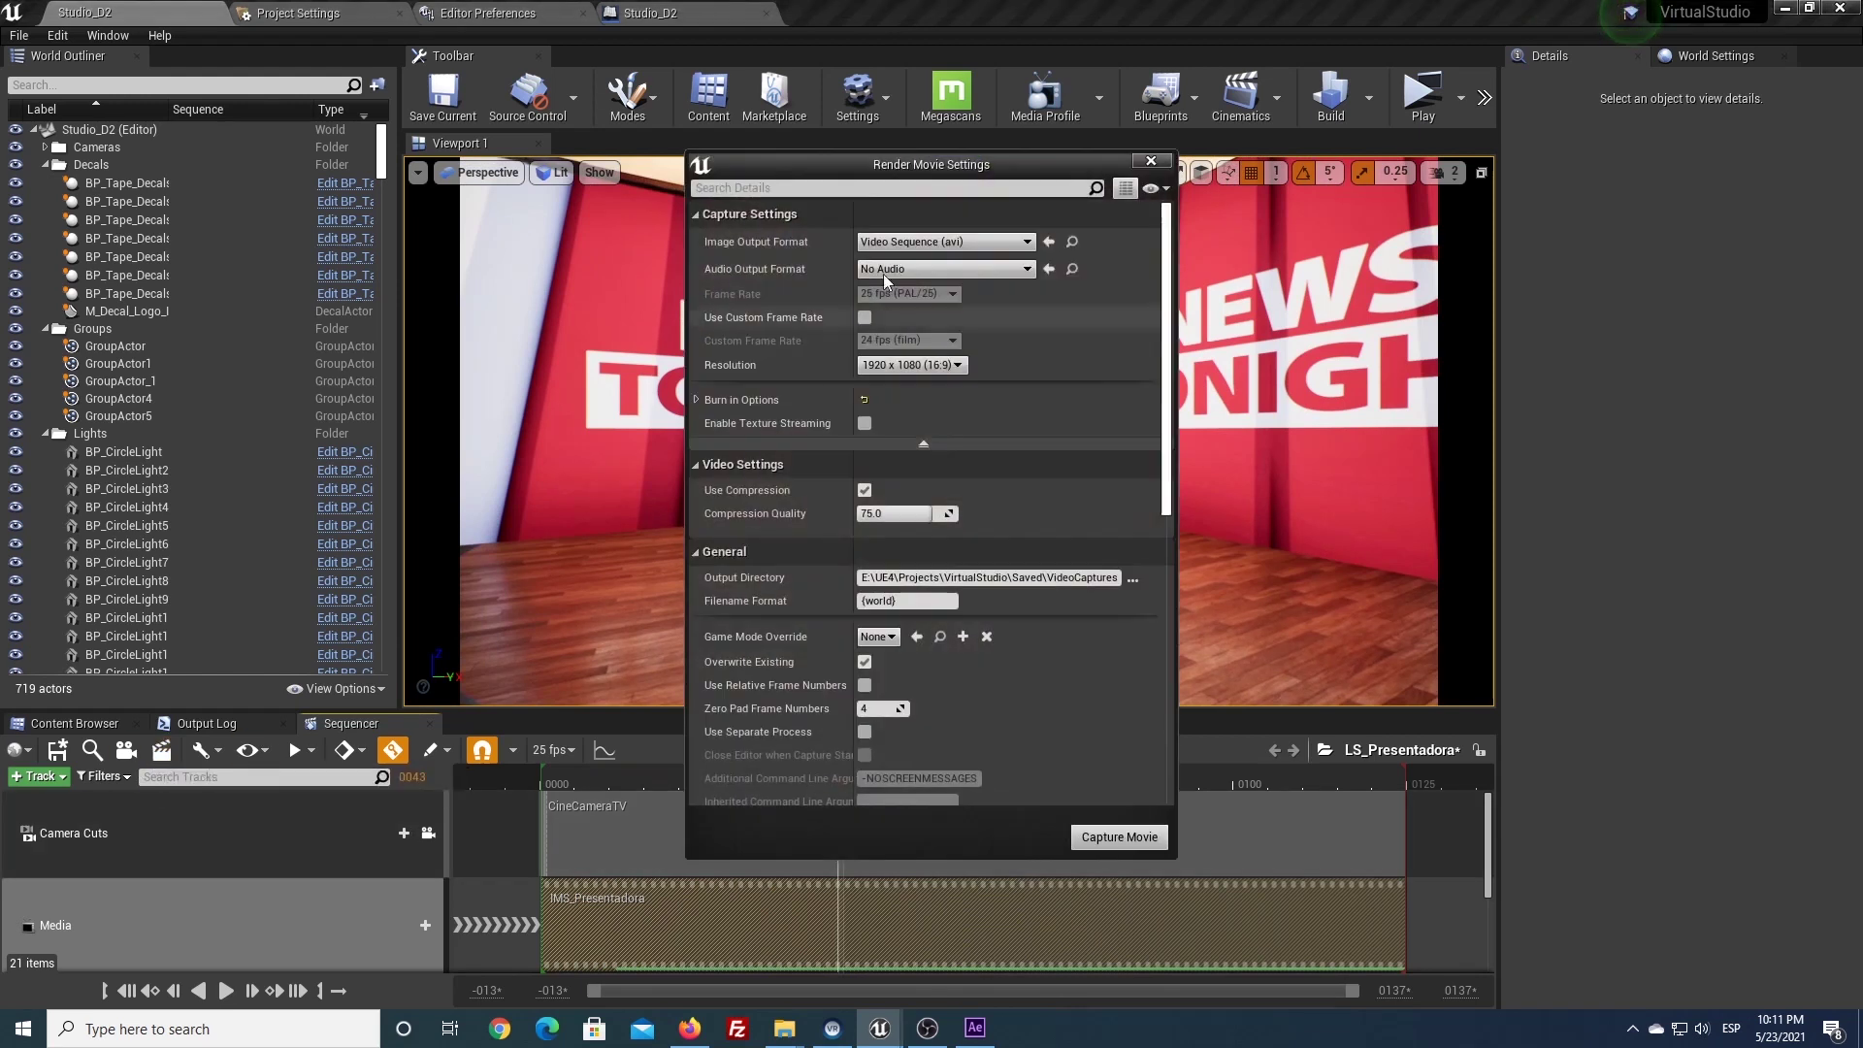
{"action": "left_click", "coordinate": [1121, 837]}
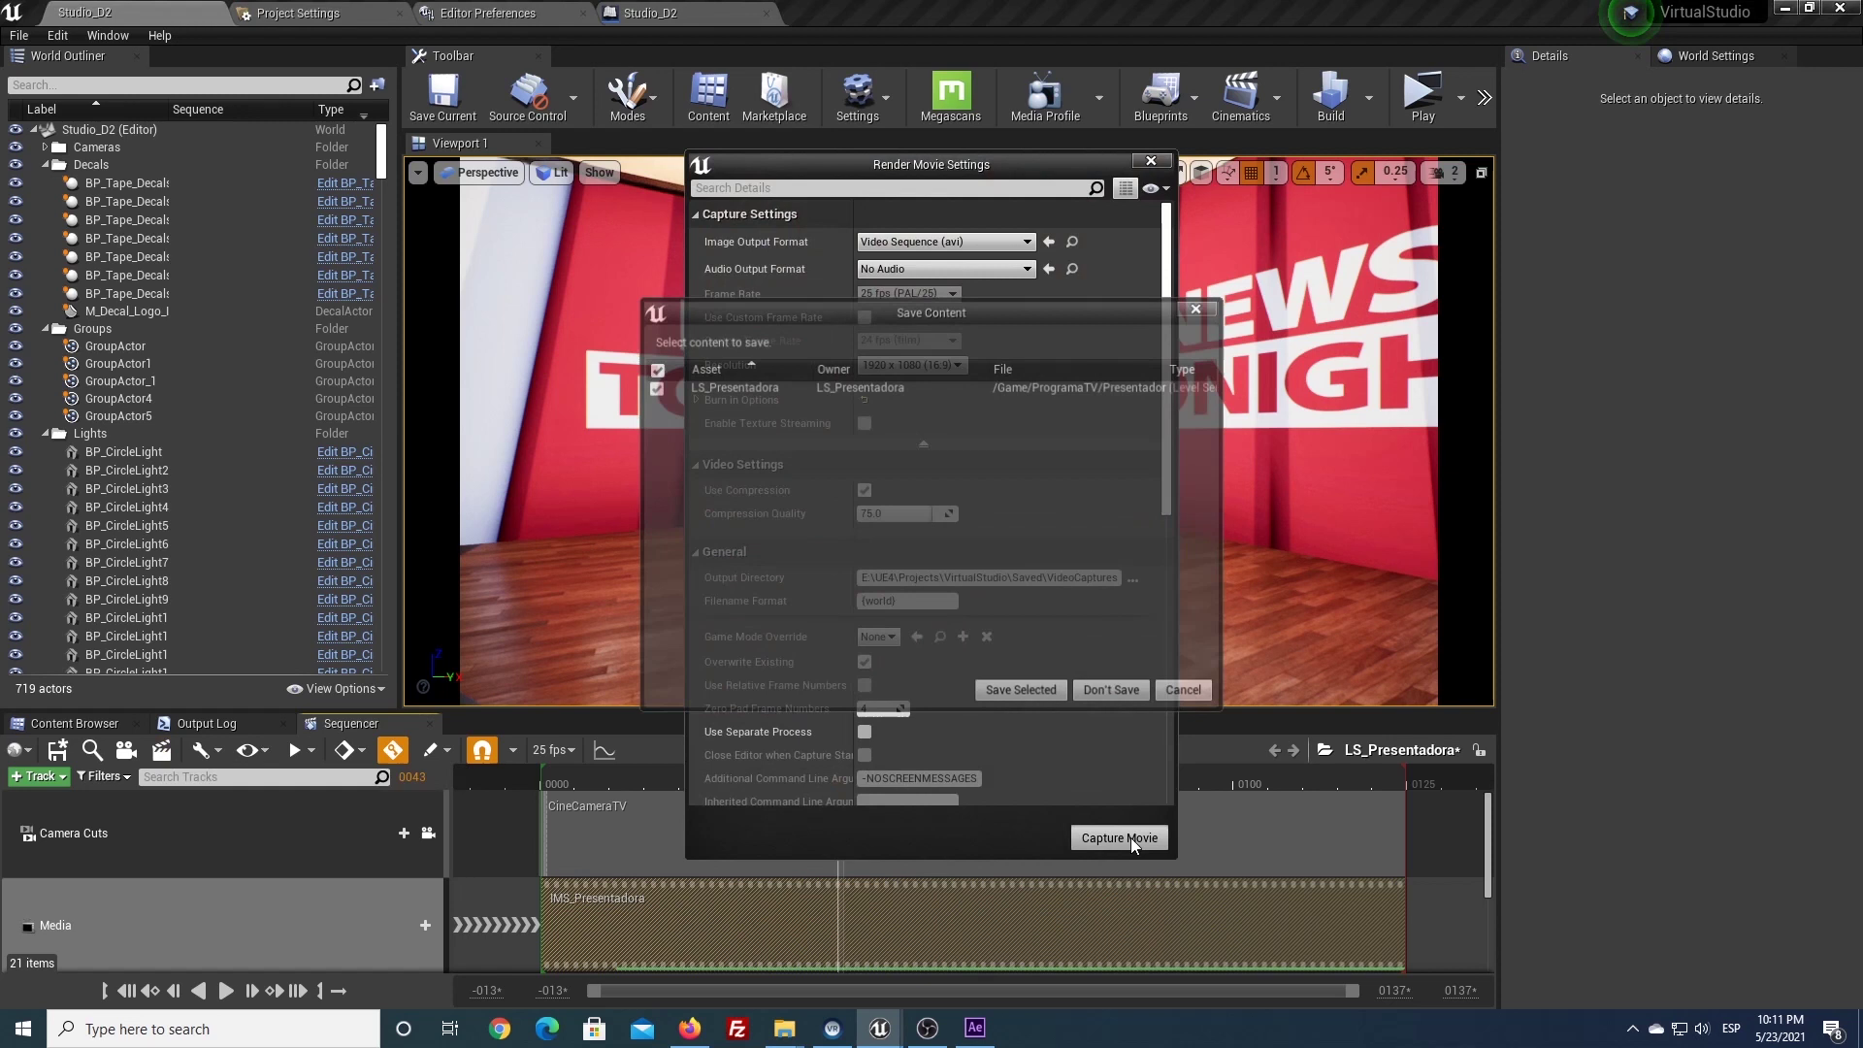
{"action": "left_click", "coordinate": [1001, 693]}
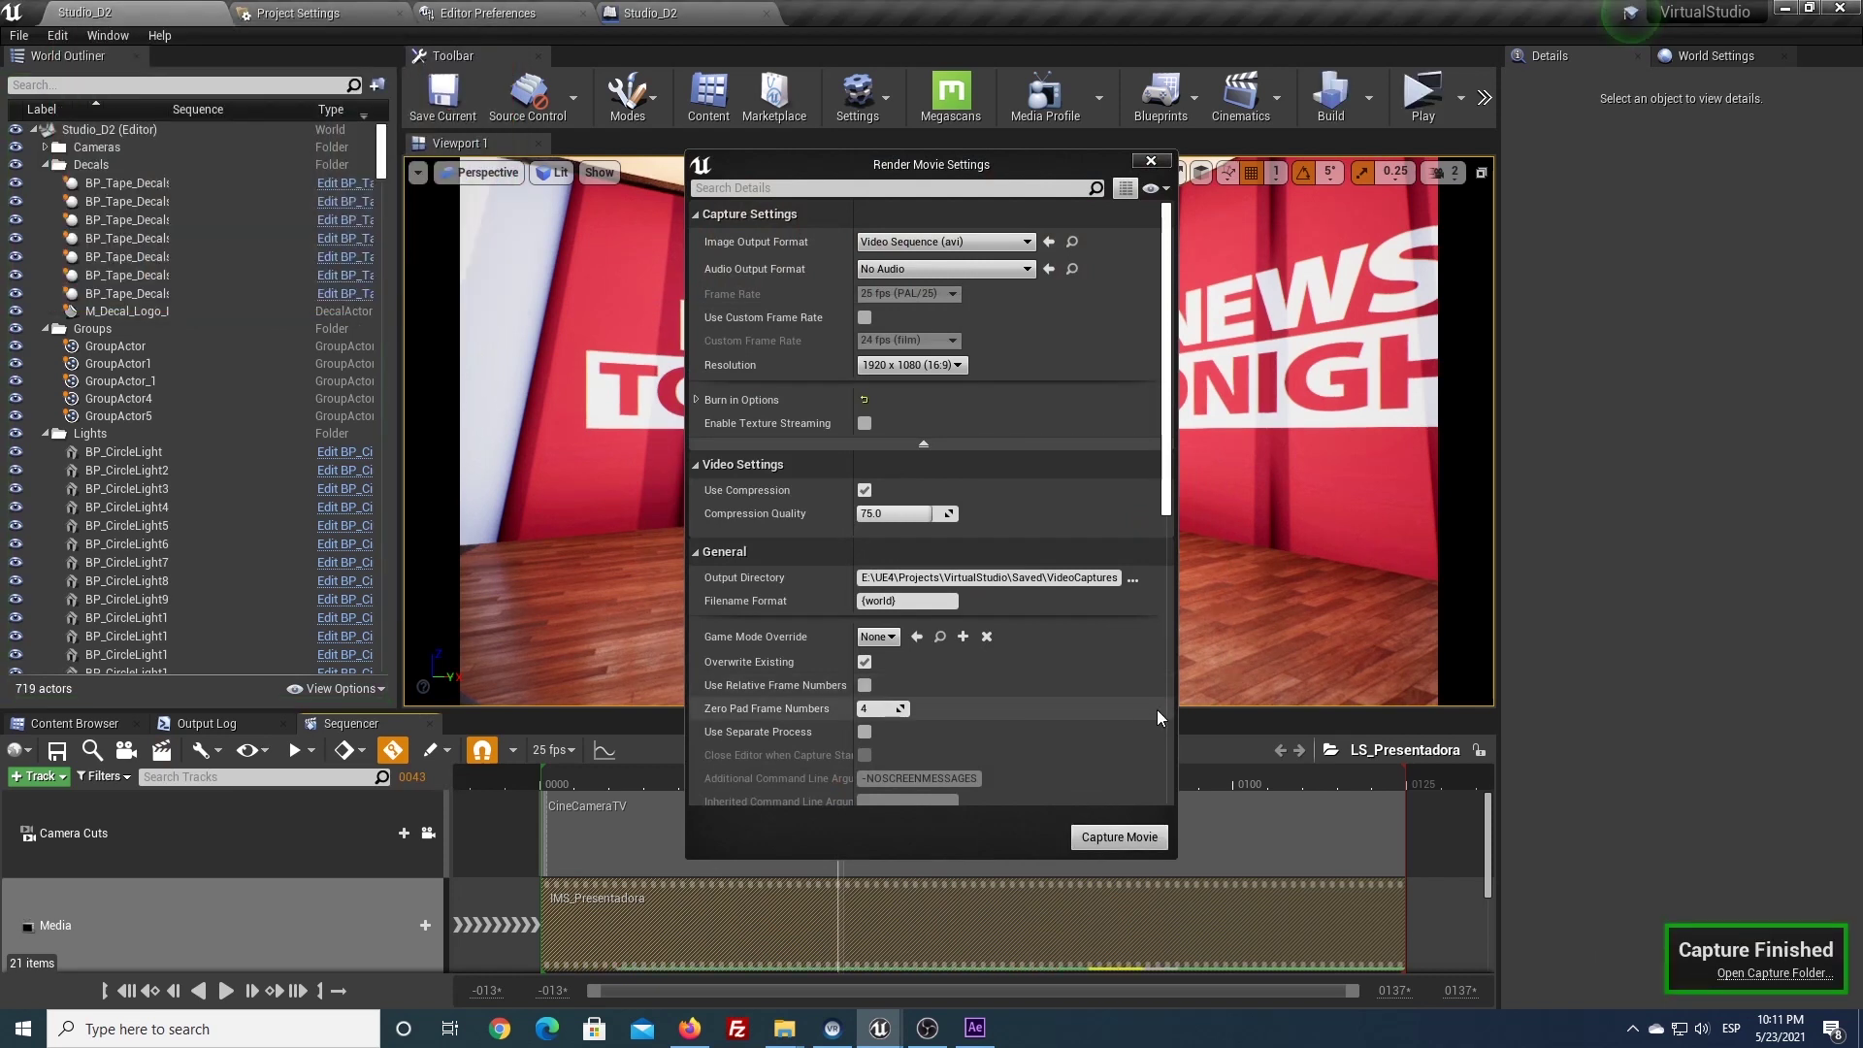
{"action": "left_click", "coordinate": [1733, 975]}
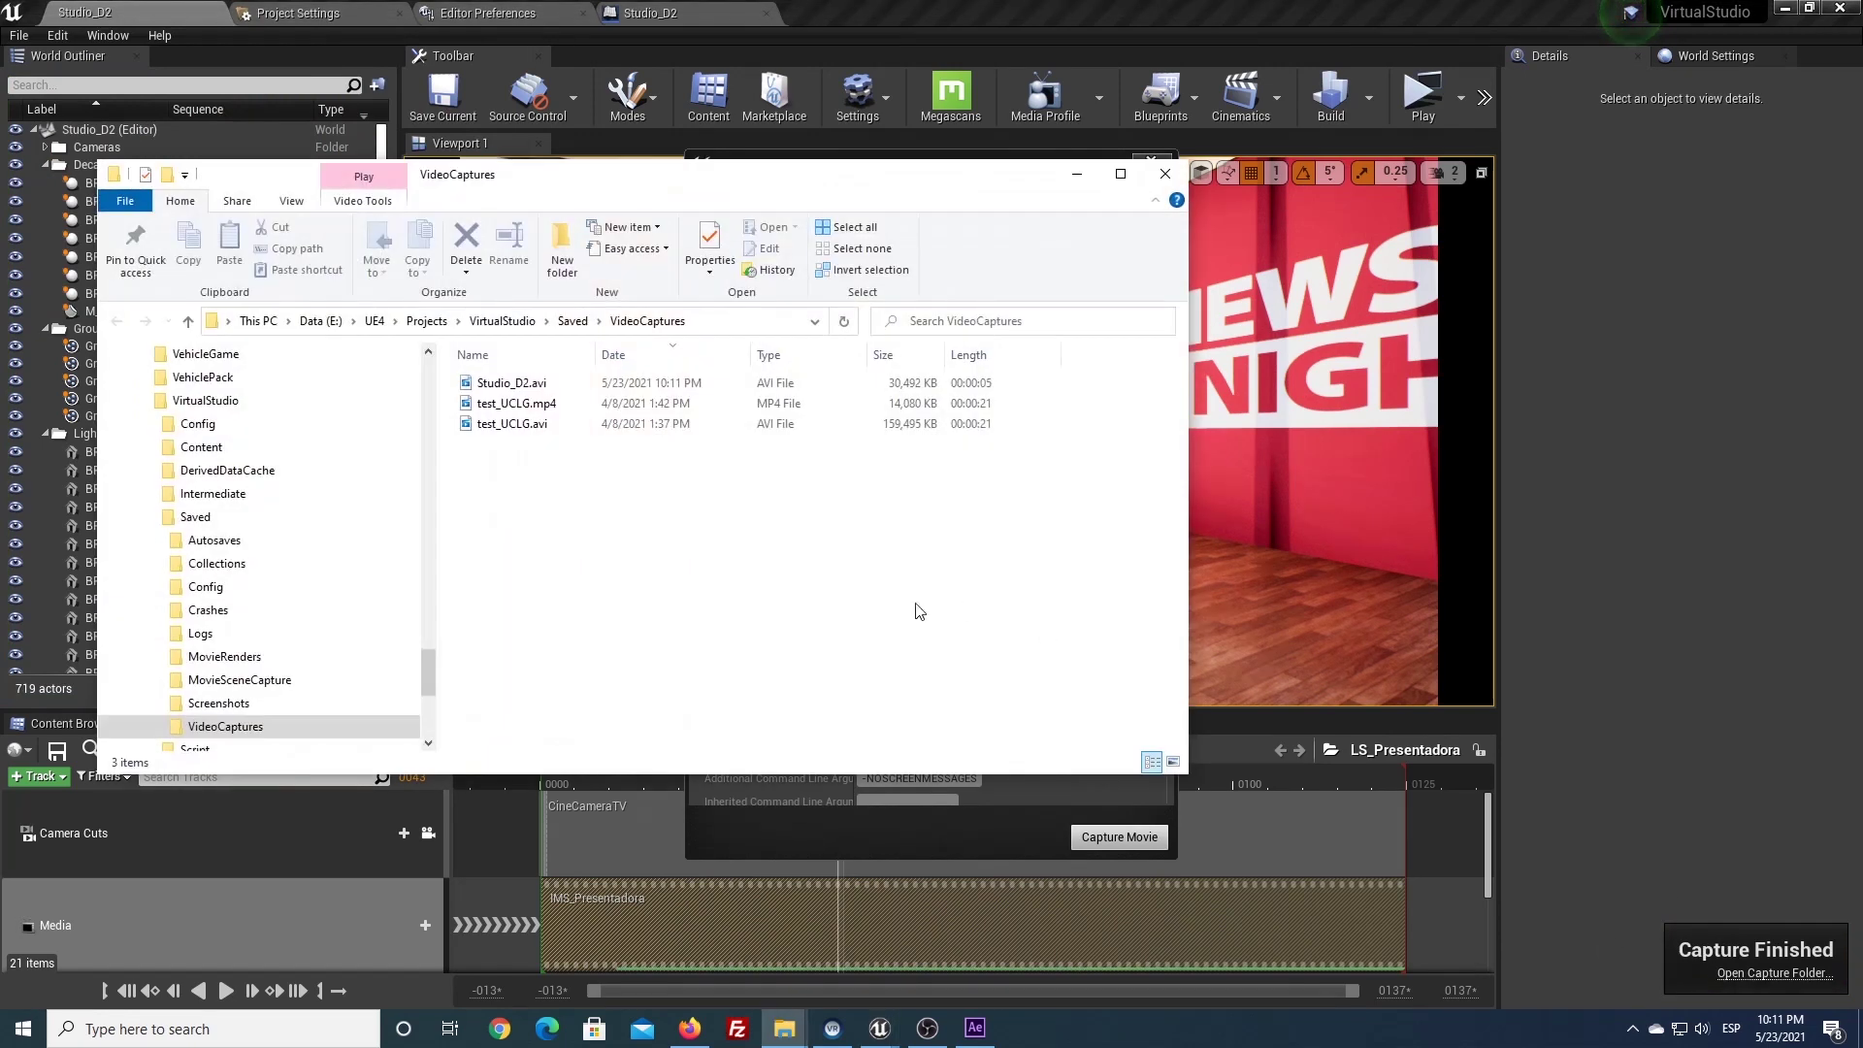
Play the Studio_D2.avi capture, then close the video player
{"action": "left_click", "coordinate": [520, 389]}
{"action": "double_click", "coordinate": [520, 388]}
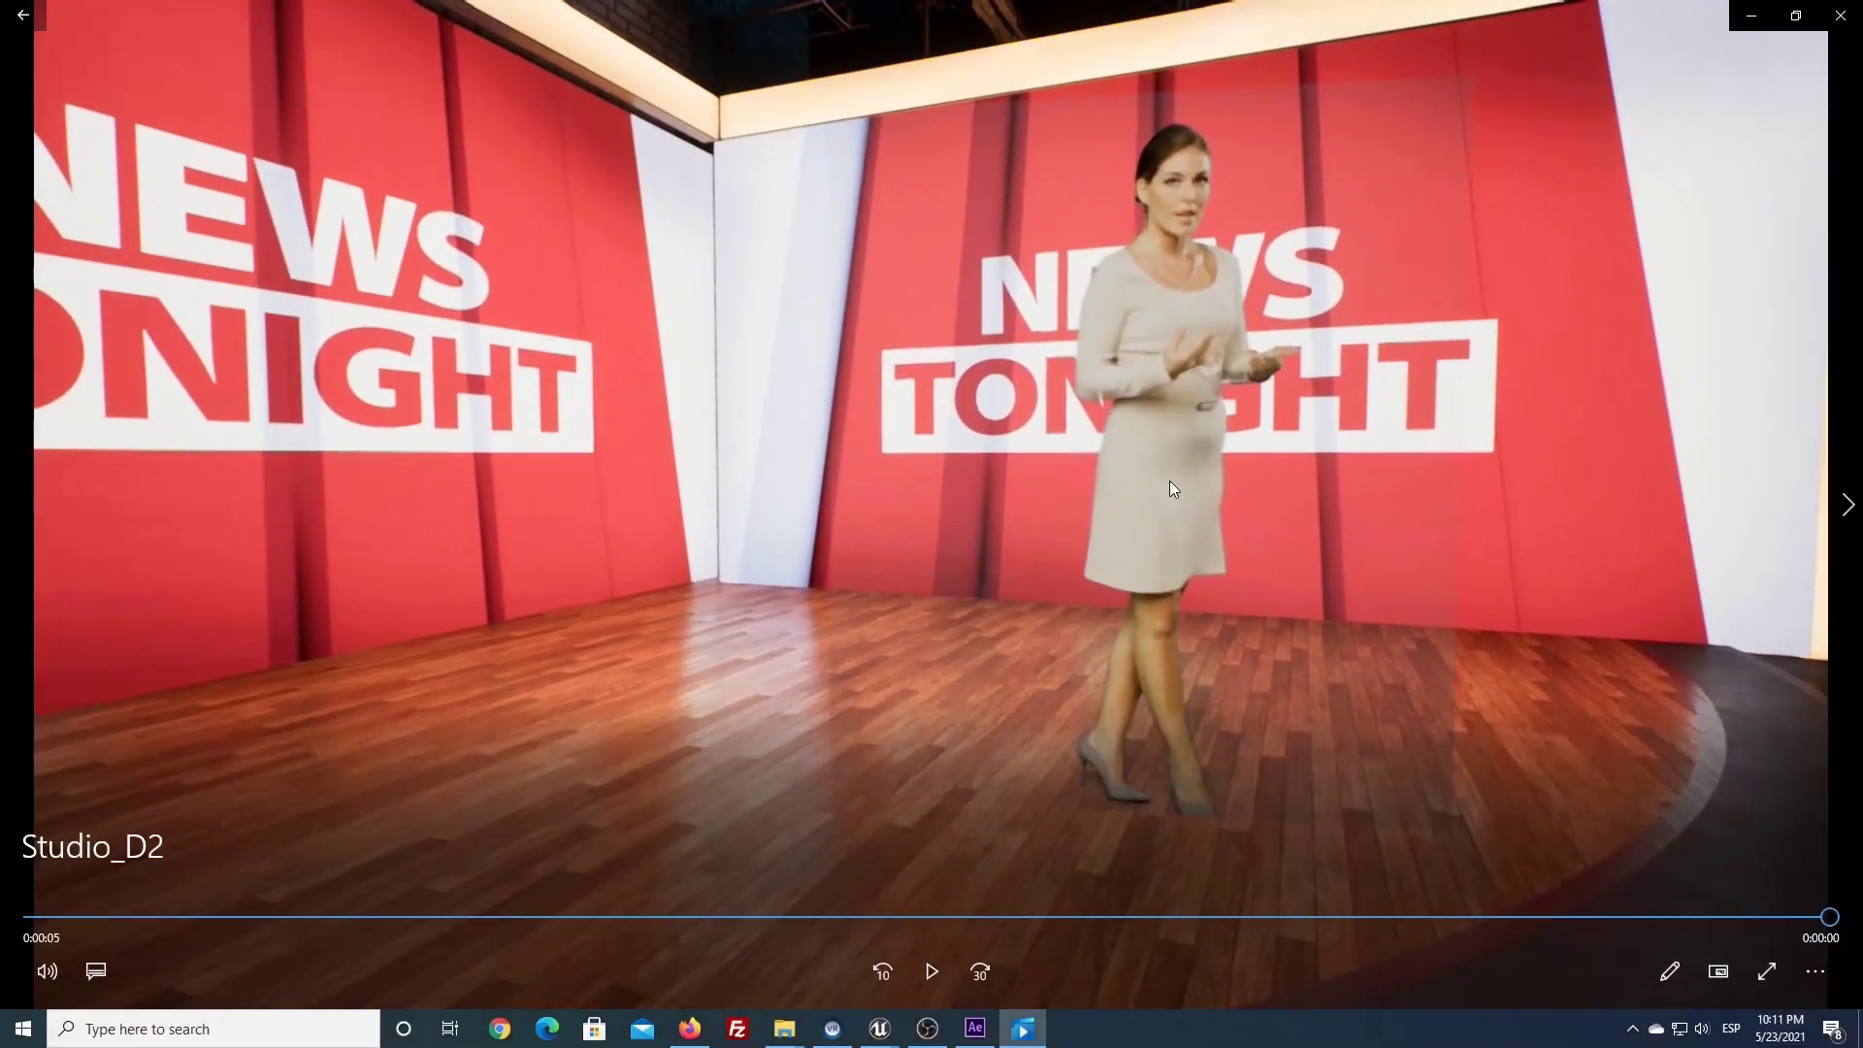
{"action": "left_click", "coordinate": [1839, 16]}
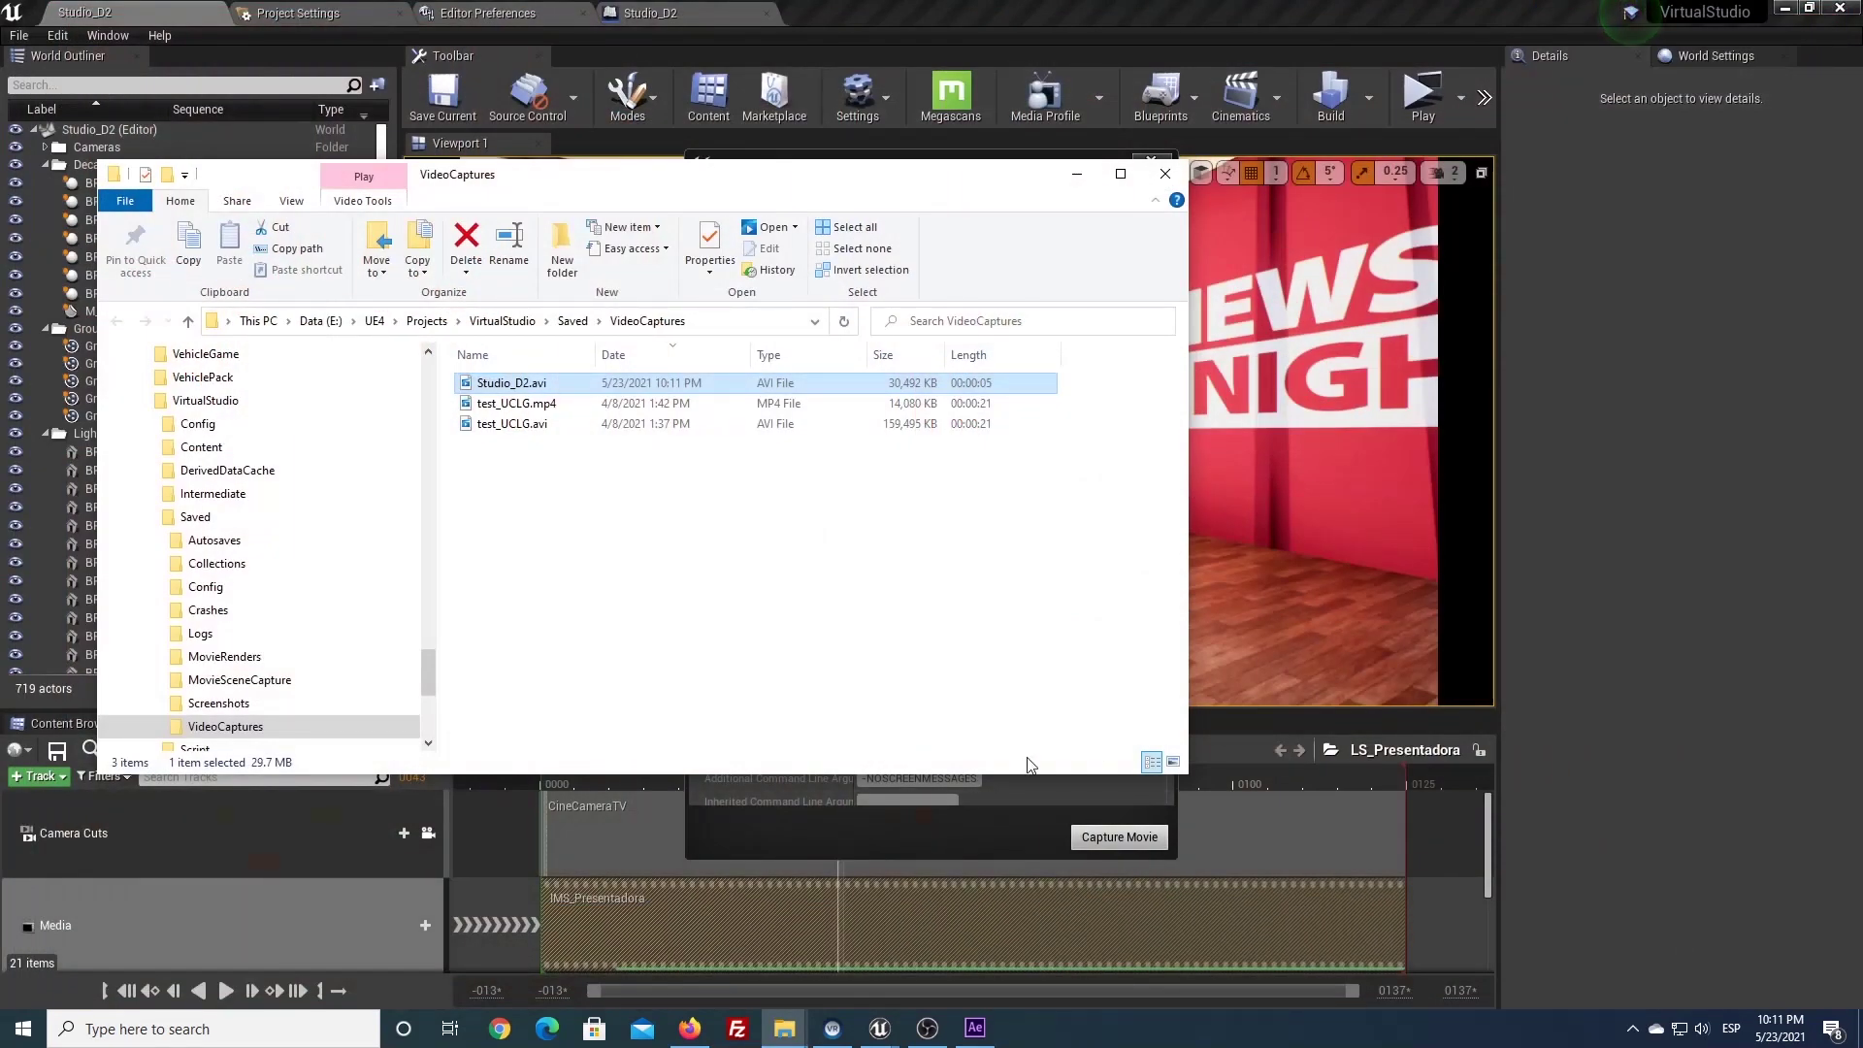
Navigate to VirtualStudio\Content\Movies and select Green_Beige-Girl_test.mov
{"action": "left_click", "coordinate": [1028, 782]}
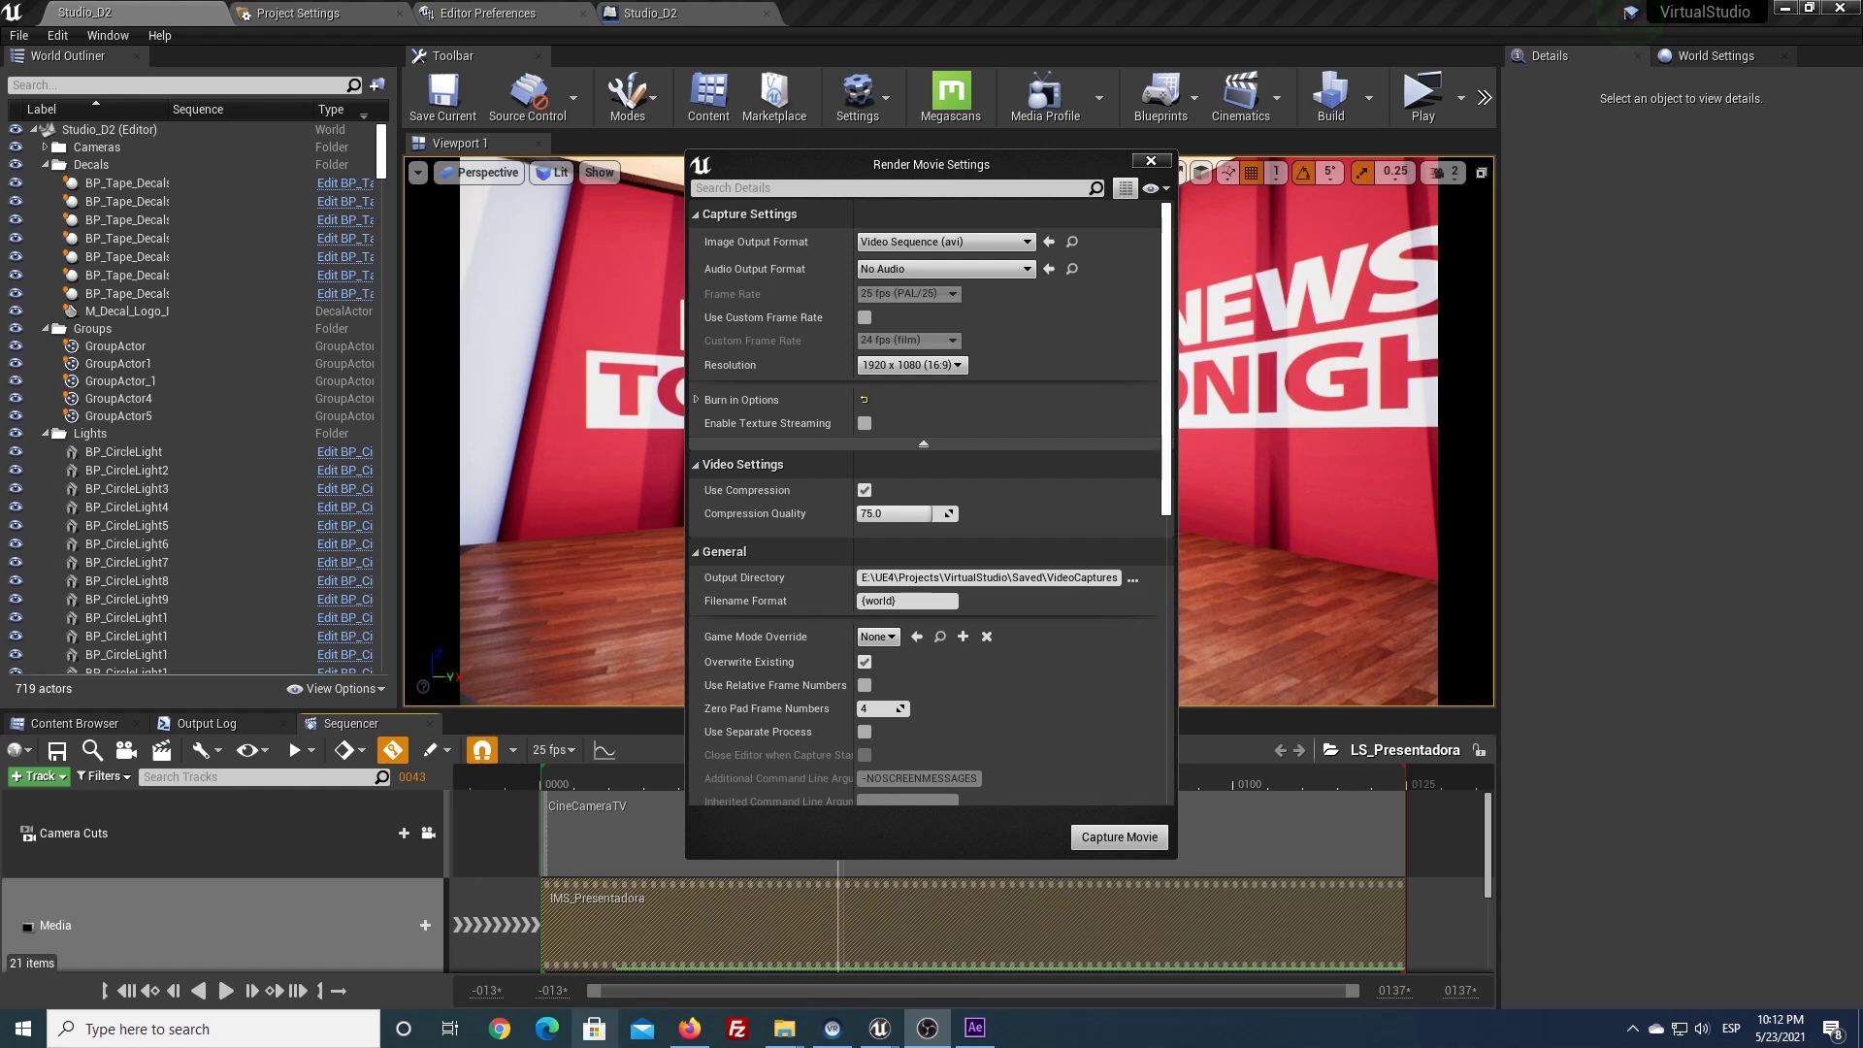
{"action": "mouse_move", "coordinate": [786, 1030]}
{"action": "left_click", "coordinate": [990, 947]}
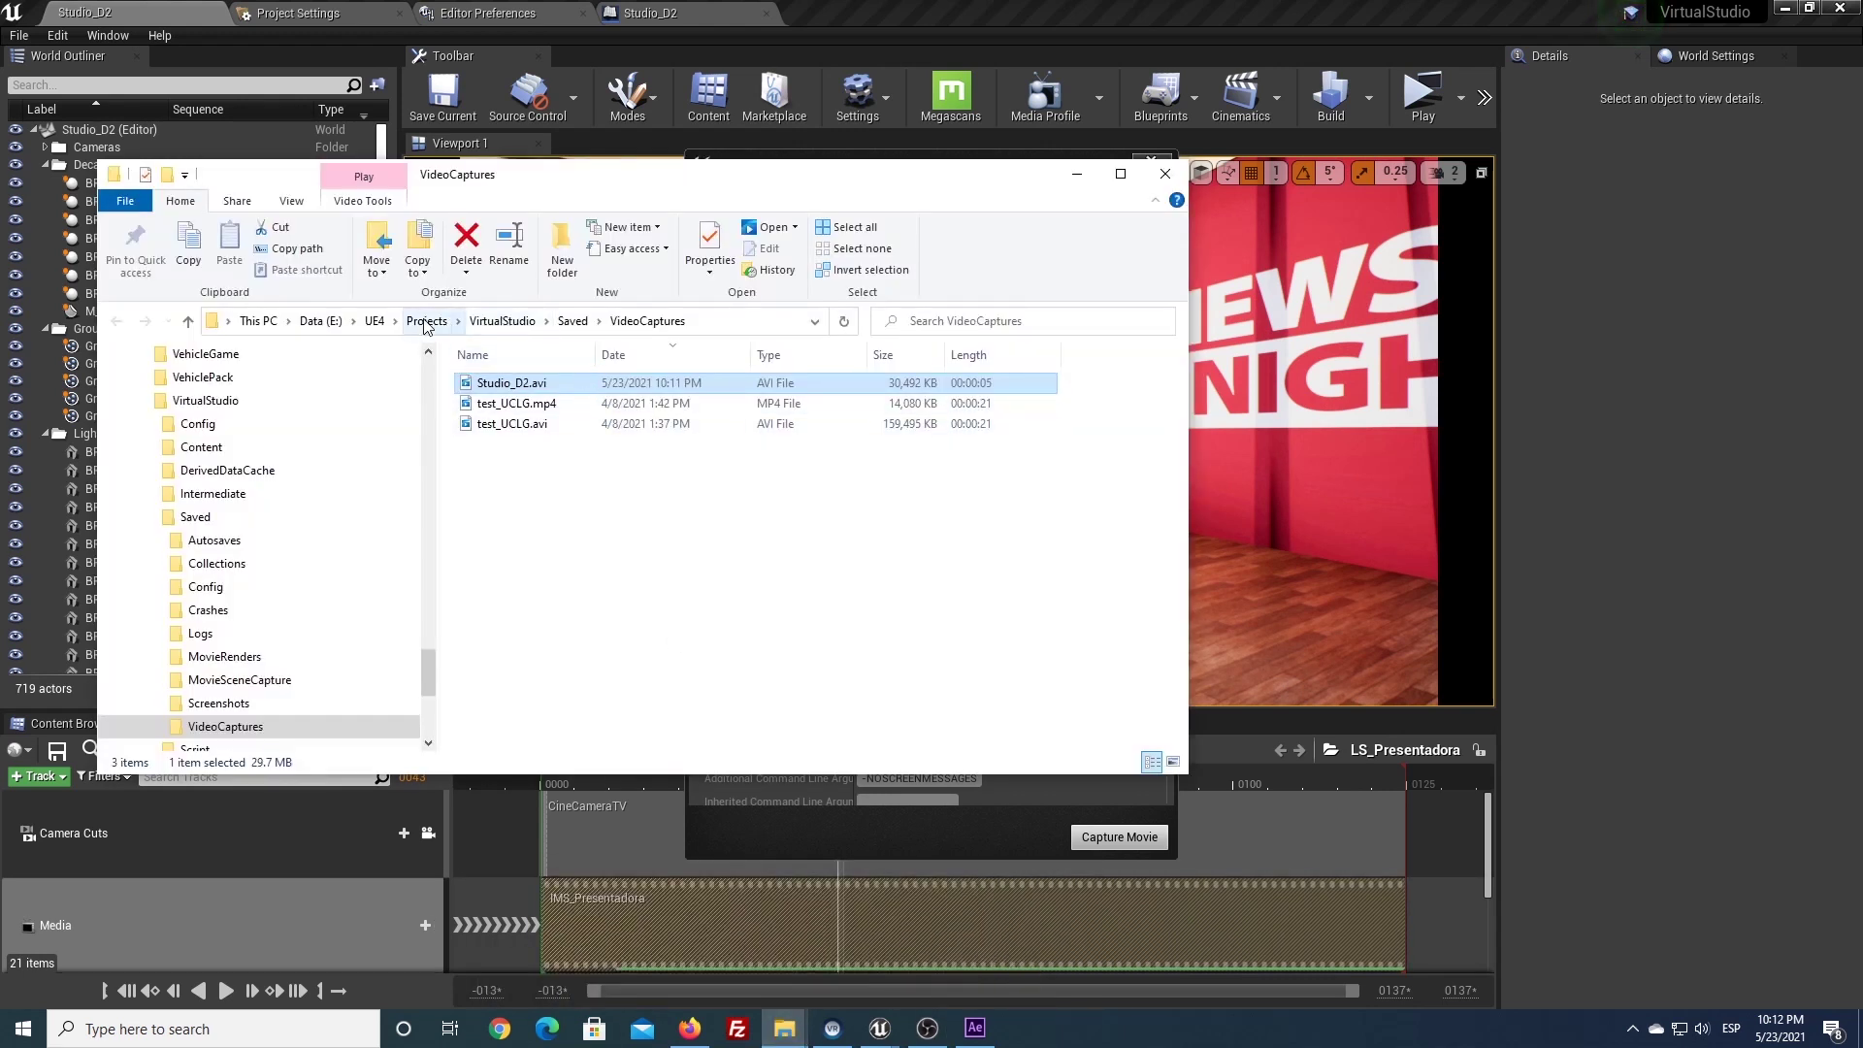
{"action": "left_click", "coordinate": [502, 320]}
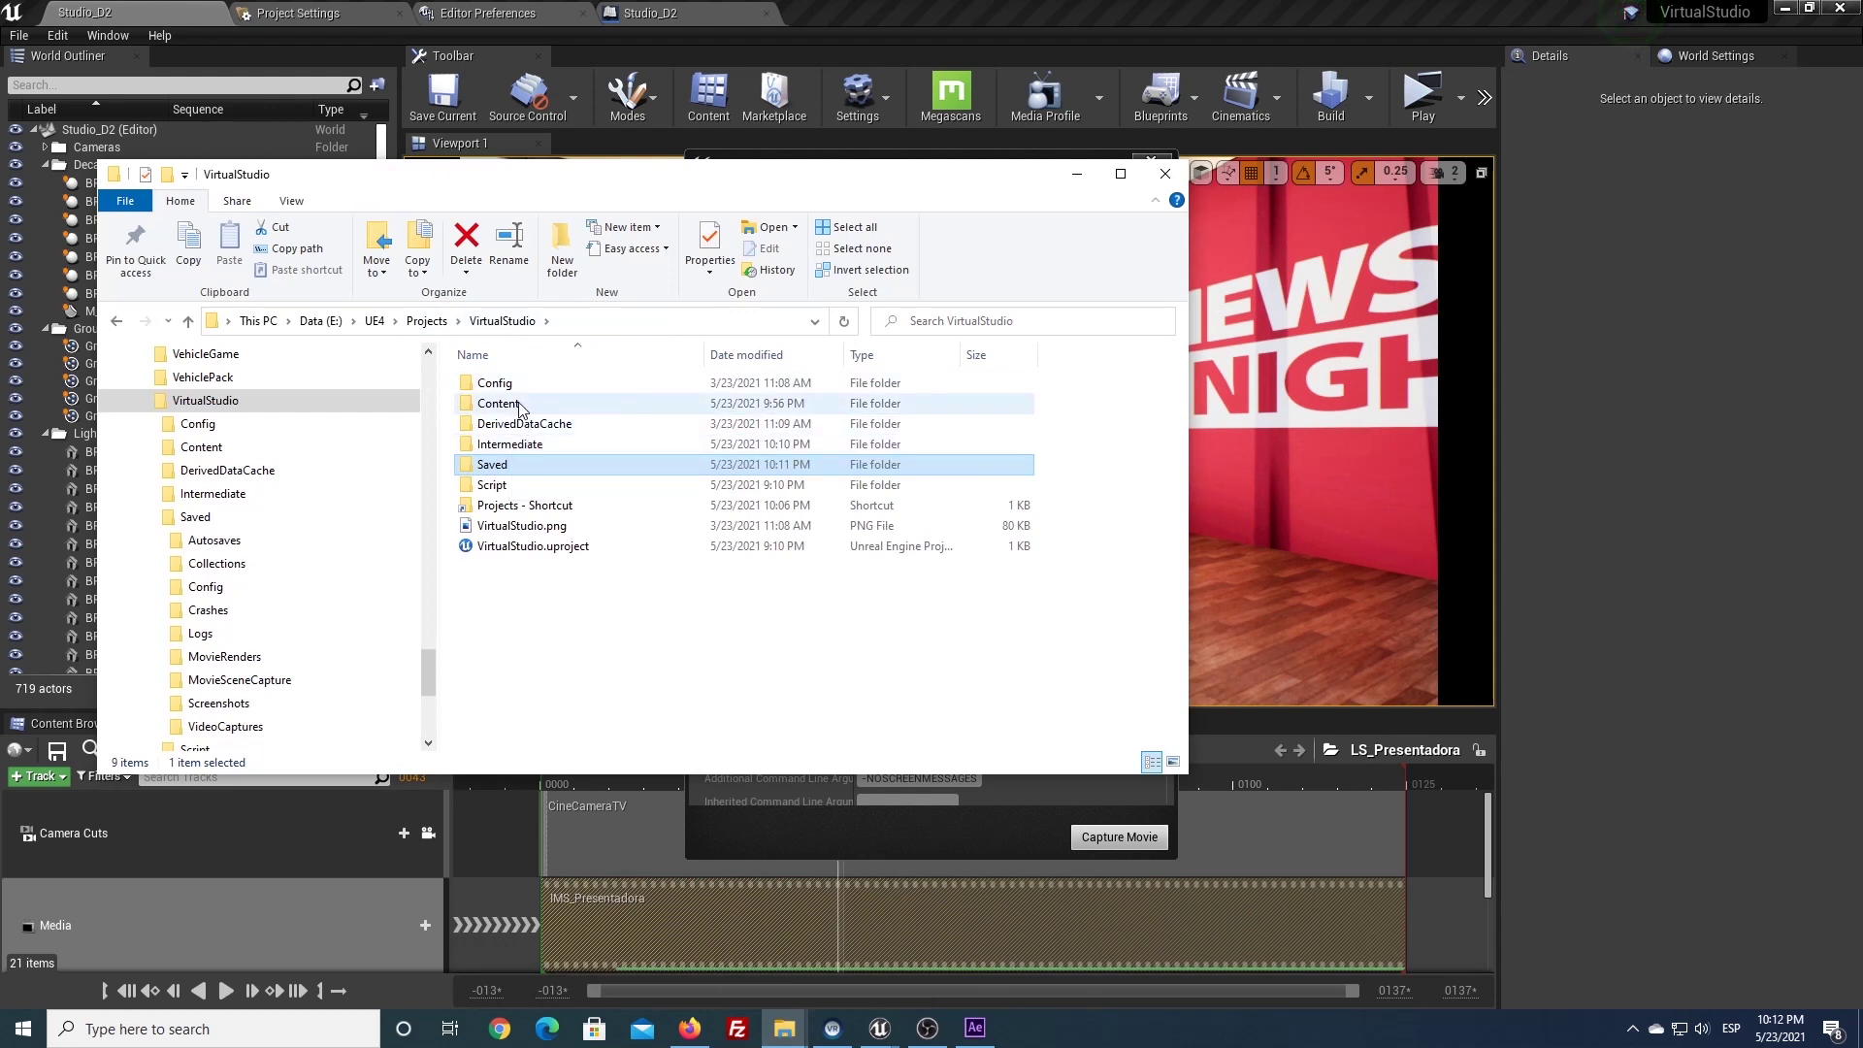
{"action": "double_click", "coordinate": [498, 404]}
{"action": "double_click", "coordinate": [501, 485]}
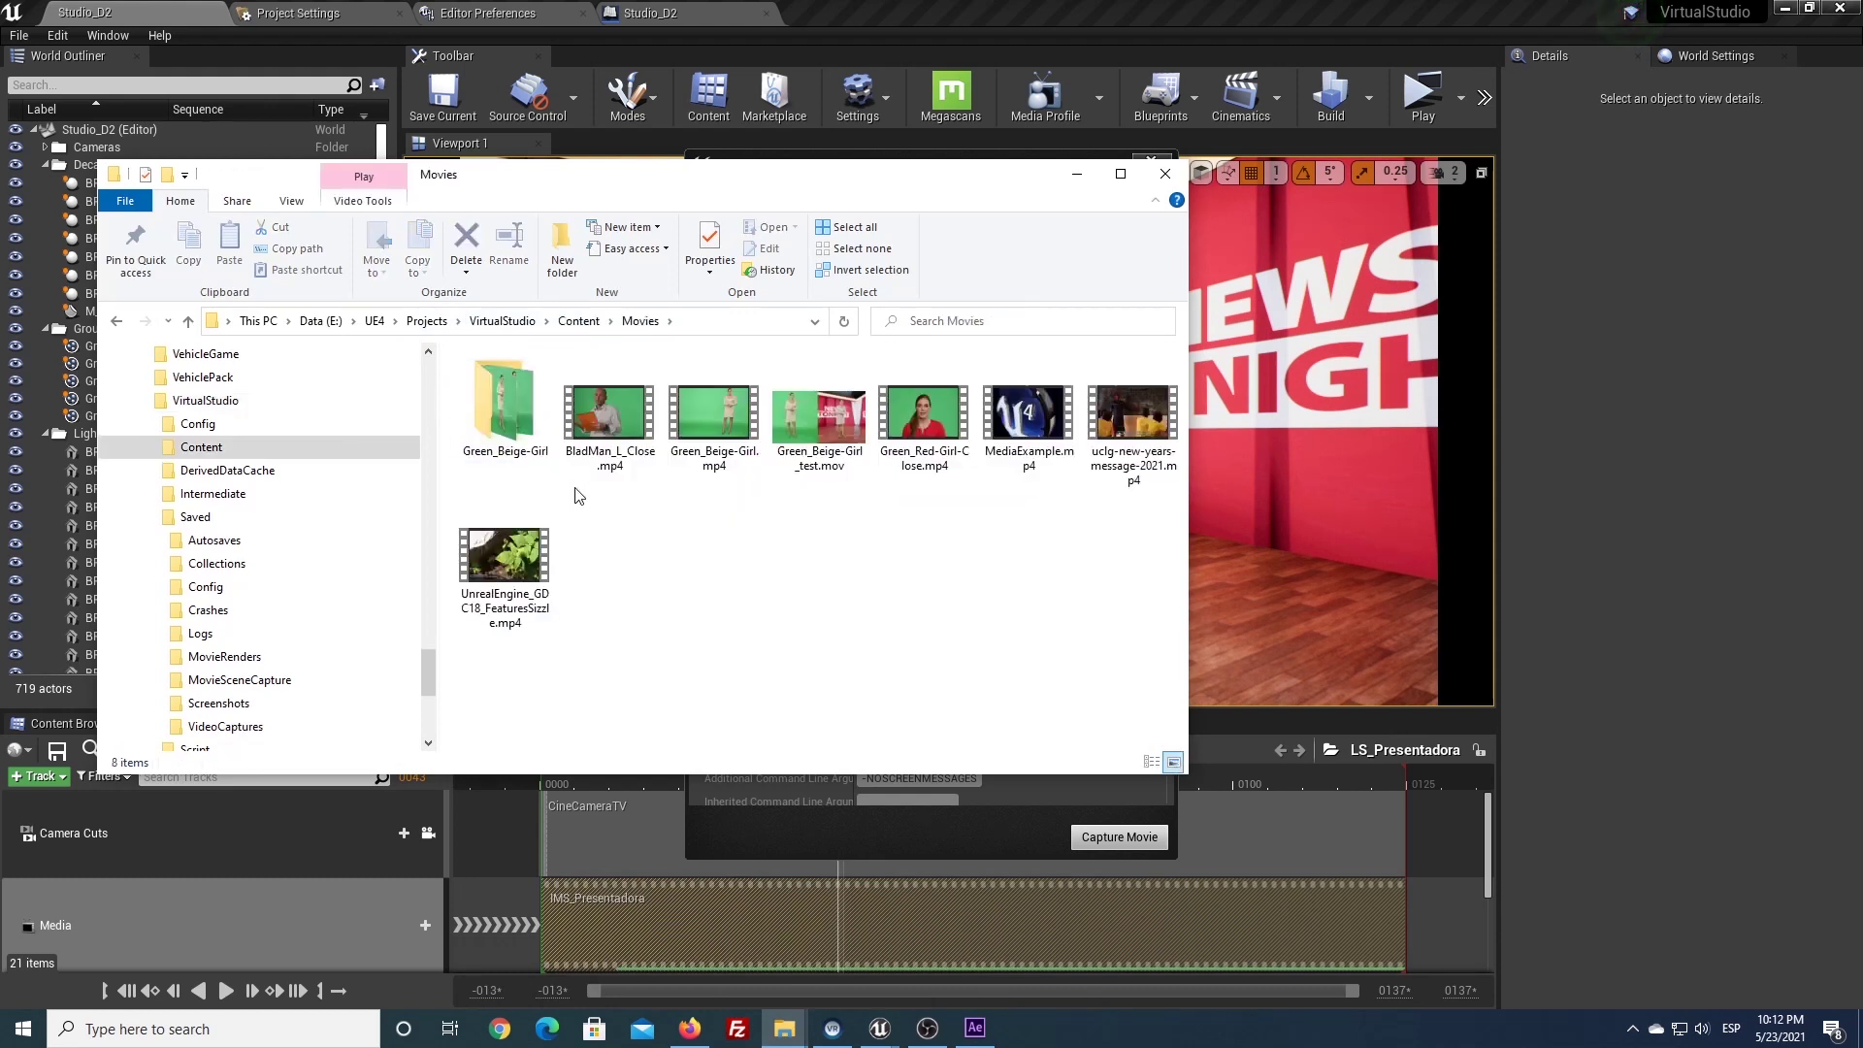
{"action": "left_click", "coordinate": [826, 434]}
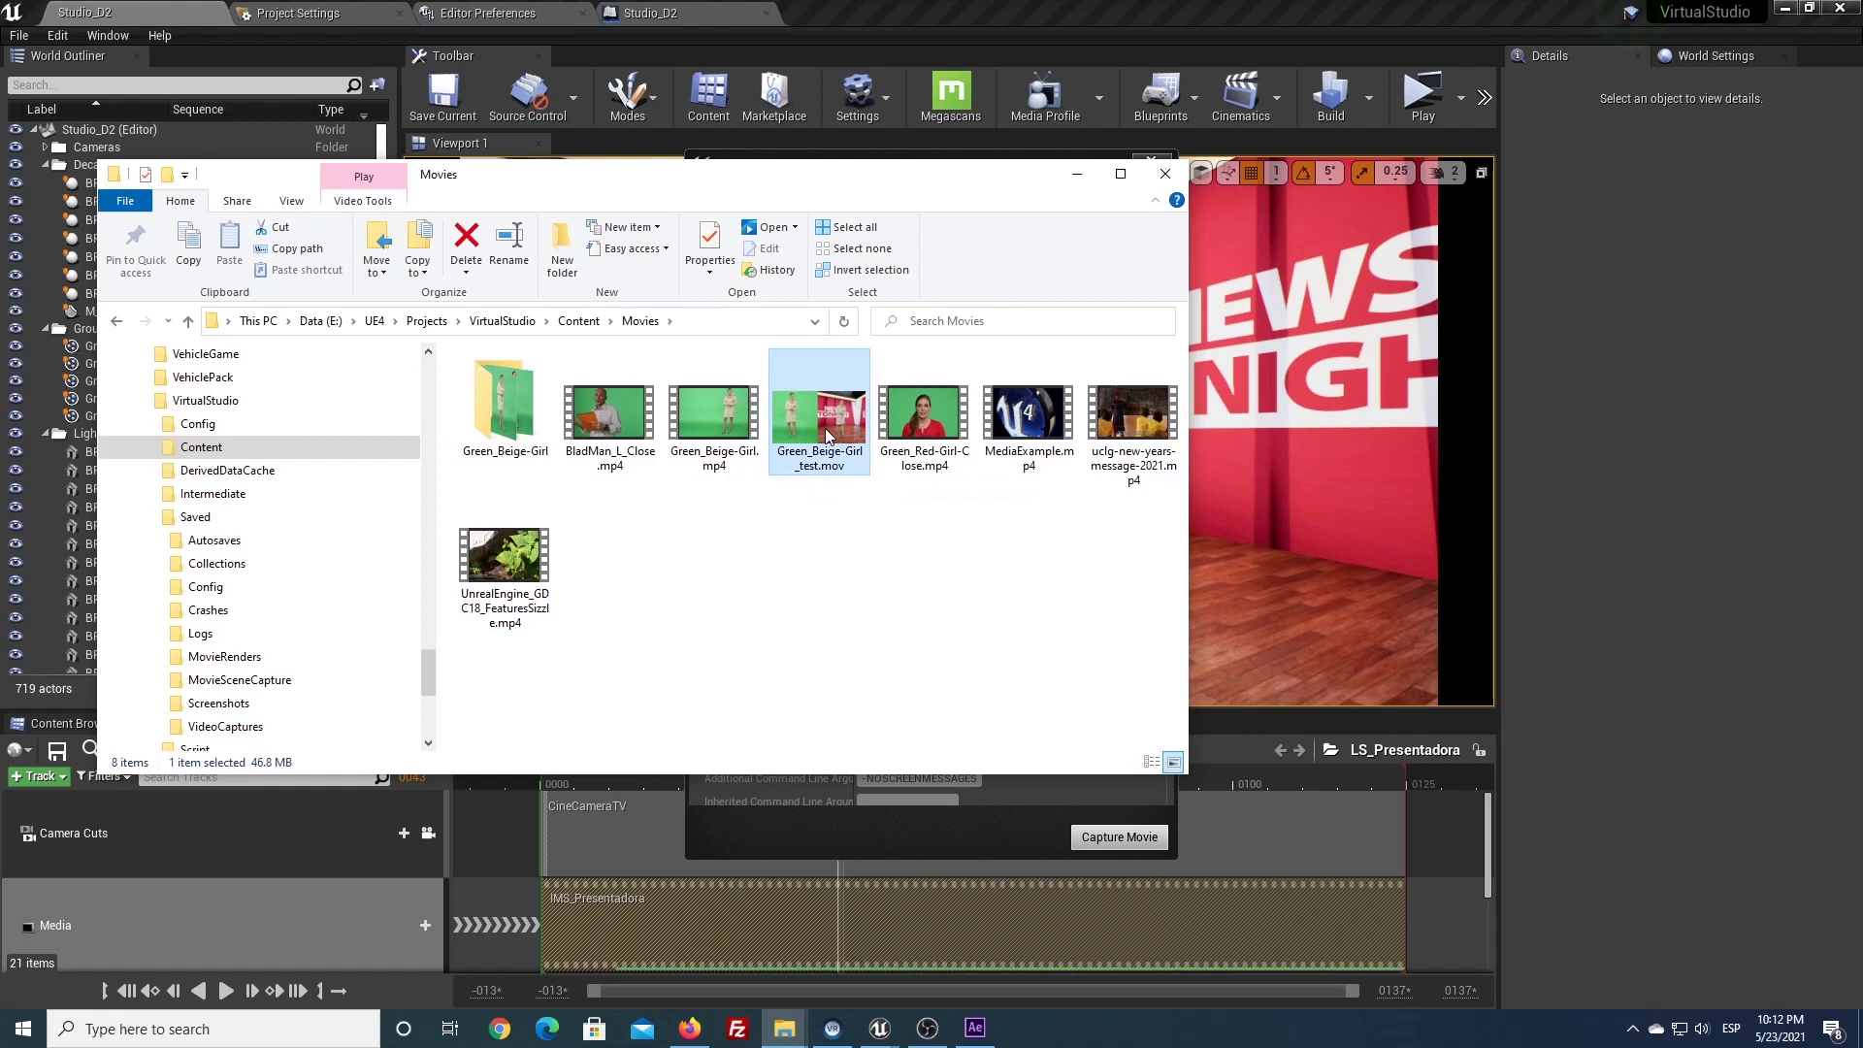
Play Green_Beige-Girl_test.mov twice in Movies & TV, exit full screen, and close the player
{"action": "double_click", "coordinate": [825, 434]}
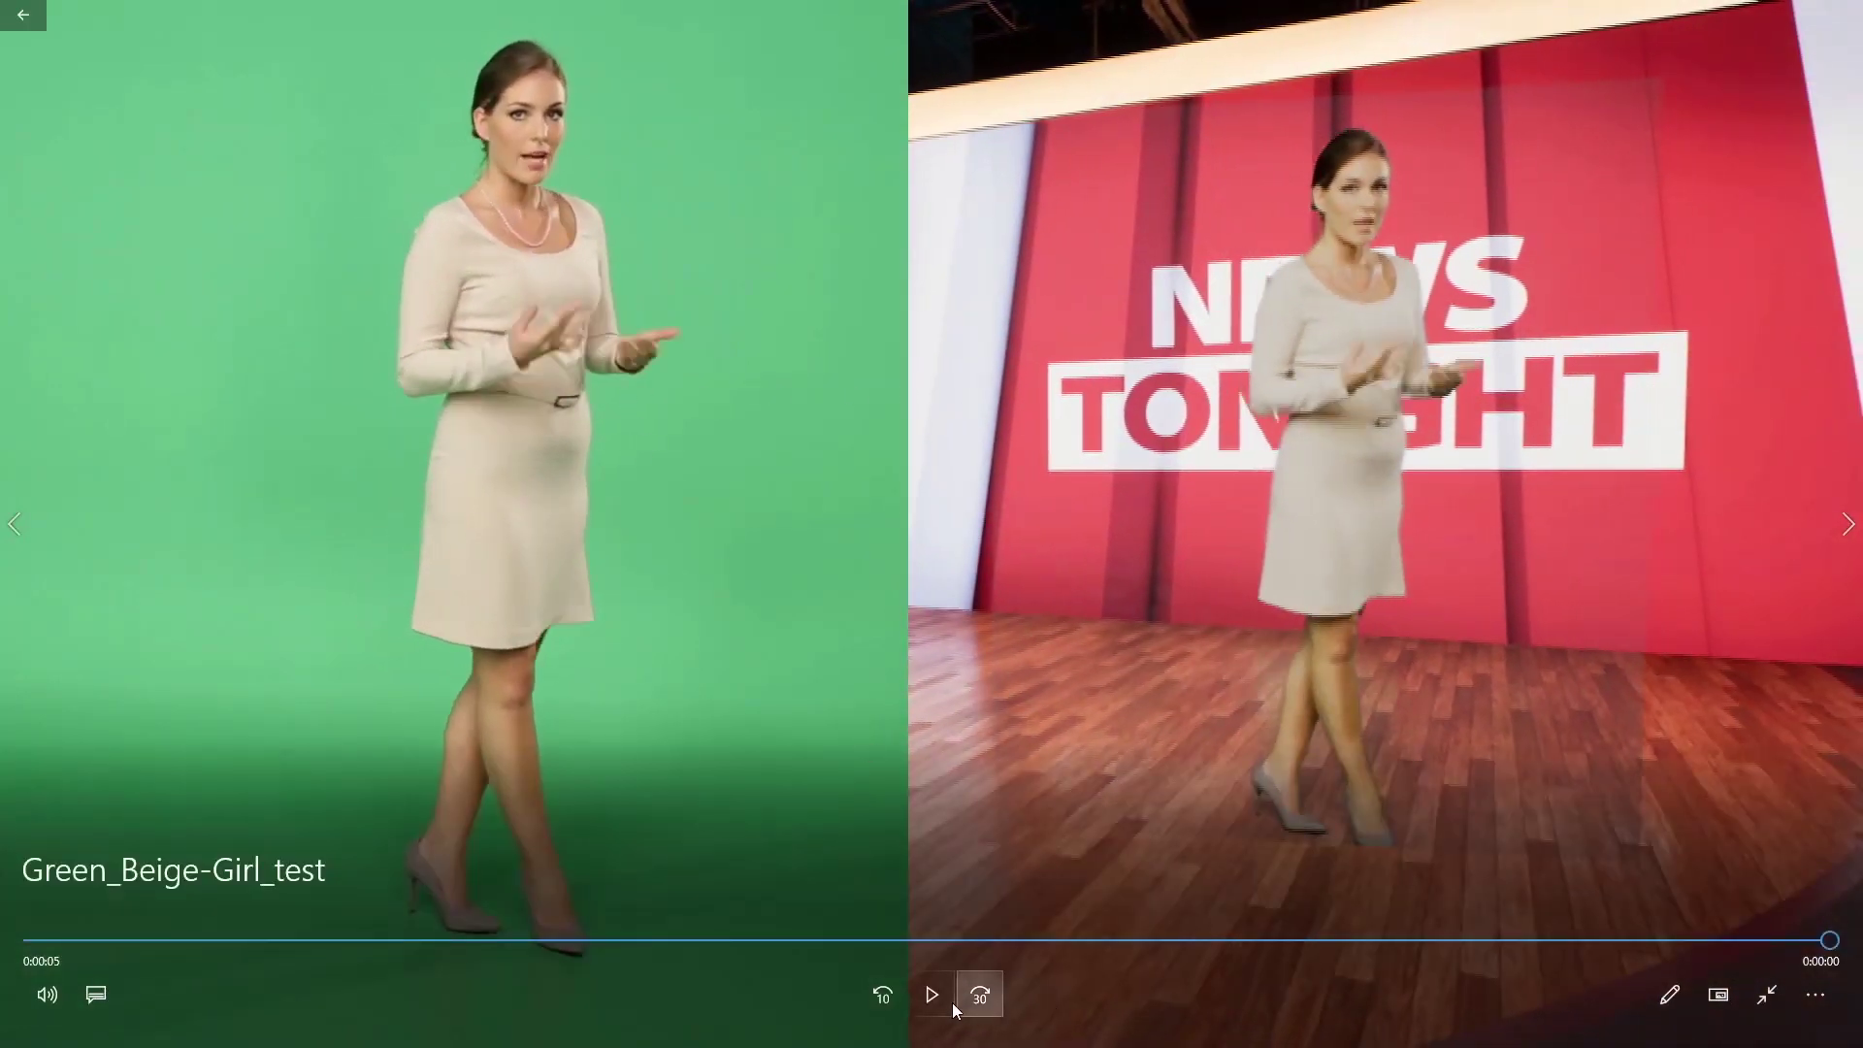
{"action": "left_click", "coordinate": [947, 1002]}
{"action": "double_click", "coordinate": [904, 596]}
{"action": "left_click", "coordinate": [1833, 19]}
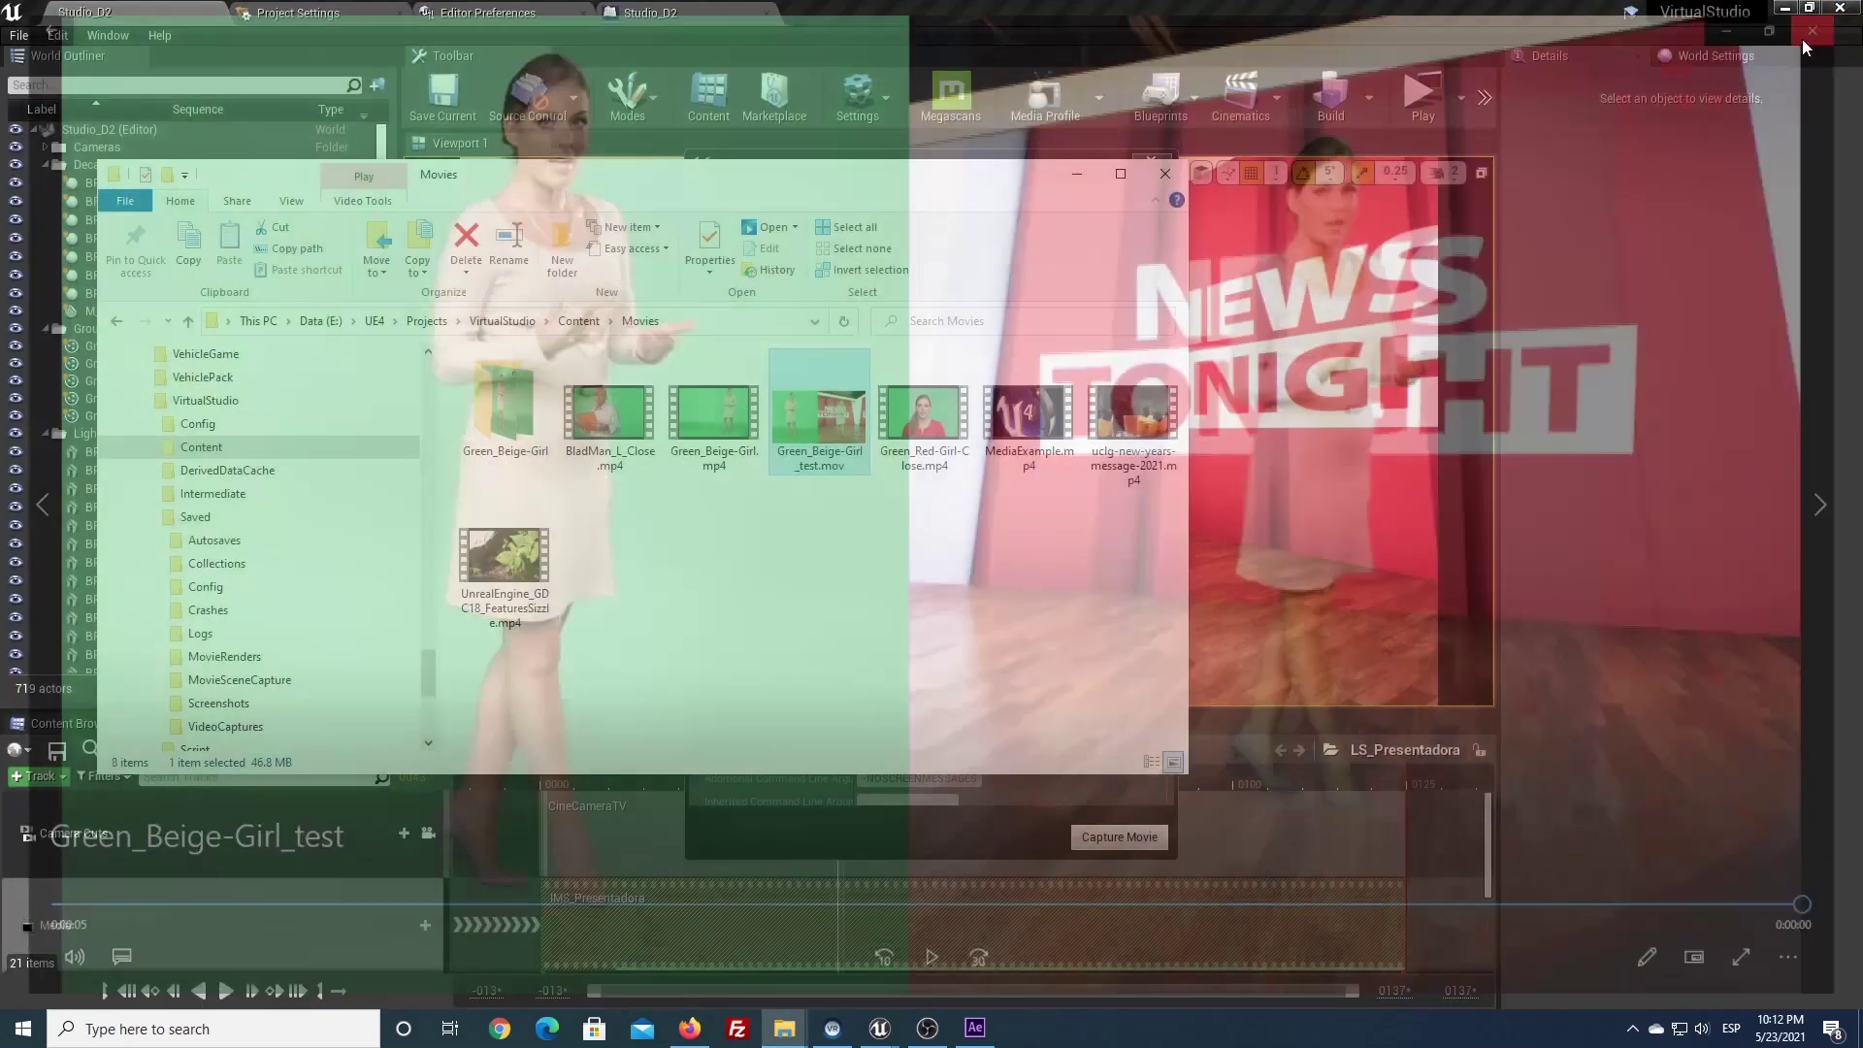
Check that the 825 Green_Beige-Girl PNG frames total 515 MB, then return to Unreal Editor
{"action": "double_click", "coordinate": [504, 403]}
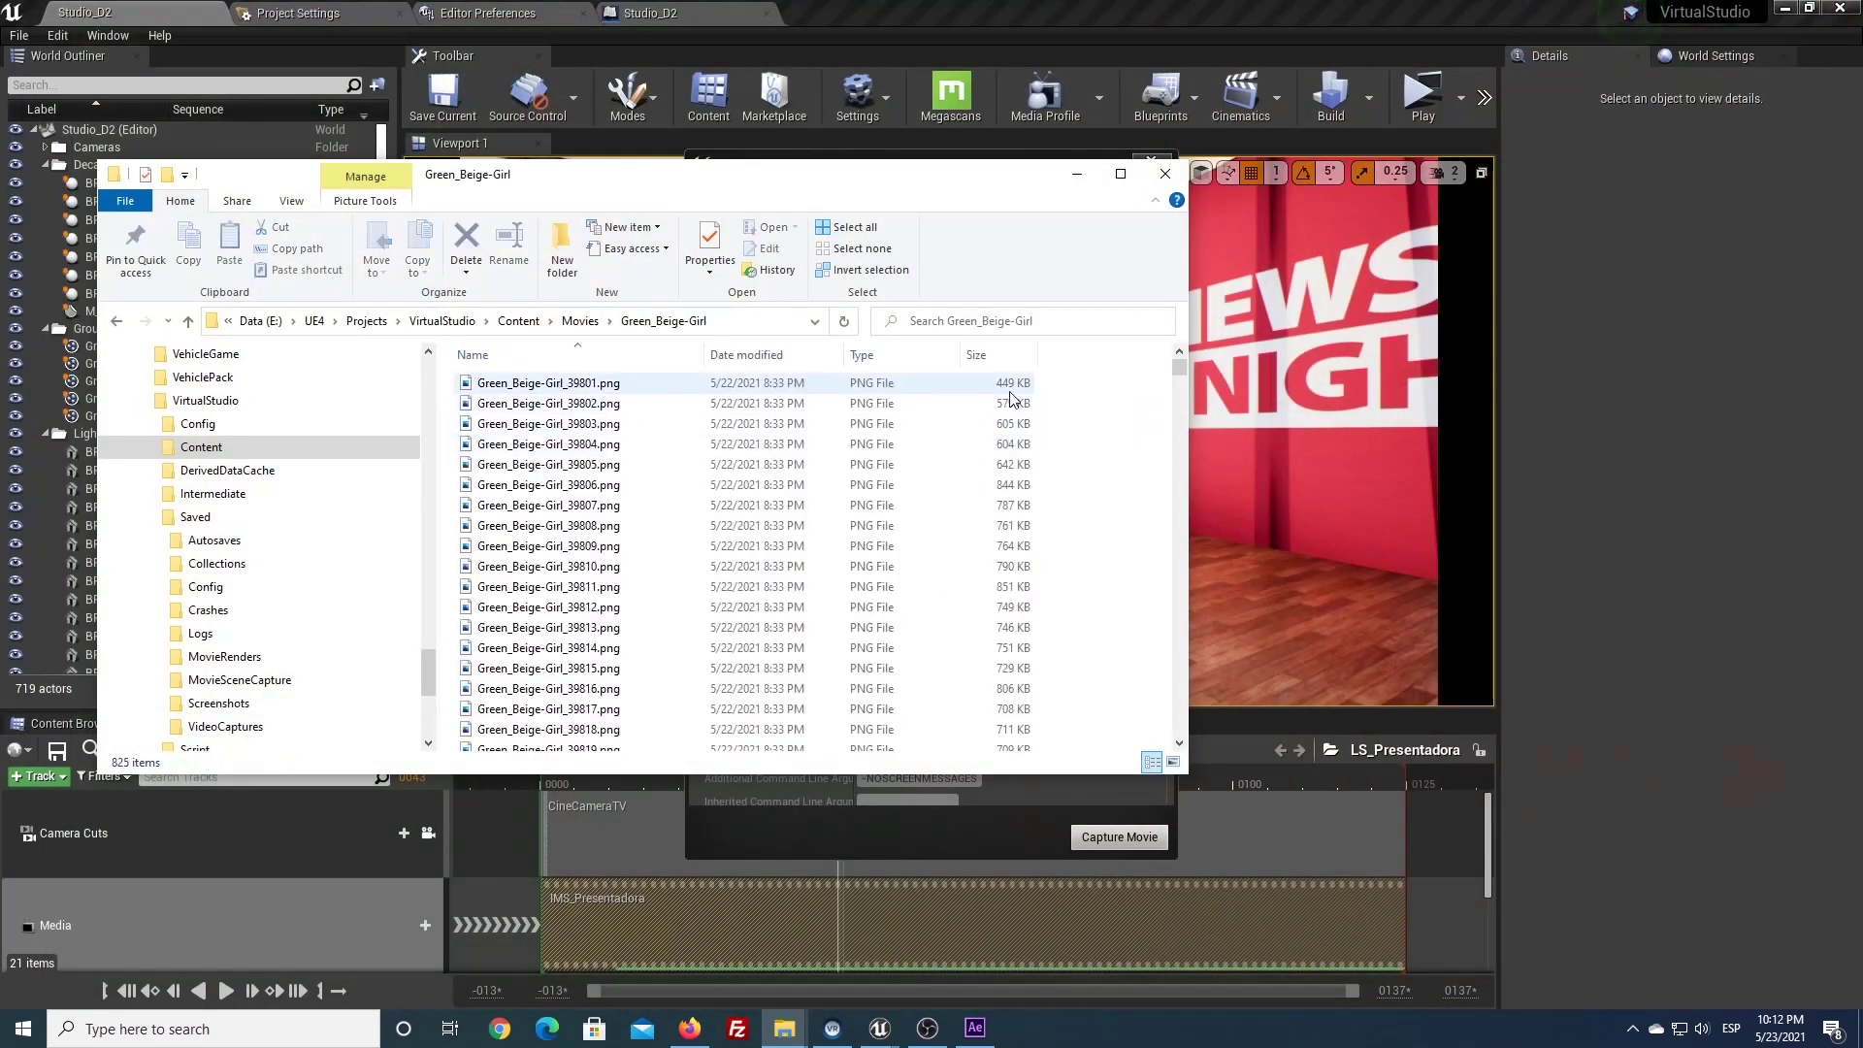
{"action": "left_click", "coordinate": [579, 324]}
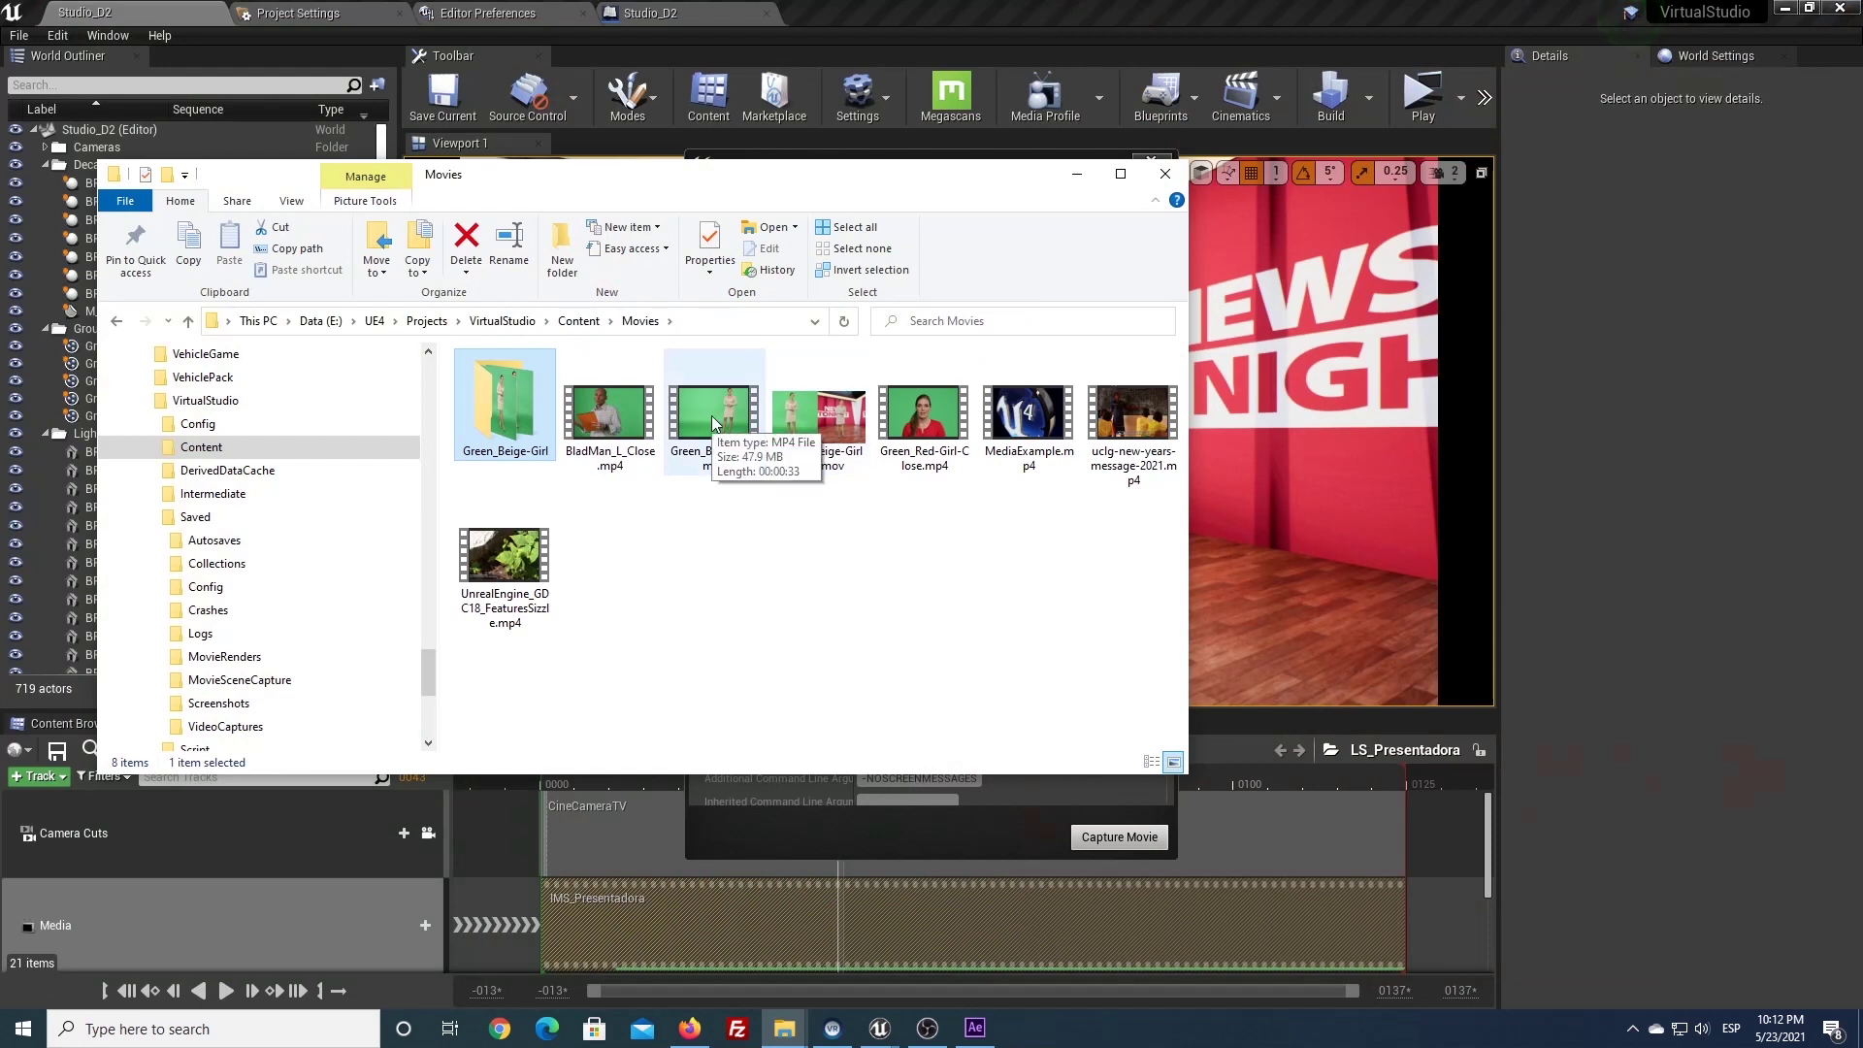
{"action": "double_click", "coordinate": [495, 403]}
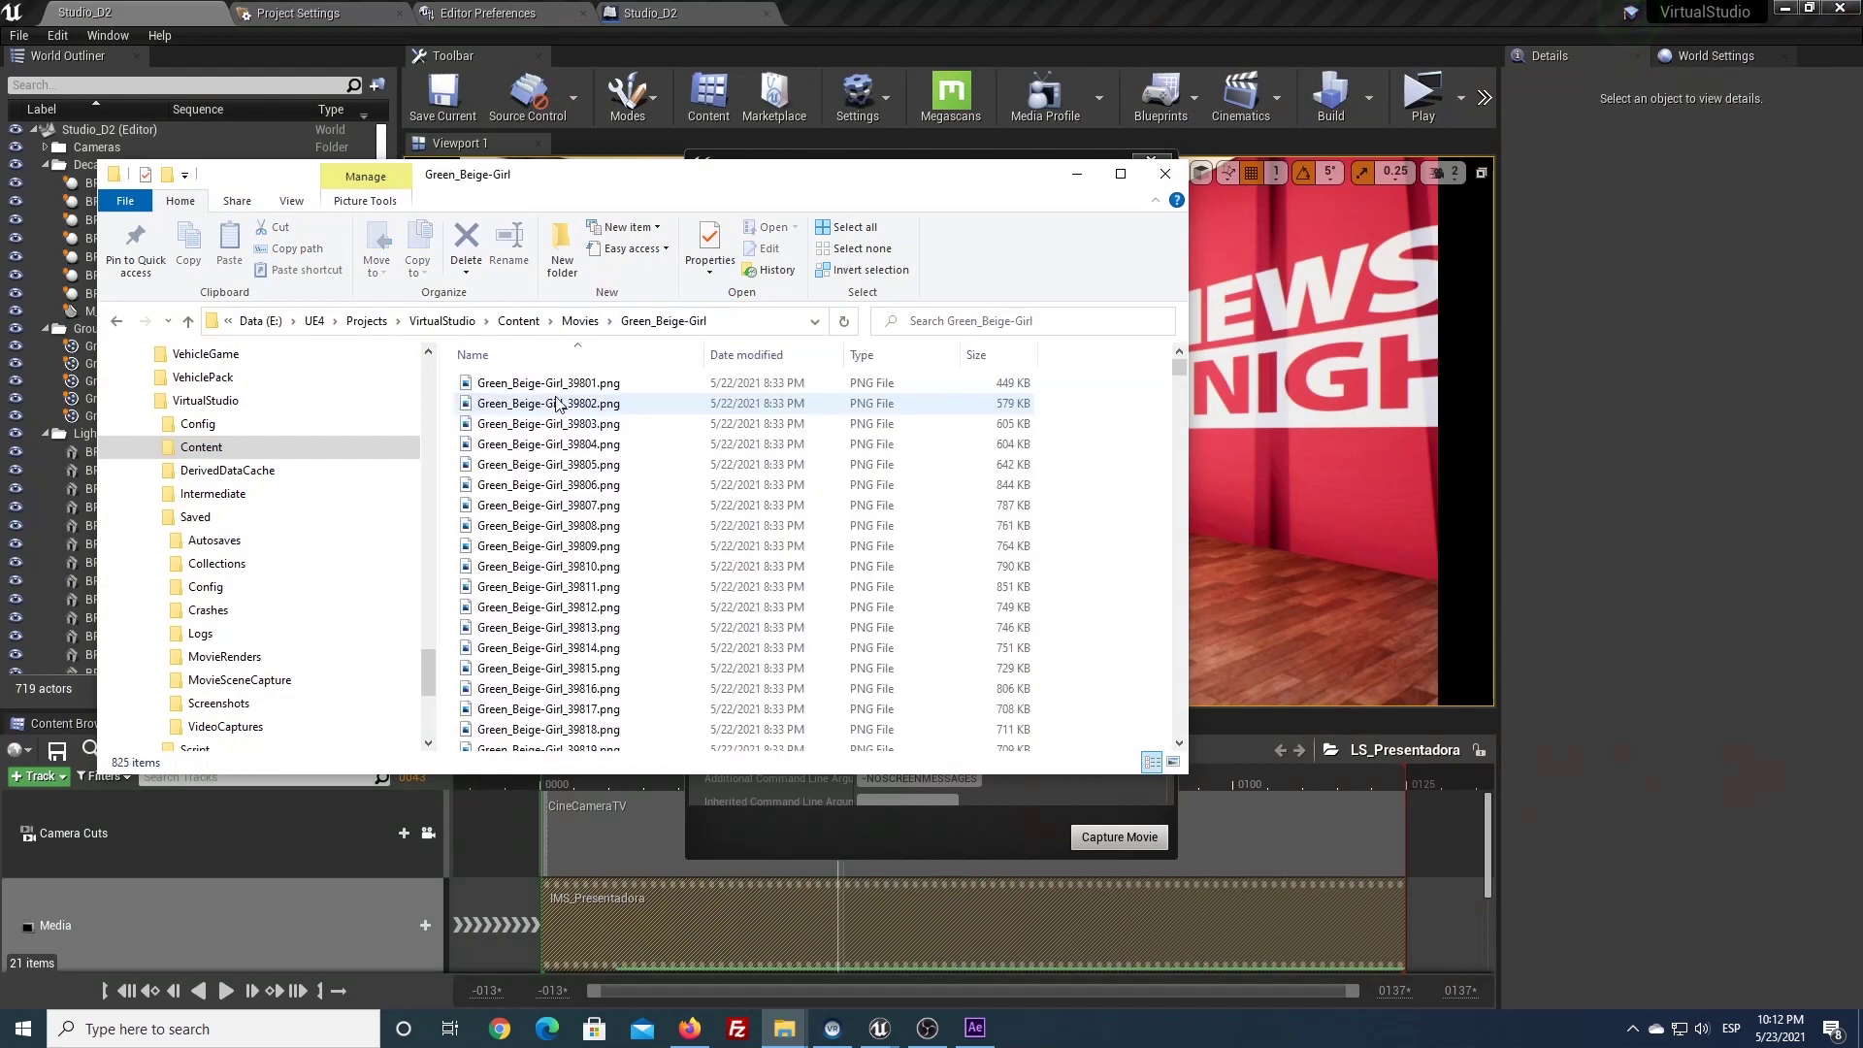
{"action": "key", "text": "ctrl+a"}
{"action": "right_click", "coordinate": [563, 648]}
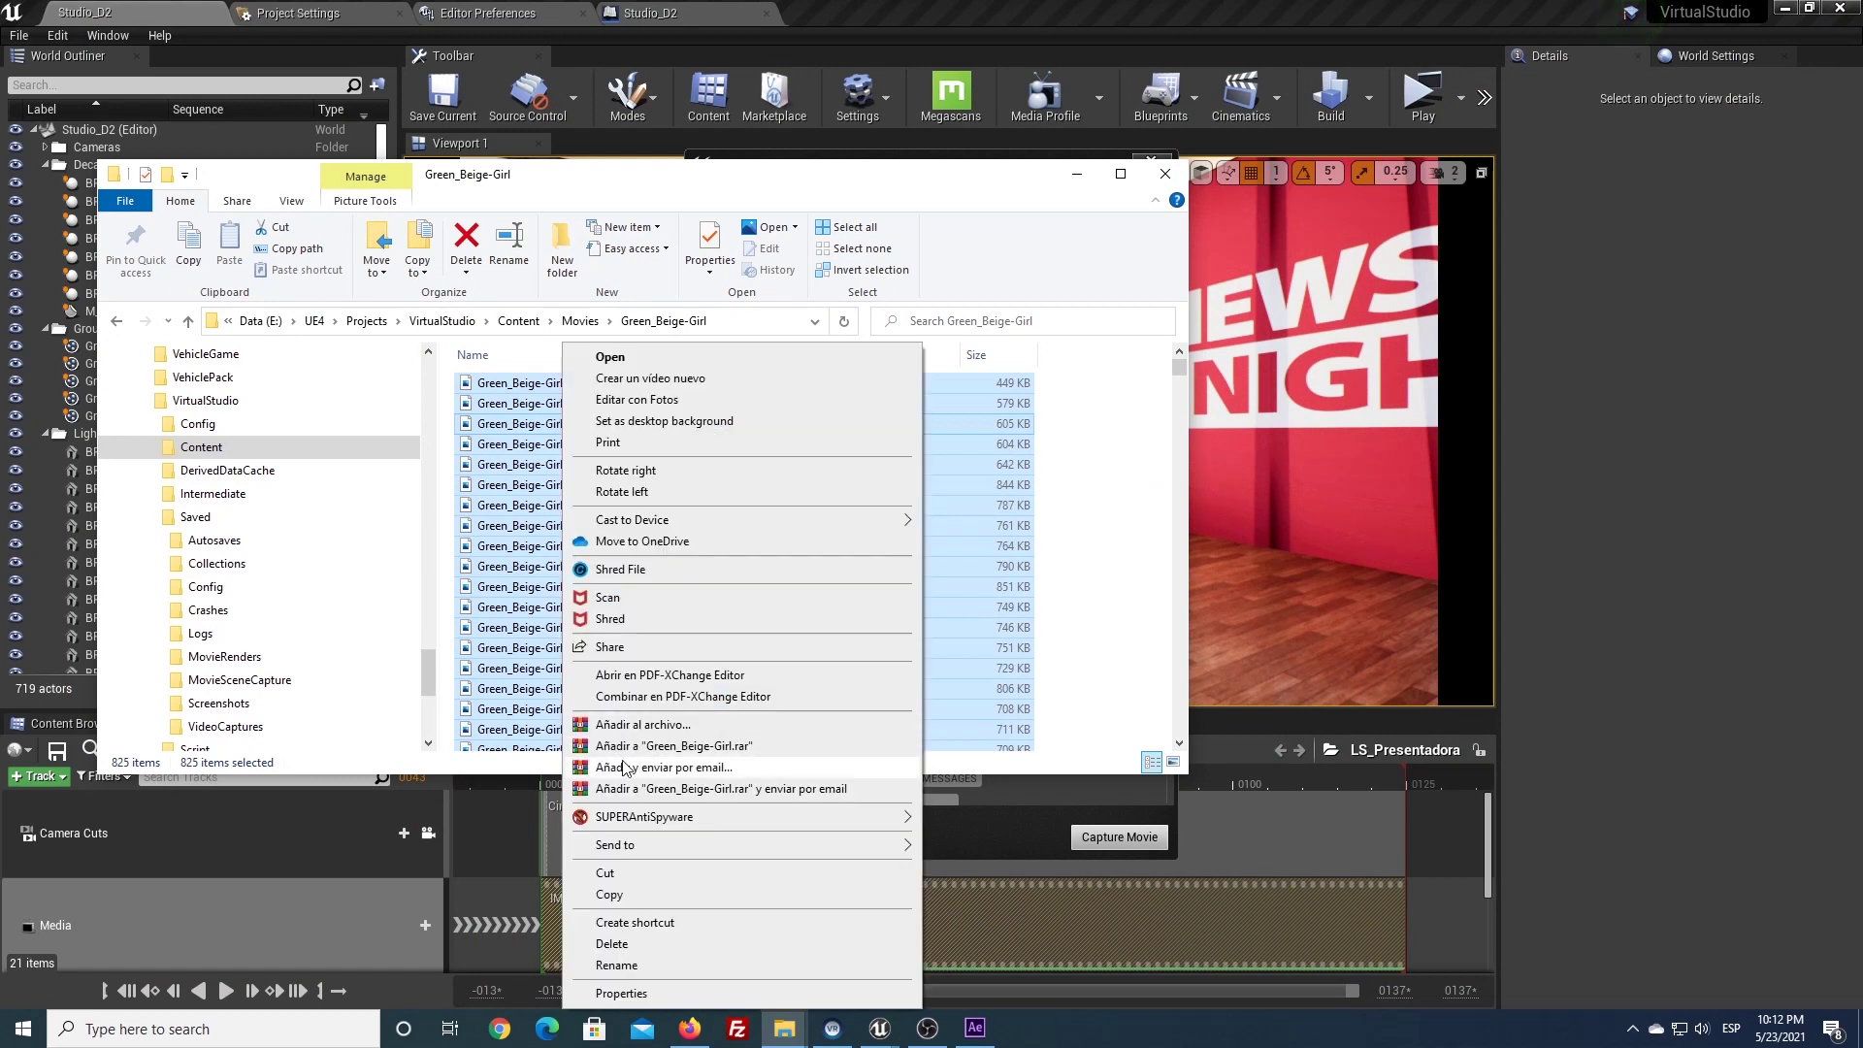
{"action": "left_click", "coordinate": [596, 659]}
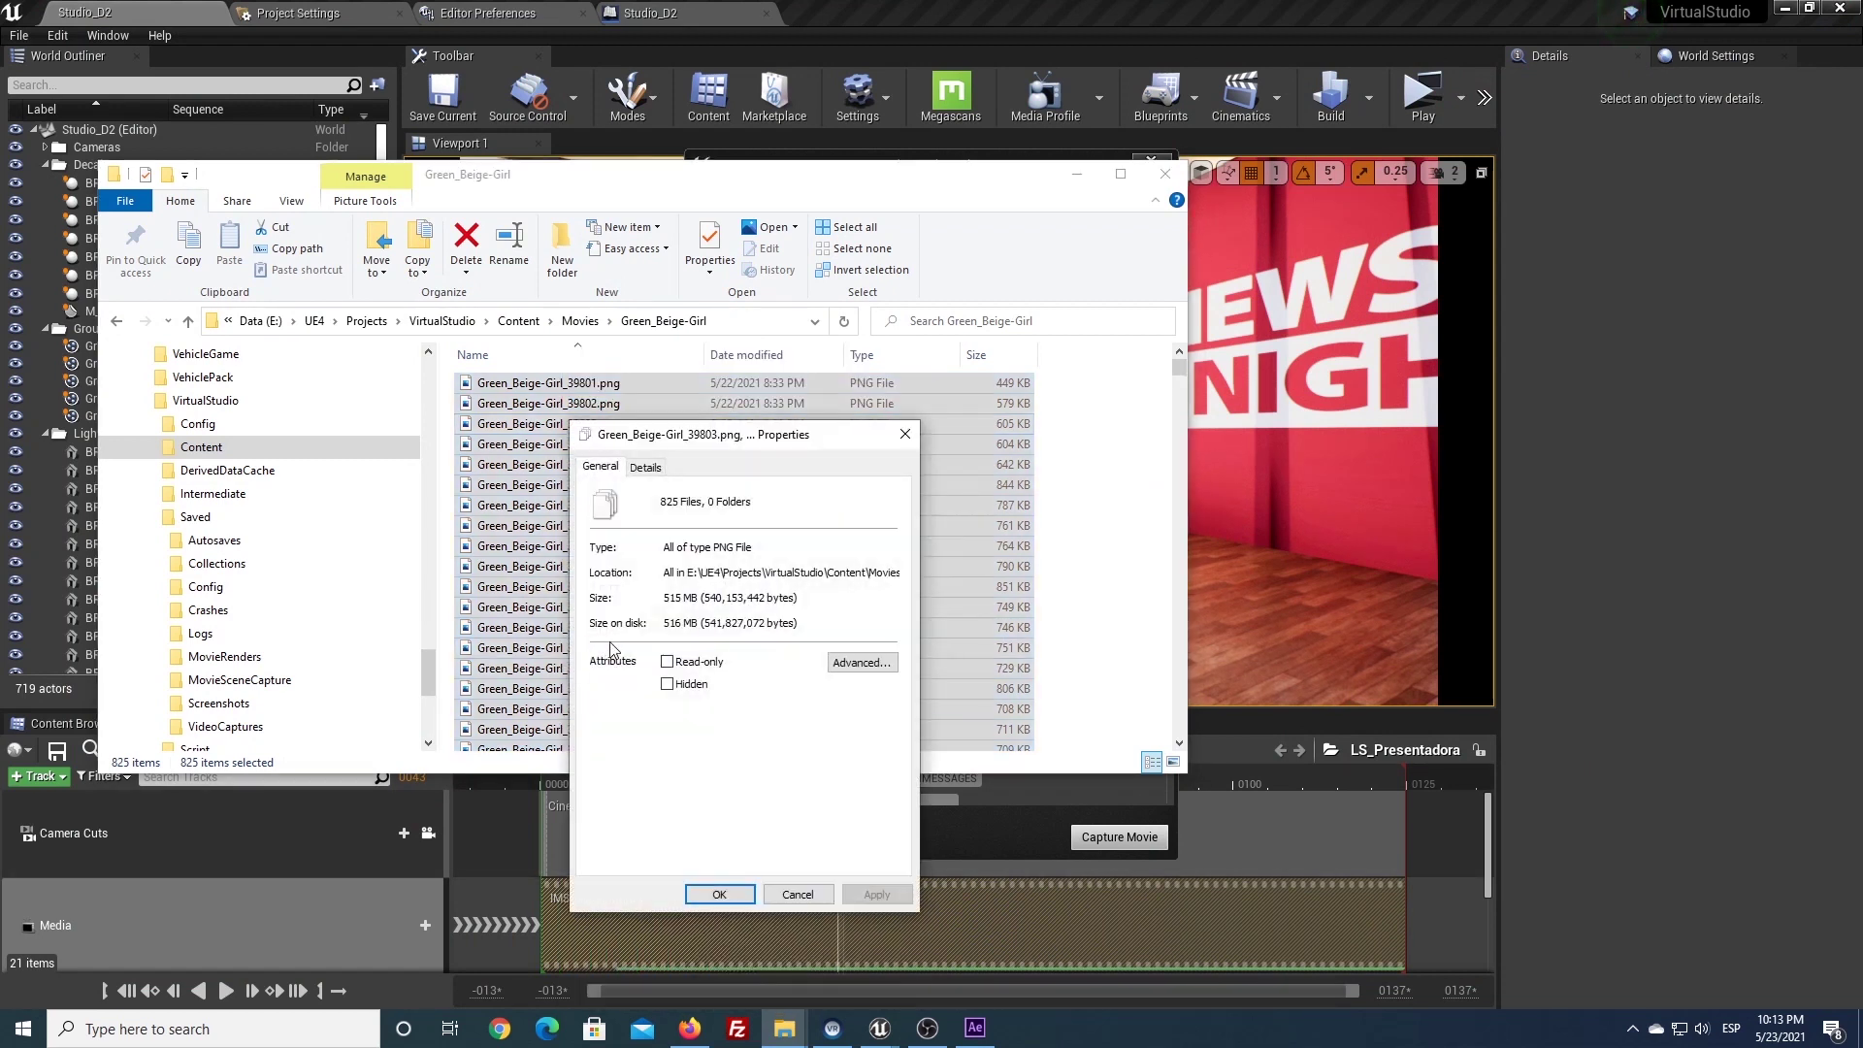
{"action": "left_click", "coordinate": [905, 435]}
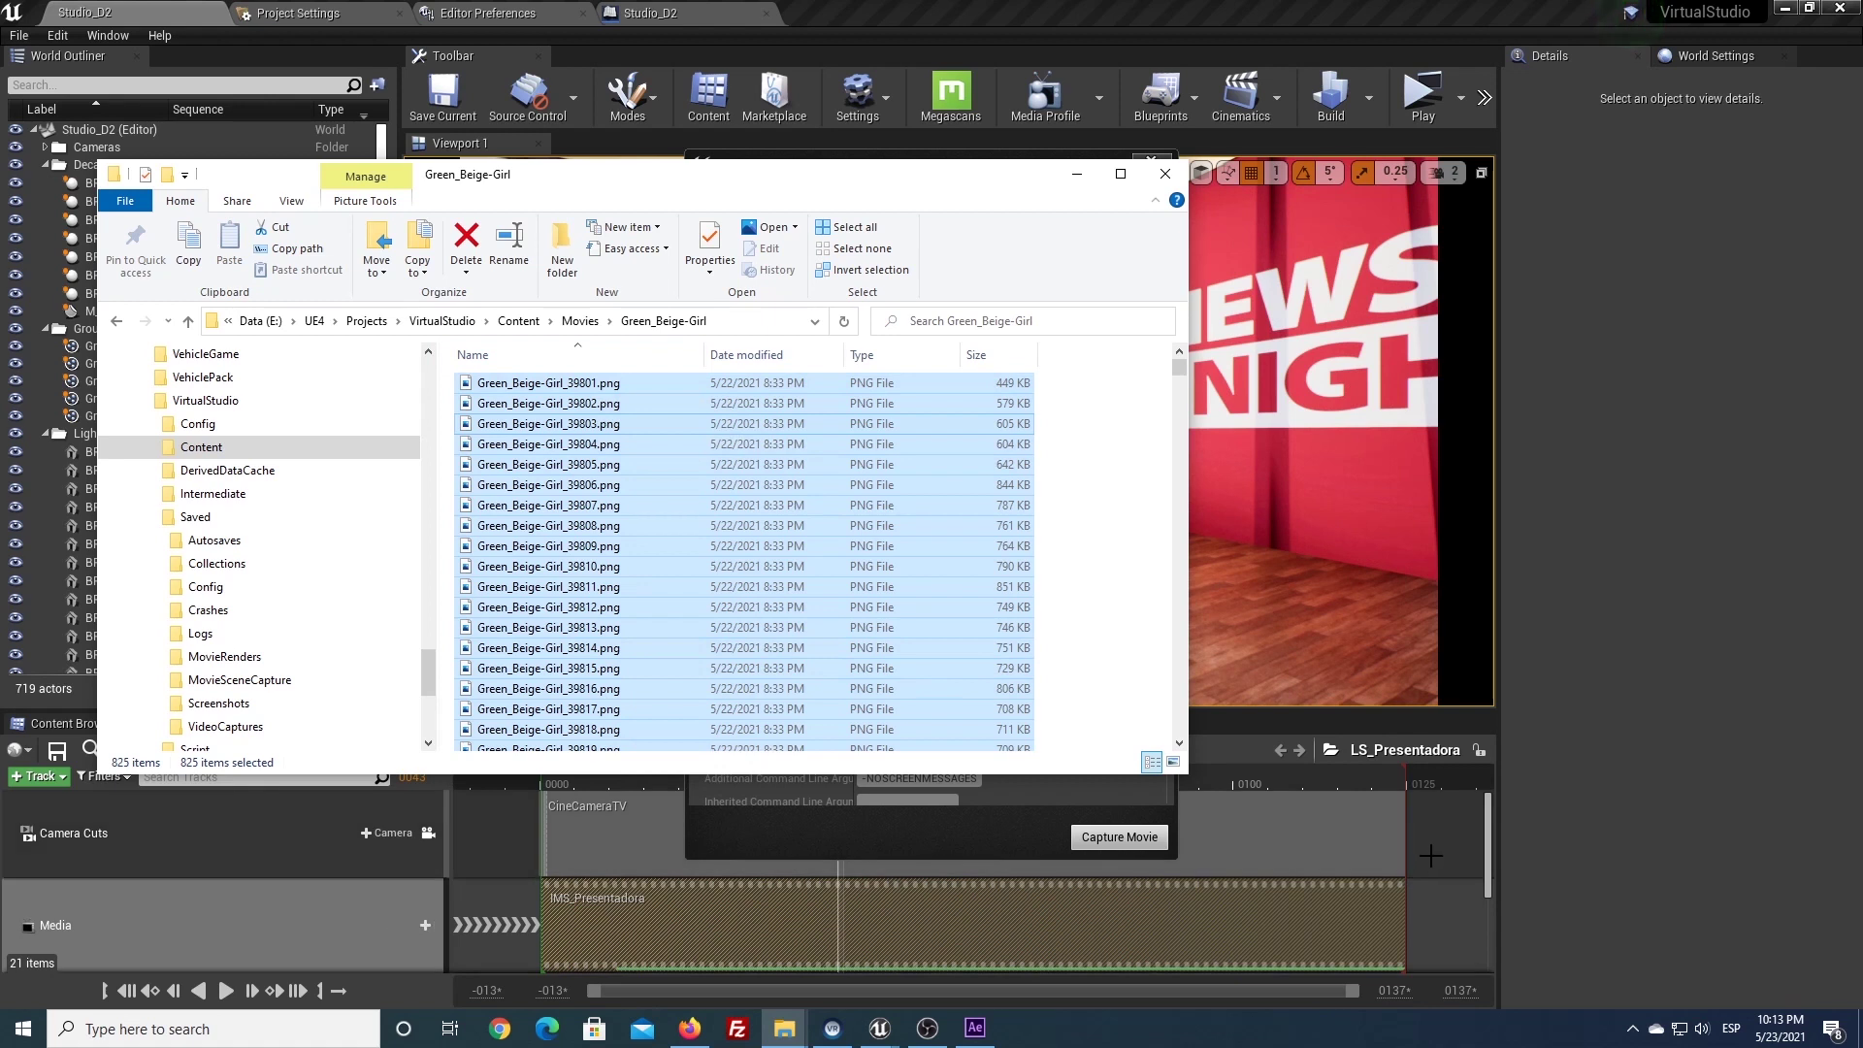
{"action": "left_click", "coordinate": [1430, 855]}
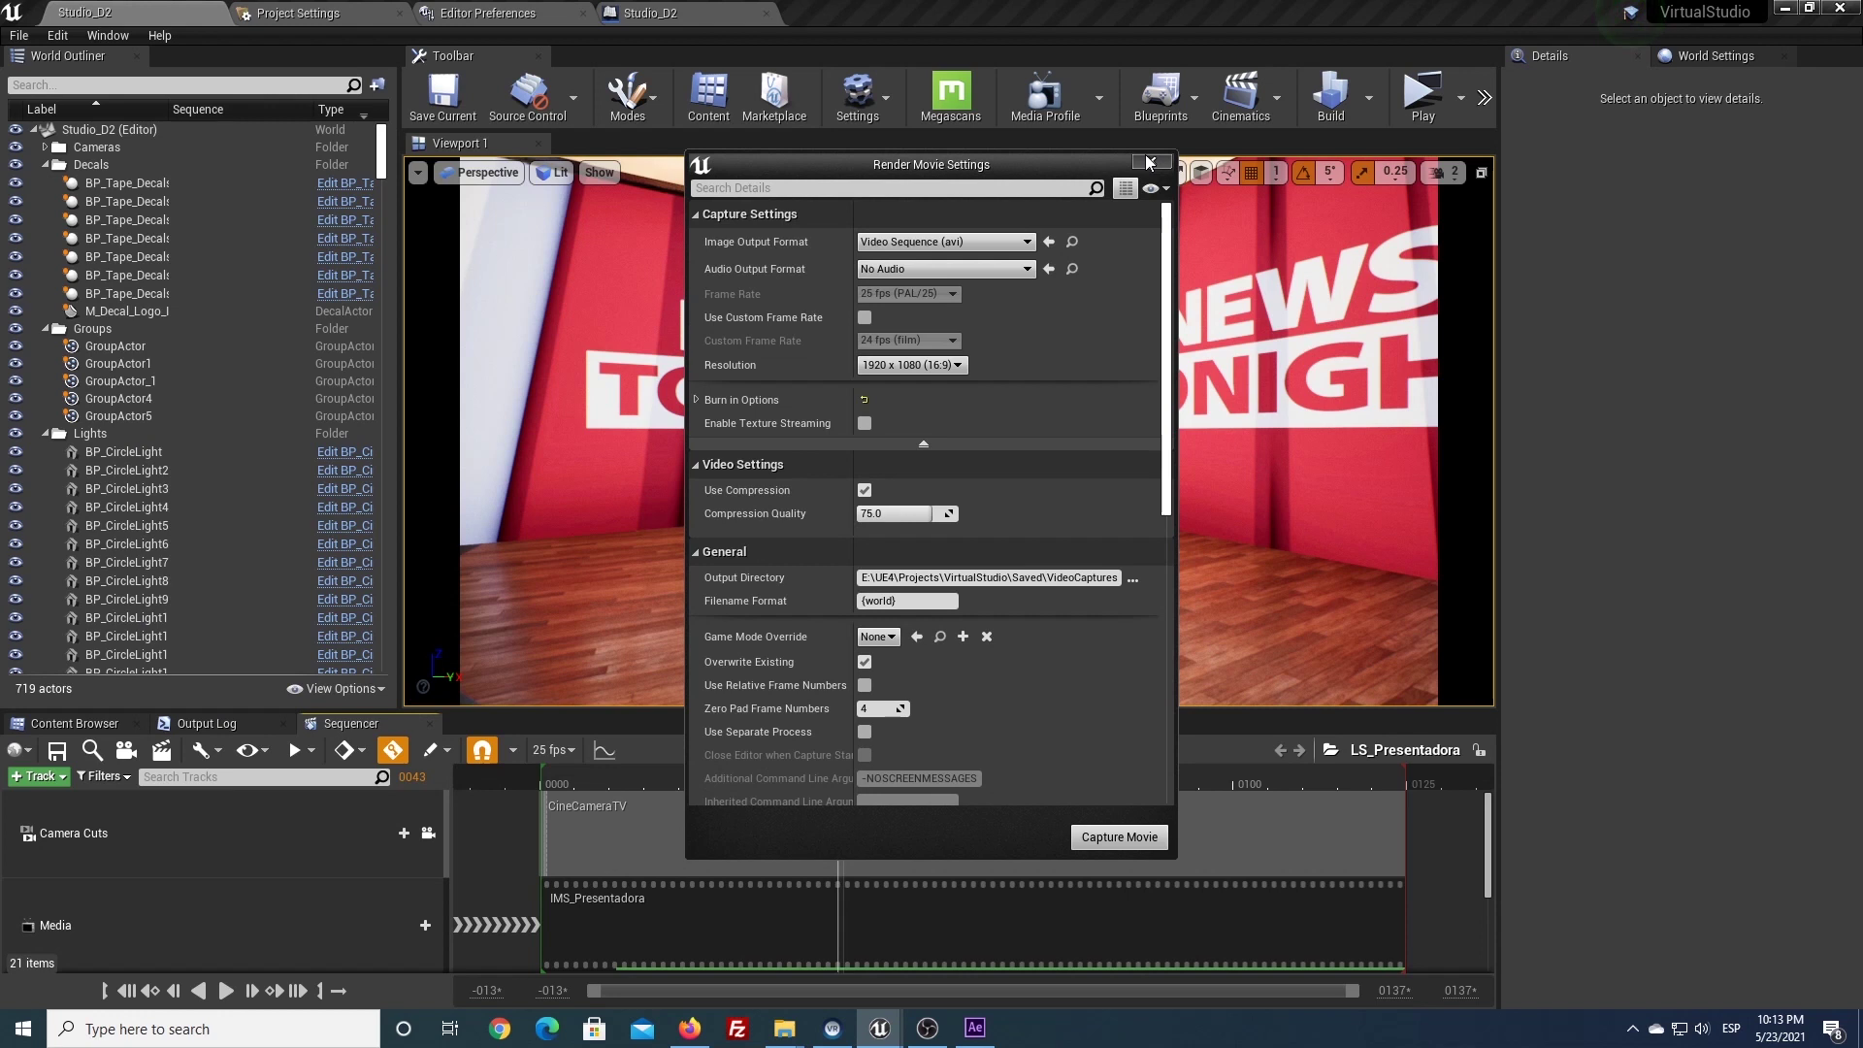
Close the render settings, confirm Apple ProRes Media is enabled in Plugins, and close Plugins
{"action": "left_click", "coordinate": [1149, 162]}
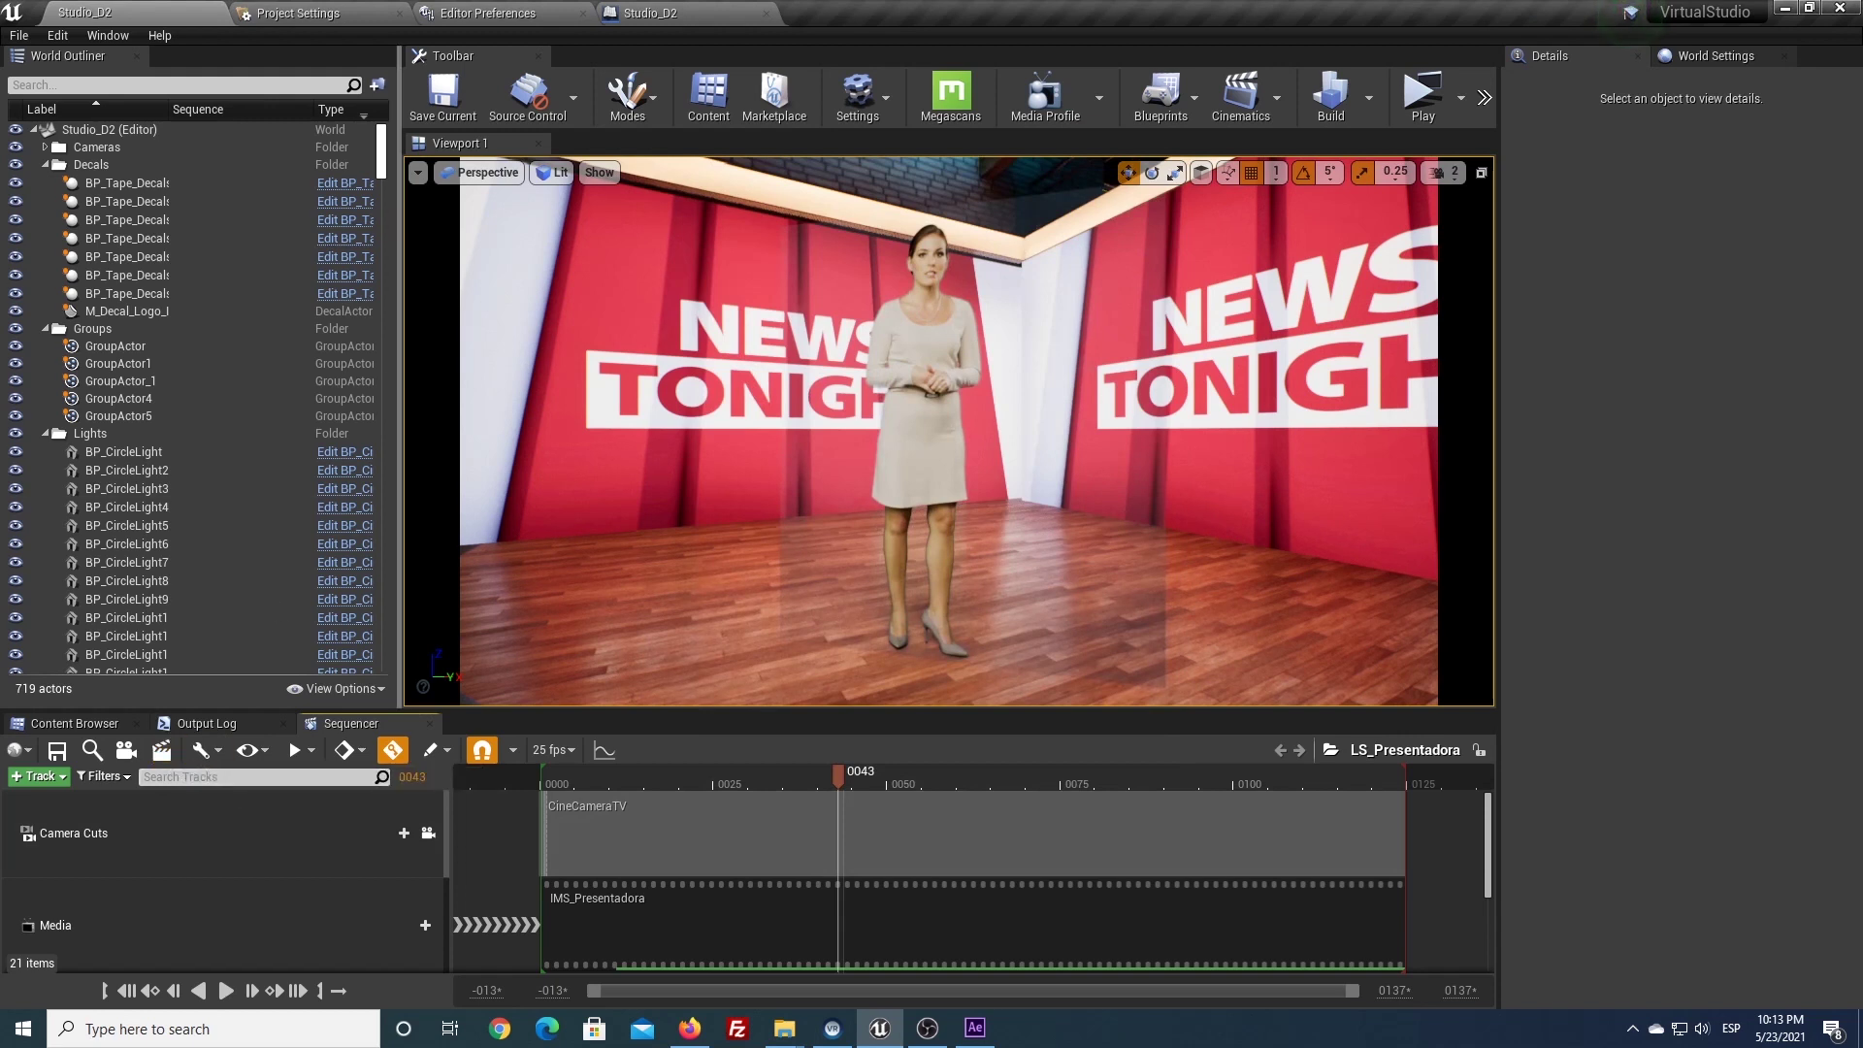
{"action": "left_click", "coordinate": [108, 35]}
{"action": "mouse_move", "coordinate": [120, 78]}
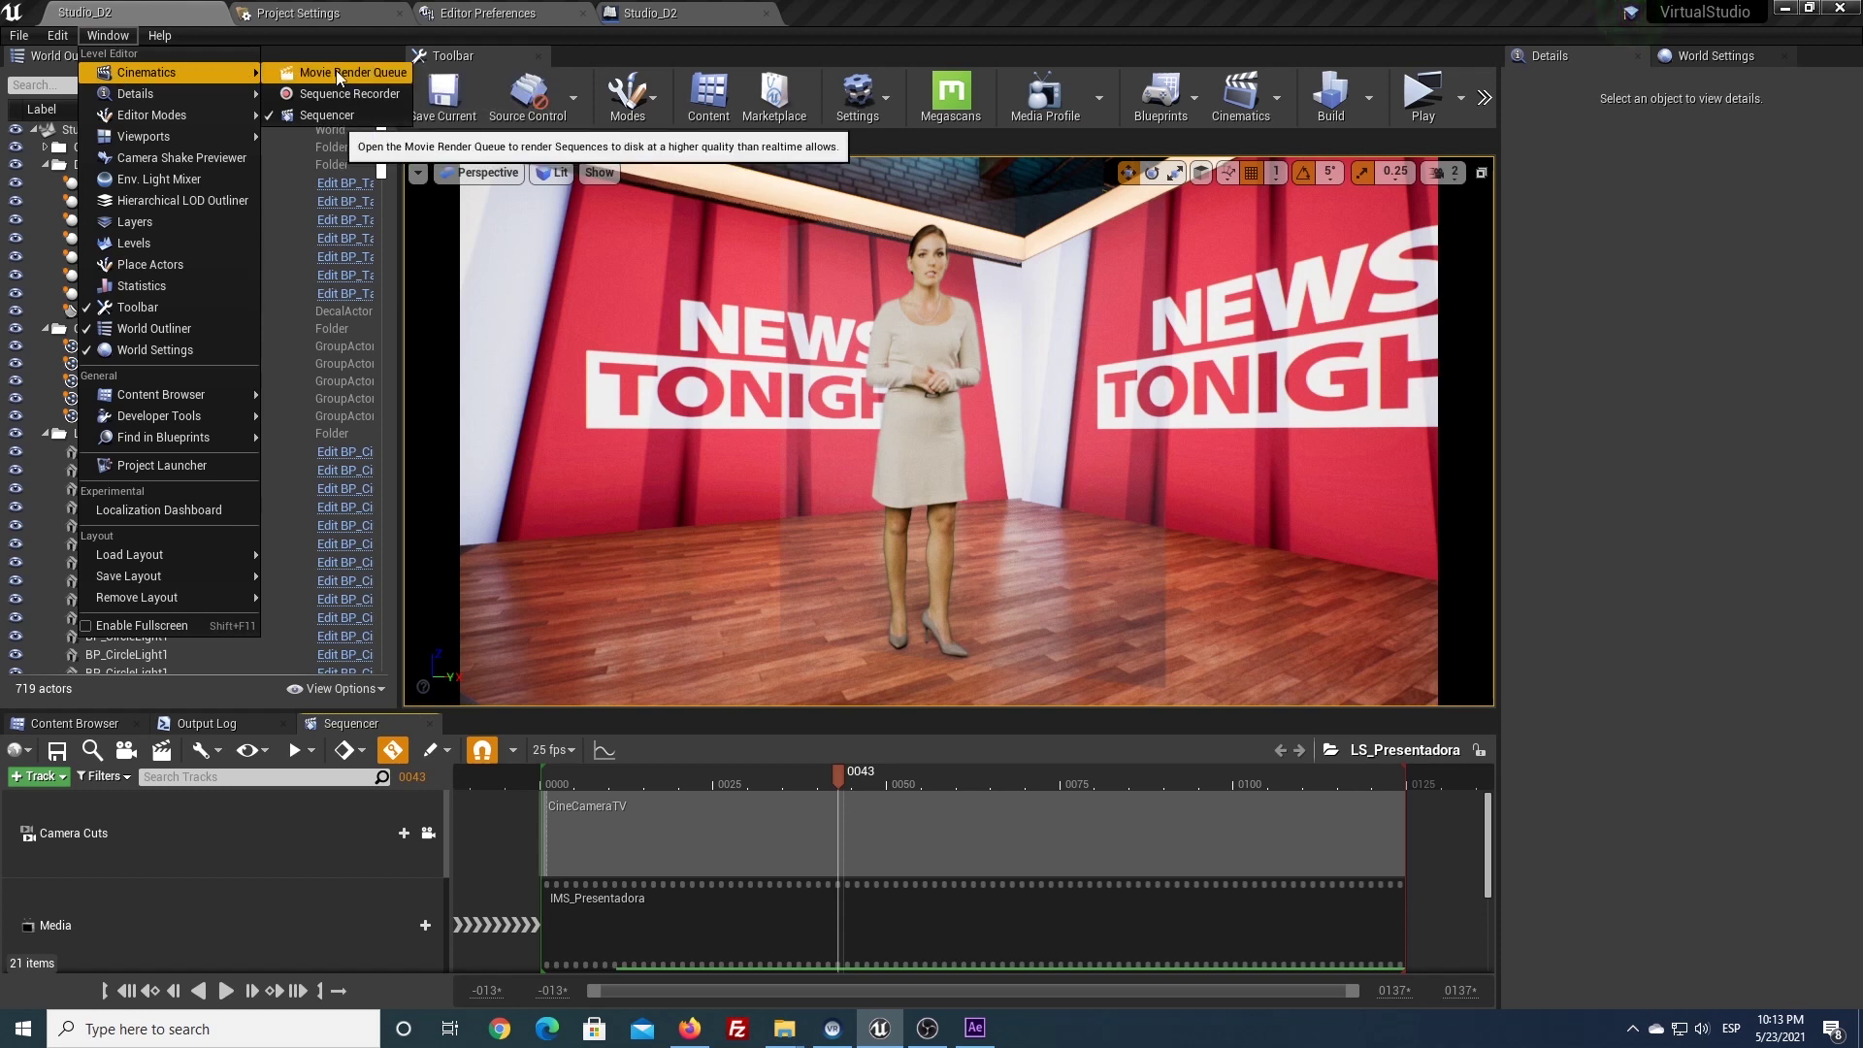
{"action": "left_click", "coordinate": [857, 97]}
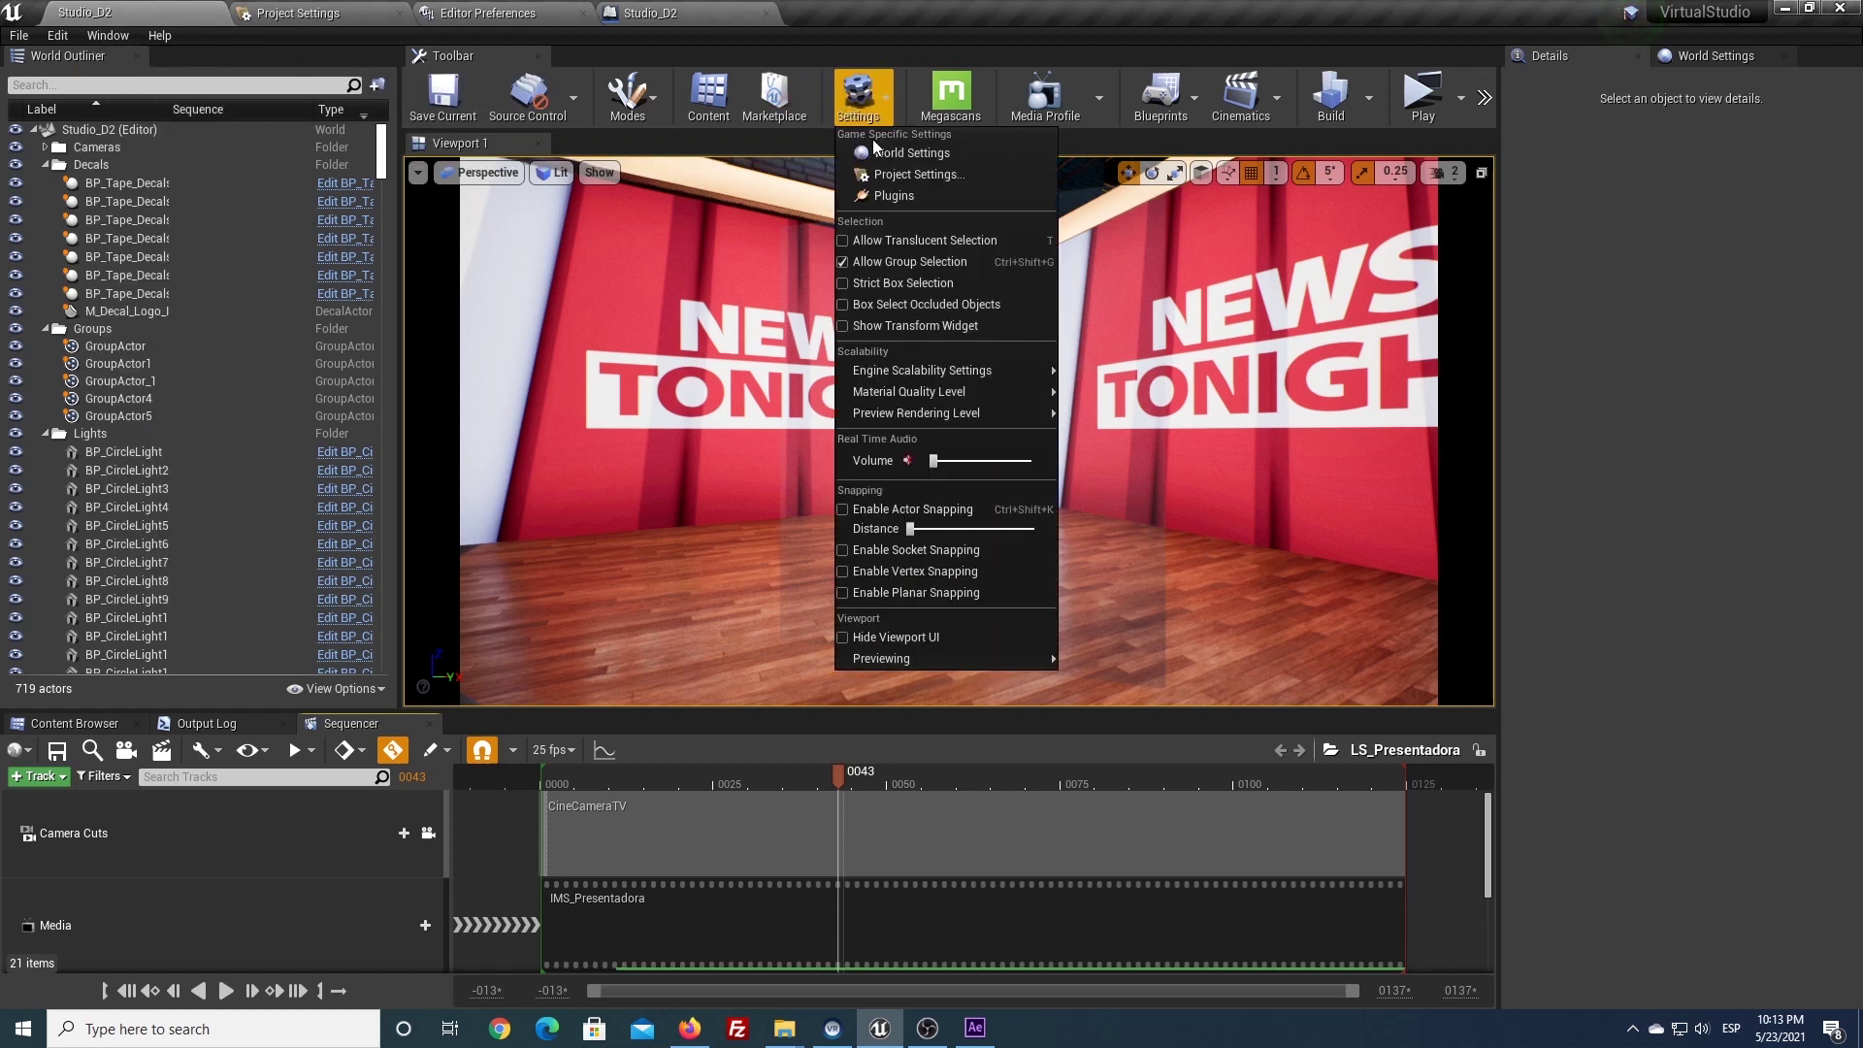
{"action": "left_click", "coordinate": [894, 199]}
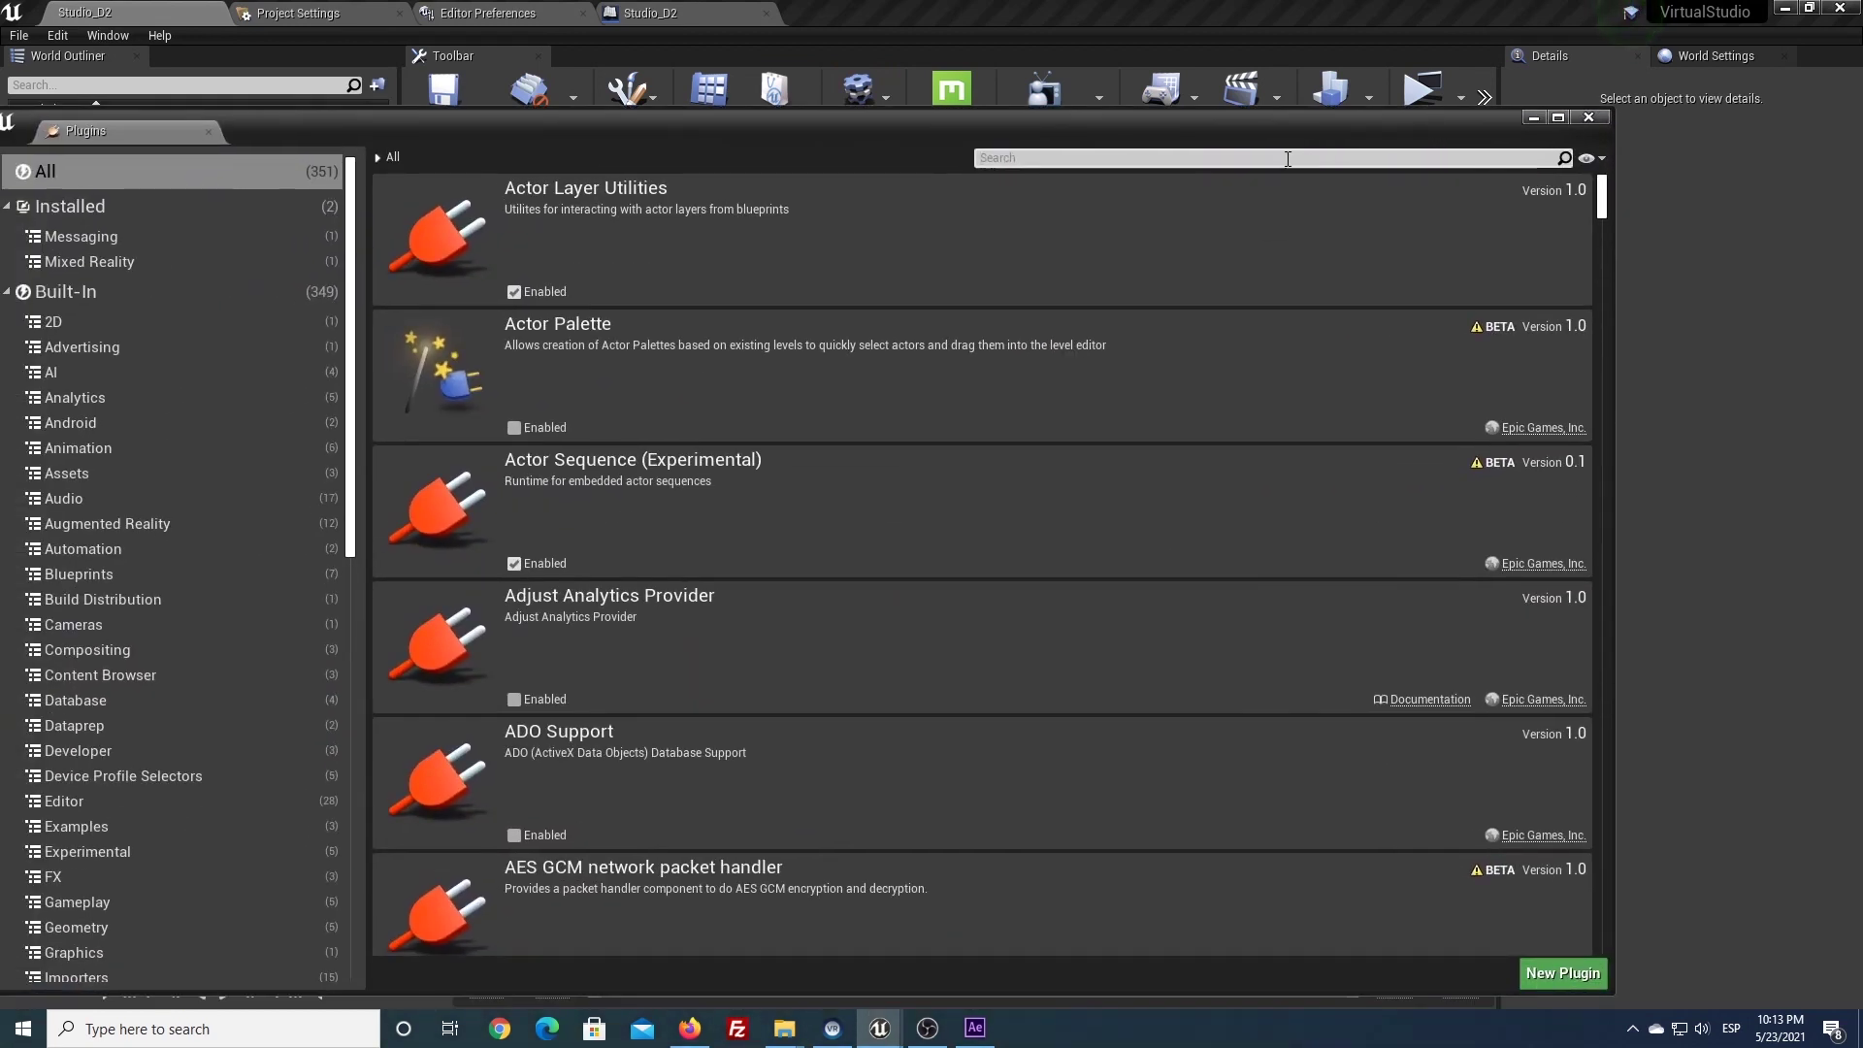
{"action": "type", "text": "mo"}
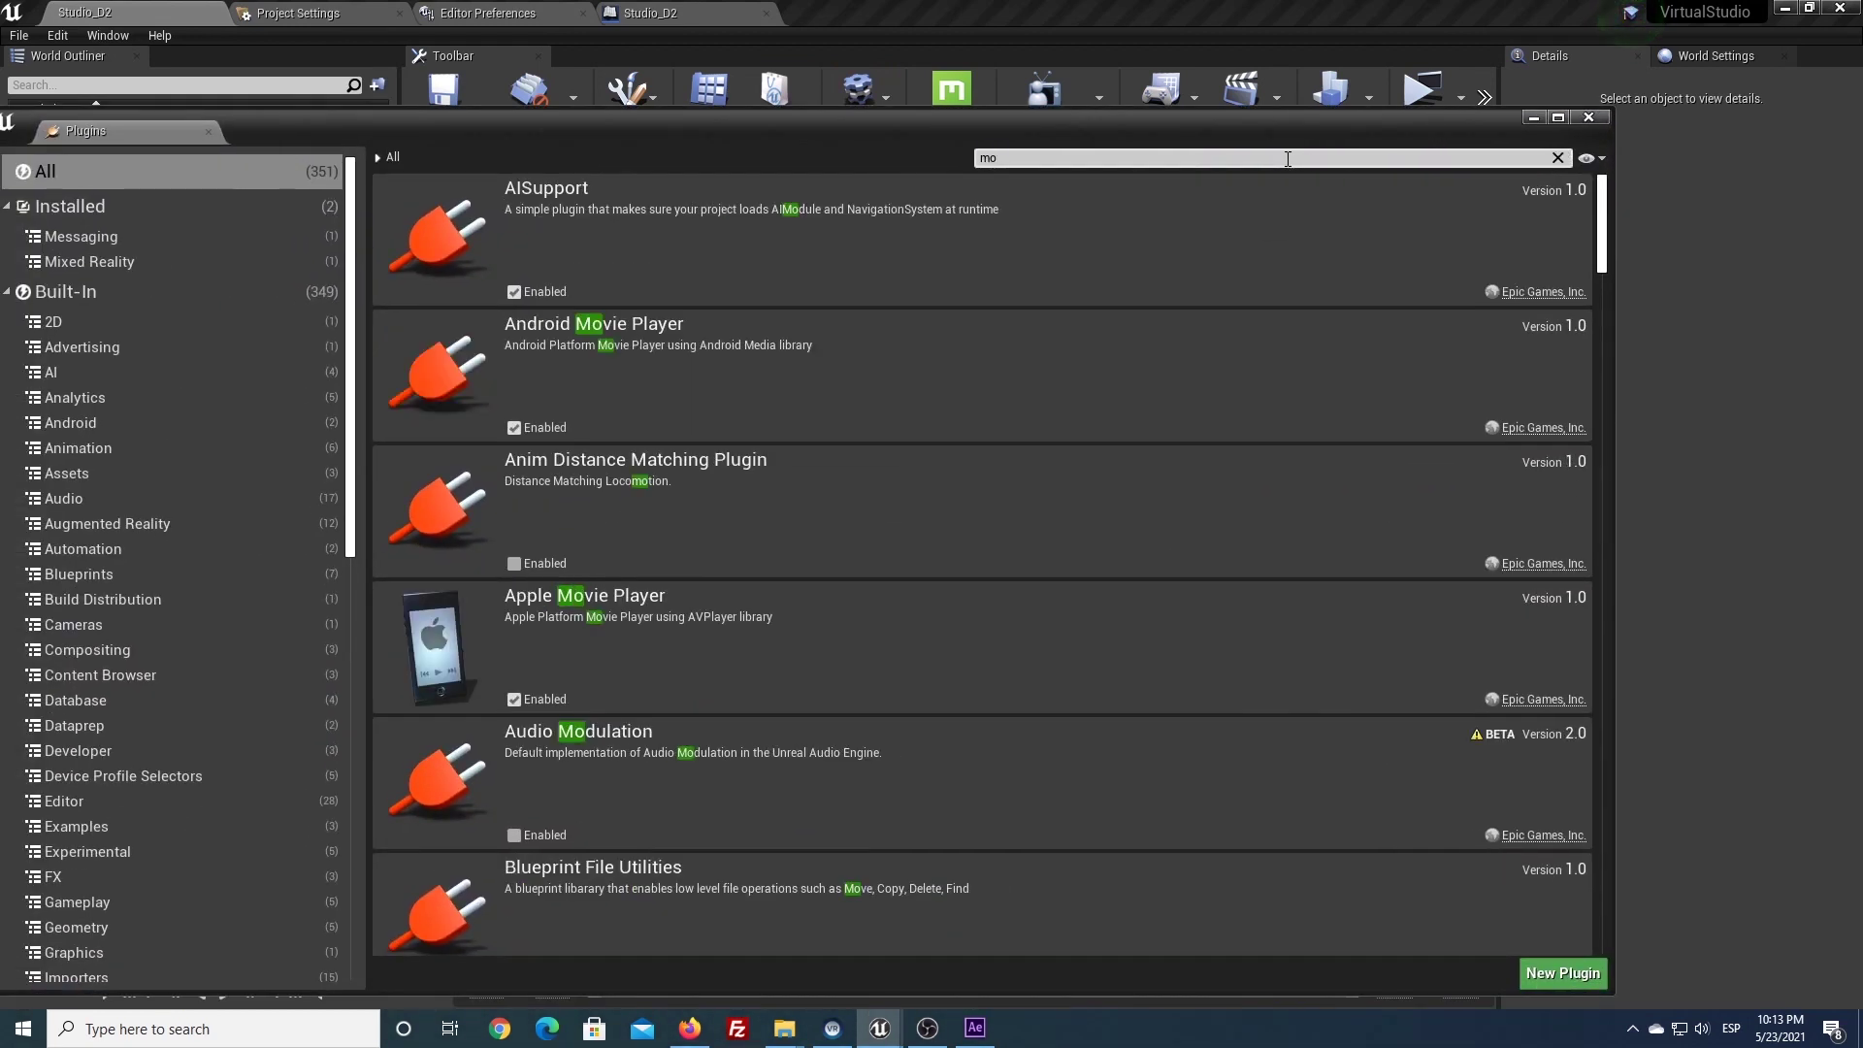
{"action": "type", "text": "vie re"}
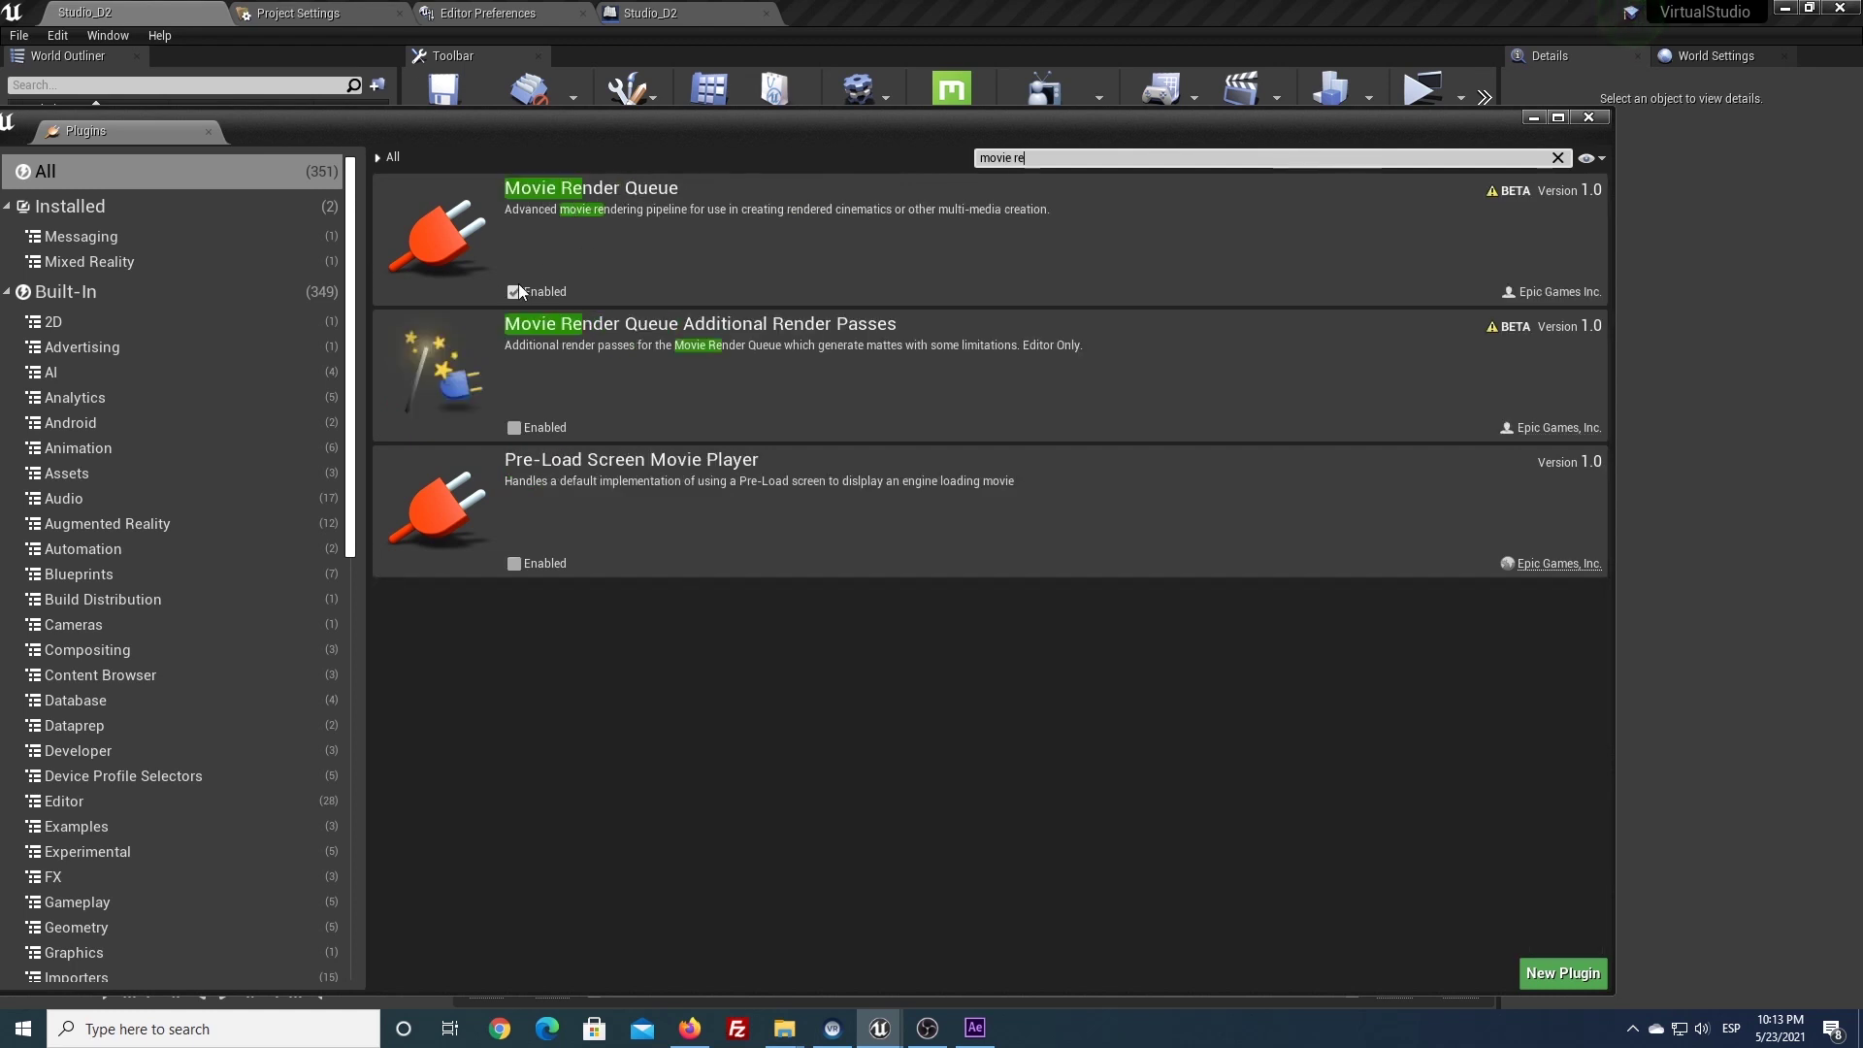
{"action": "type", "text": "ap"}
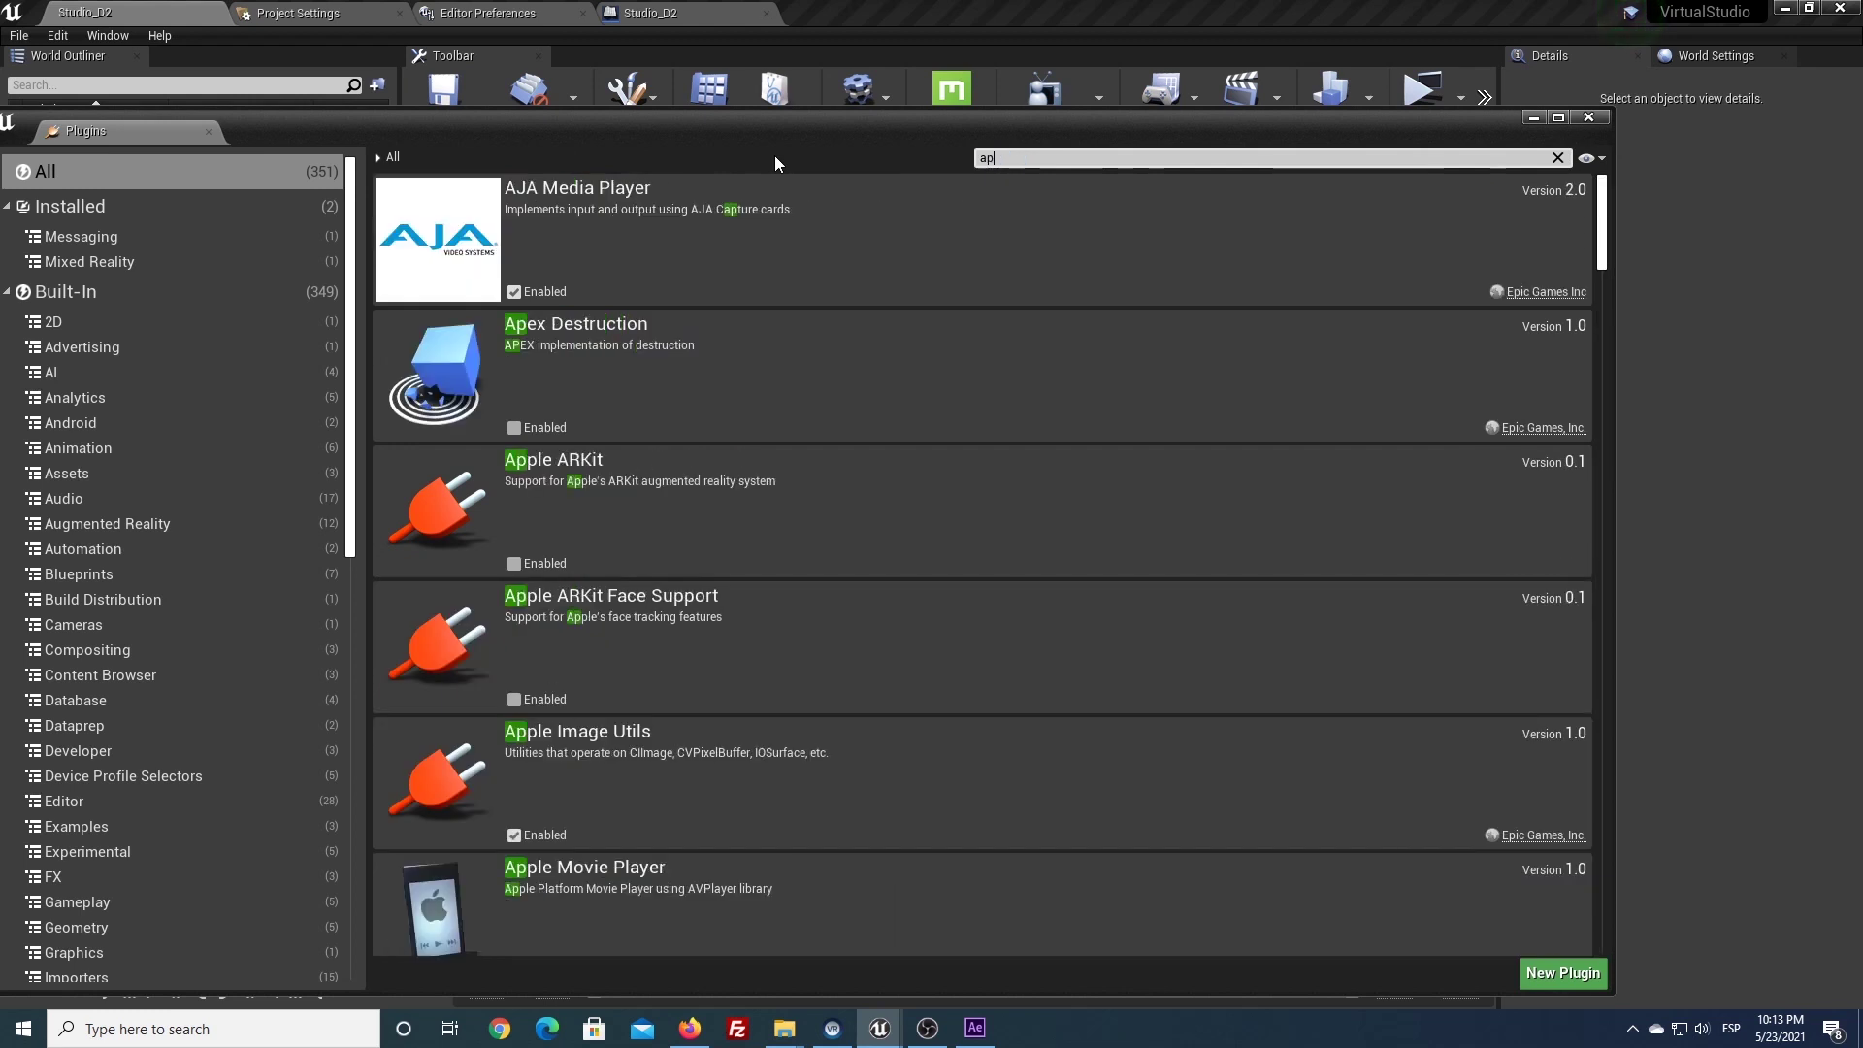
{"action": "type", "text": "ple"}
{"action": "scroll", "coordinate": [699, 496], "scroll_direction": "down", "scroll_amount": 2}
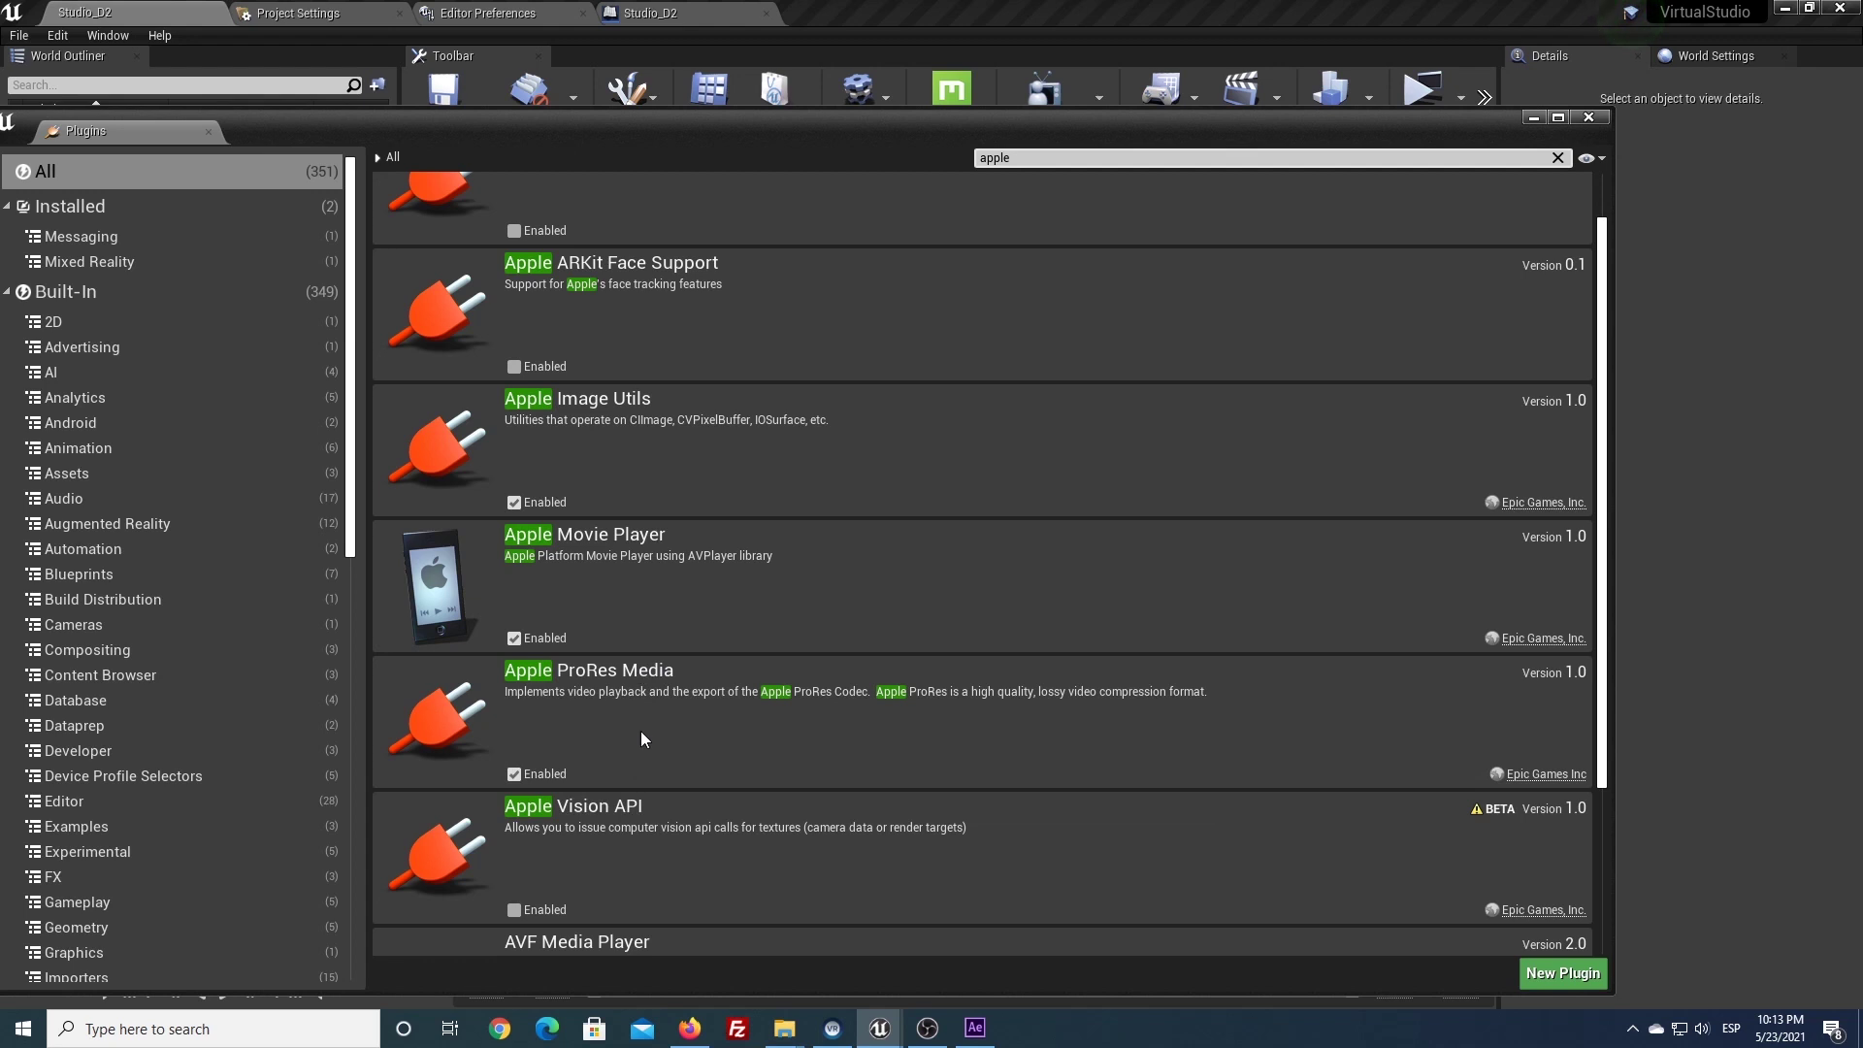
{"action": "left_click", "coordinate": [1589, 117]}
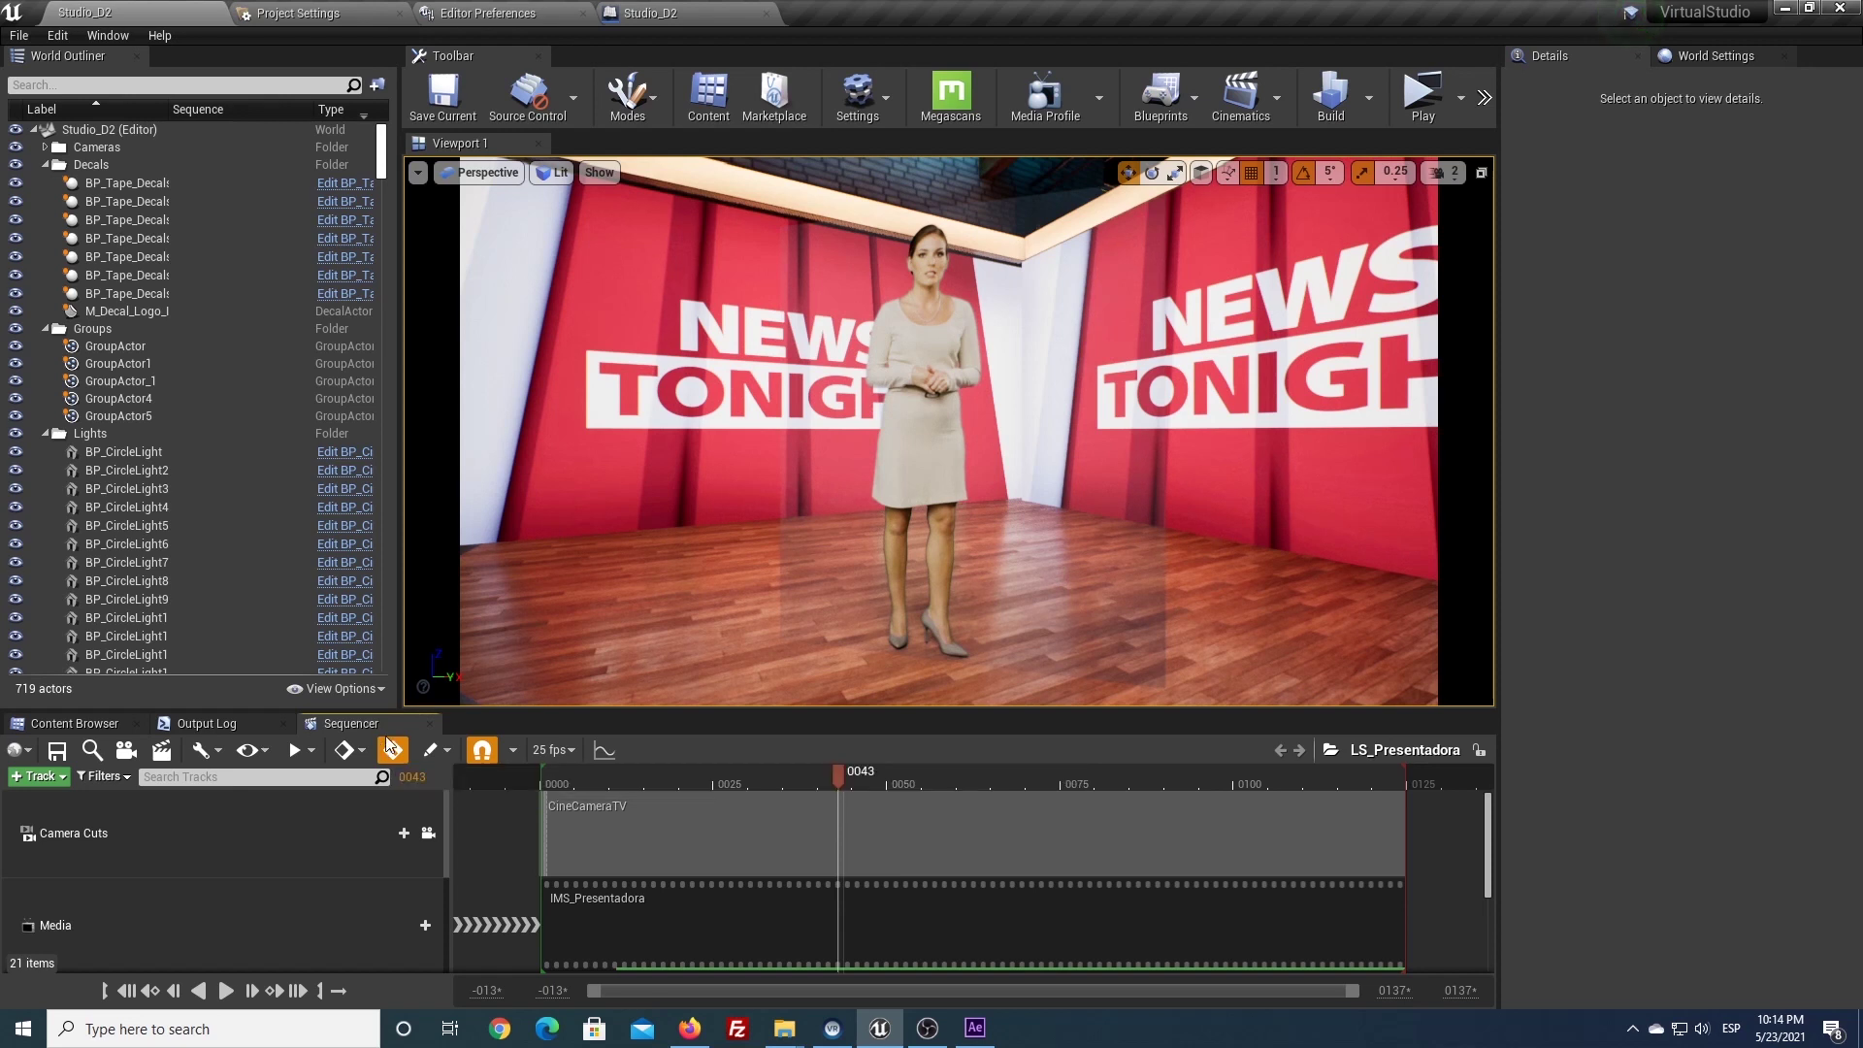
Add an LS_Presentadora job to the Movie Render Queue and open its Unsaved Config settings
{"action": "left_click", "coordinate": [108, 35]}
{"action": "mouse_move", "coordinate": [165, 68]}
{"action": "left_click", "coordinate": [301, 82]}
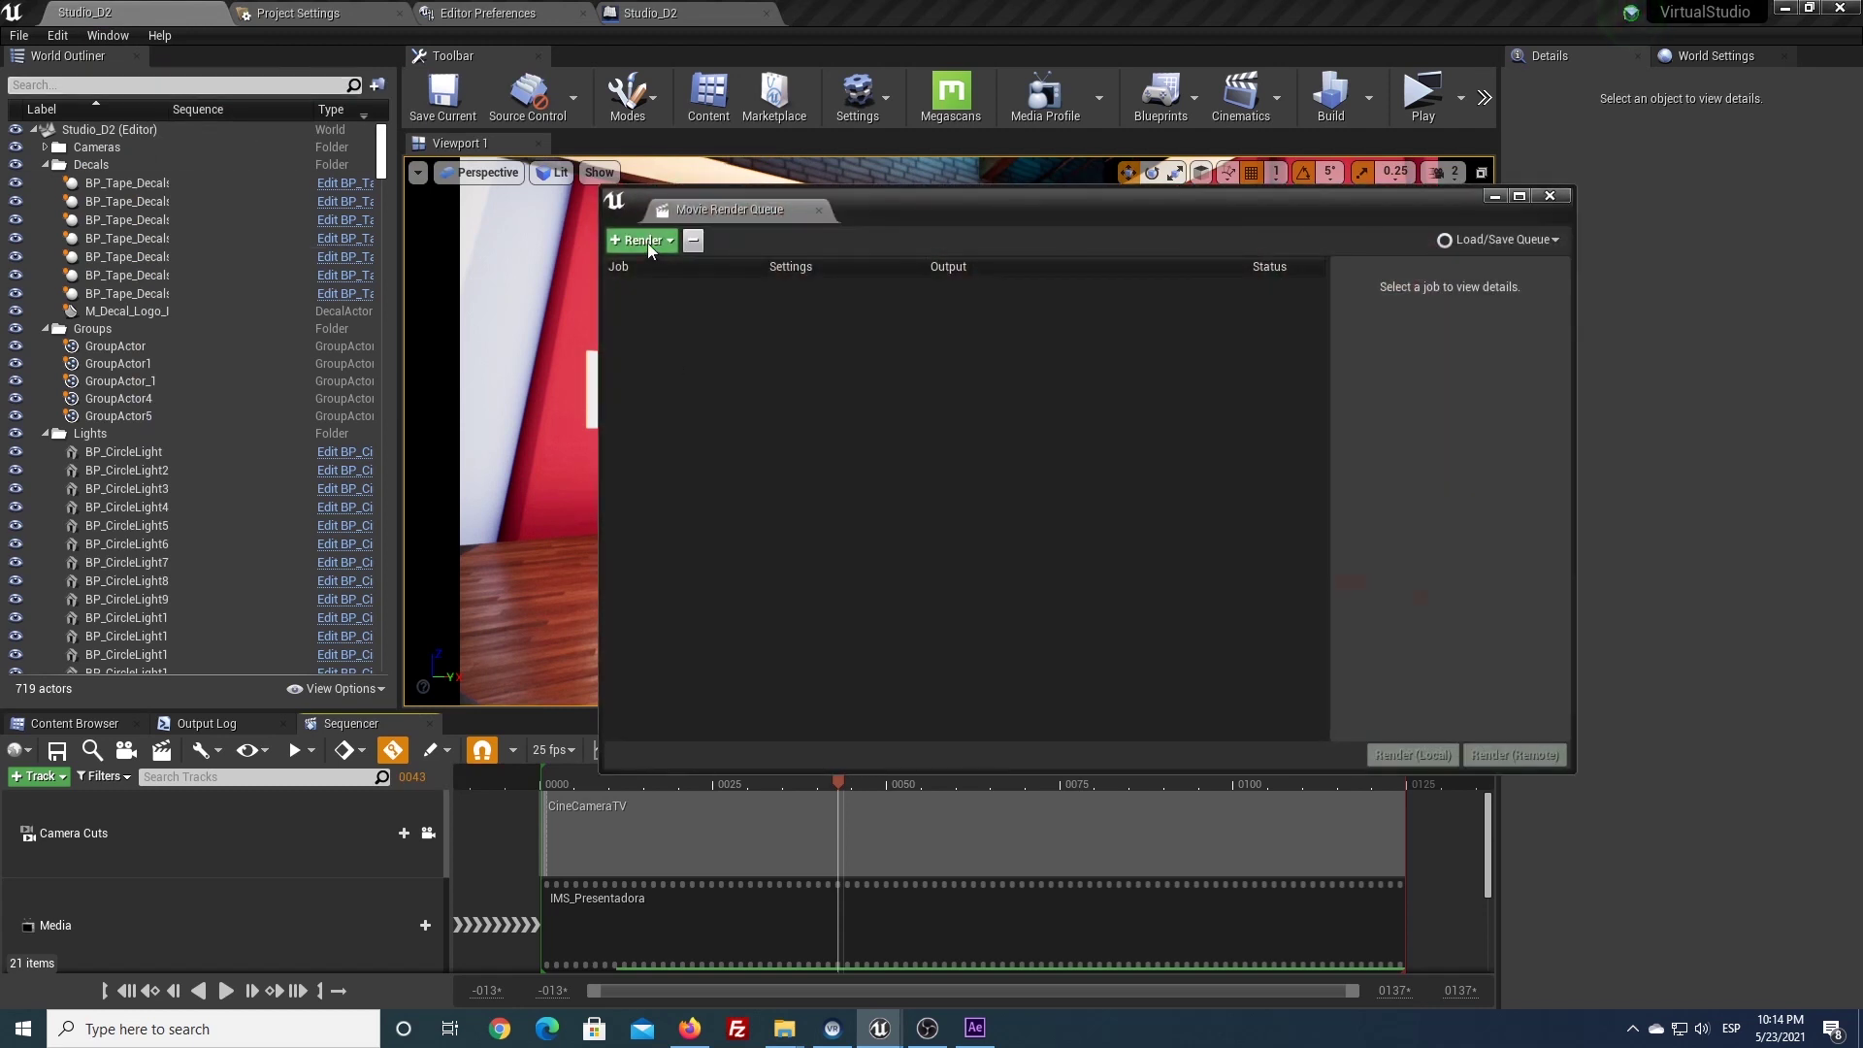
{"action": "left_click", "coordinate": [637, 243]}
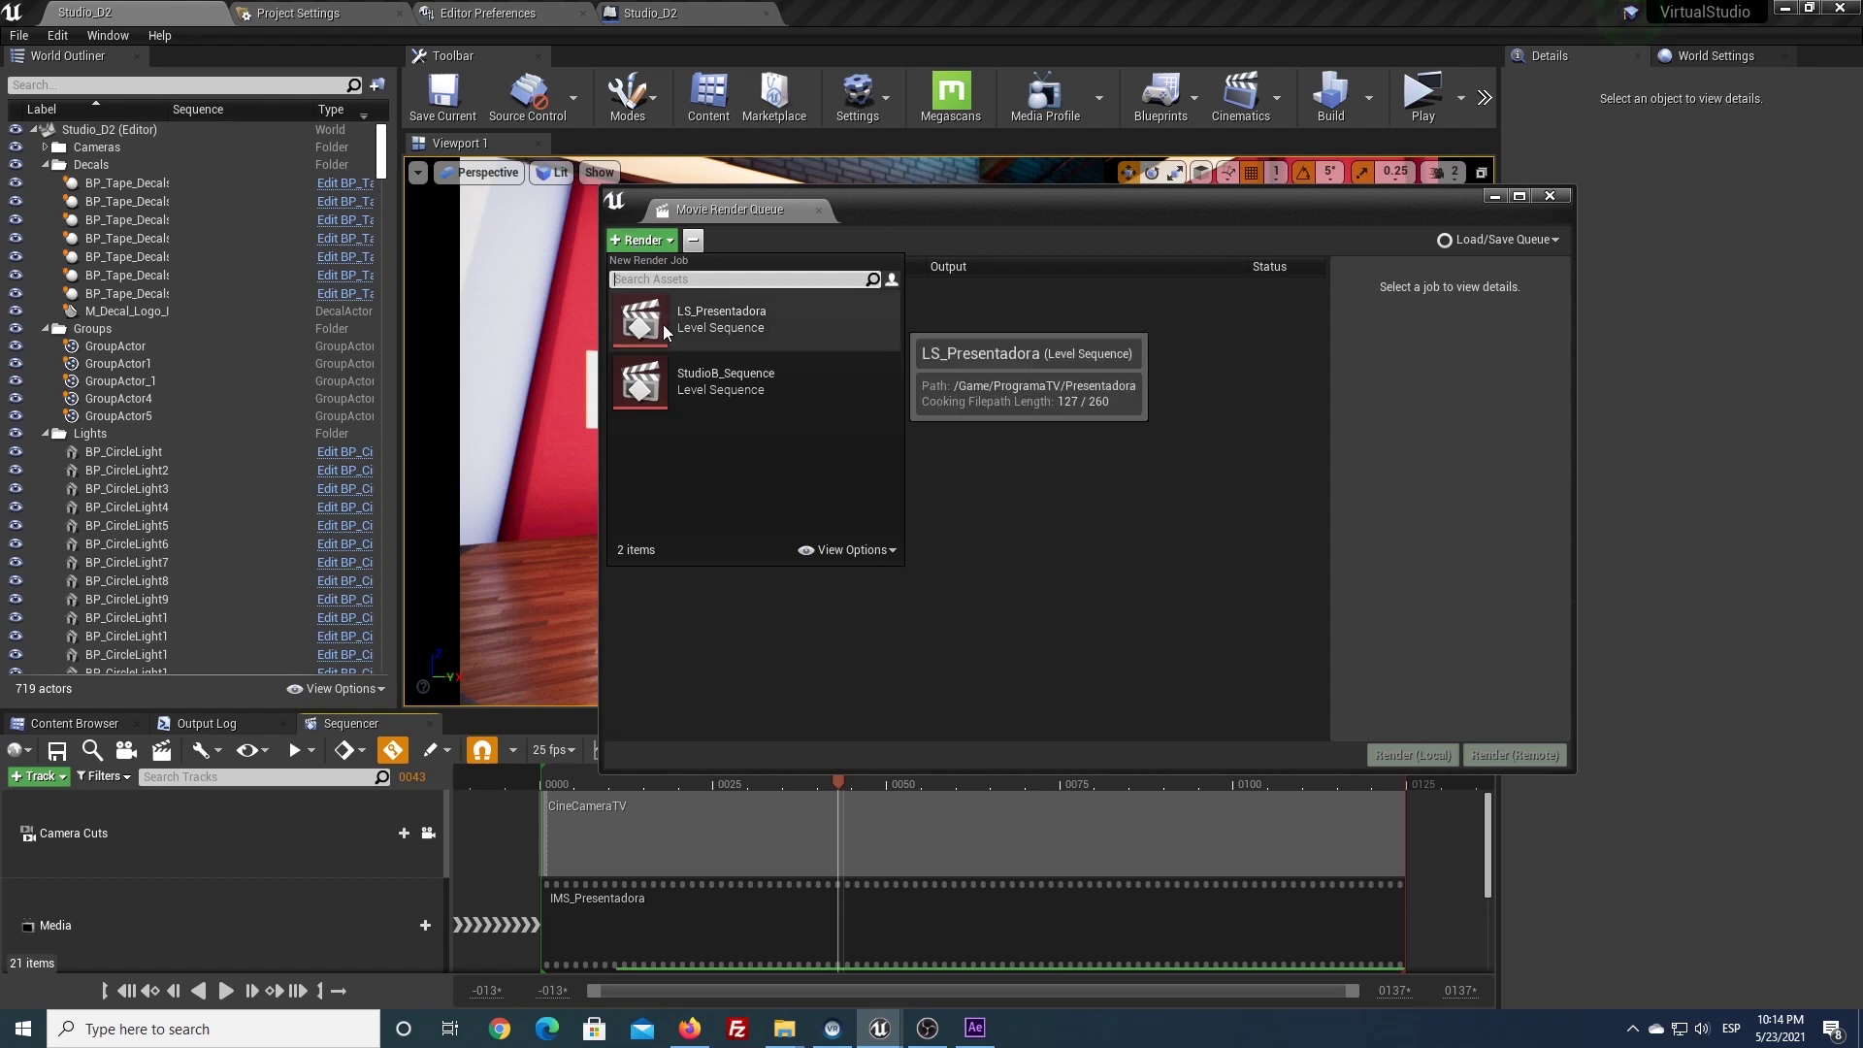
{"action": "left_click", "coordinate": [740, 330]}
{"action": "left_click", "coordinate": [740, 330]}
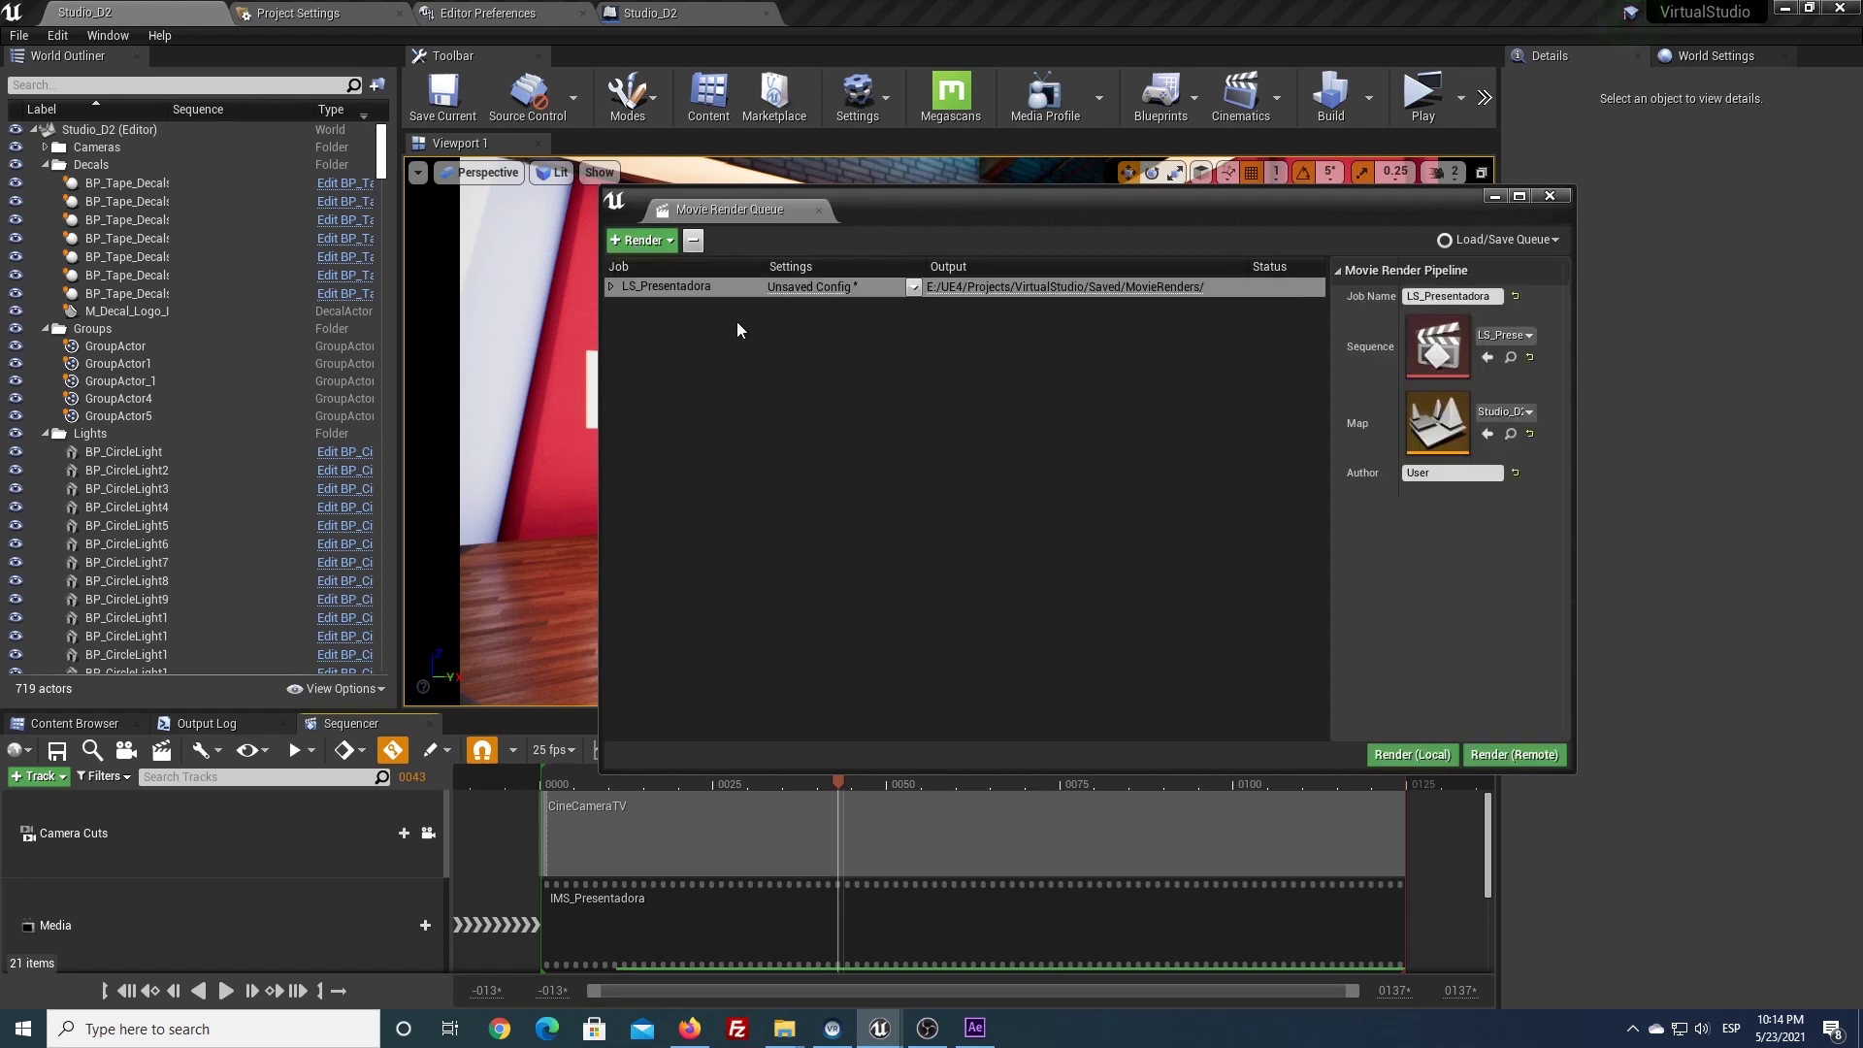
{"action": "left_click", "coordinate": [804, 290]}
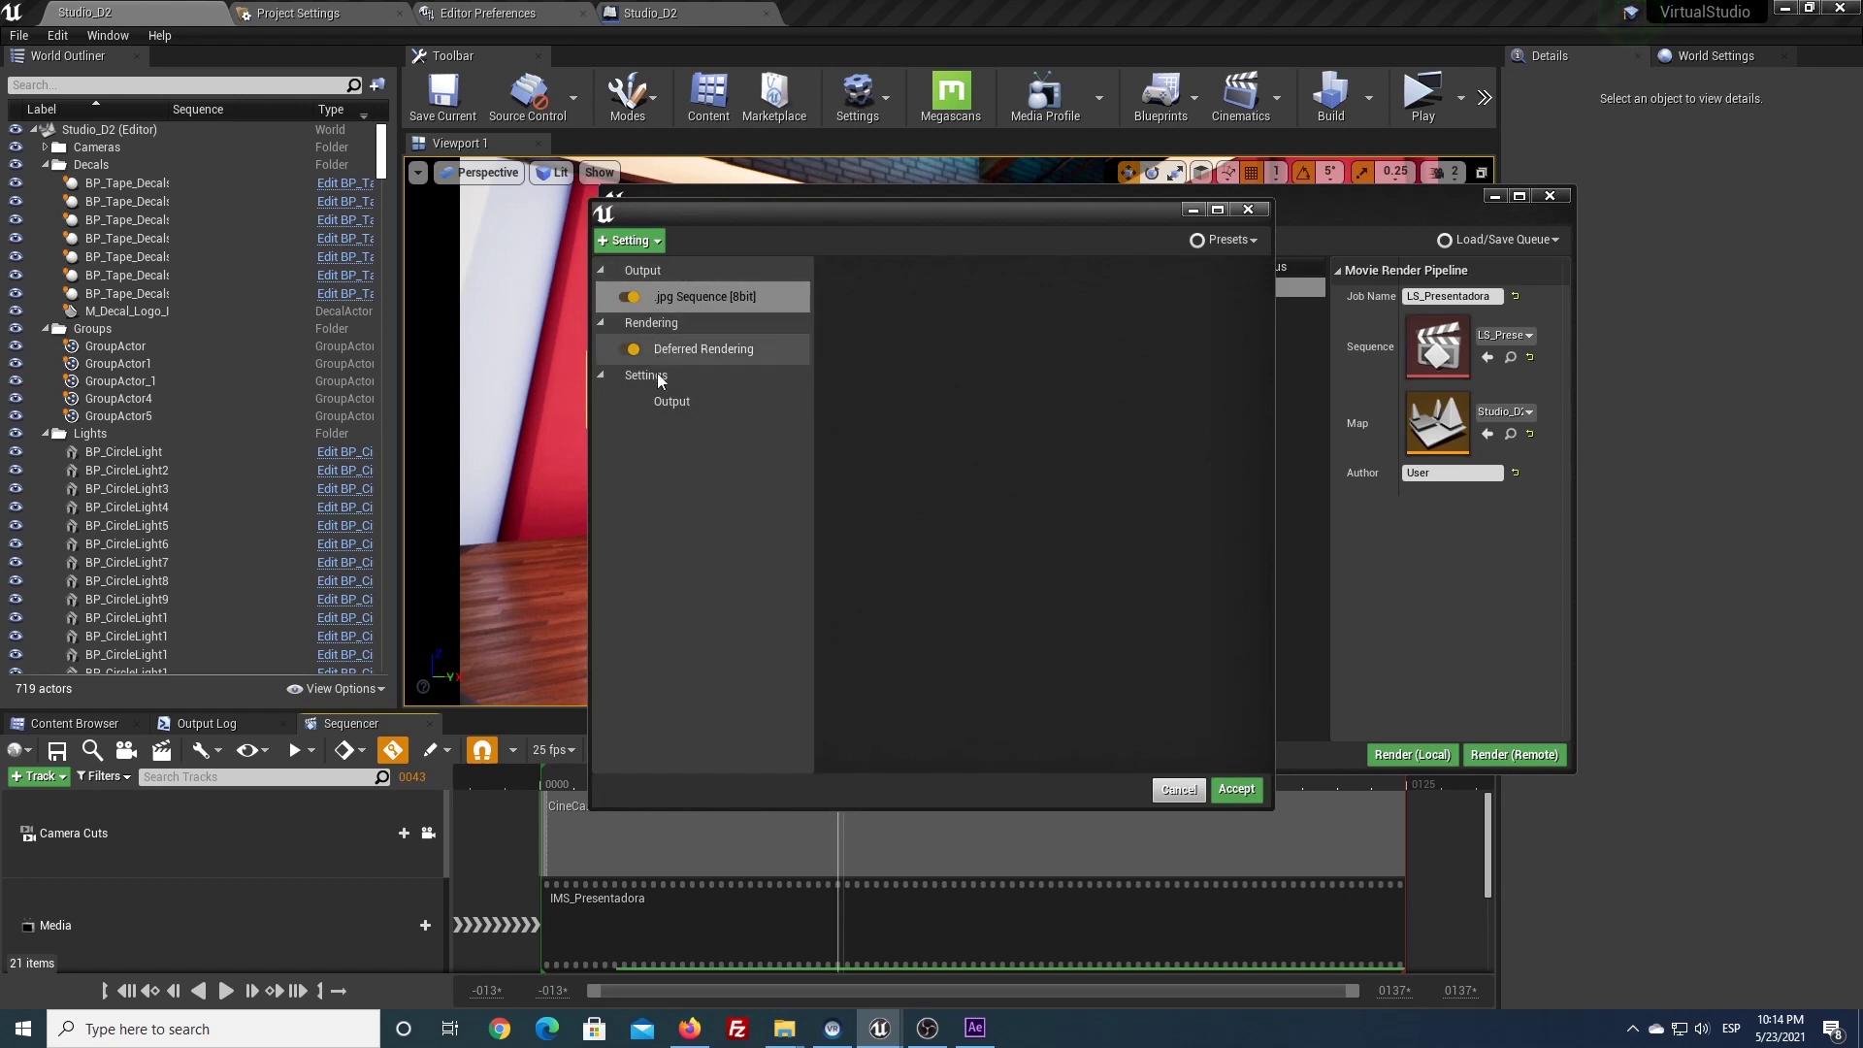
Replace the .jpg Sequence output with Apple ProRes output using the 422 LT codec
{"action": "left_click", "coordinate": [680, 301]}
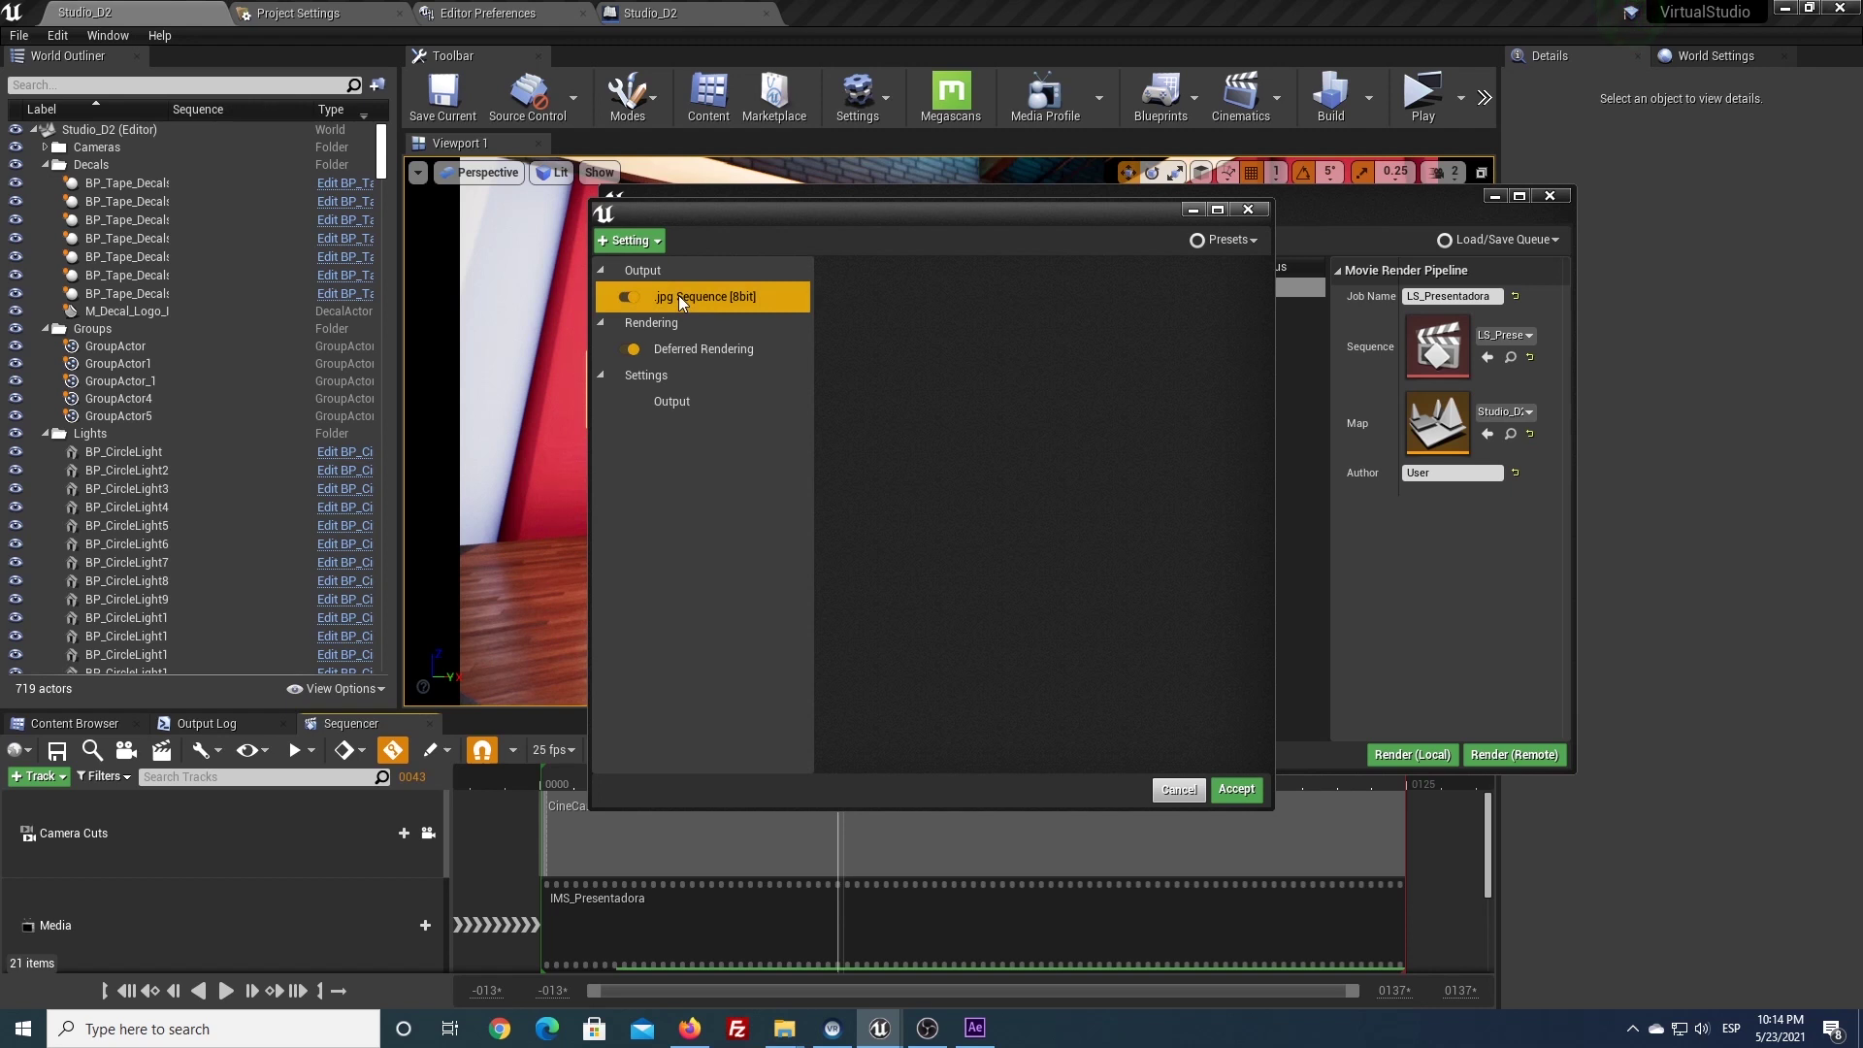
{"action": "key", "text": "Delete"}
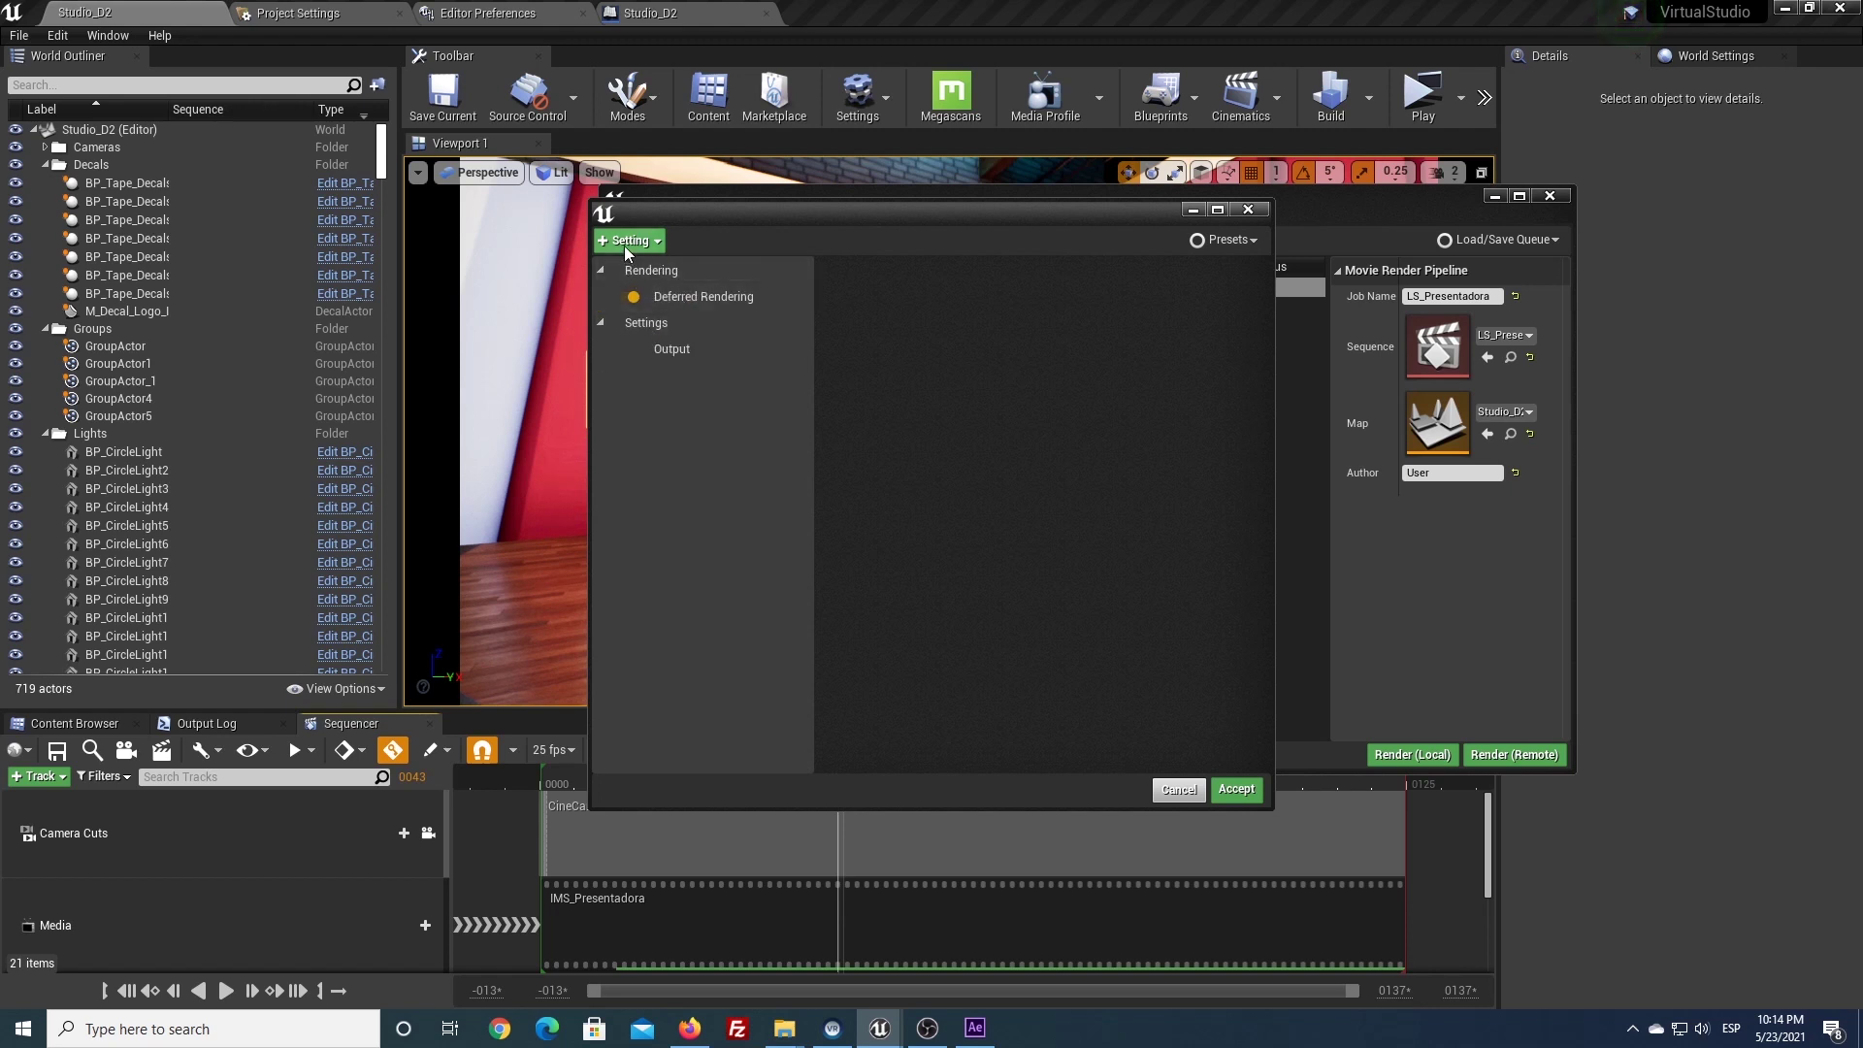
{"action": "left_click", "coordinate": [626, 243]}
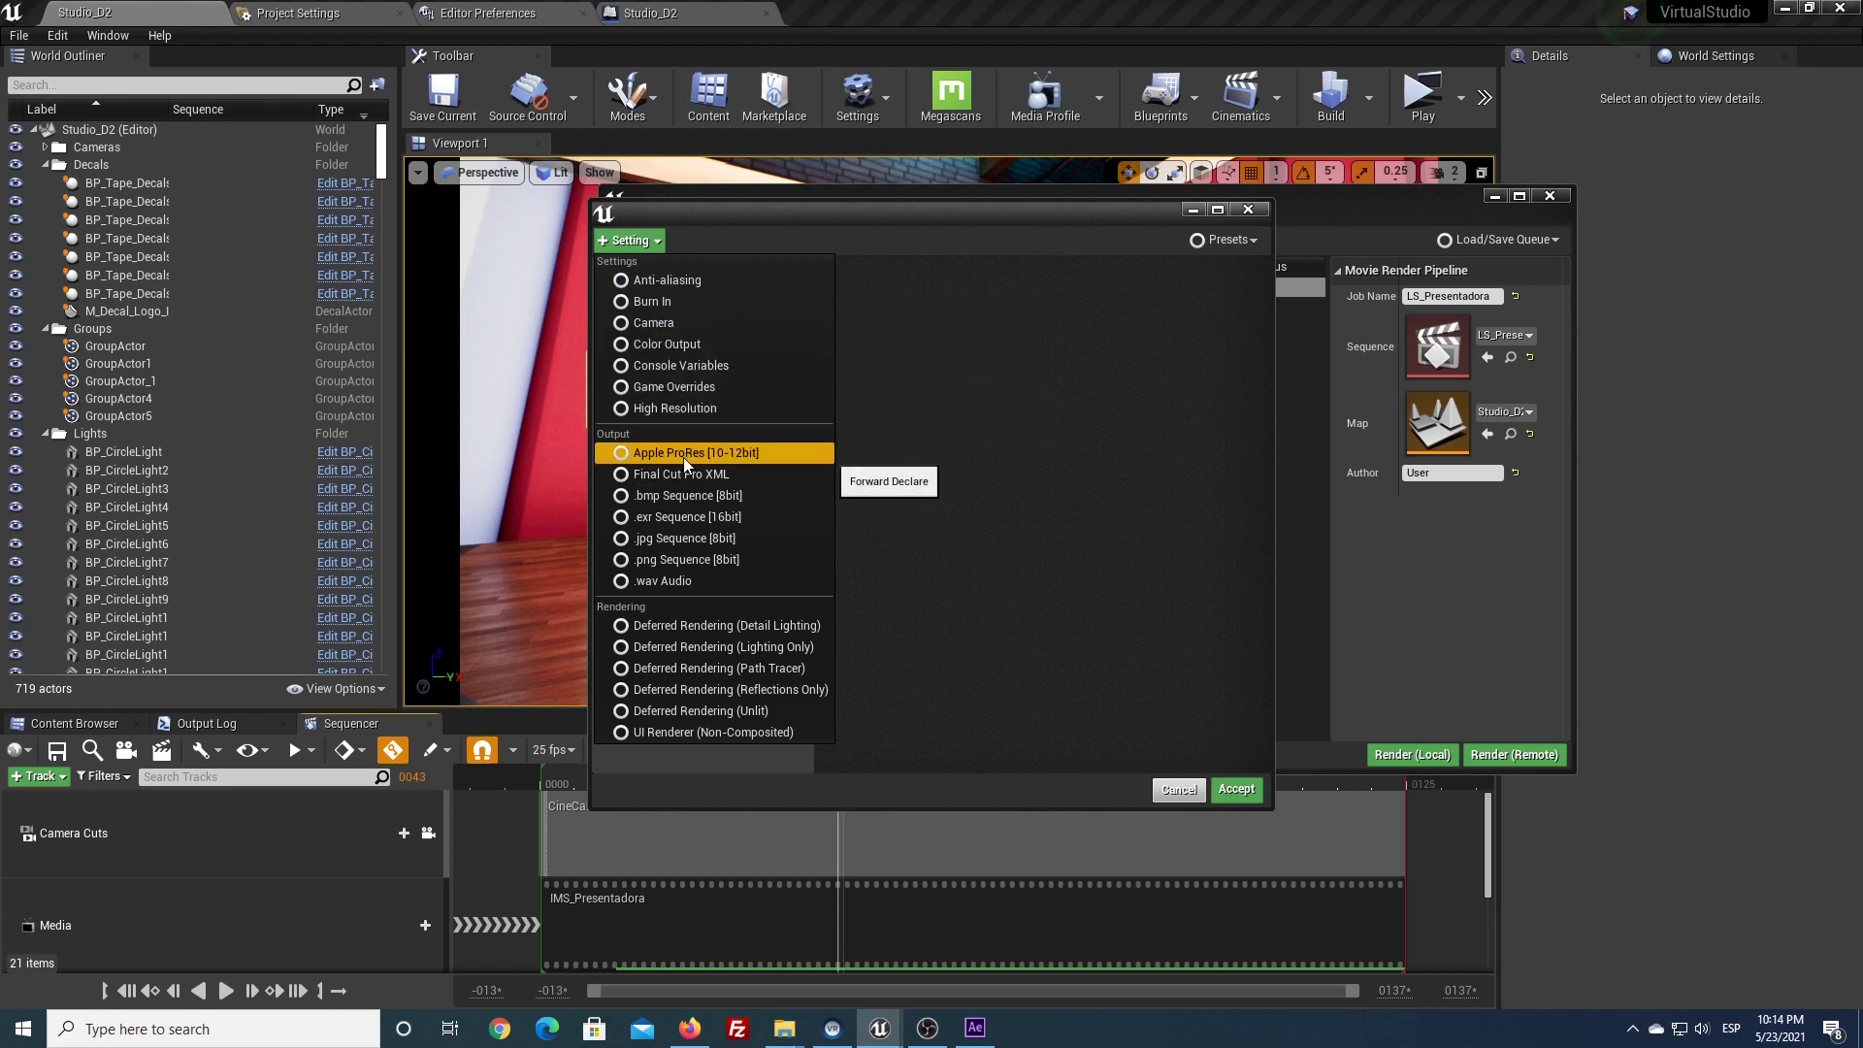
{"action": "left_click", "coordinate": [684, 456]}
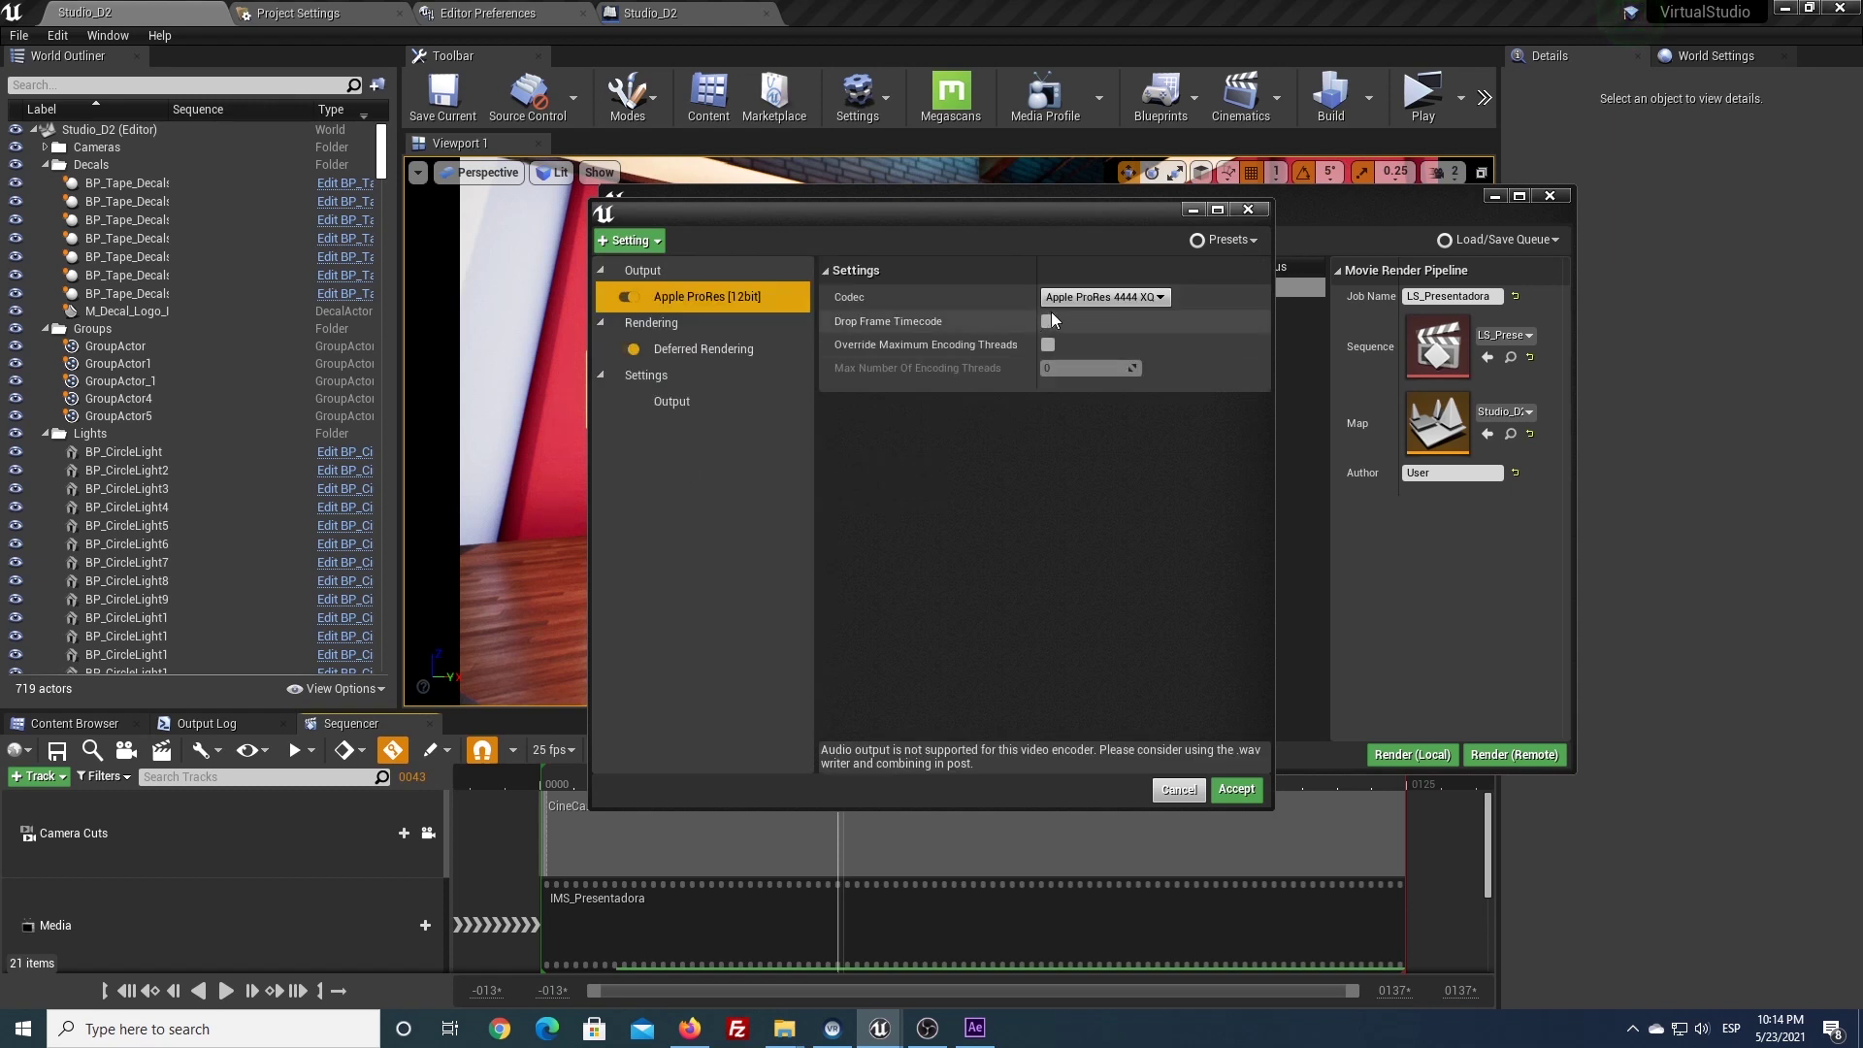
{"action": "left_click", "coordinate": [1116, 297]}
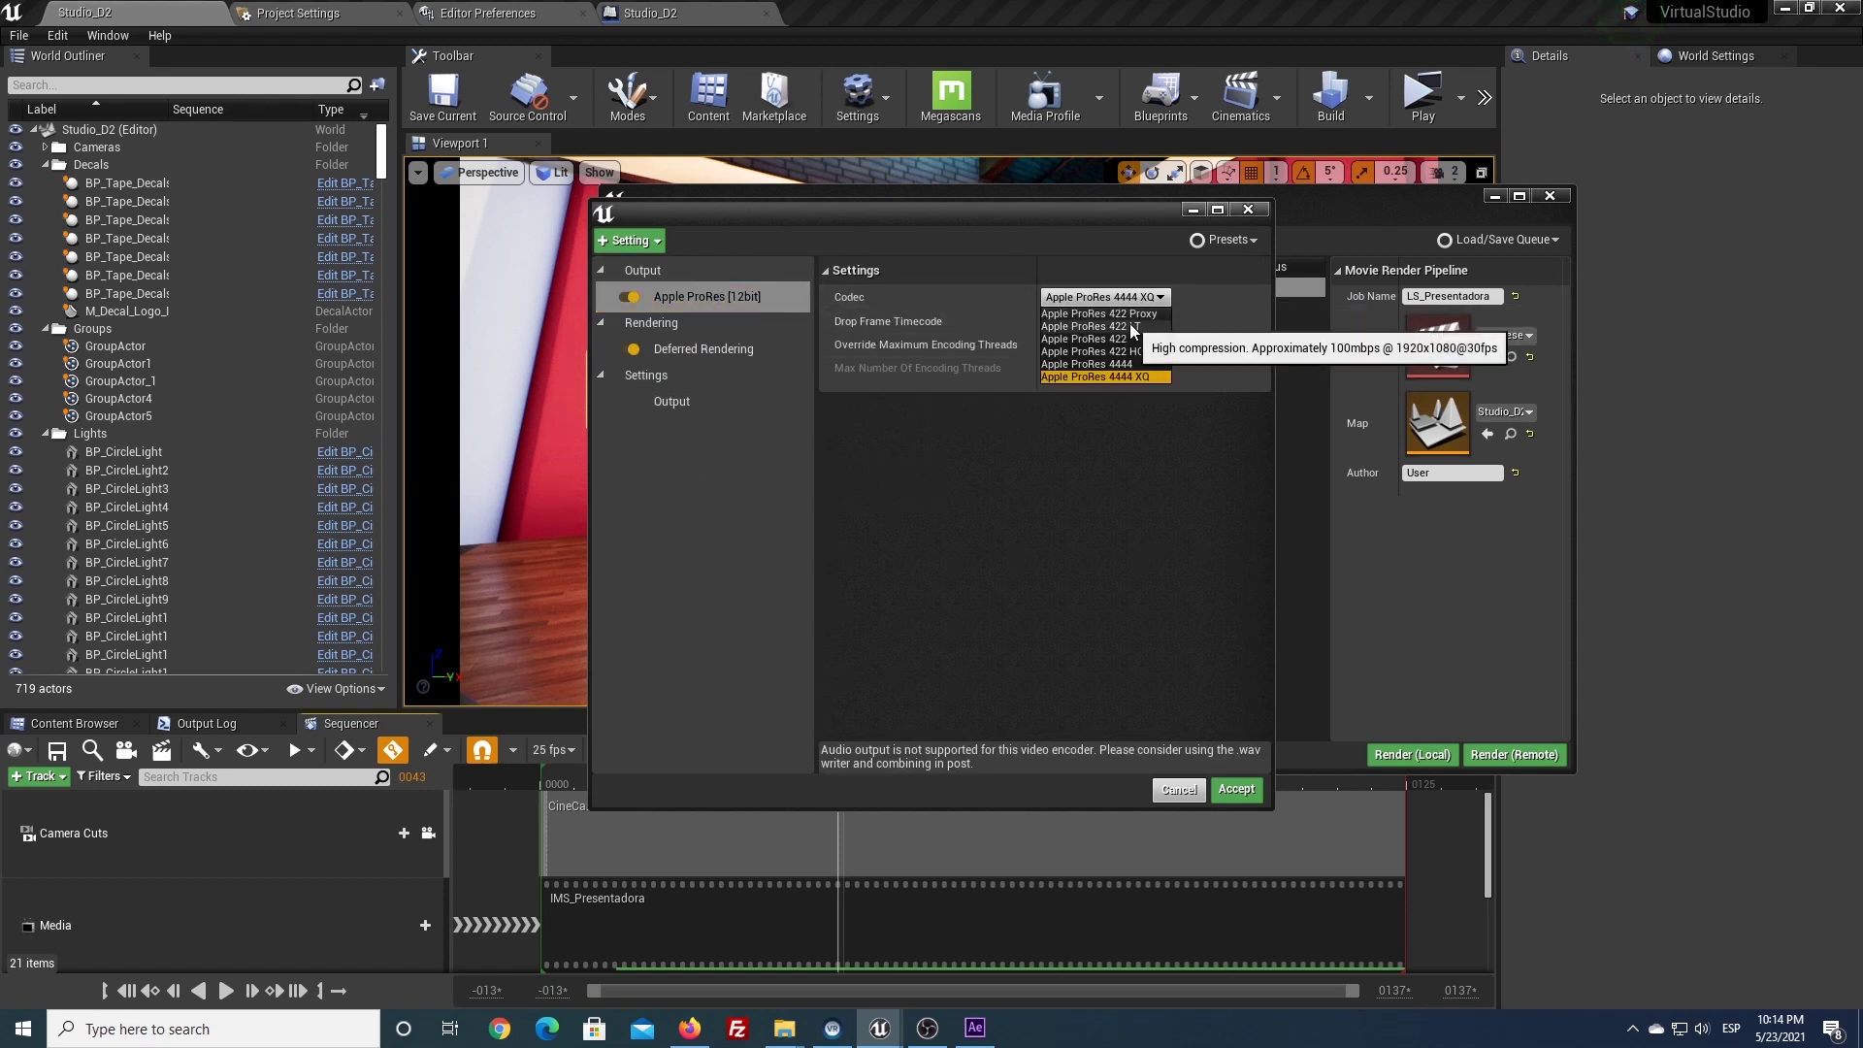
{"action": "left_click", "coordinate": [1132, 326]}
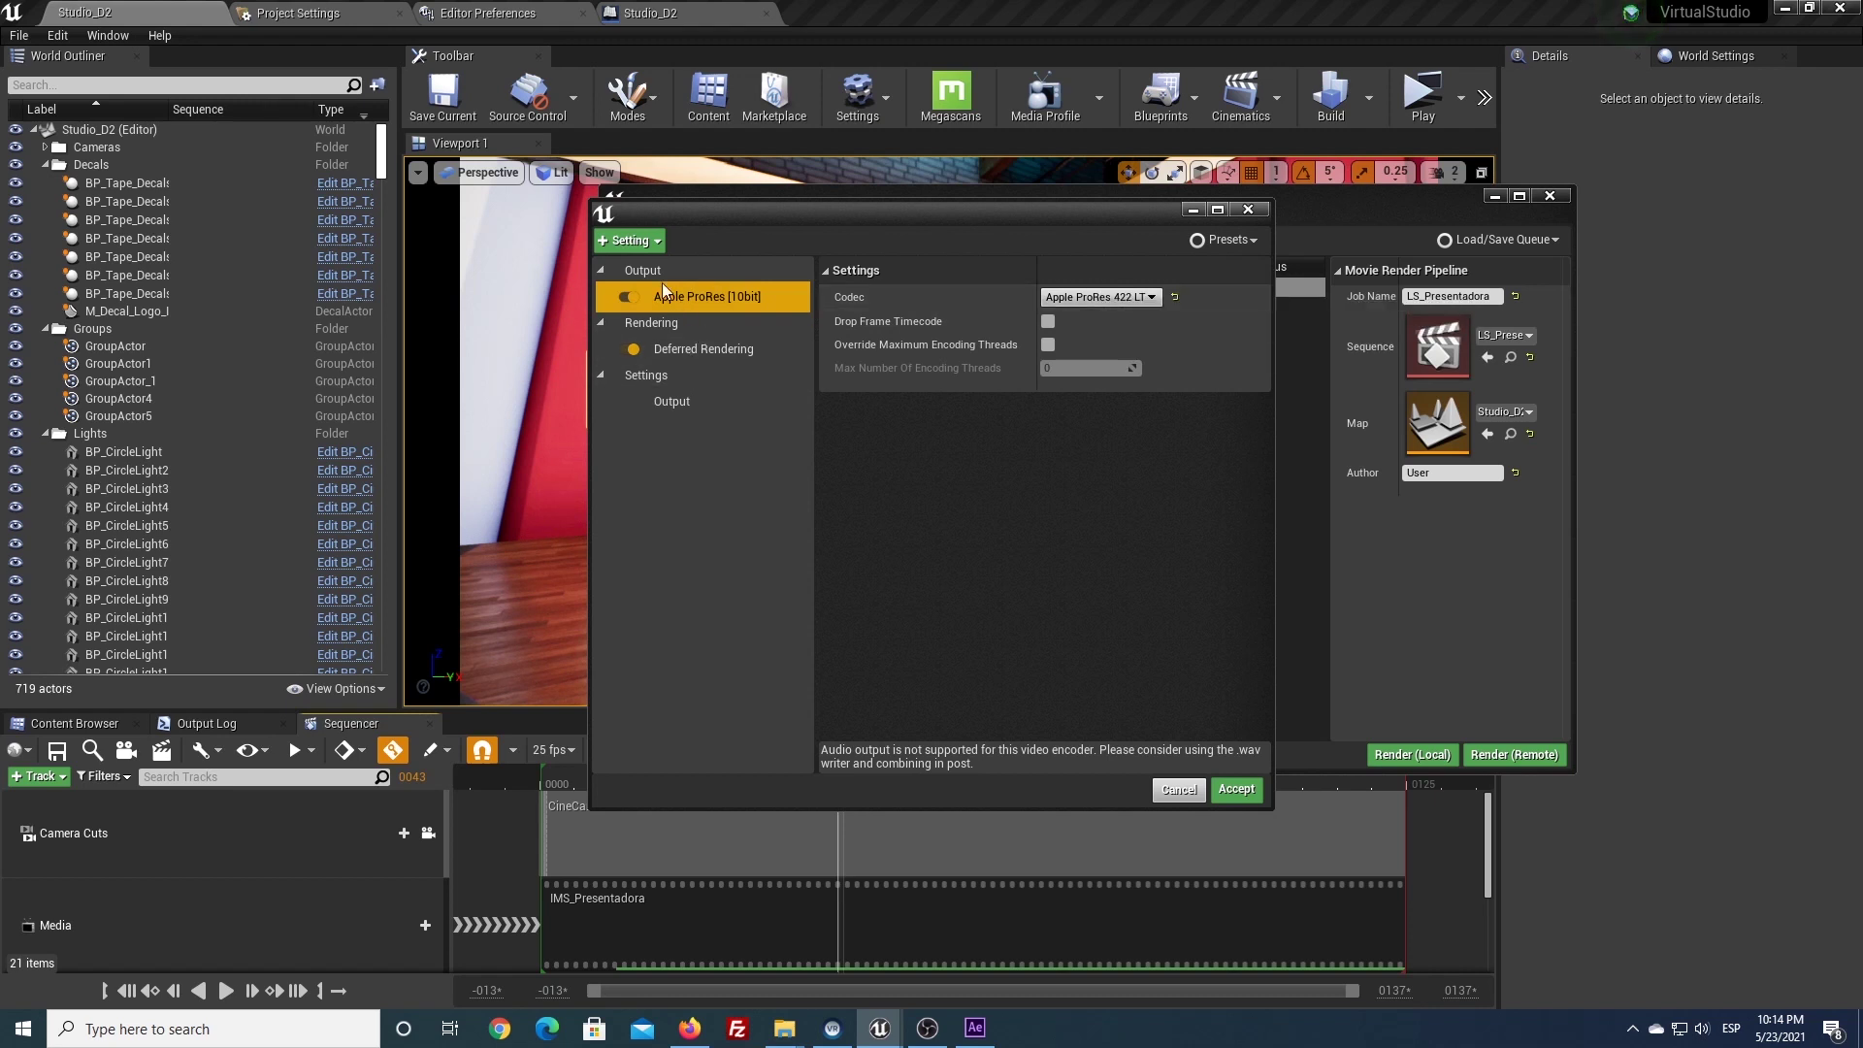
Show the job's Output file settings
{"action": "left_click", "coordinate": [630, 240]}
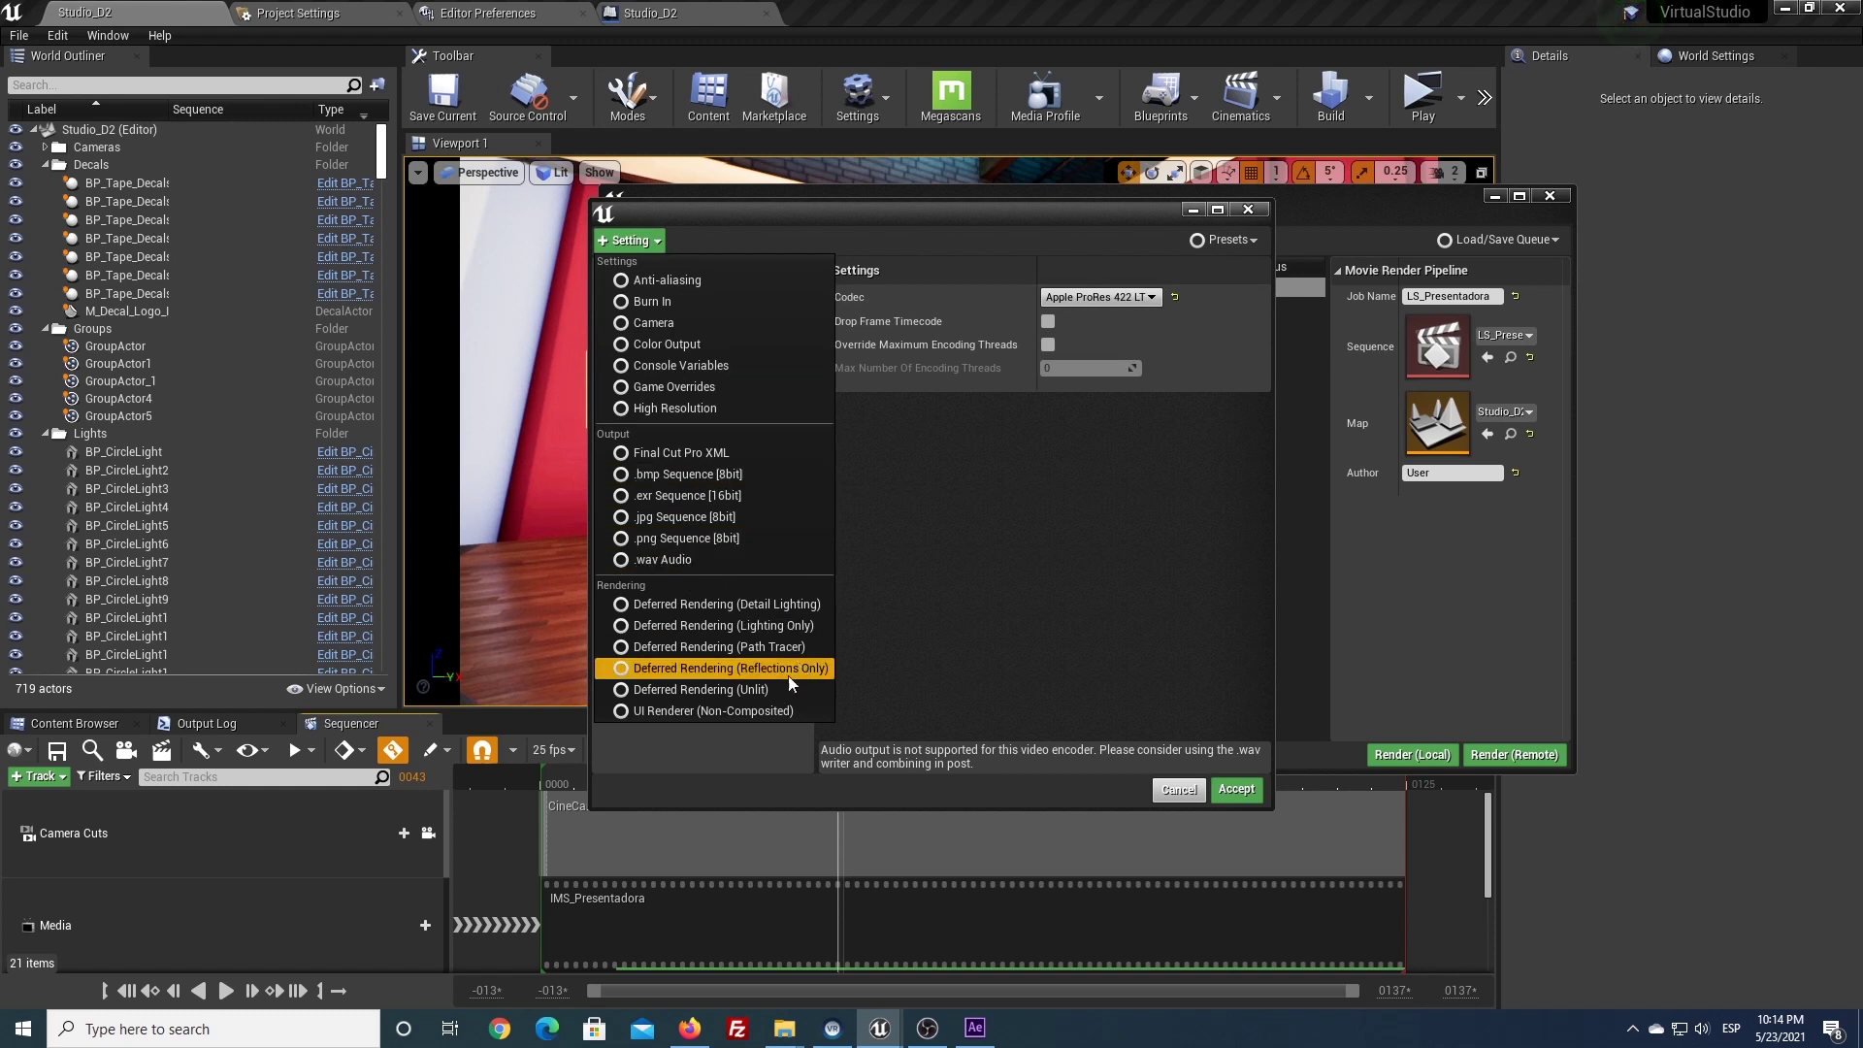
{"action": "left_click", "coordinate": [700, 244]}
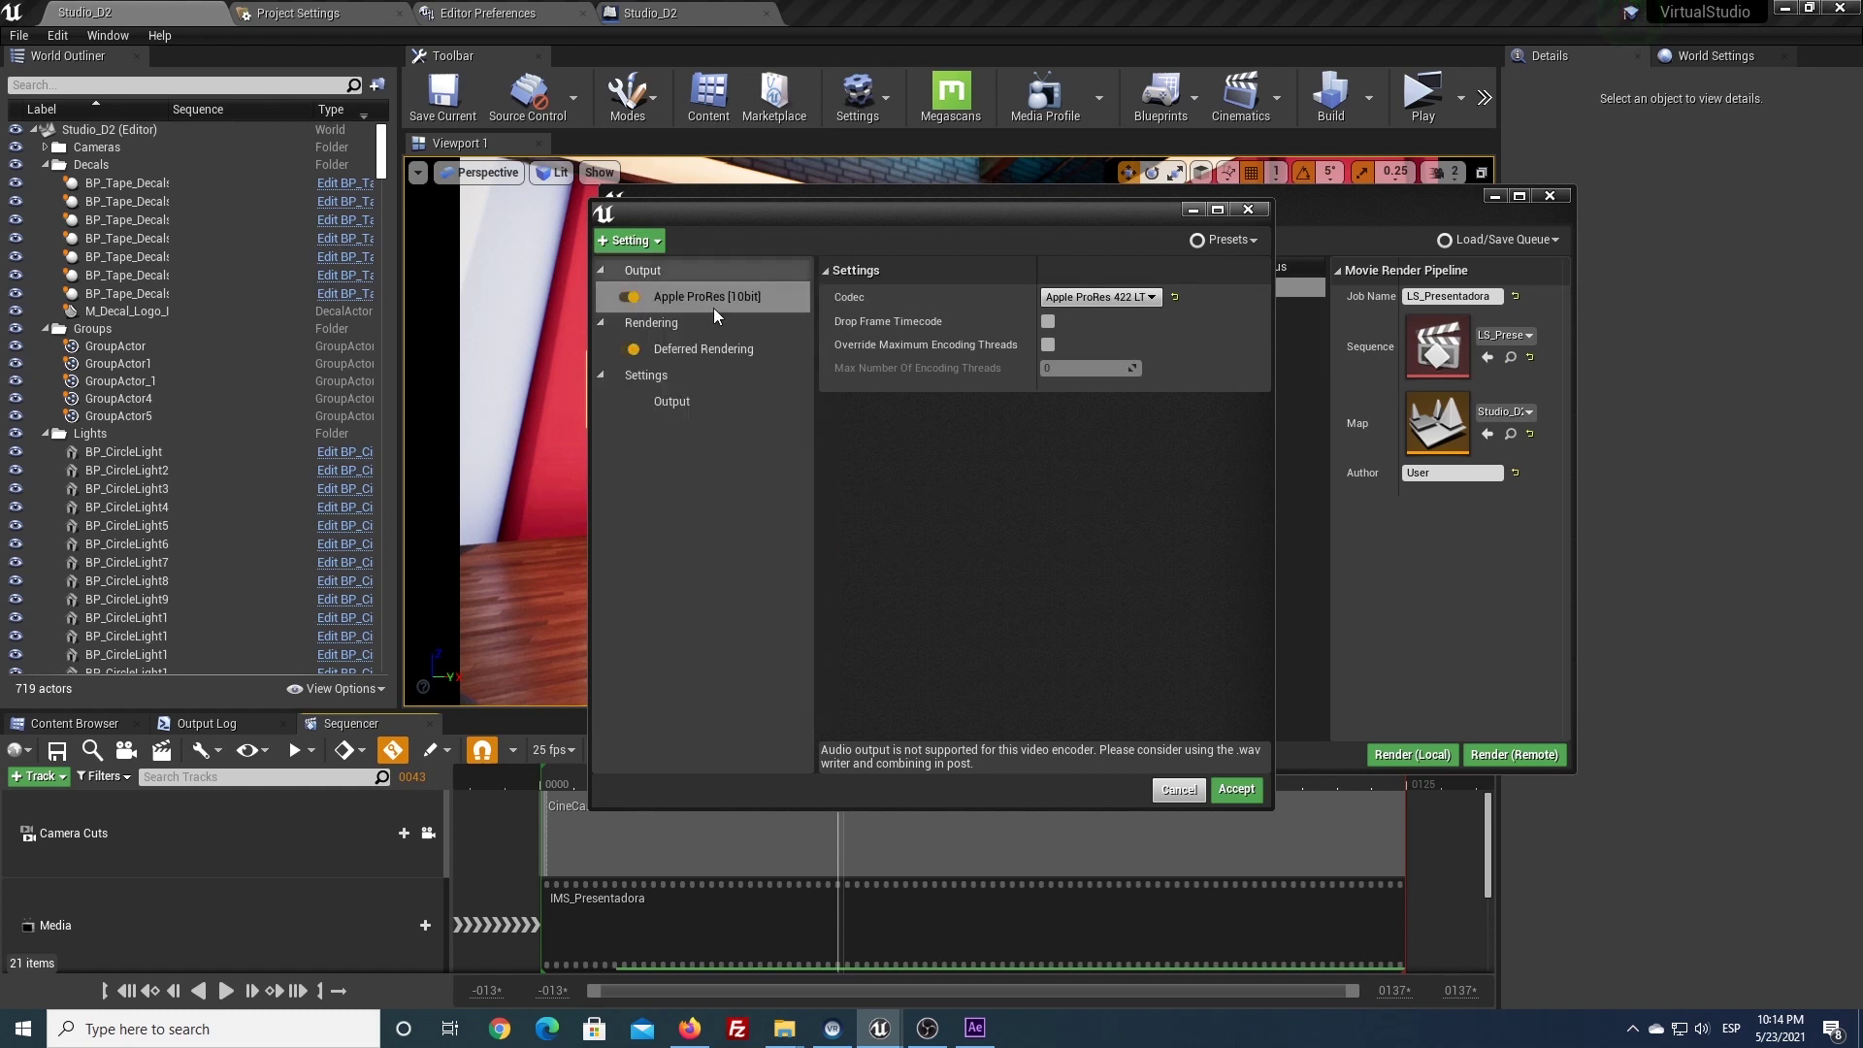
{"action": "left_click", "coordinate": [685, 412]}
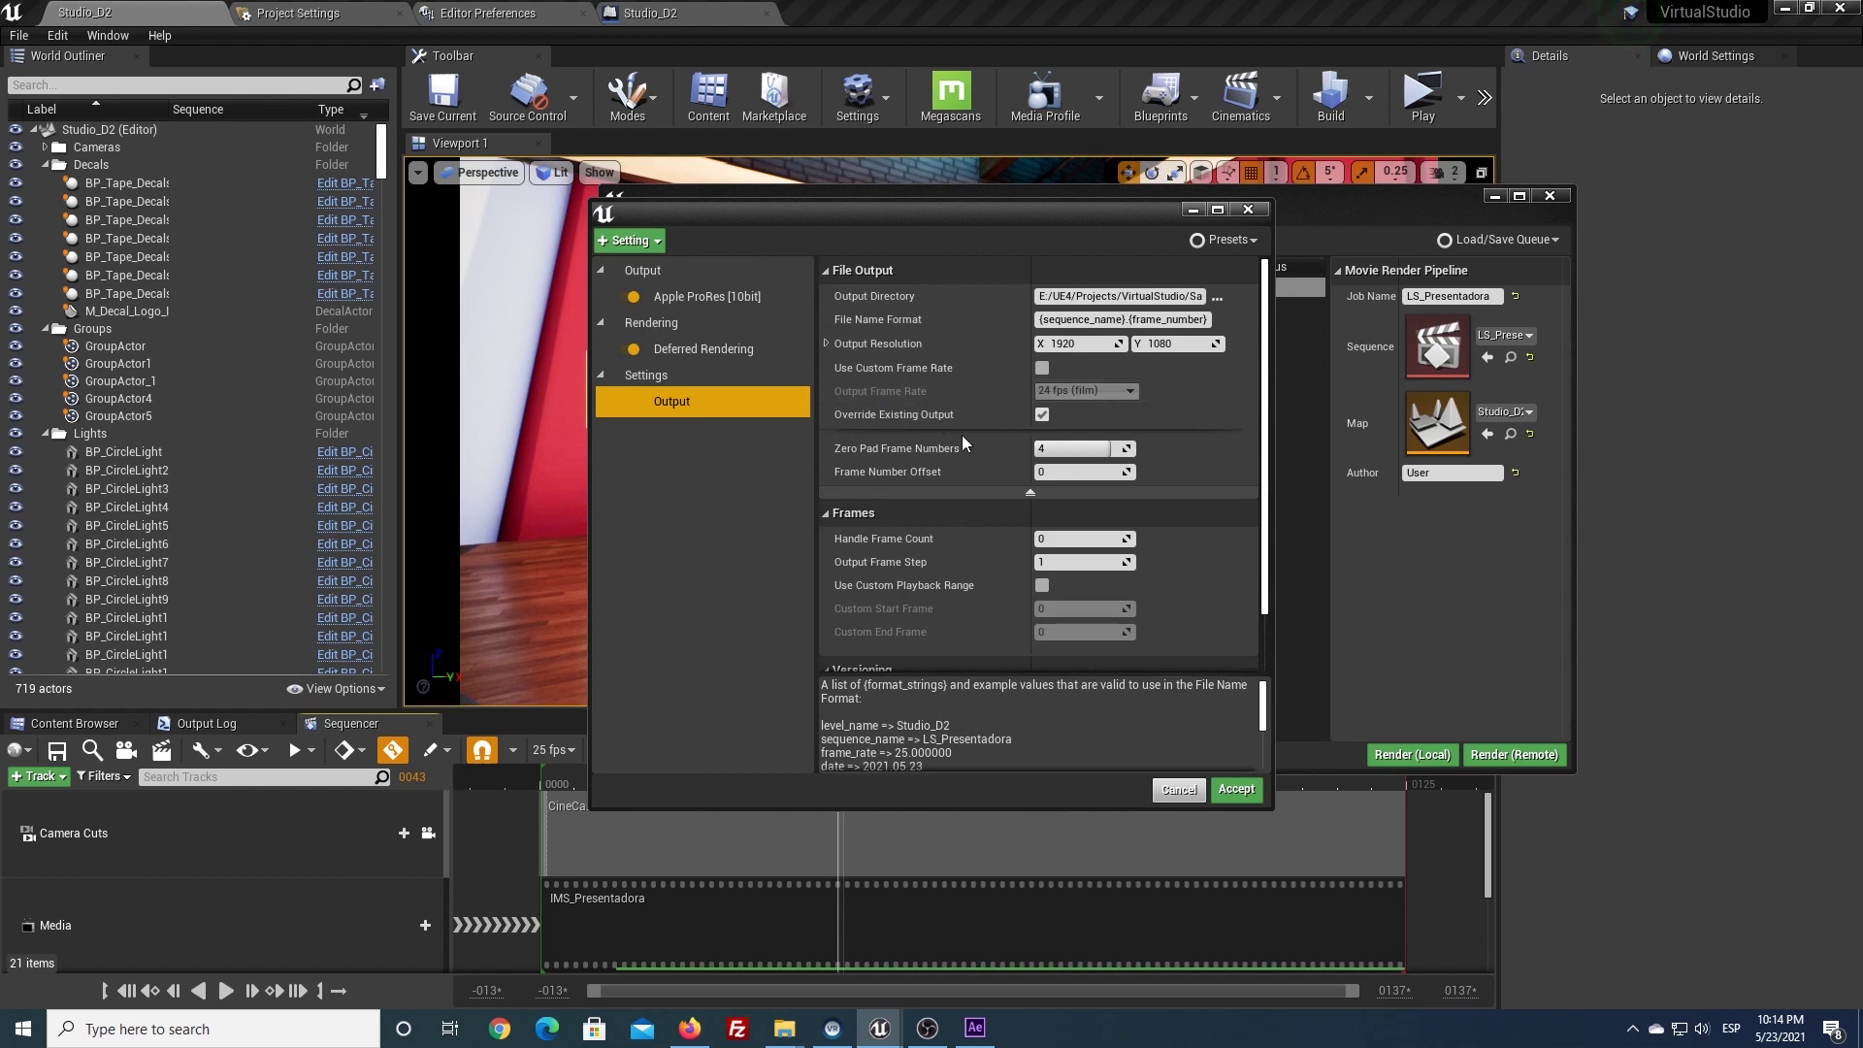
Use a custom 25 fps (PAL/25) output frame rate, accept, and render locally
{"action": "left_click", "coordinate": [1043, 369]}
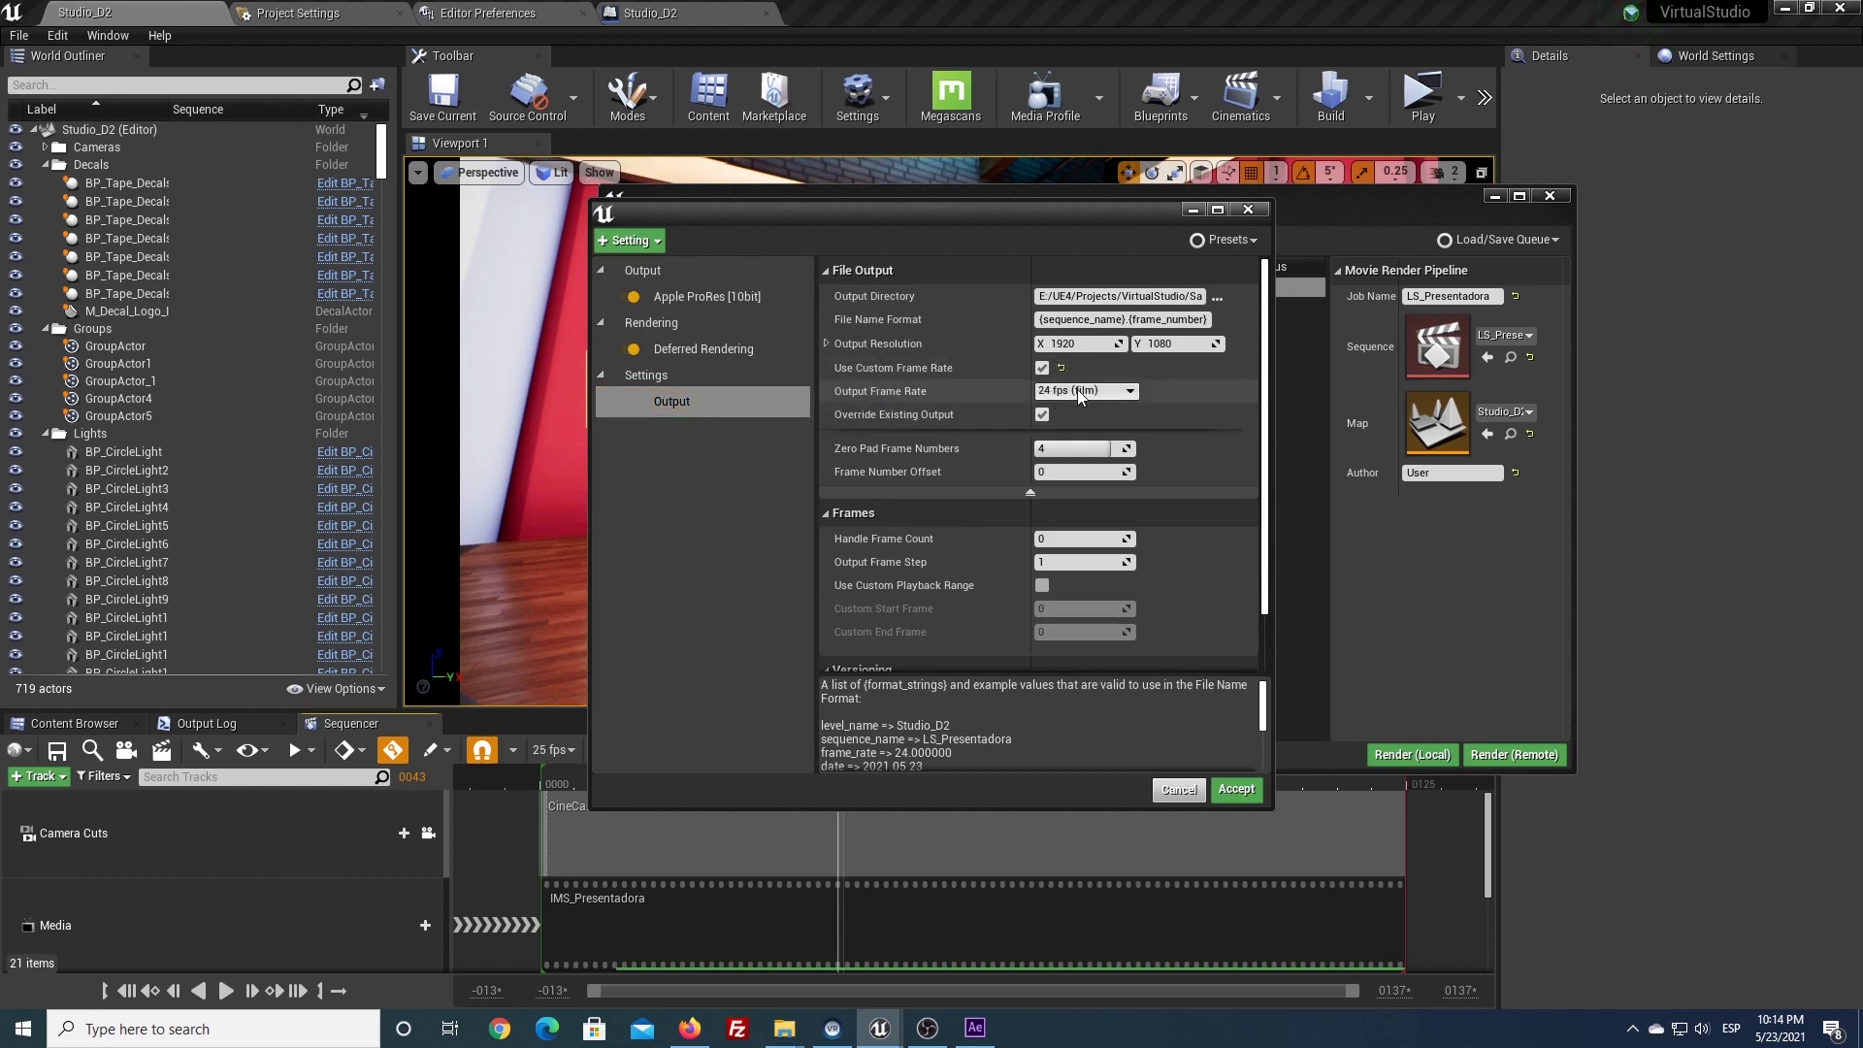
{"action": "left_click", "coordinate": [1085, 391]}
{"action": "left_click", "coordinate": [1109, 484]}
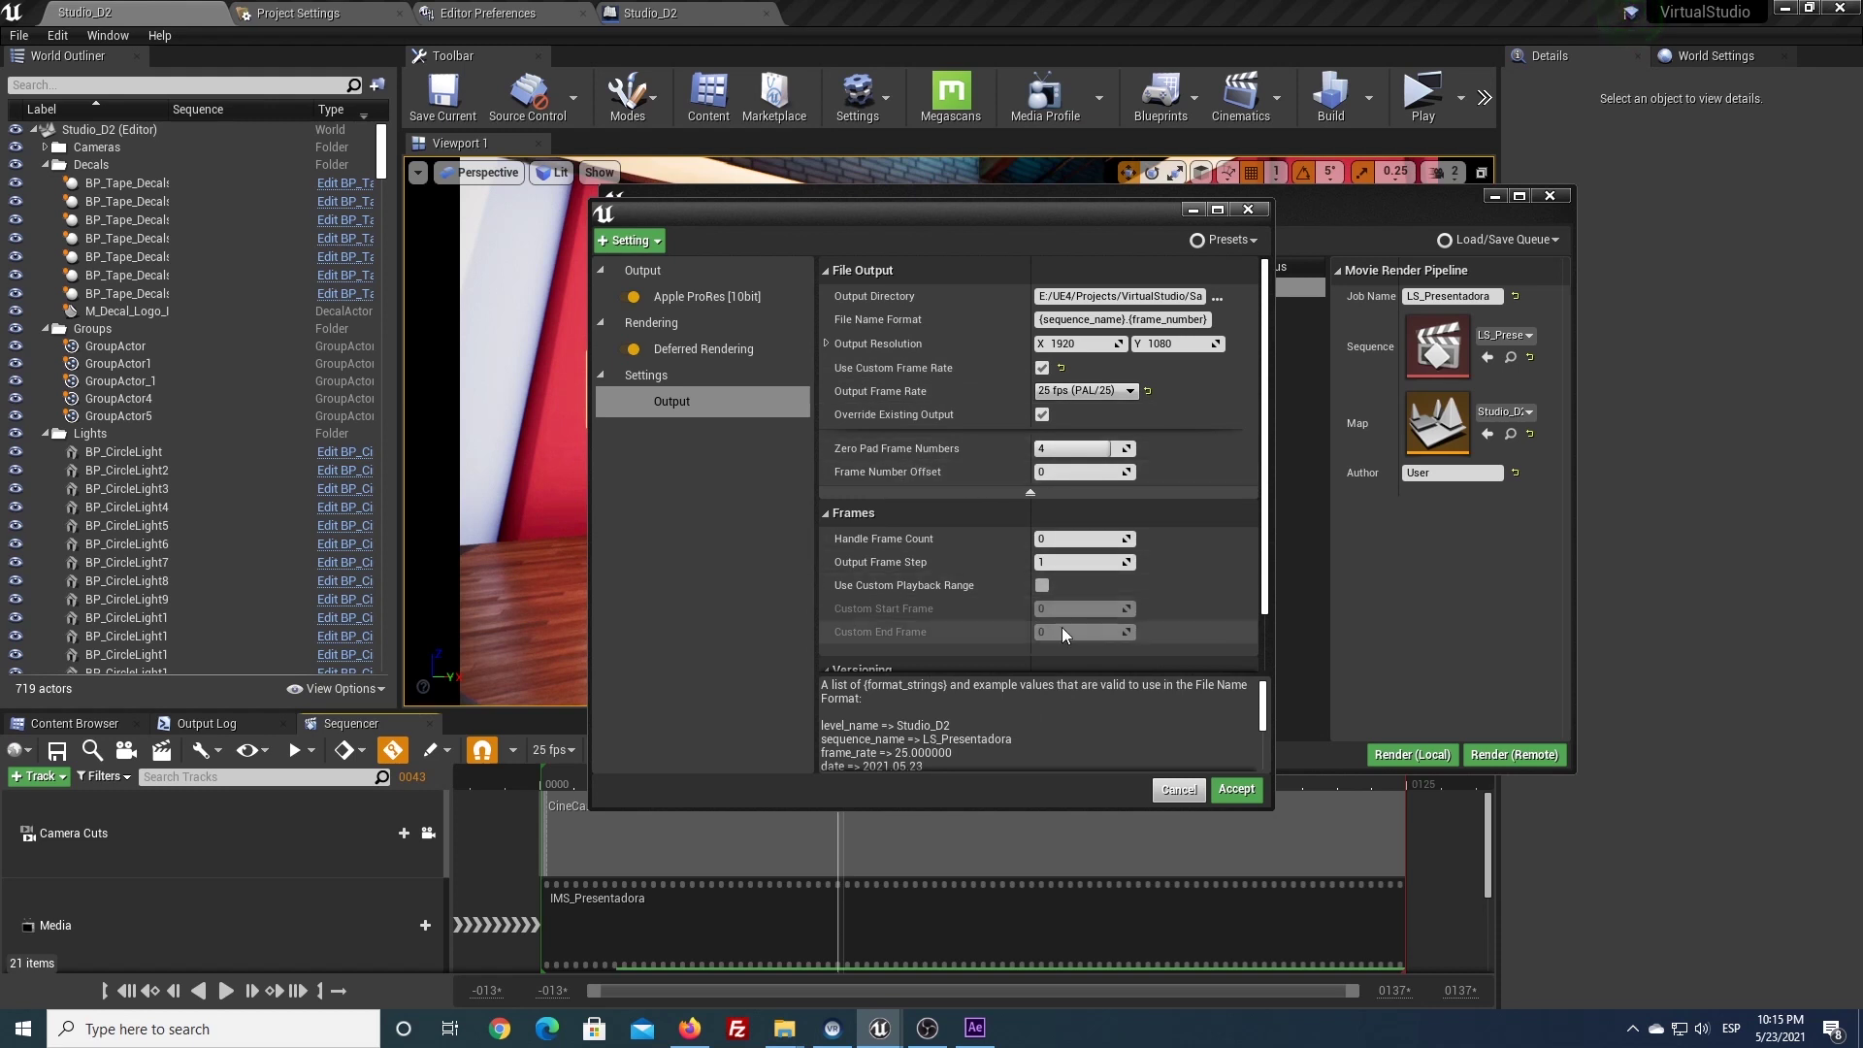
{"action": "scroll", "coordinate": [1022, 631], "scroll_direction": "down", "scroll_amount": 3}
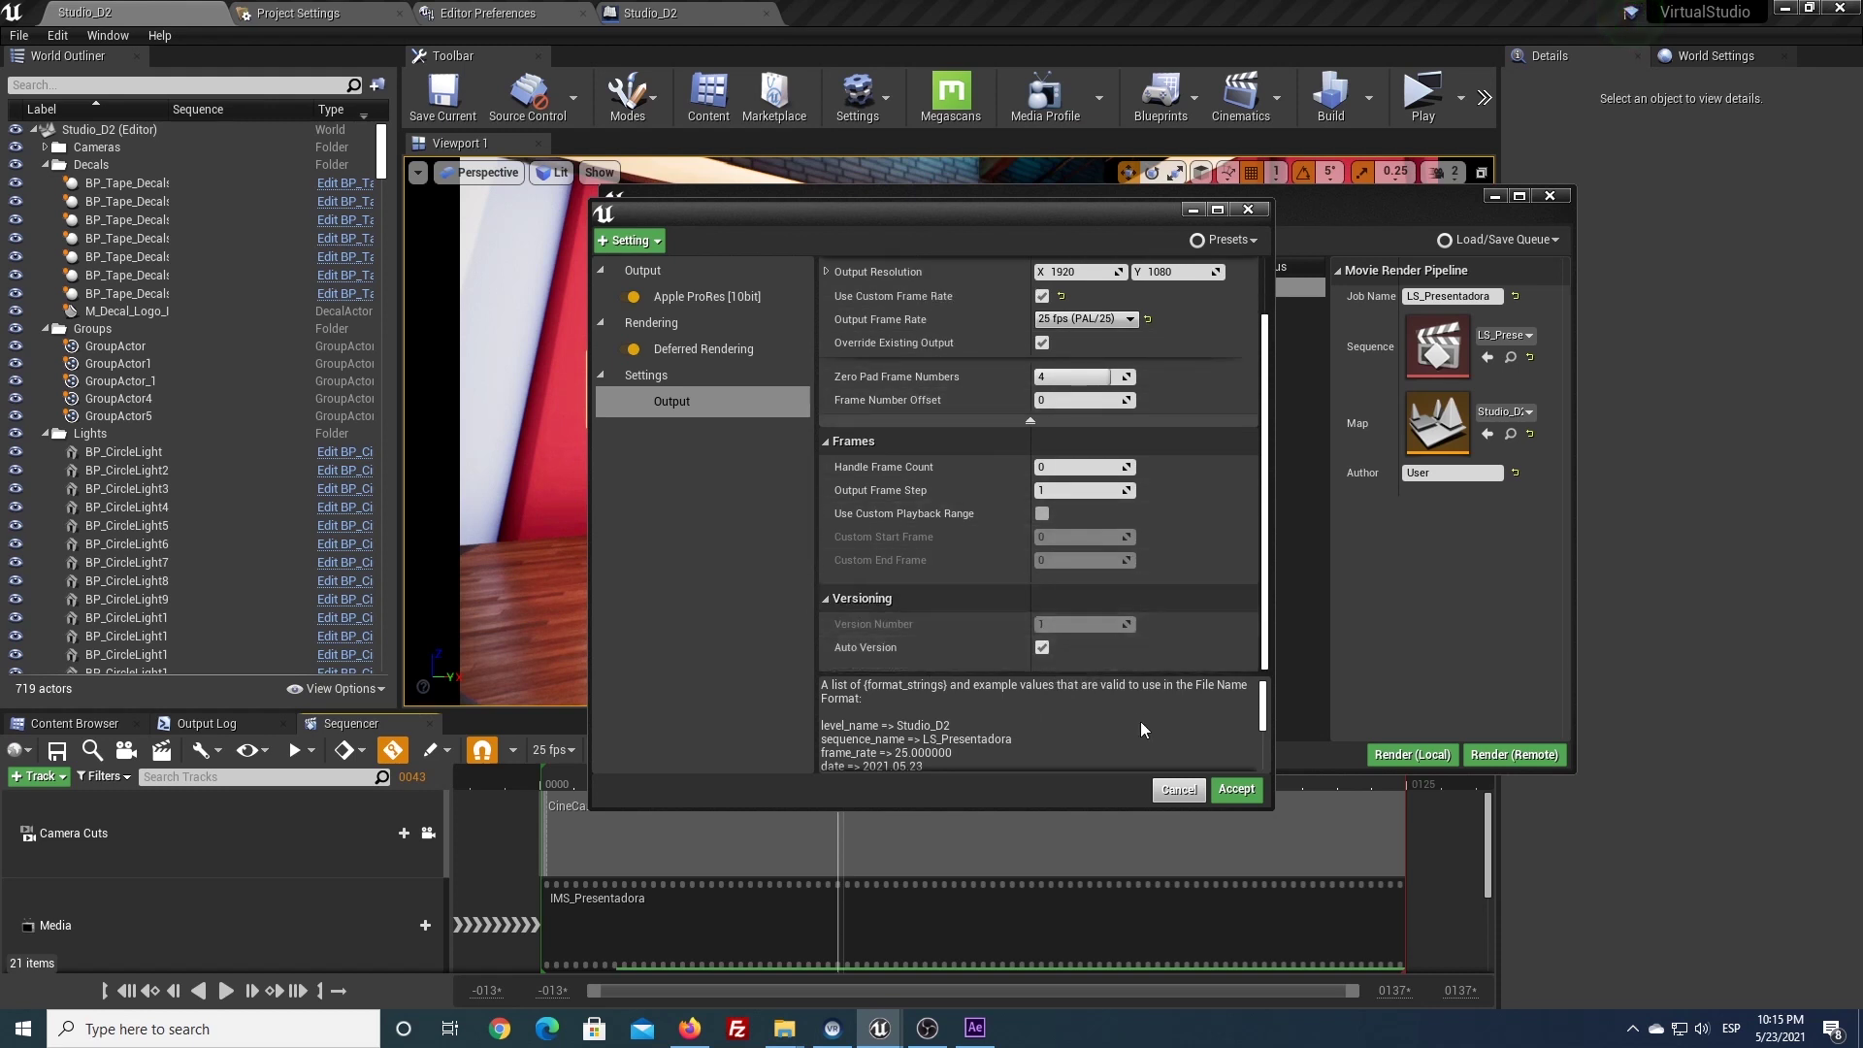
{"action": "left_click", "coordinate": [1225, 789]}
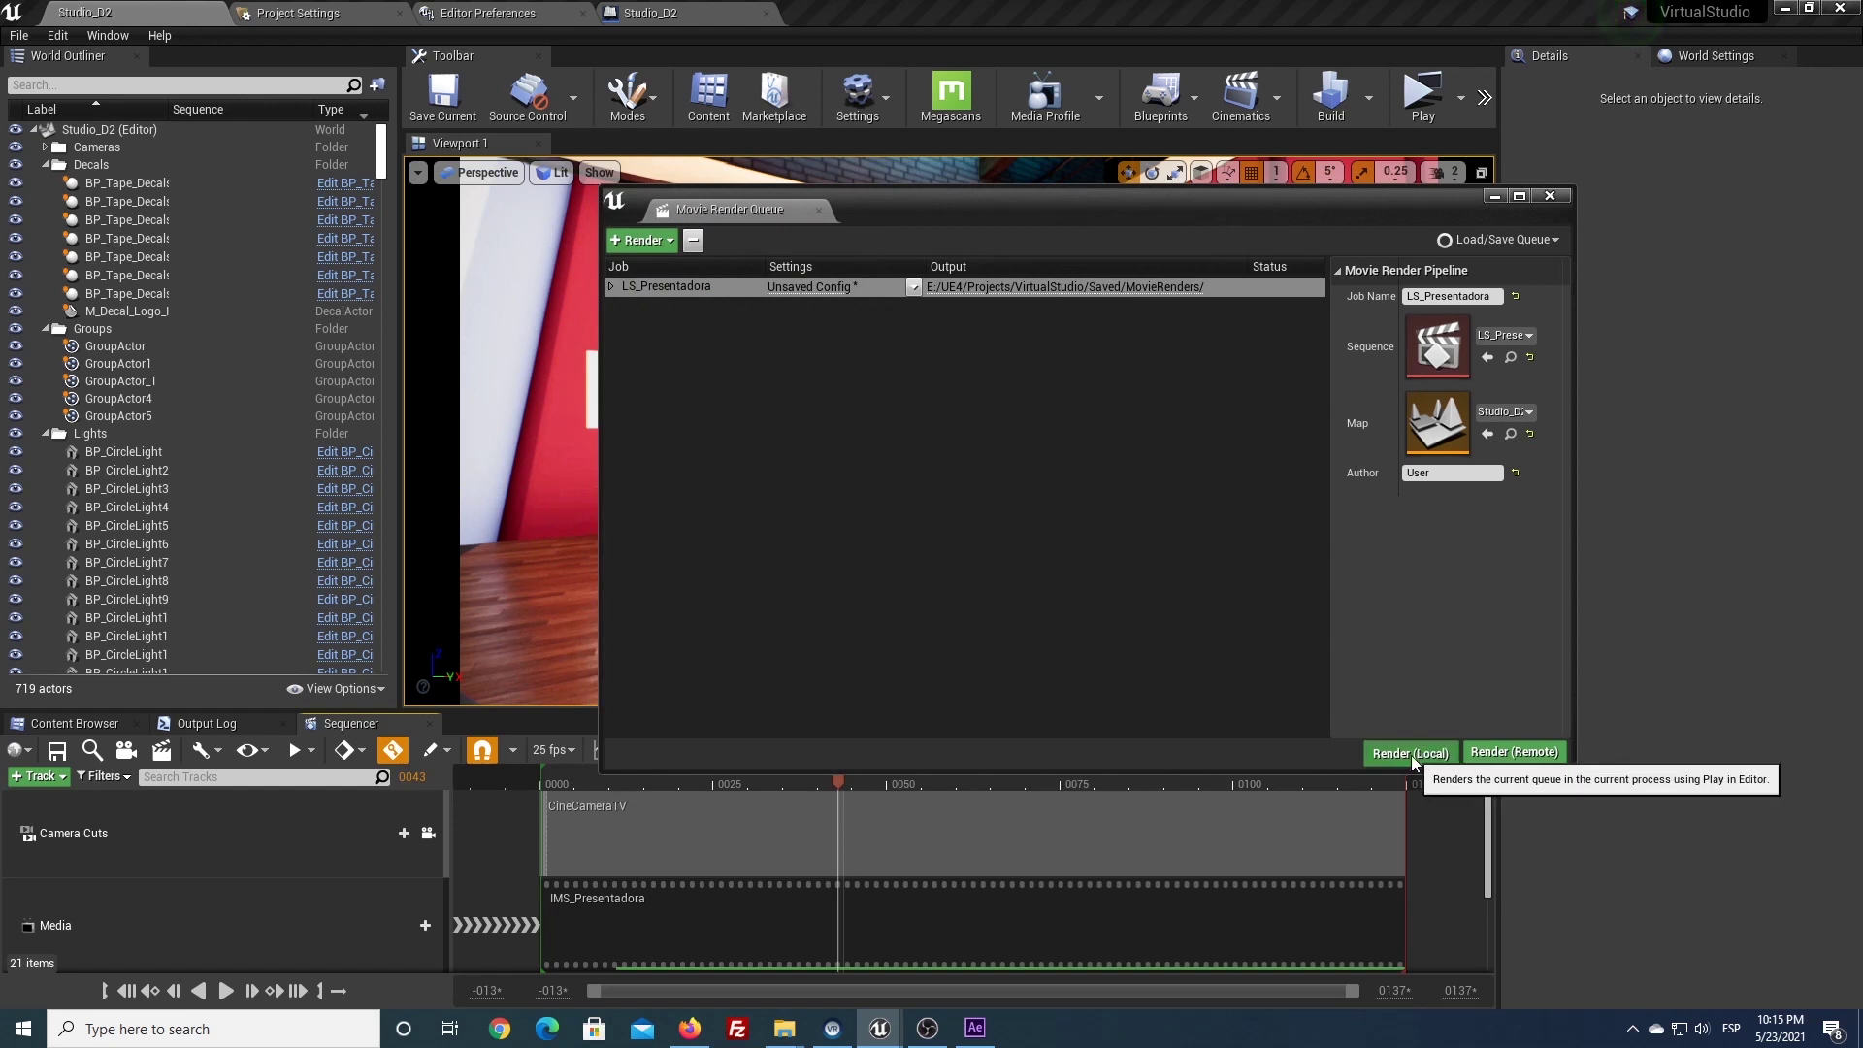
{"action": "left_click", "coordinate": [1410, 755]}
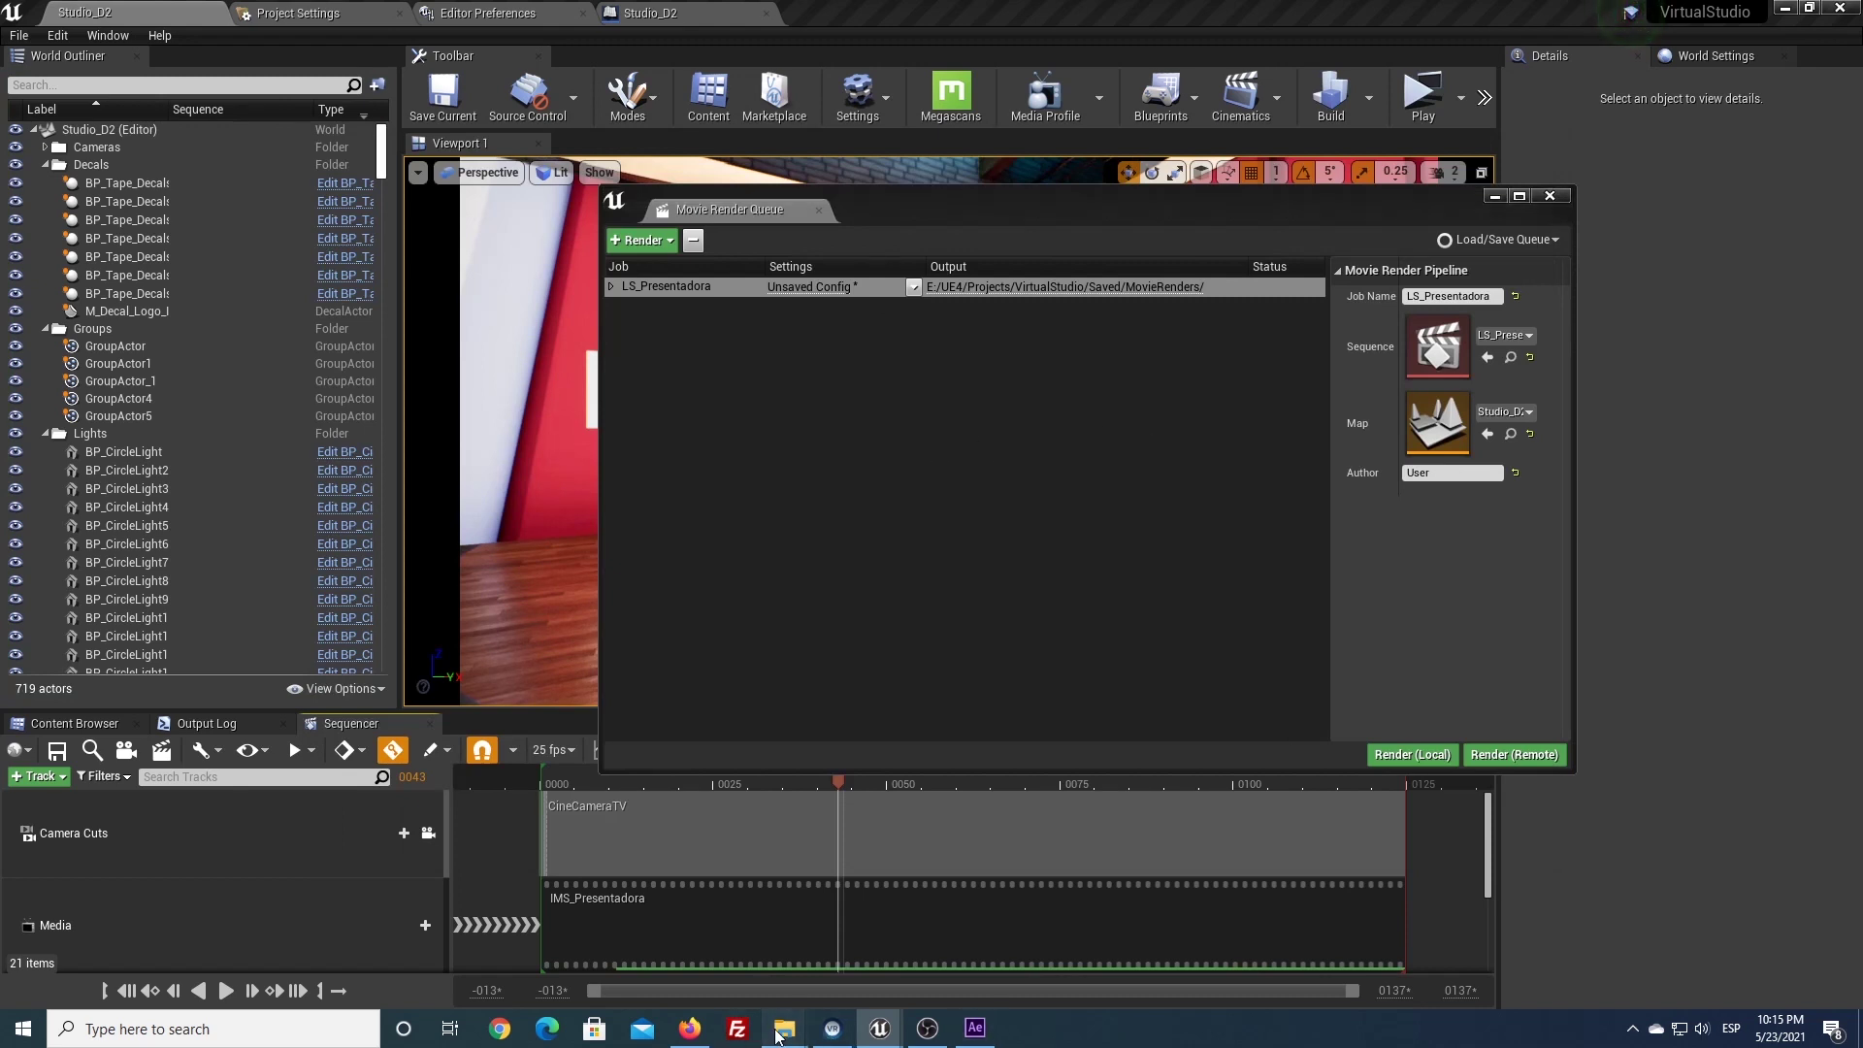
Go to VirtualStudio\Saved\MovieRenders in Explorer and play LS_Presentadora.mov in VLC
{"action": "mouse_move", "coordinate": [784, 1029]}
{"action": "left_click", "coordinate": [841, 961]}
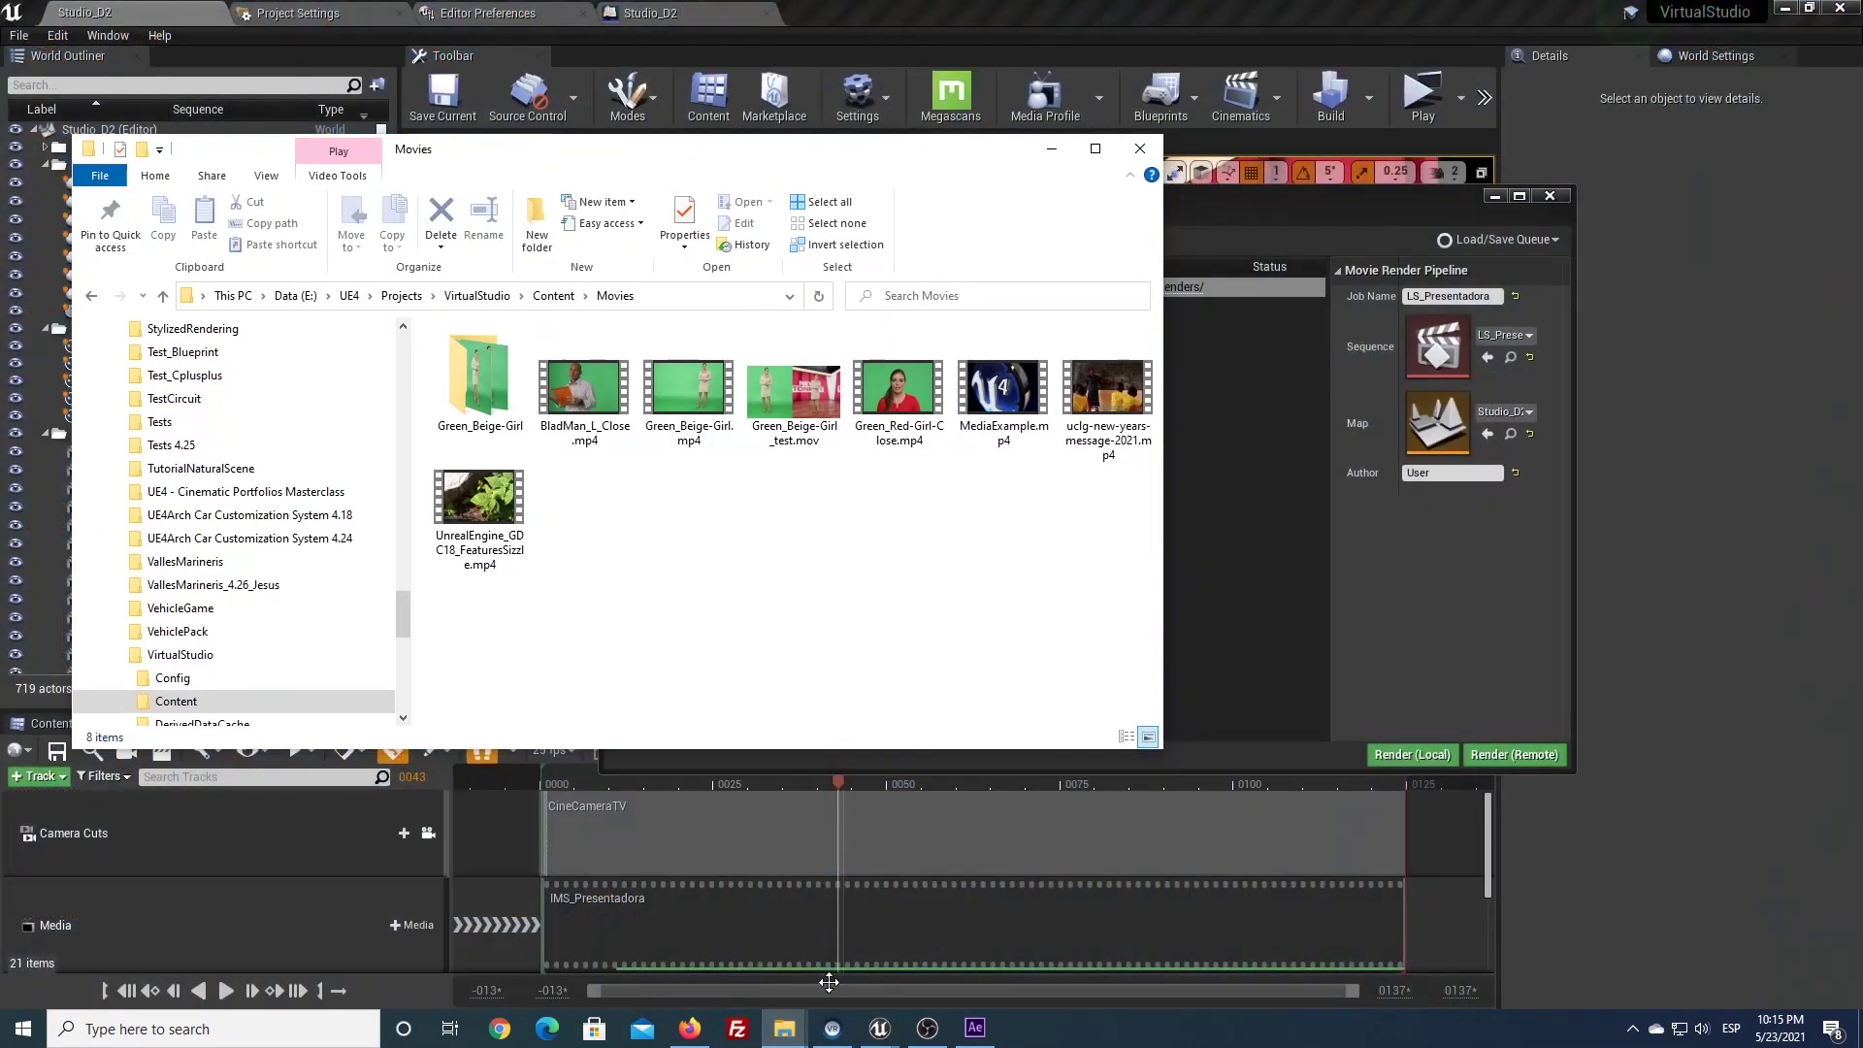
{"action": "left_click", "coordinate": [555, 295]}
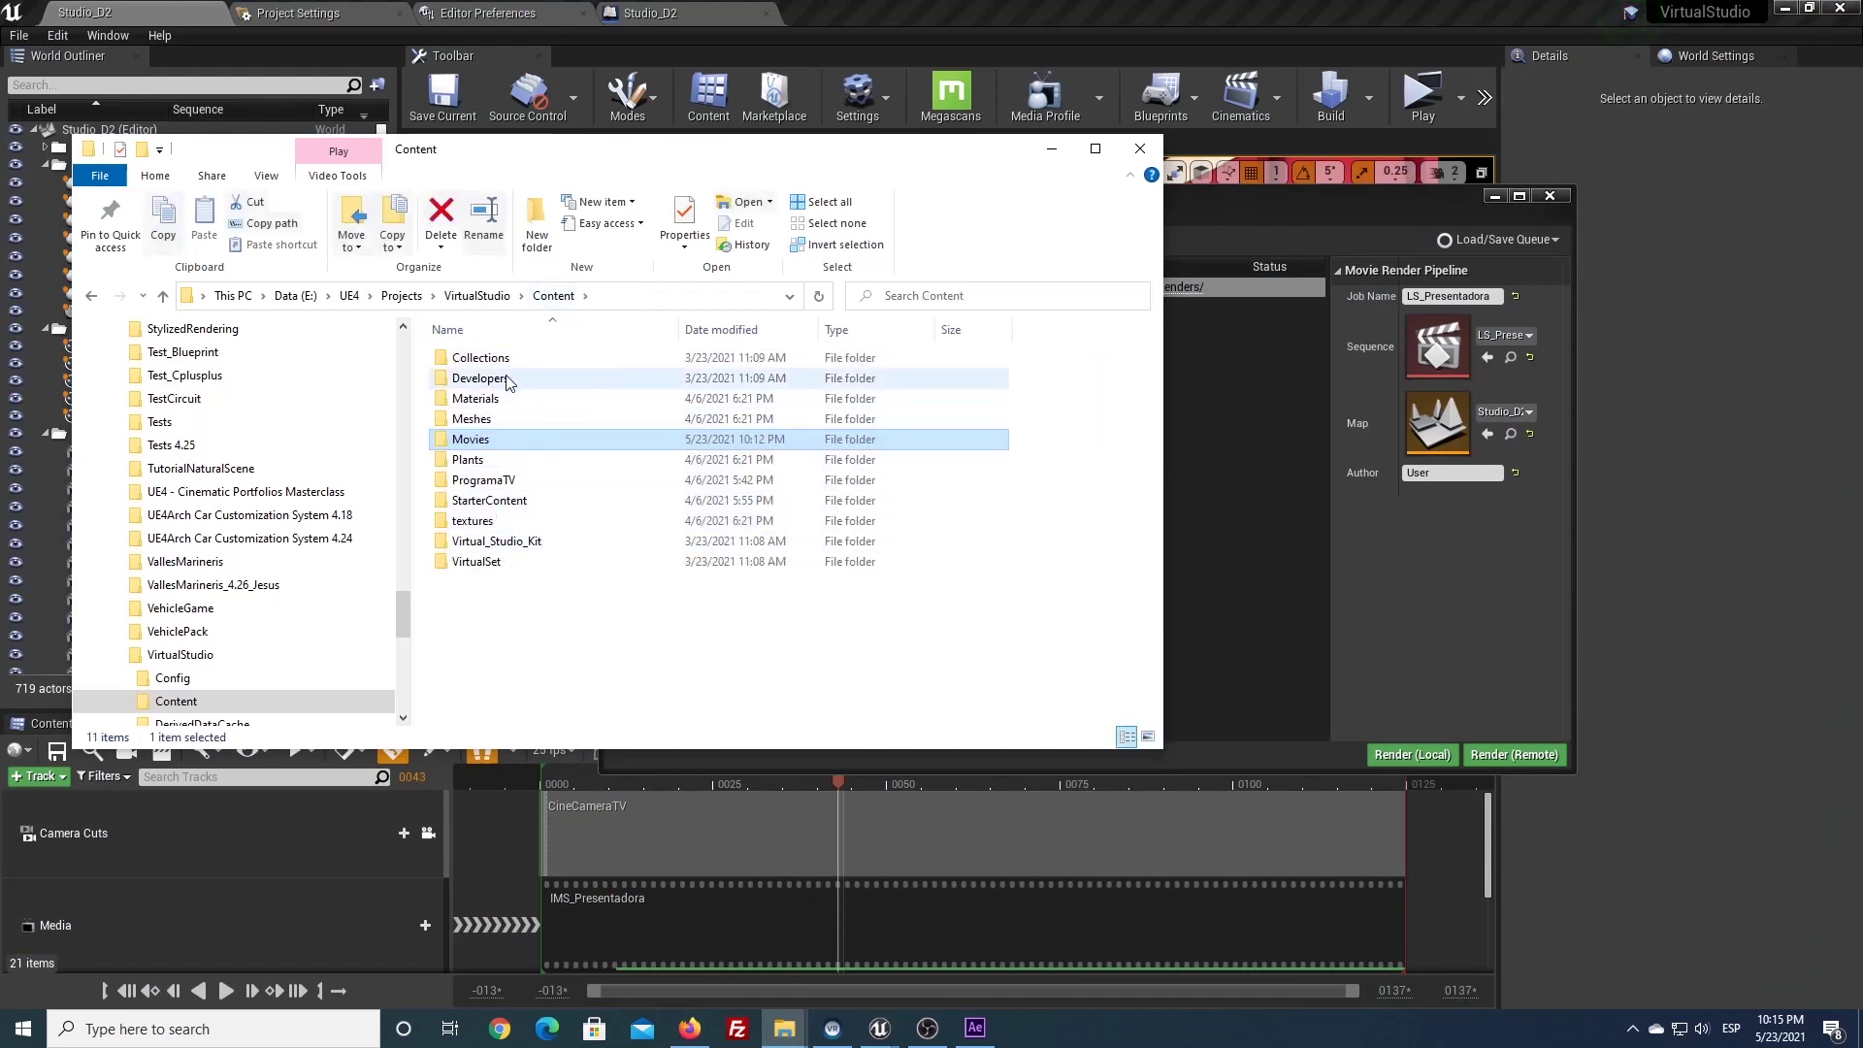
{"action": "left_click", "coordinate": [476, 295]}
{"action": "double_click", "coordinate": [467, 439]}
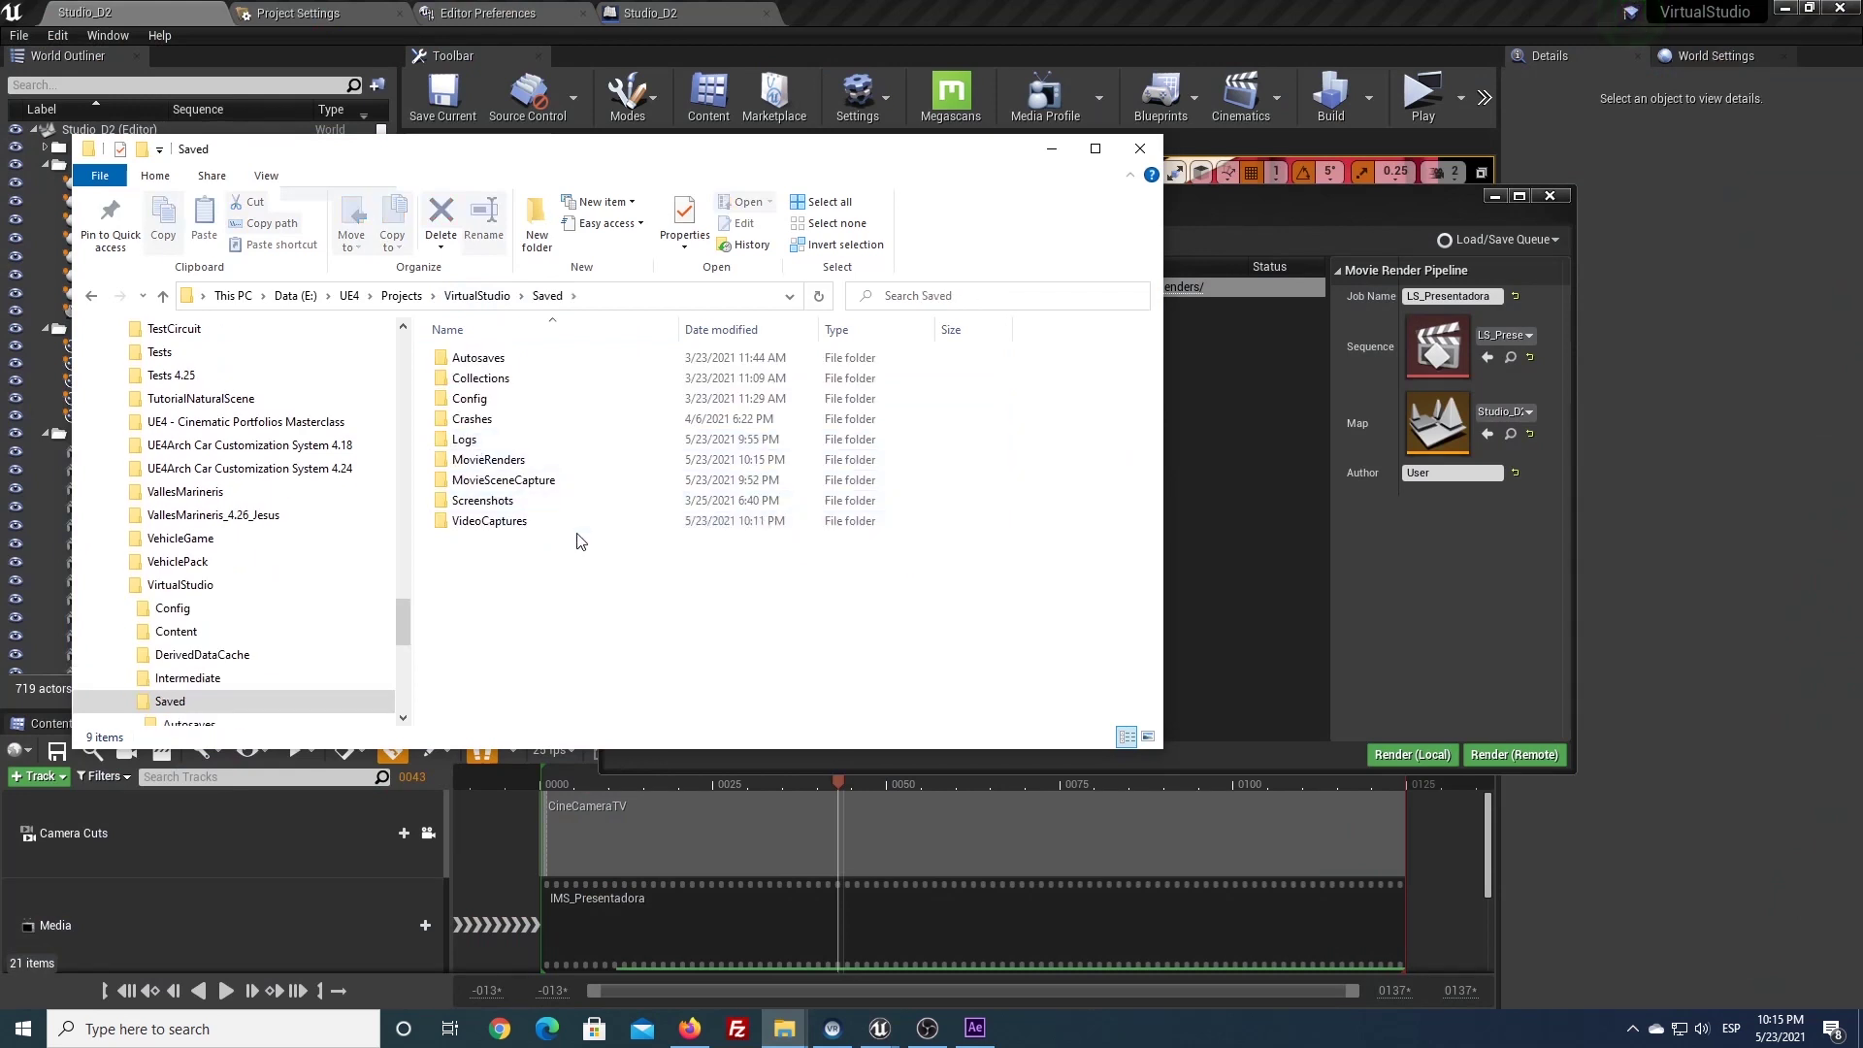
{"action": "double_click", "coordinate": [521, 529]}
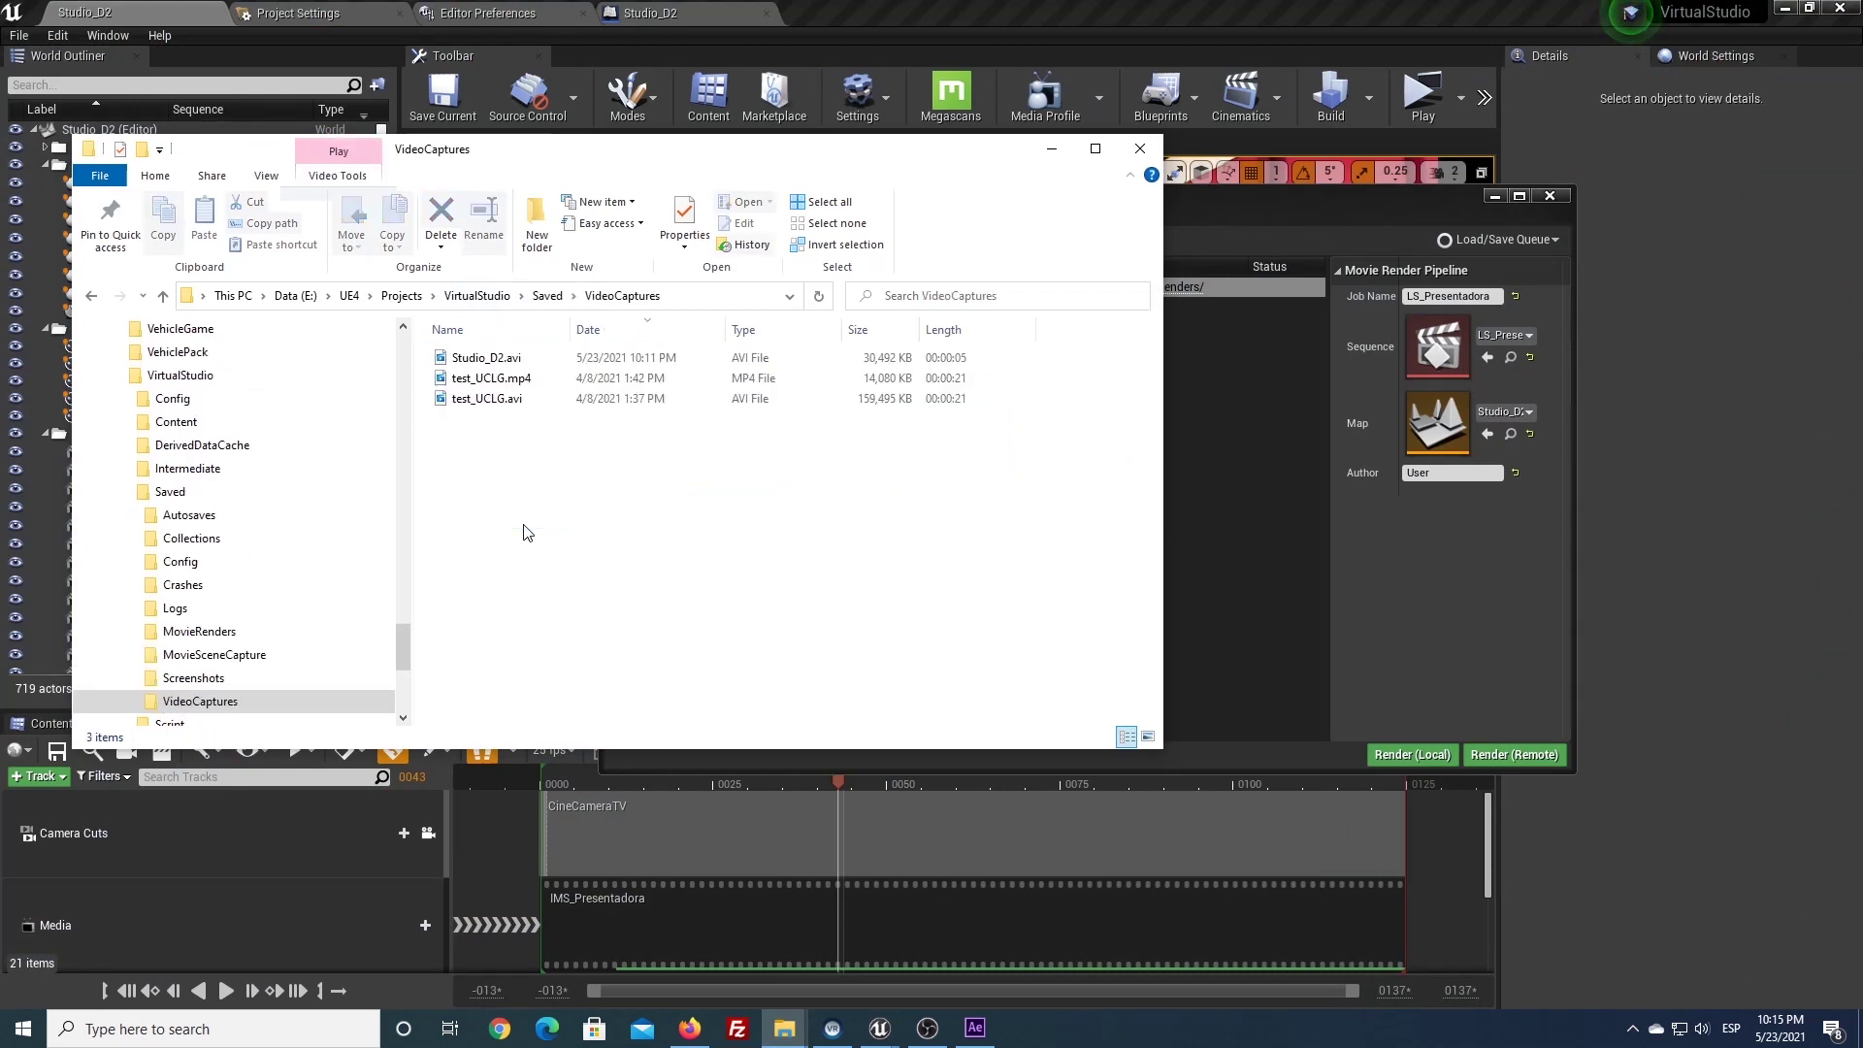
{"action": "left_click", "coordinate": [547, 297]}
{"action": "left_click", "coordinate": [490, 465]}
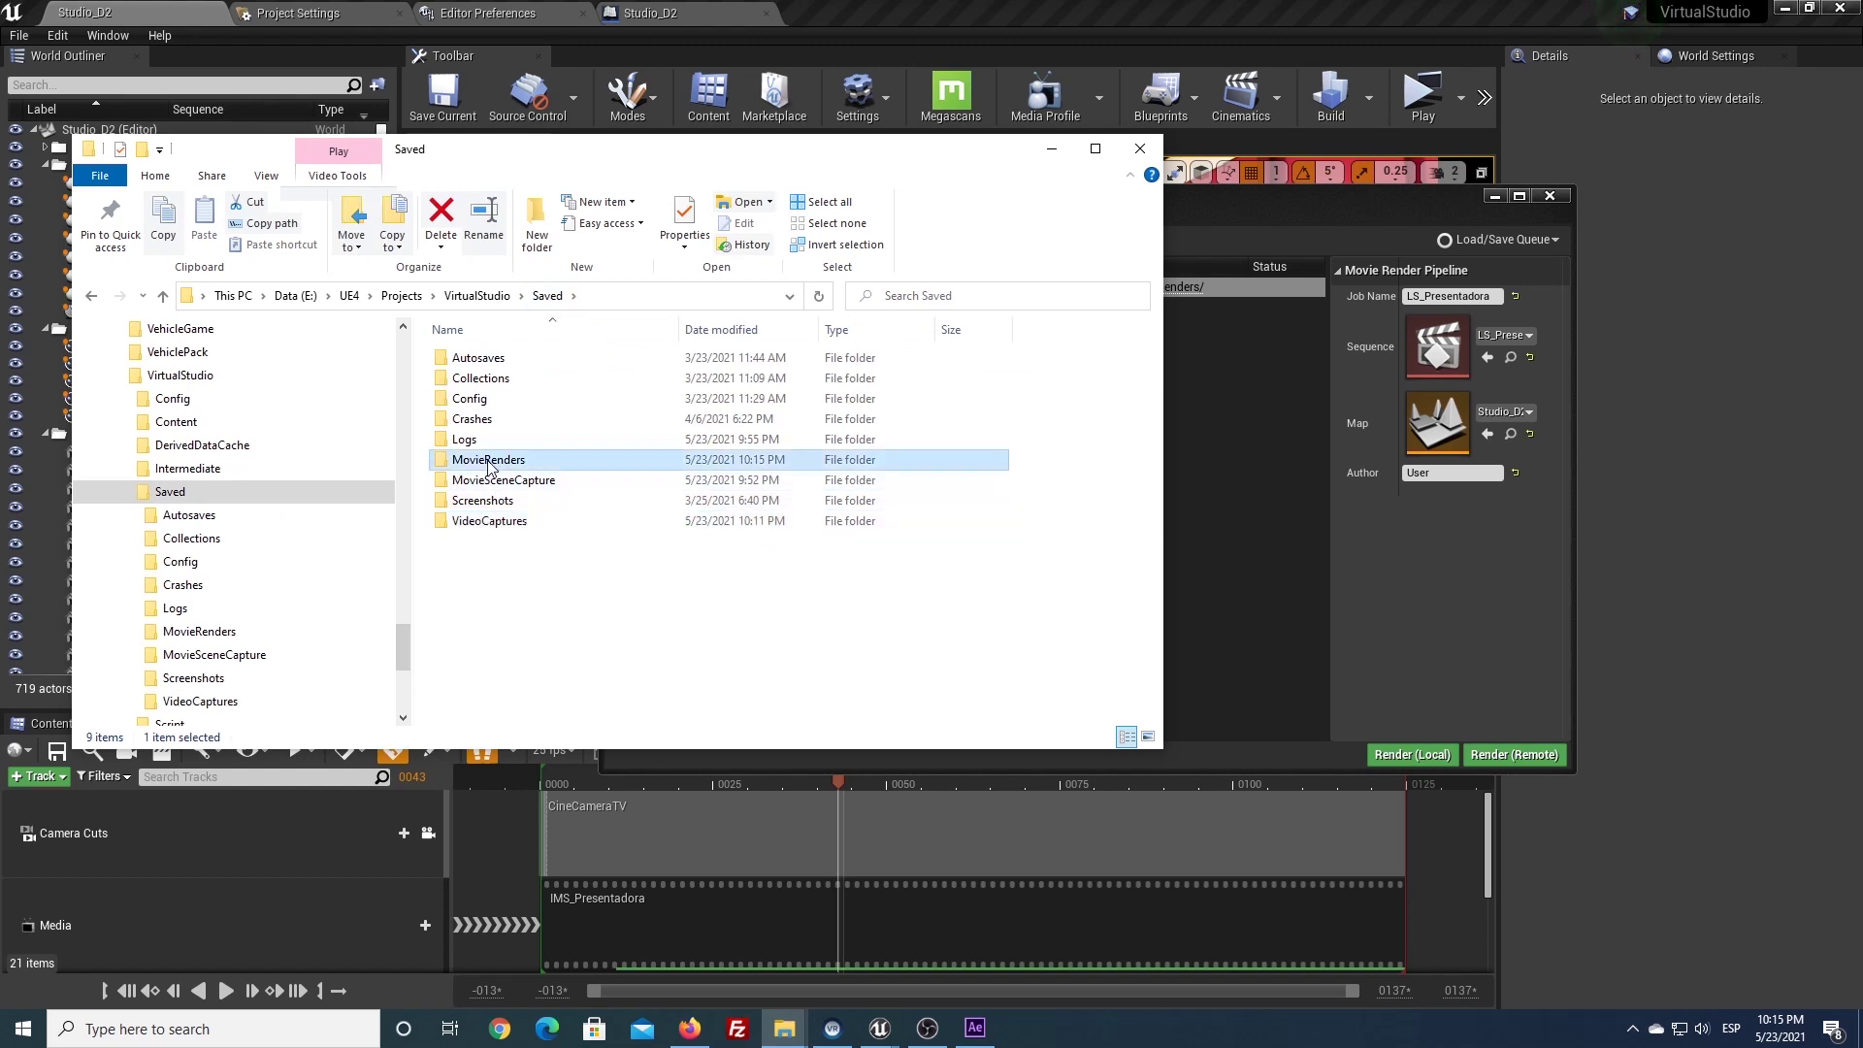
{"action": "double_click", "coordinate": [488, 466]}
{"action": "double_click", "coordinate": [551, 360]}
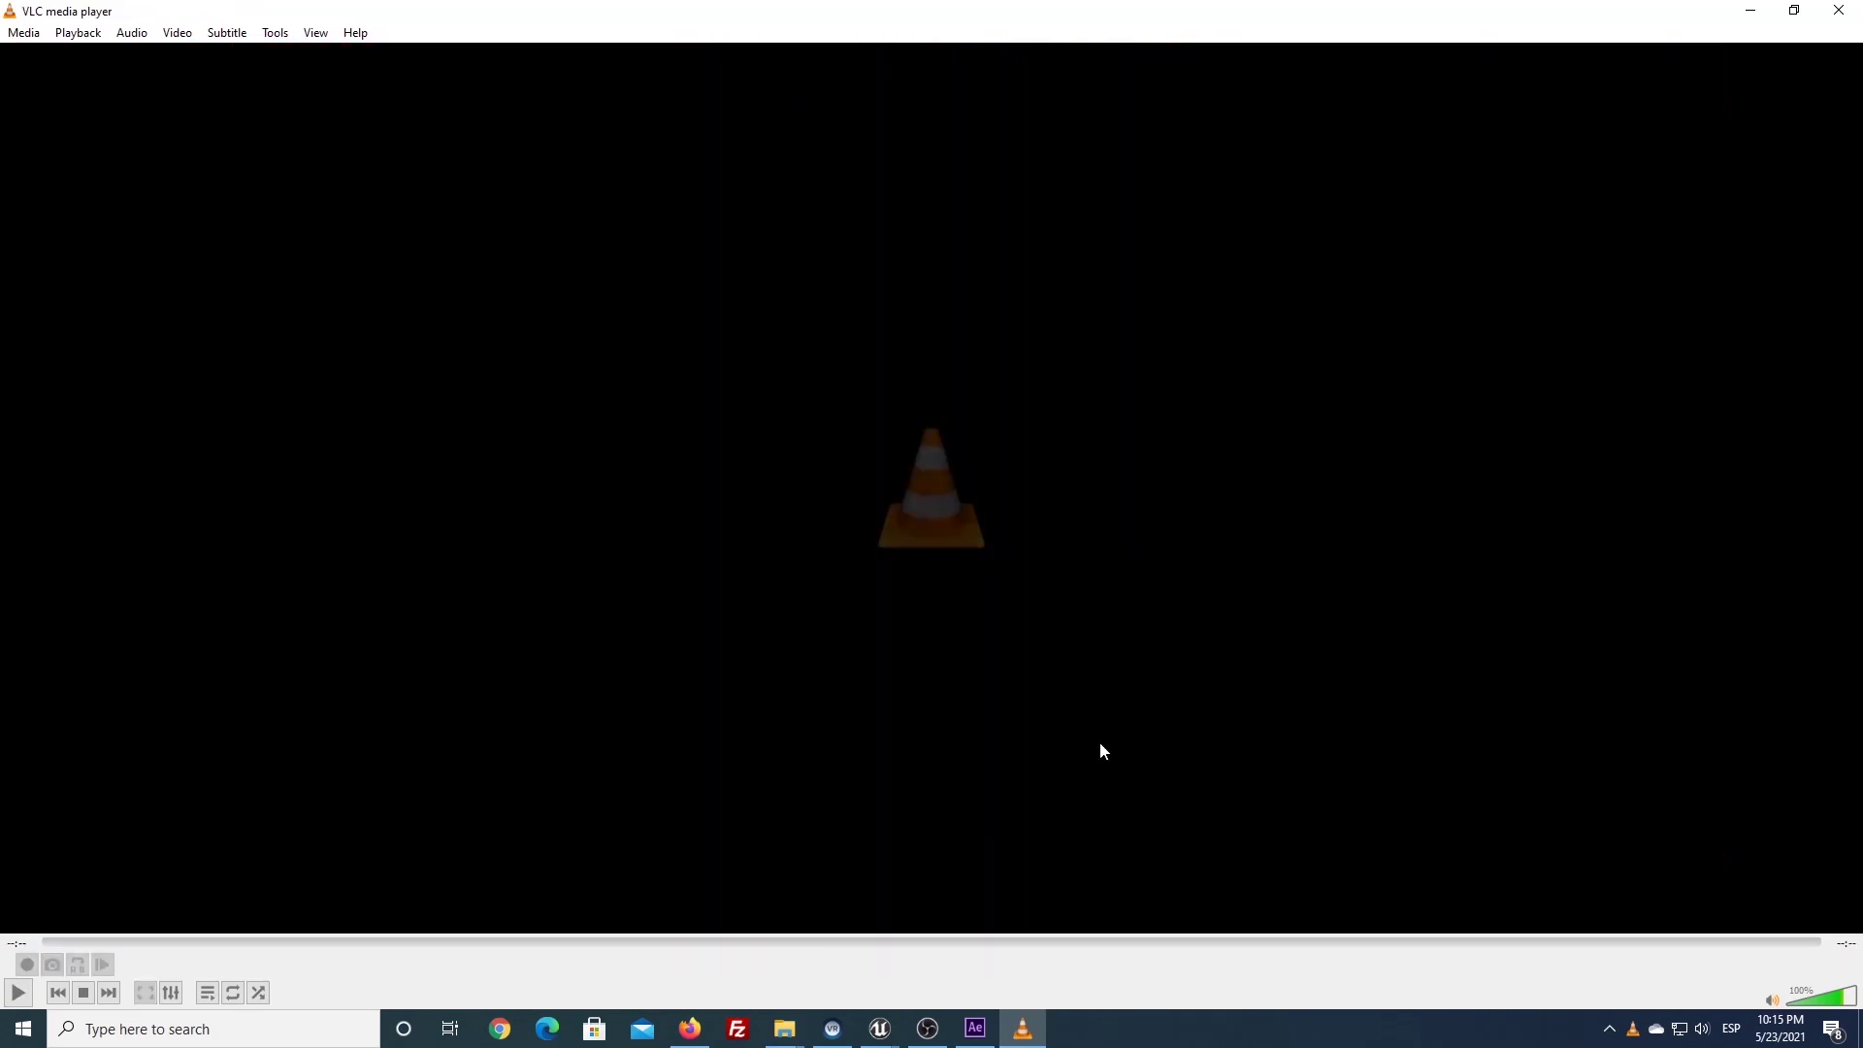
Close VLC and dismiss the IObit Uninstaller update notification
{"action": "left_click", "coordinate": [1840, 15]}
{"action": "left_click", "coordinate": [1845, 665]}
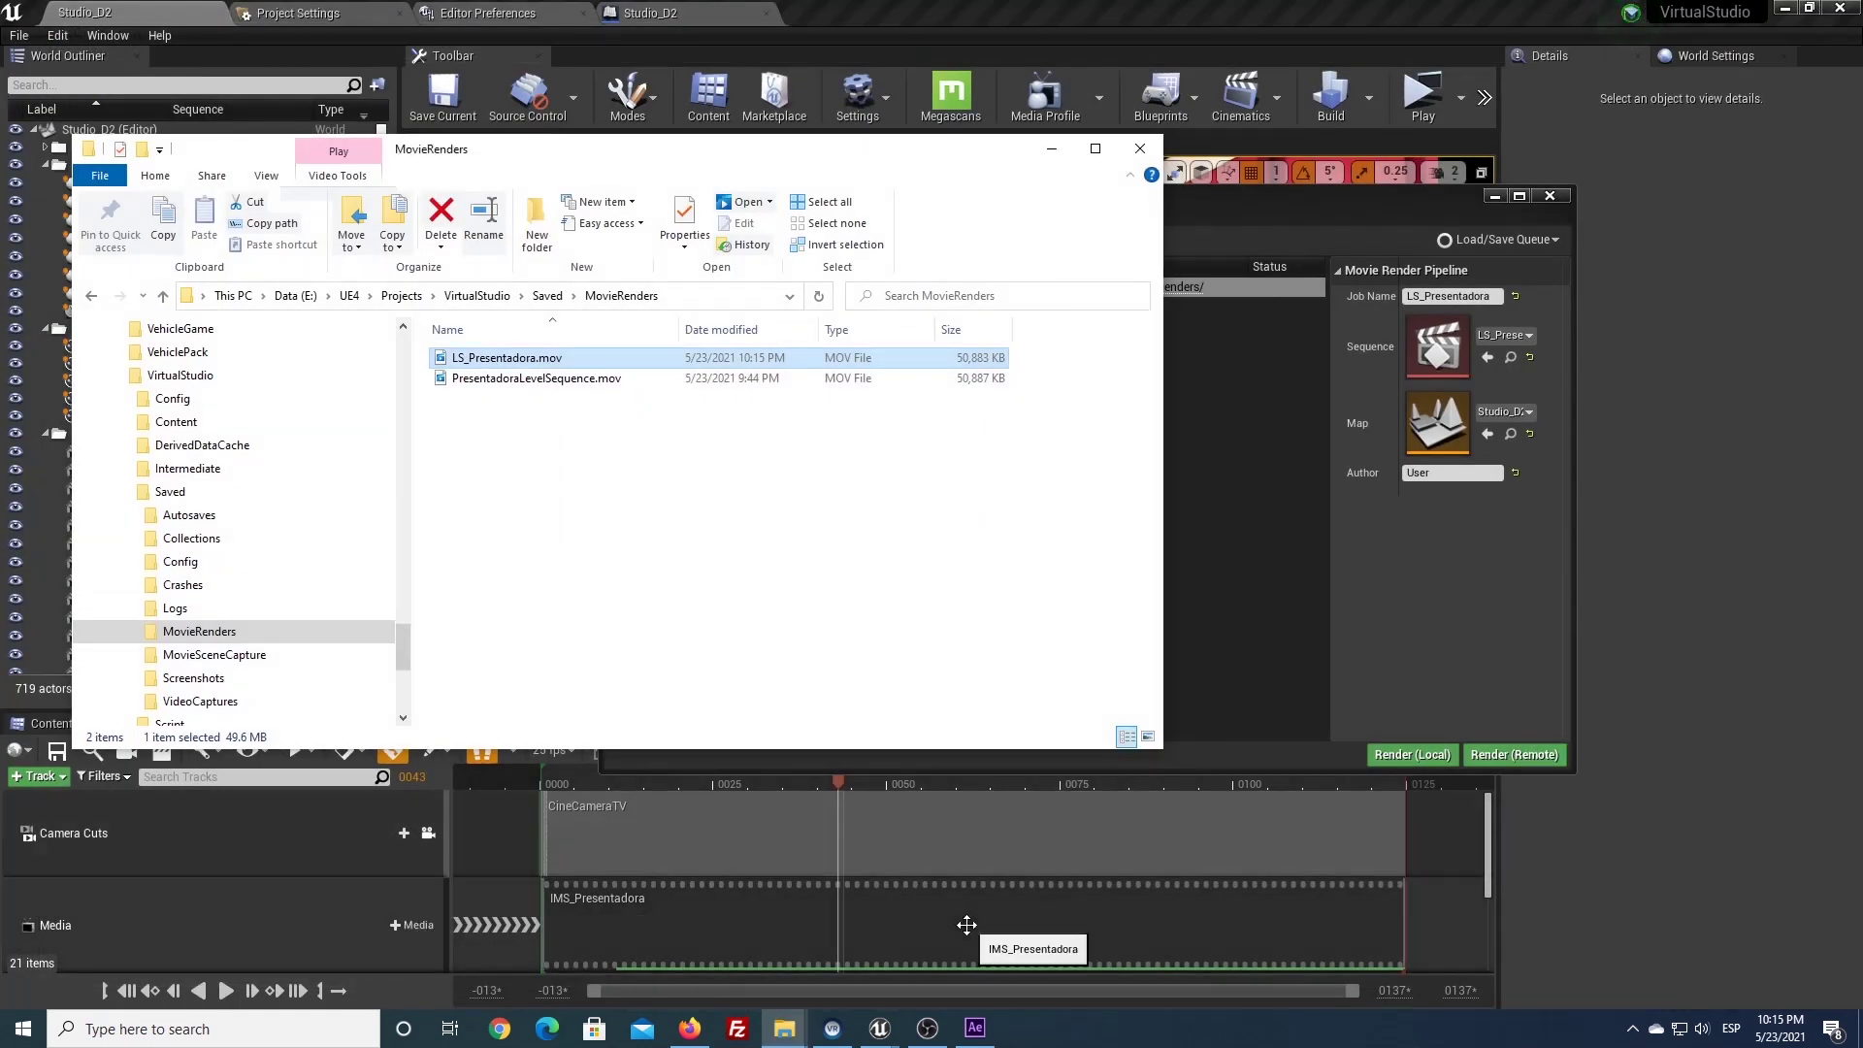